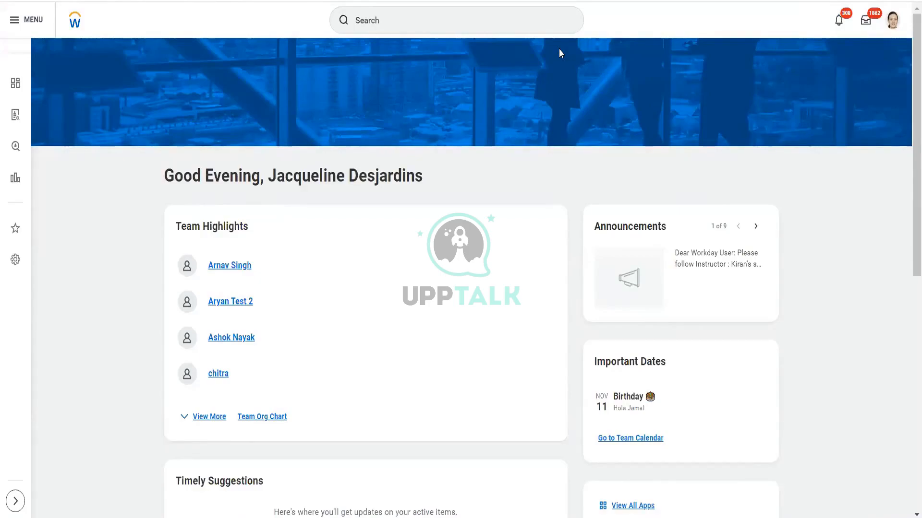
- Open the signed-in worker's own profile and show the Organizations section of the job information
left_click(523, 24)
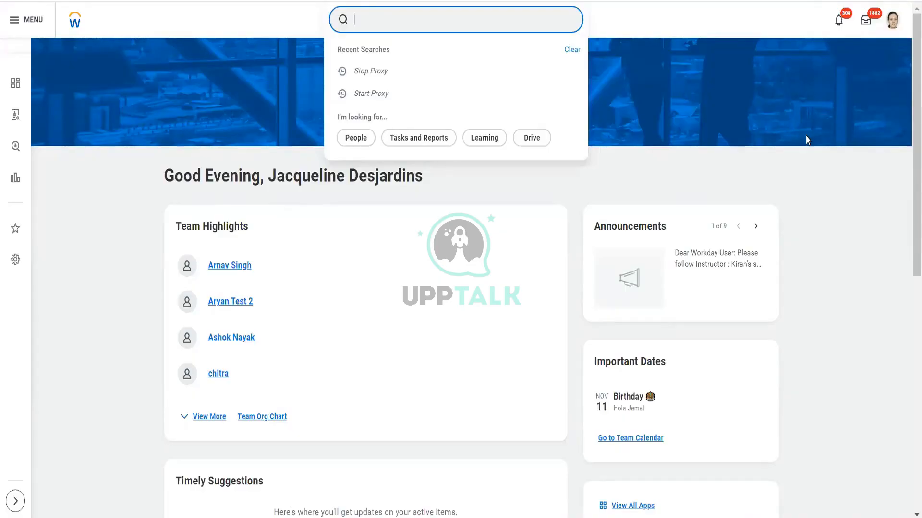
left_click(893, 21)
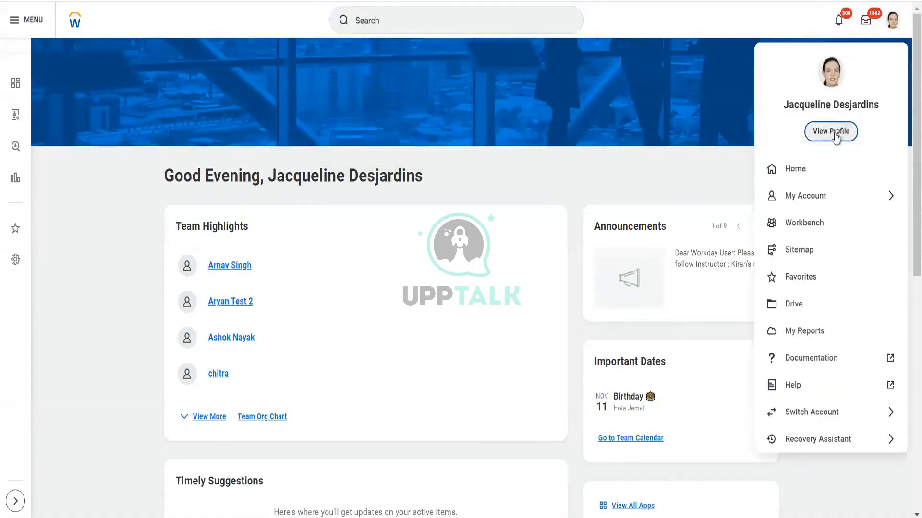
left_click(836, 138)
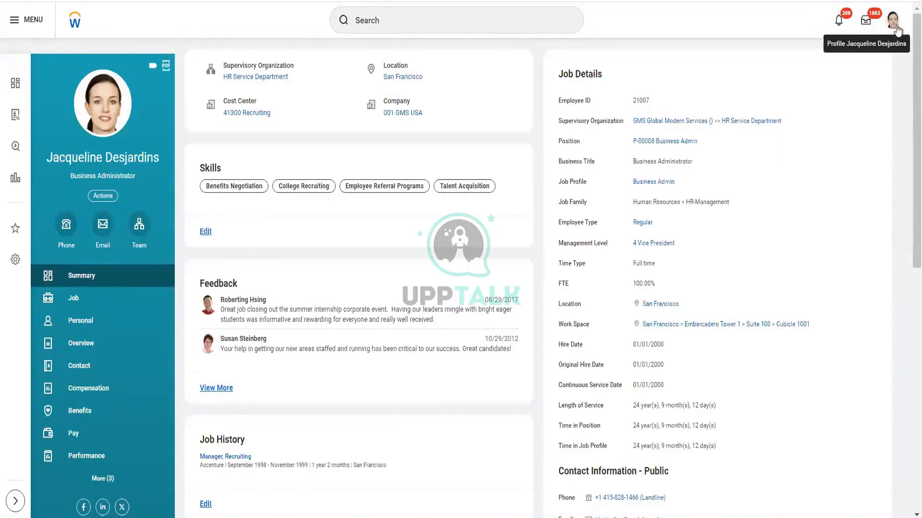
left_click(893, 24)
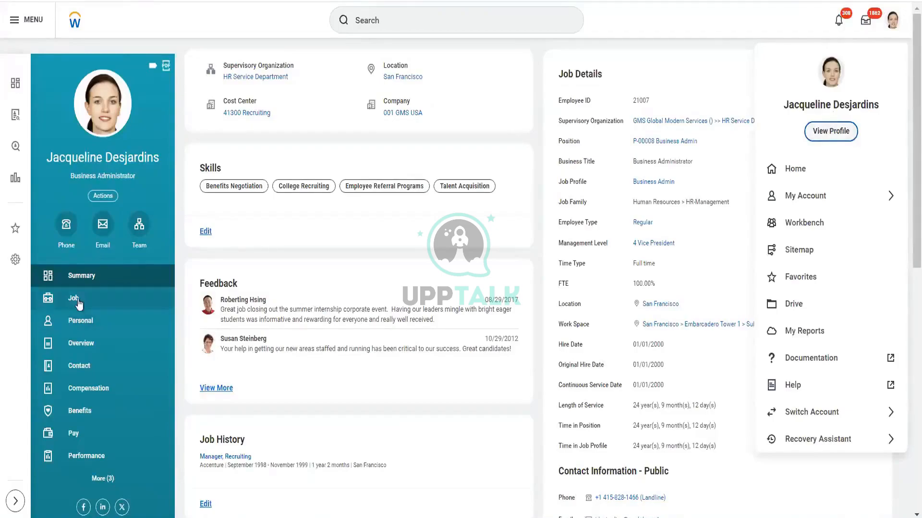
left_click(79, 304)
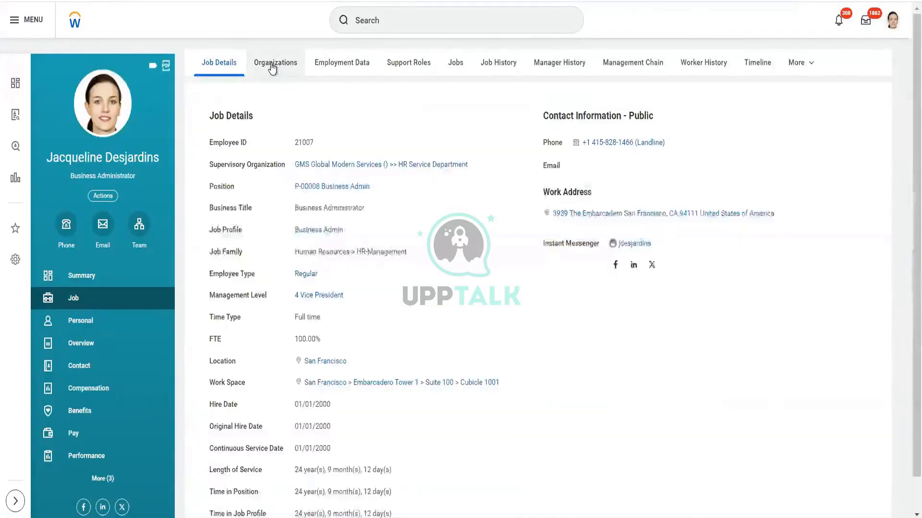
left_click(272, 67)
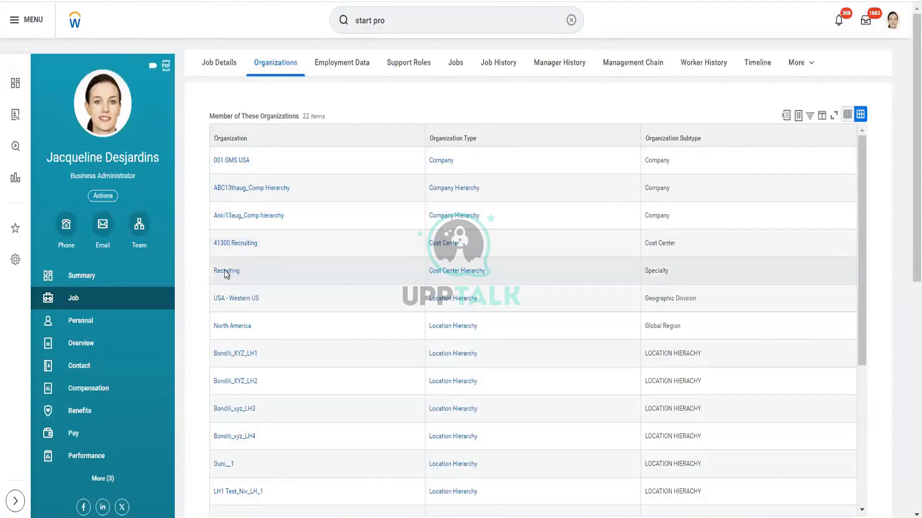
- Examine the organizations the worker belongs to, with their types and subtypes, from the company entries down to HR Service Department
mouse_move(221, 274)
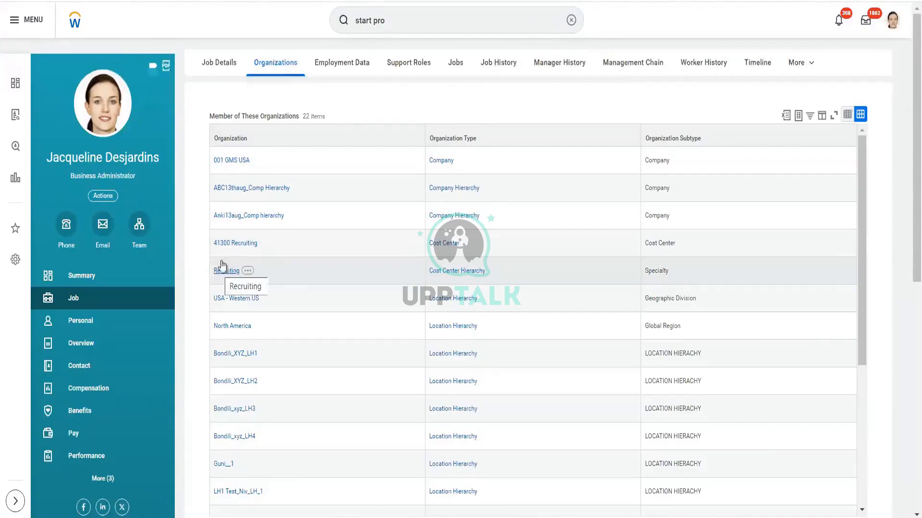
mouse_move(224, 250)
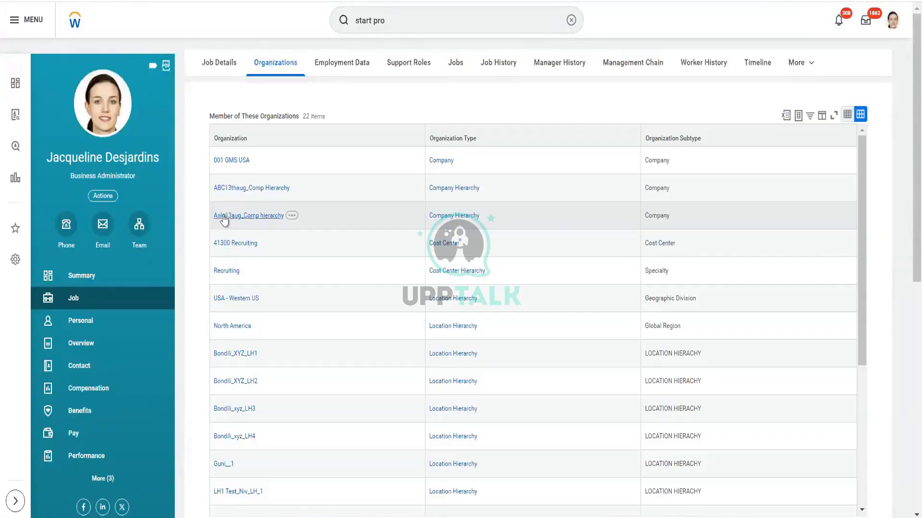
mouse_move(244, 223)
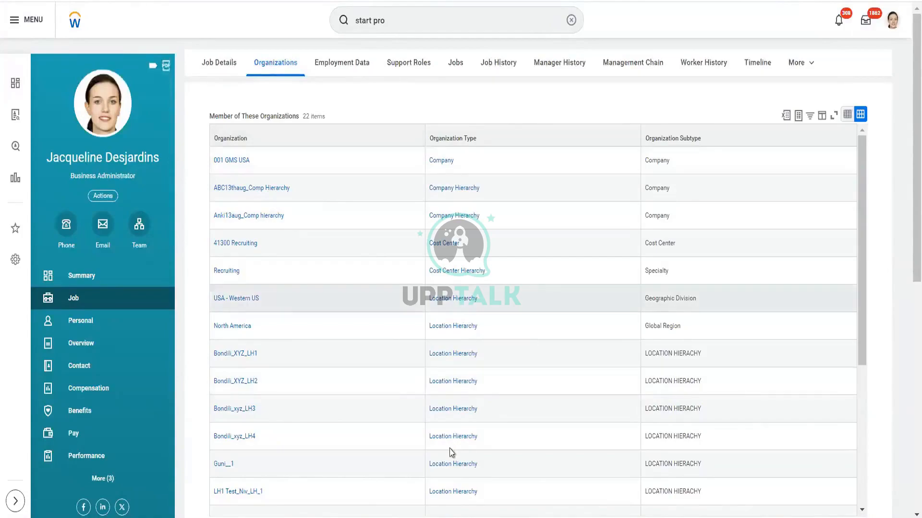
scroll(452, 447, "down", 1)
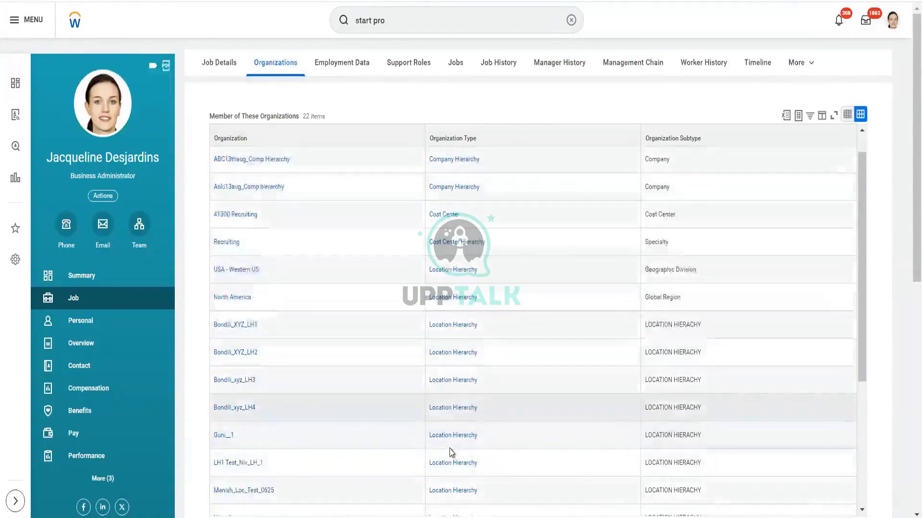
scroll(288, 298, "down", 3)
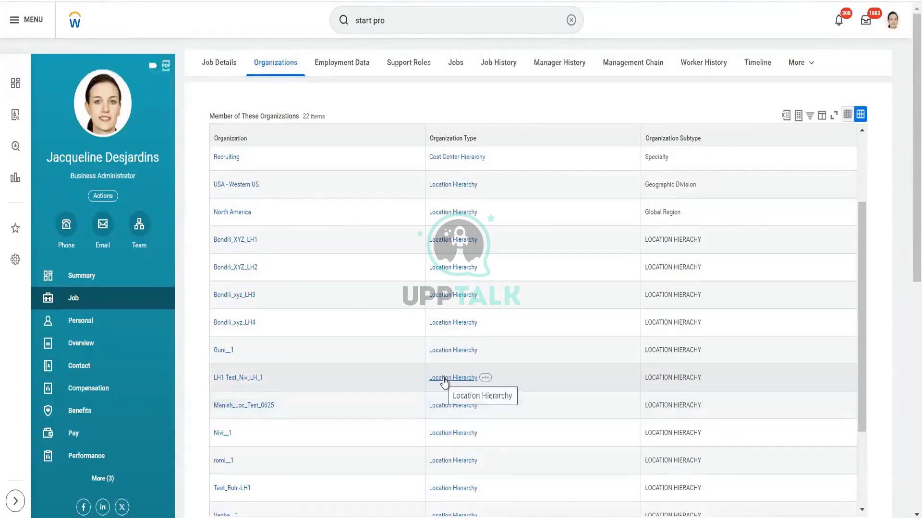
scroll(444, 382, "down", 1)
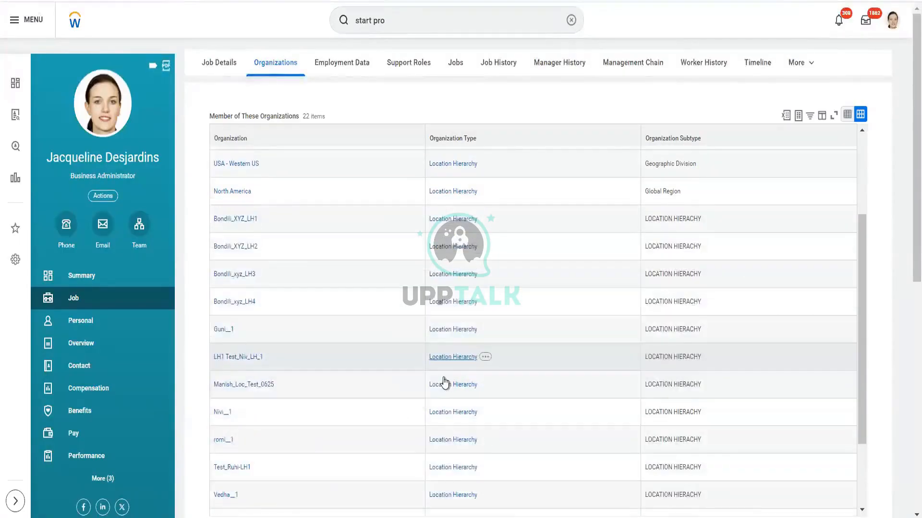
scroll(444, 383, "down", 8)
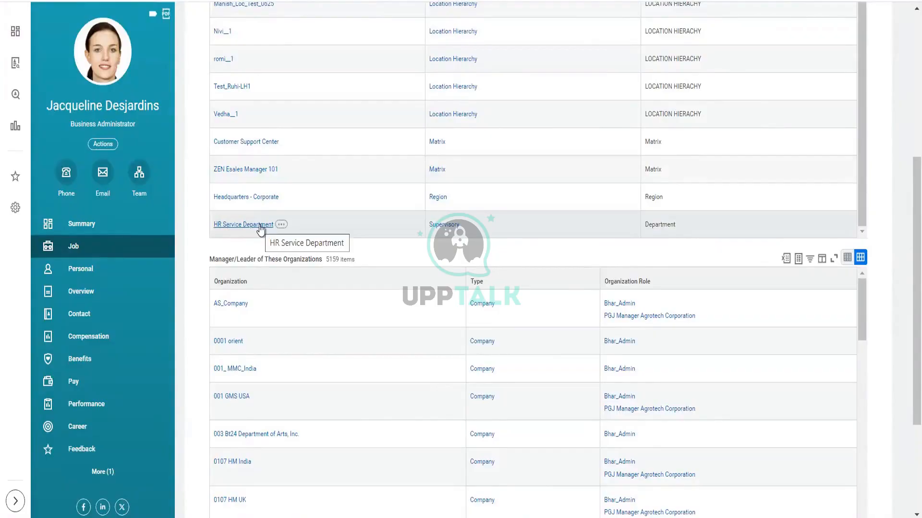
scroll(363, 224, "up", 3)
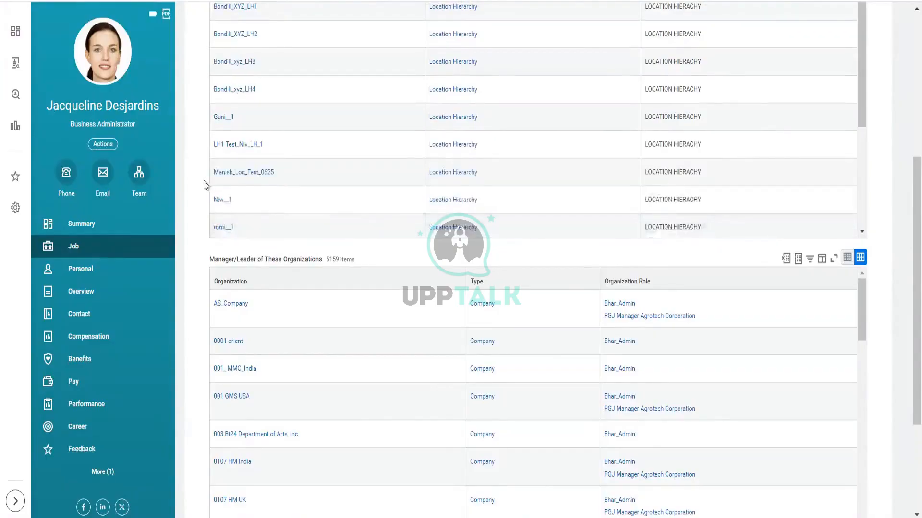
scroll(205, 185, "up", 10)
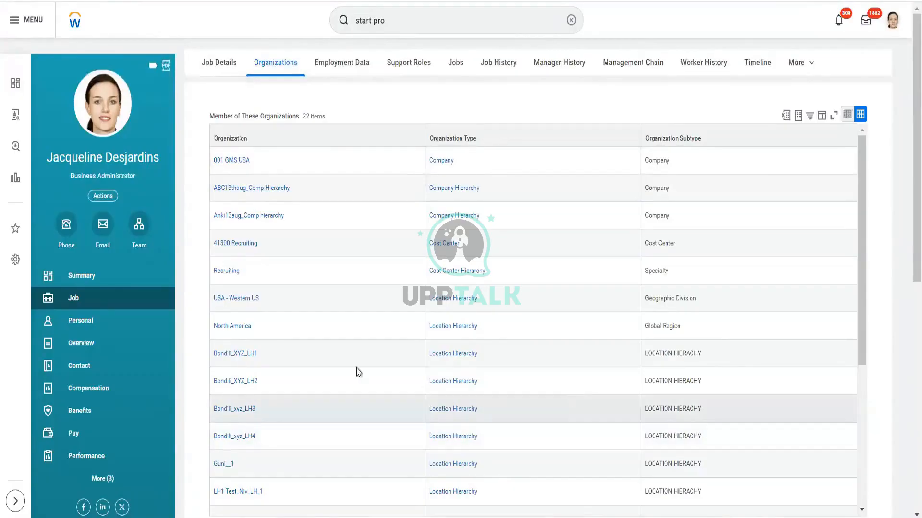
- Filter the Manager/Leader of These Organizations table to rows whose Type is Supervisory
scroll(230, 400, "down", 5)
scroll(194, 397, "down", 8)
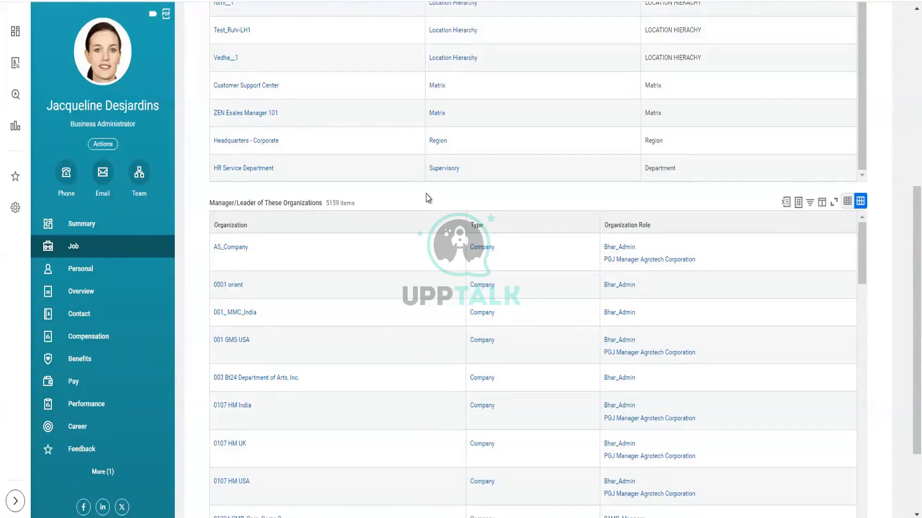
left_click(511, 232)
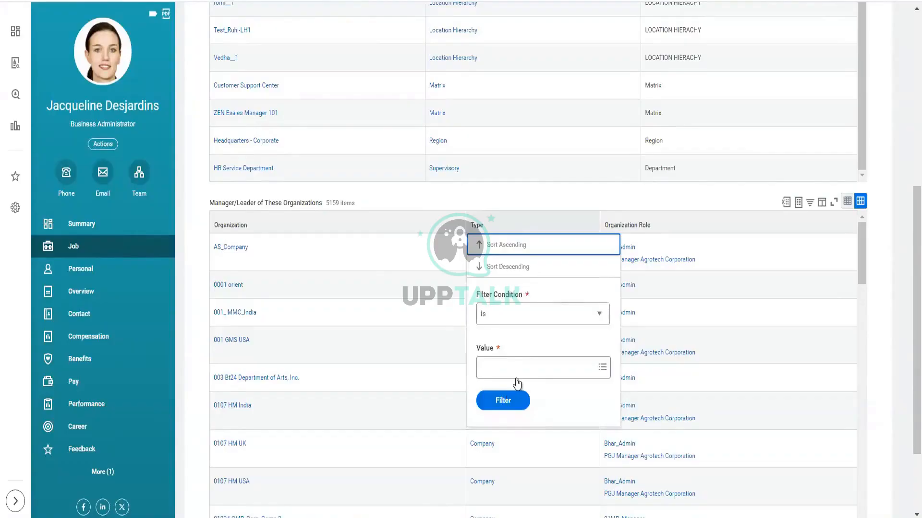
left_click(523, 371)
type("super")
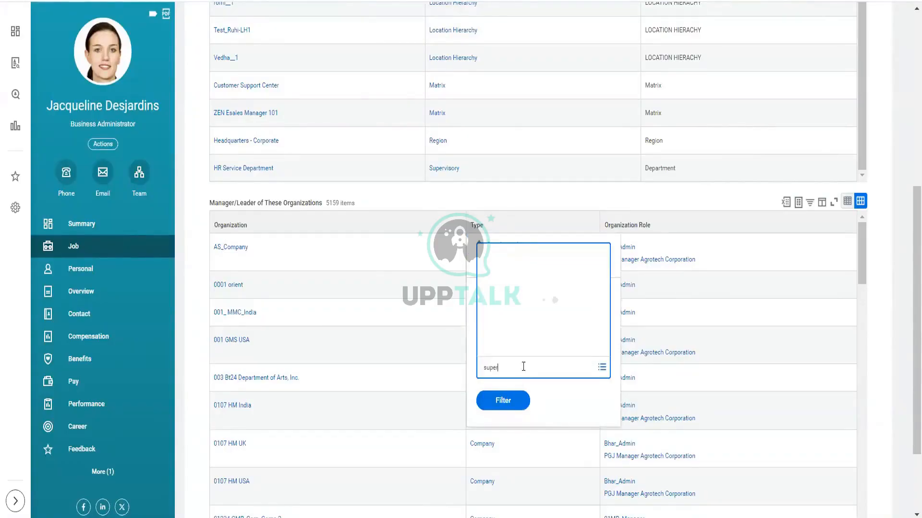
type("visory")
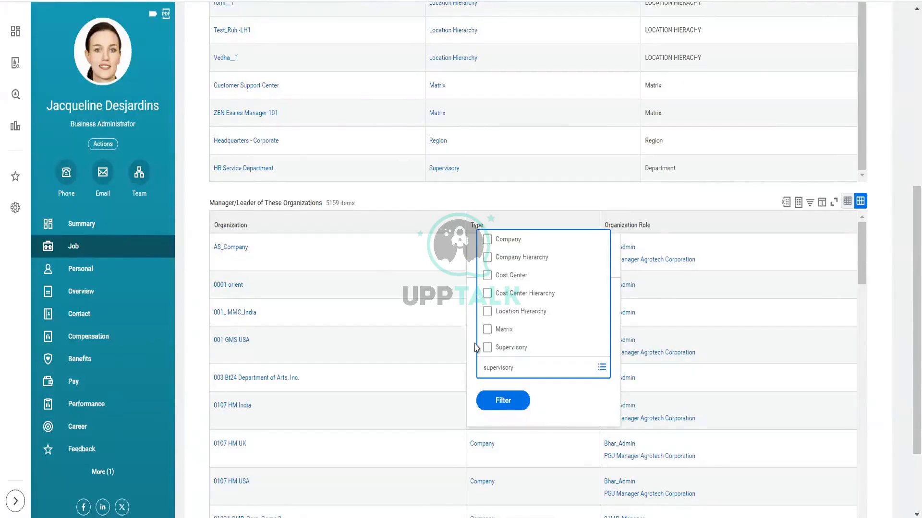
key("Return")
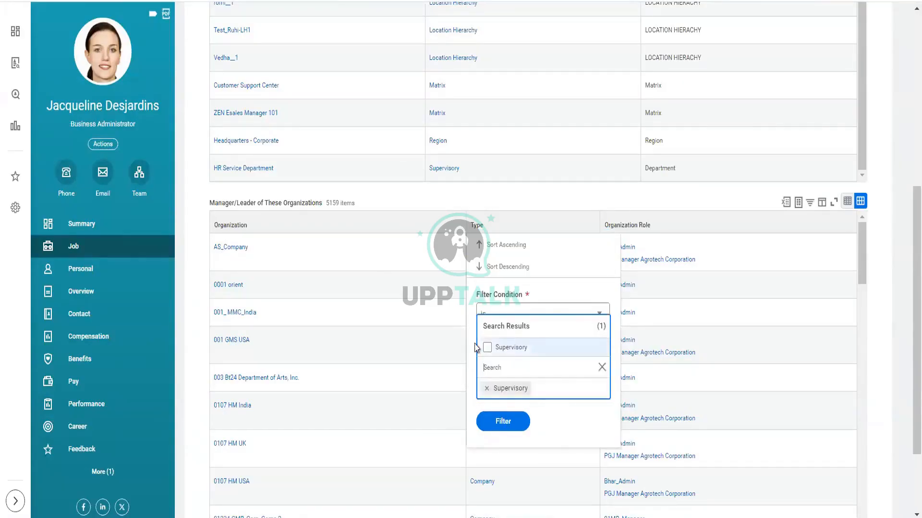
left_click(576, 290)
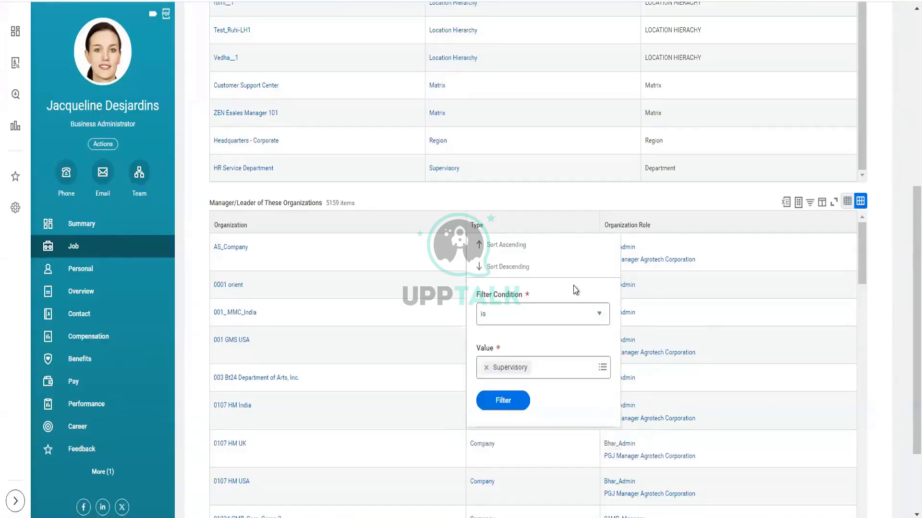
left_click(506, 400)
left_click(505, 400)
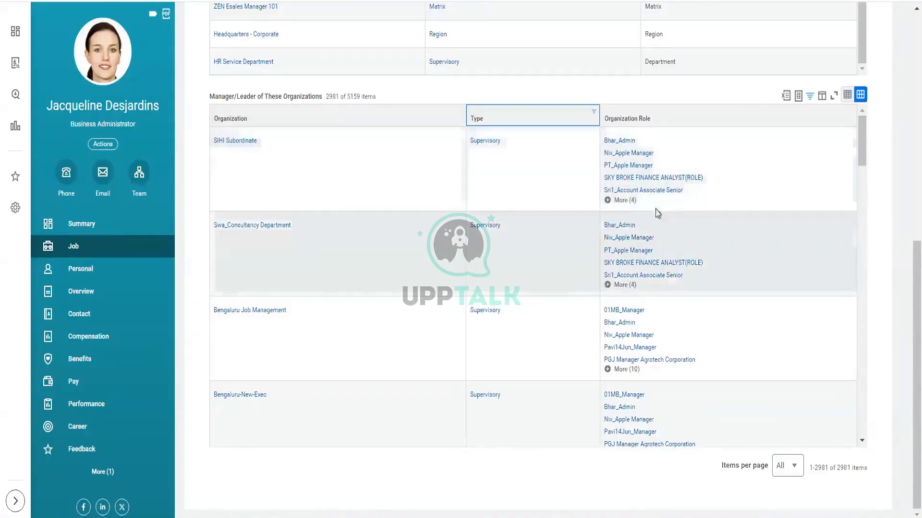
- Expand the full list of organization roles for SIHI Subordinate and look through the supervisory organizations below it
left_click(624, 201)
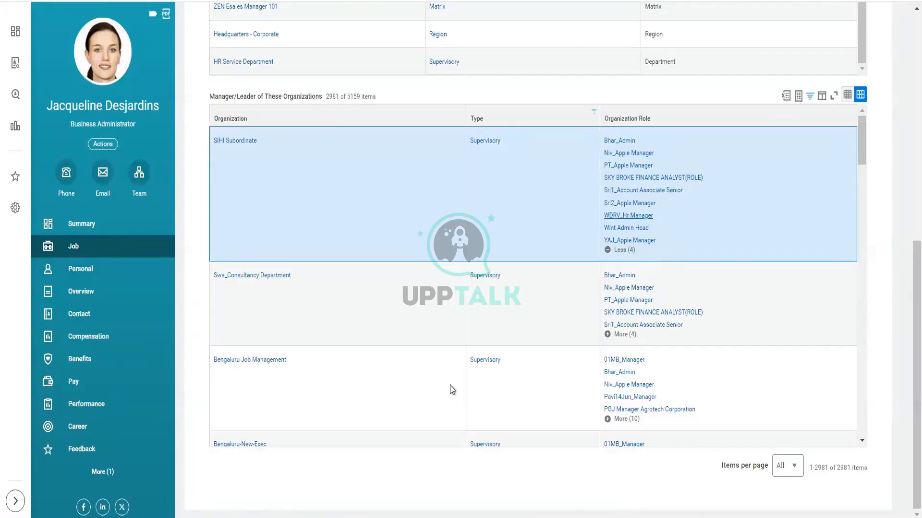
scroll(451, 392, "down", 5)
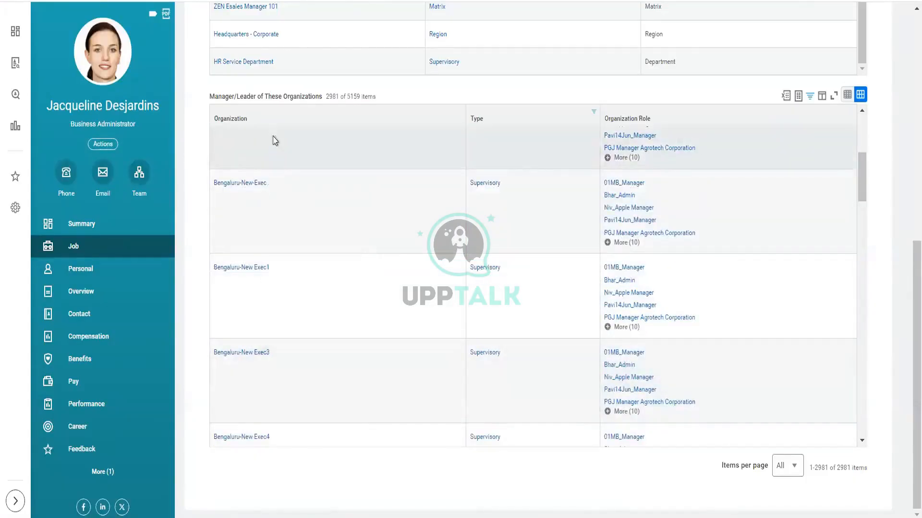
scroll(277, 117, "up", 5)
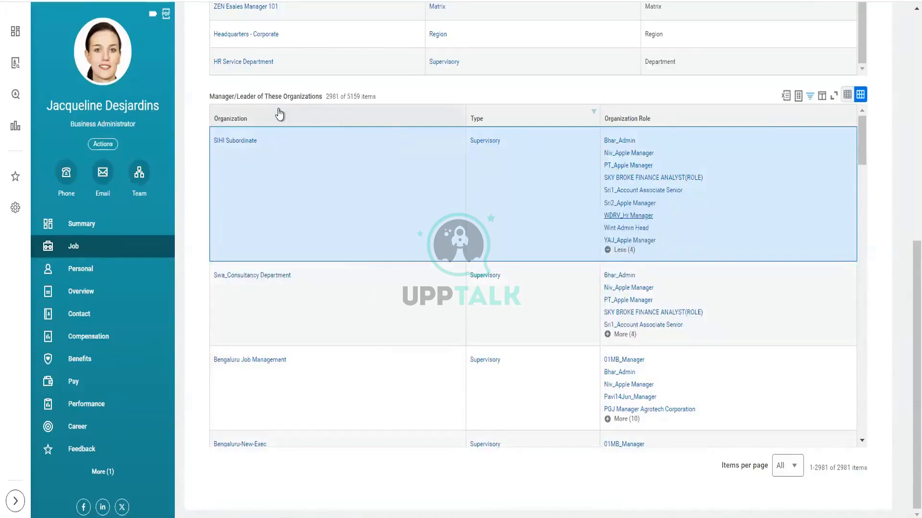
left_click(278, 115)
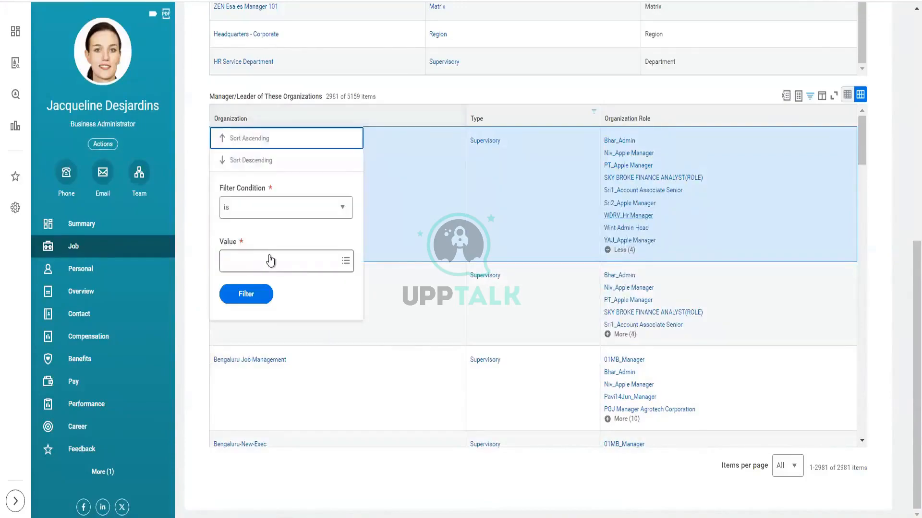
left_click(270, 260)
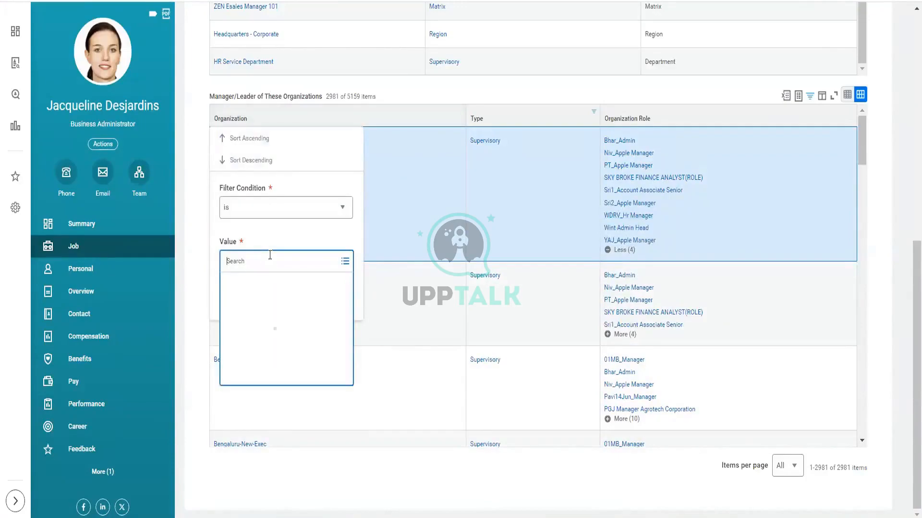
type("h")
key("BackSpace")
type("hr")
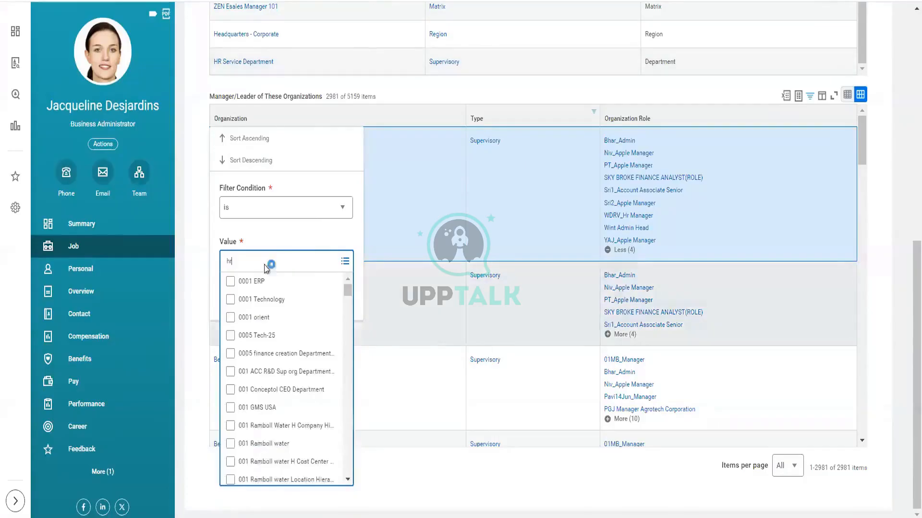
scroll(275, 384, "down", 4)
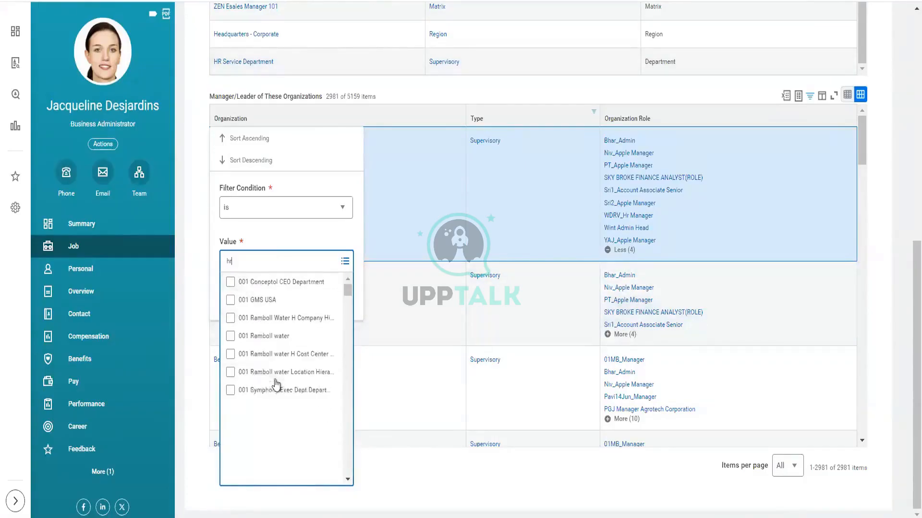
scroll(276, 384, "down", 8)
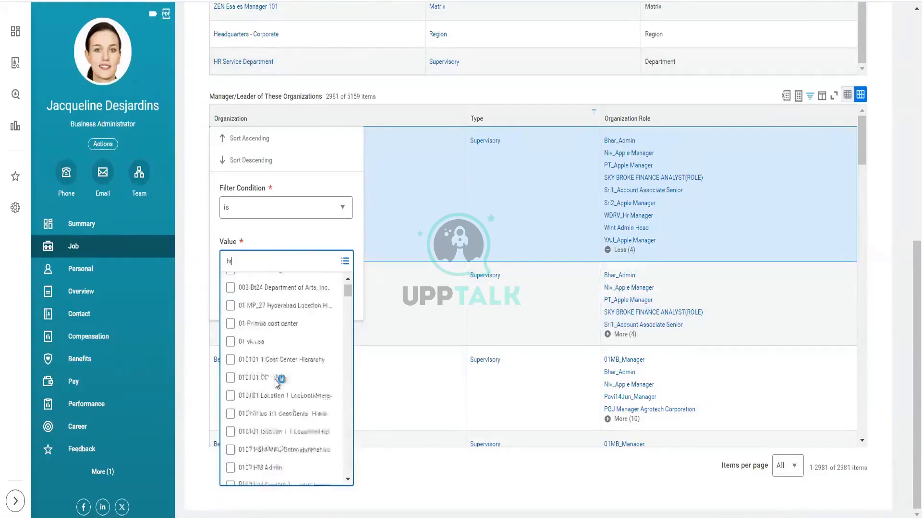
scroll(278, 384, "down", 3)
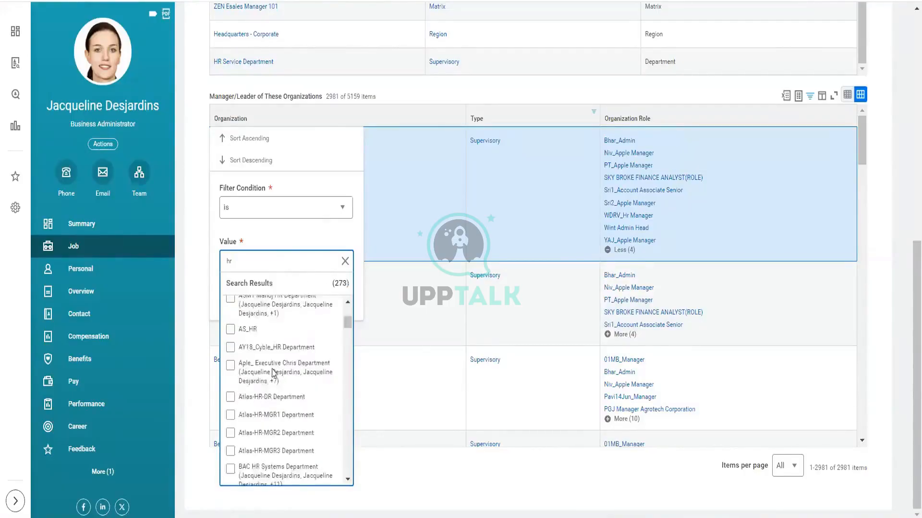
scroll(262, 354, "up", 1)
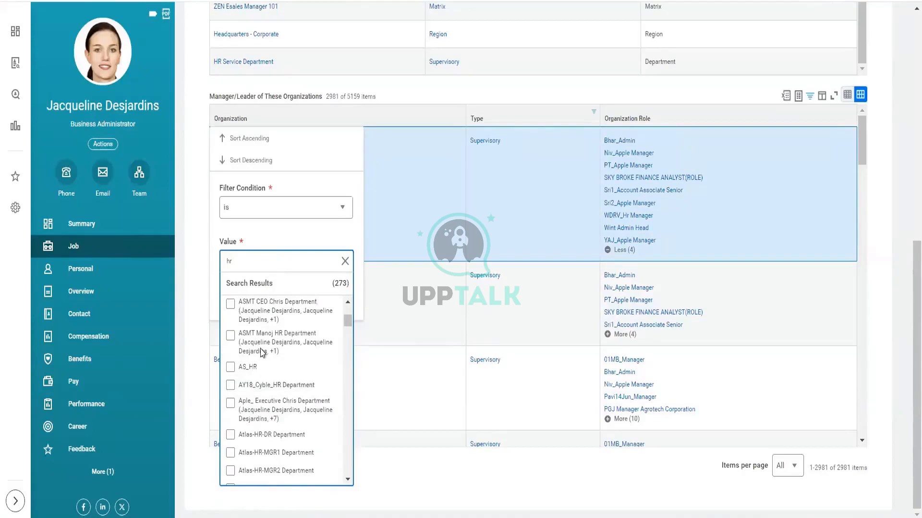
left_click(345, 261)
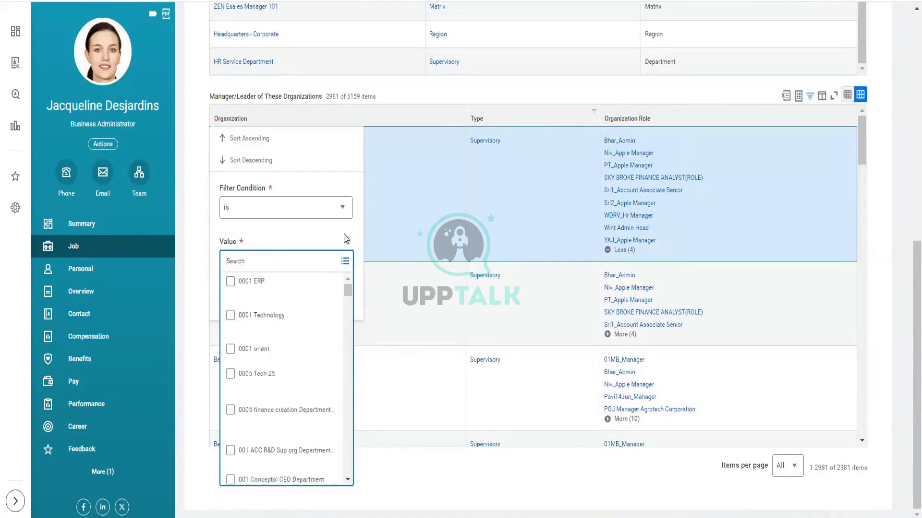
left_click(423, 100)
scroll(424, 101, "up", 3)
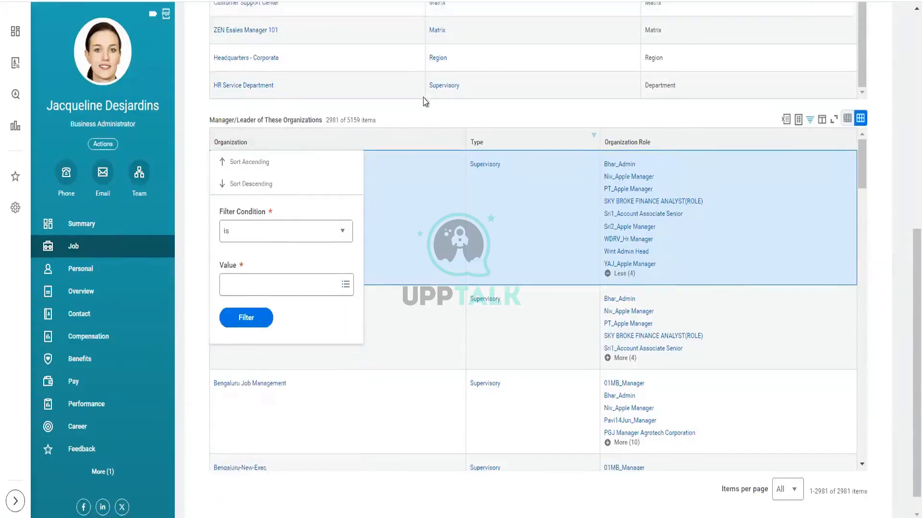
- Search for "cre reorga" and open the Create Reorganization task
left_click(424, 208)
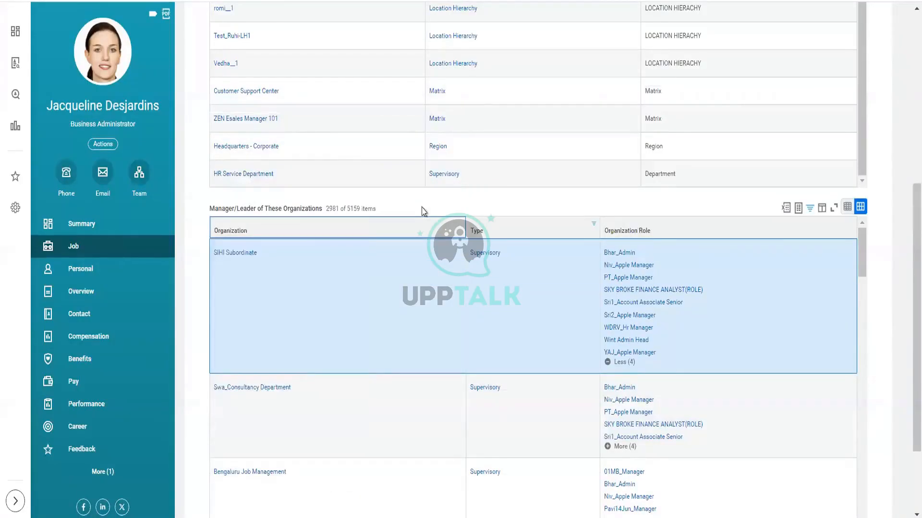
scroll(423, 211, "up", 1)
scroll(422, 210, "up", 7)
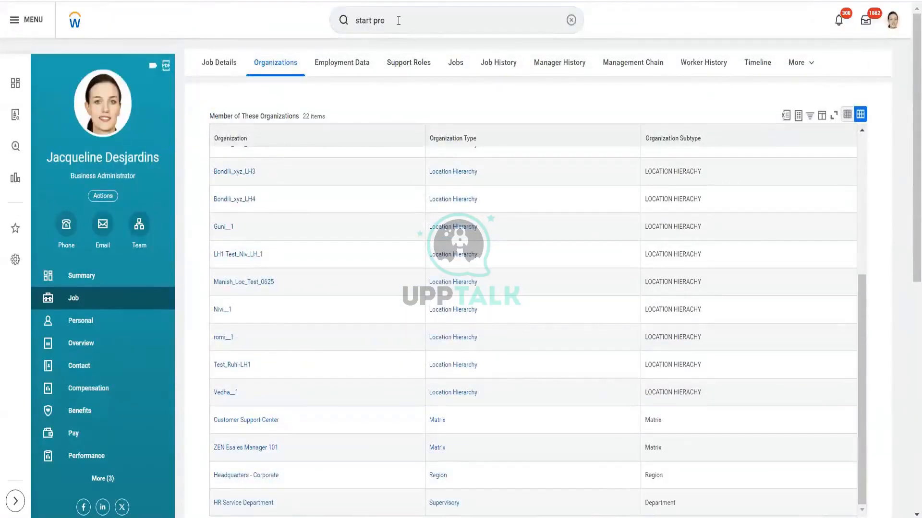
left_click(570, 21)
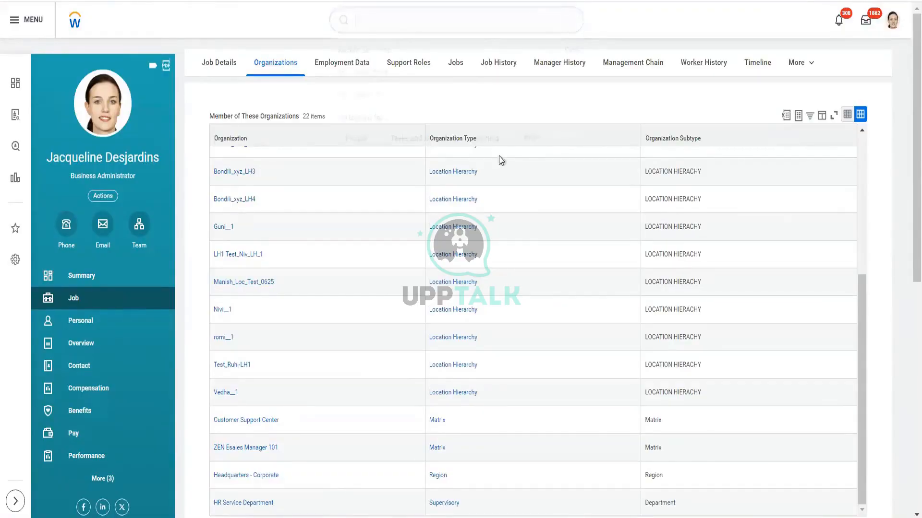
left_click(620, 101)
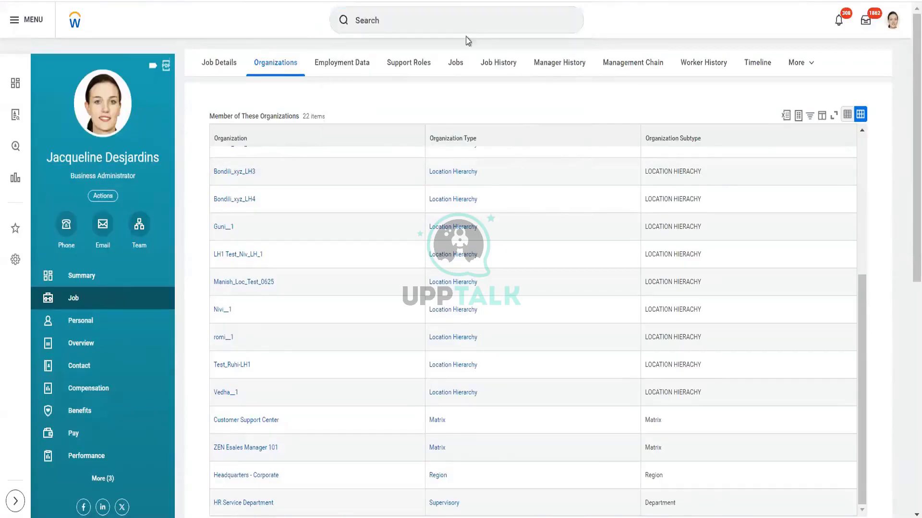
left_click(425, 17)
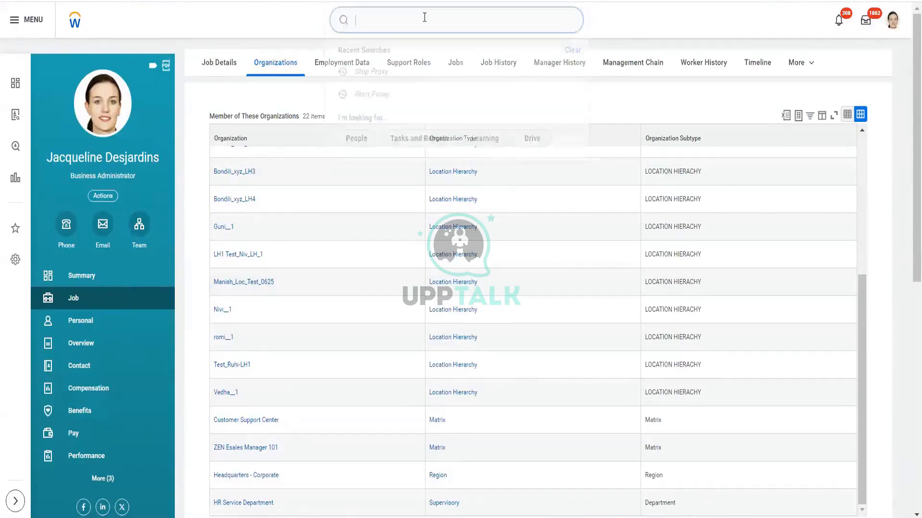
type("cre")
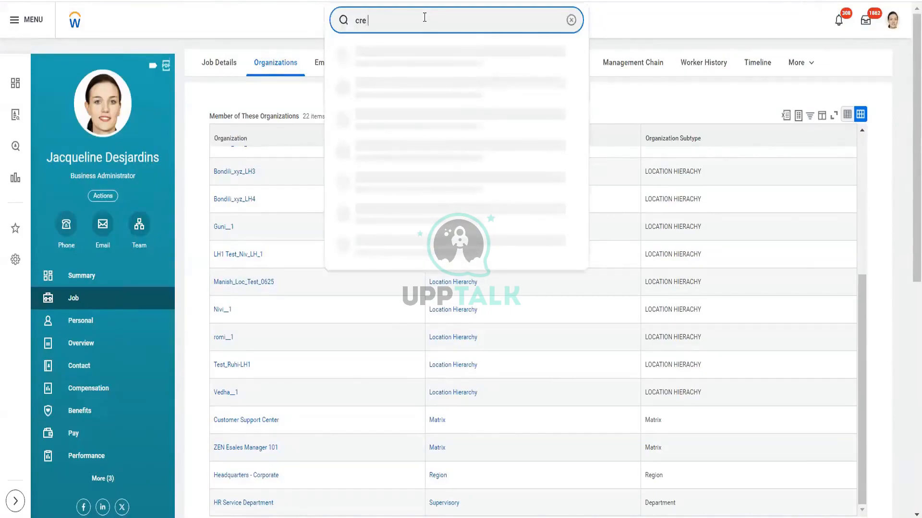
type(" reorga")
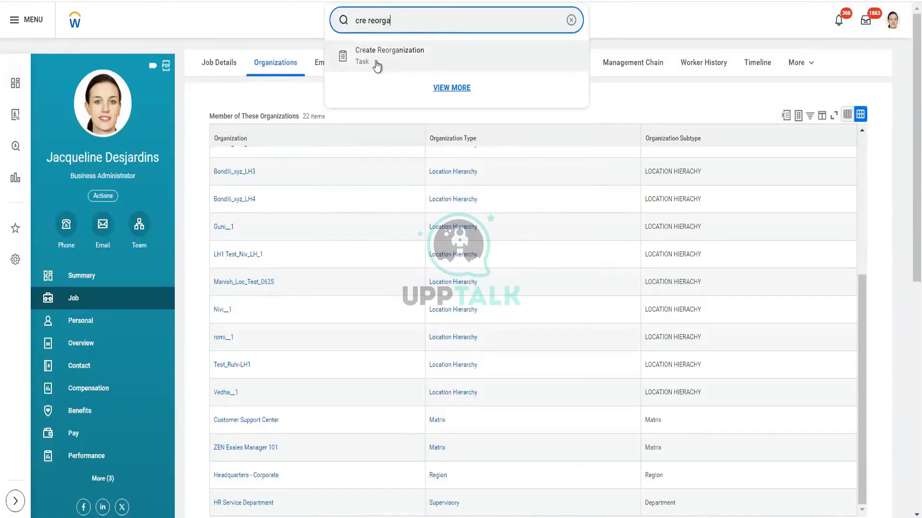
left_click(377, 65)
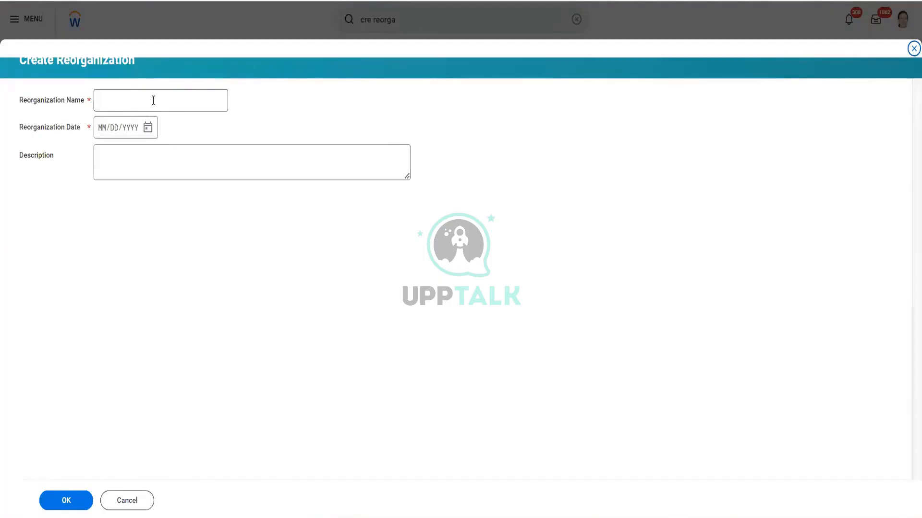
- Name the reorganization CF Workday HCM 001 and set its date to 10/01/2024
double_click(59, 62)
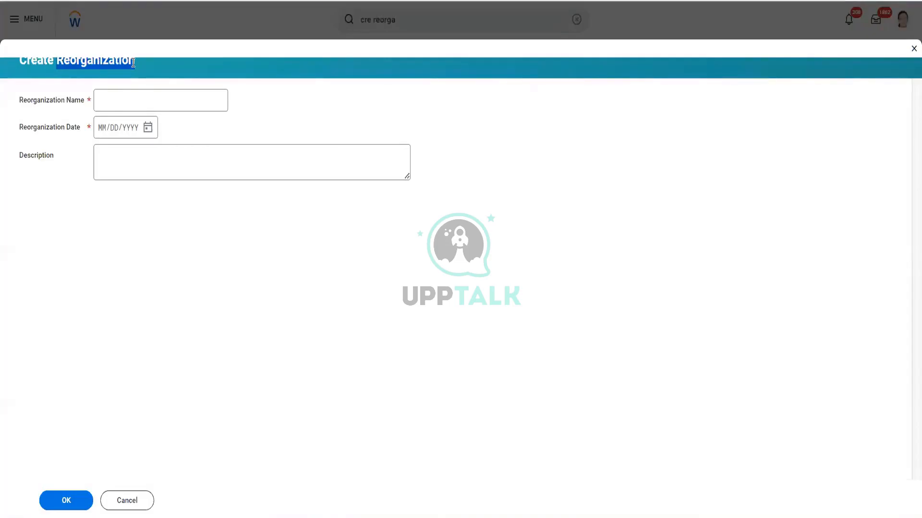
left_click(145, 100)
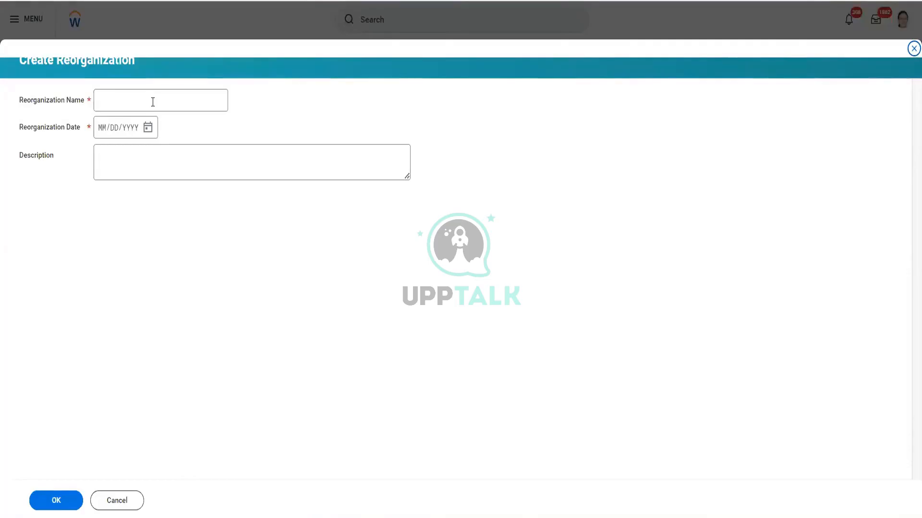
left_click(153, 102)
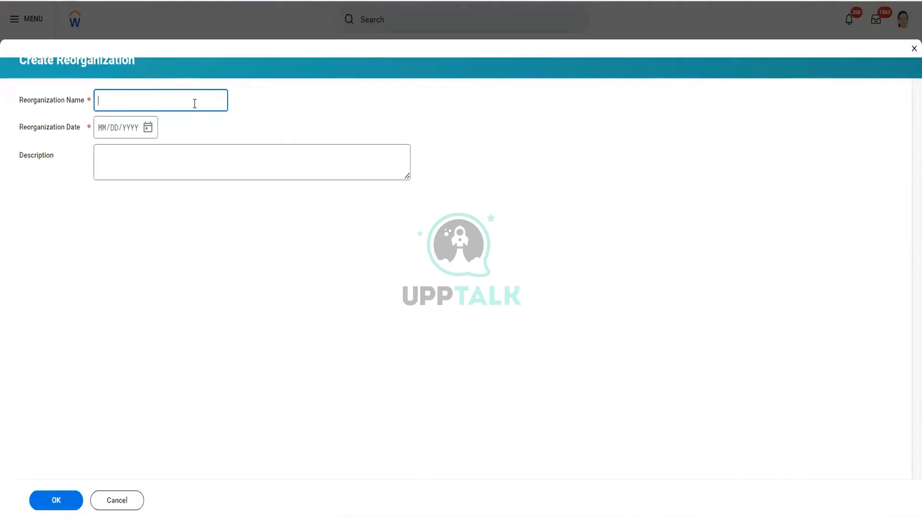
type("CF")
type("Workday HCM")
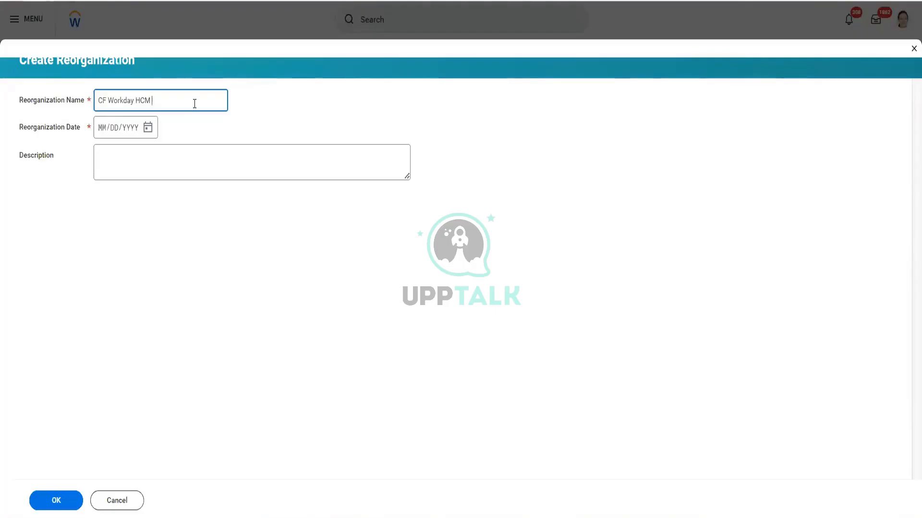
type("001")
left_click(147, 128)
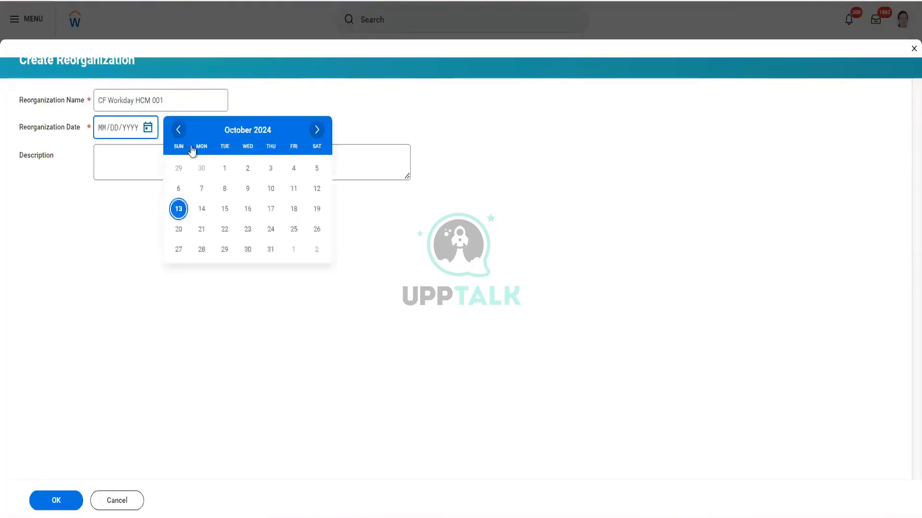
left_click(225, 168)
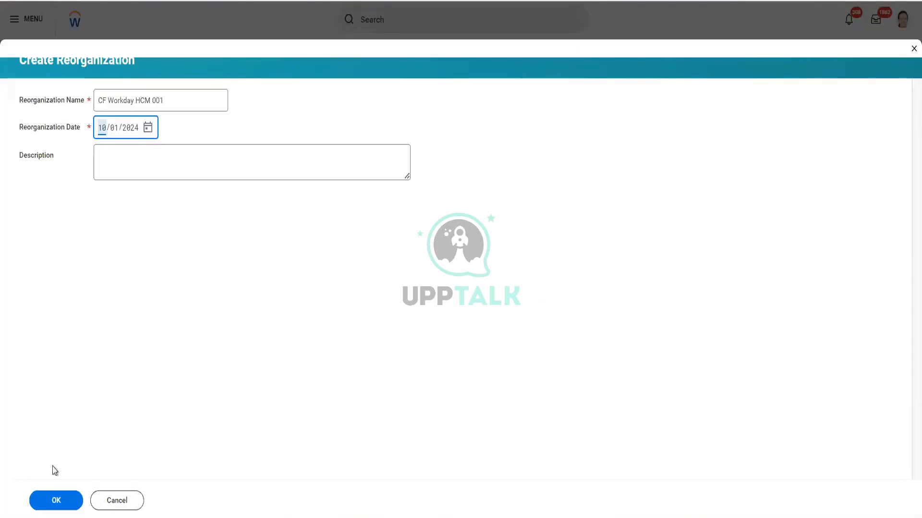
- Submit the reorganization with an empty description and check its details by organization and by activity
left_click(122, 161)
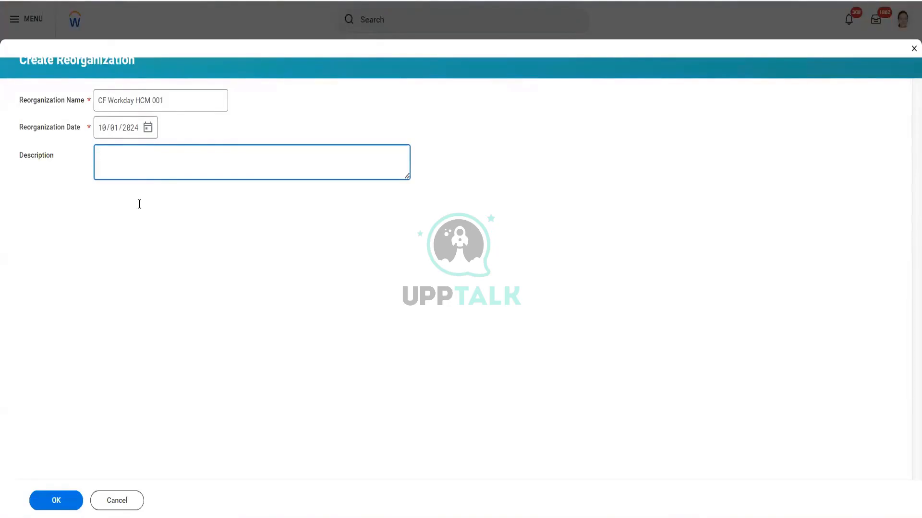
left_click(60, 502)
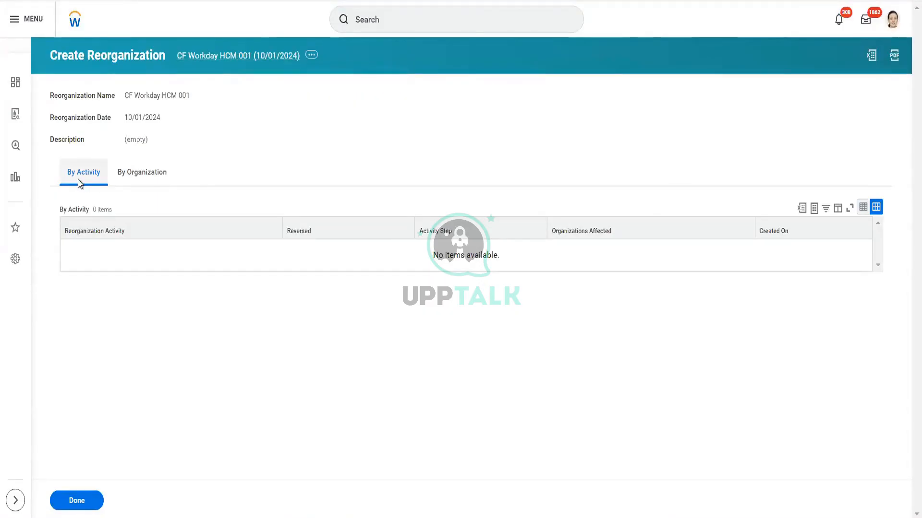
left_click(139, 178)
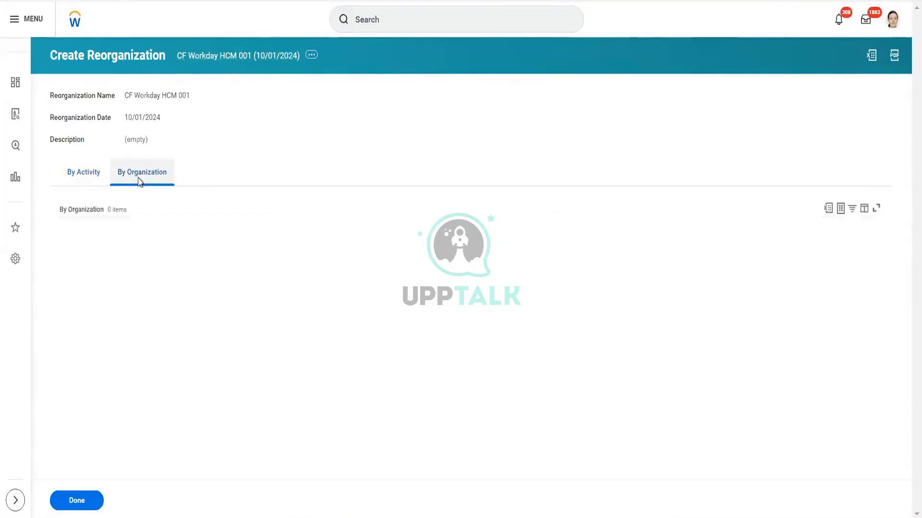
left_click(77, 176)
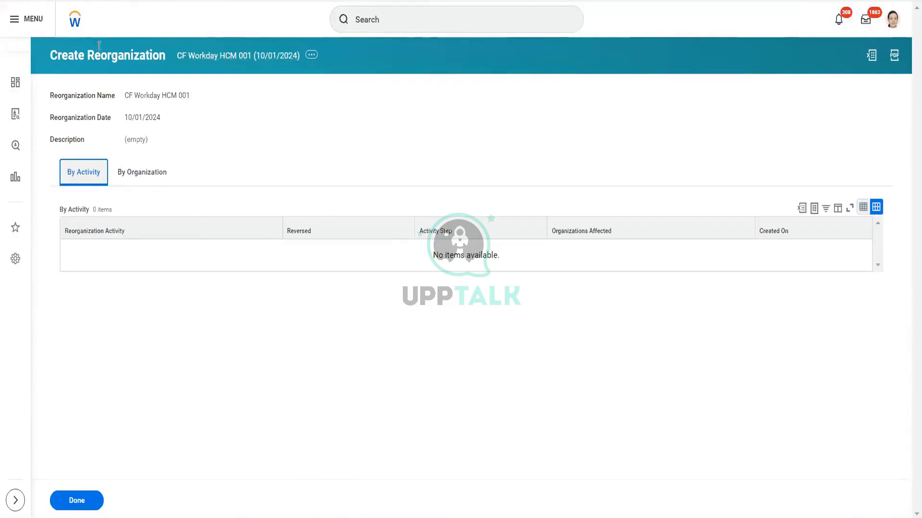
left_click(402, 12)
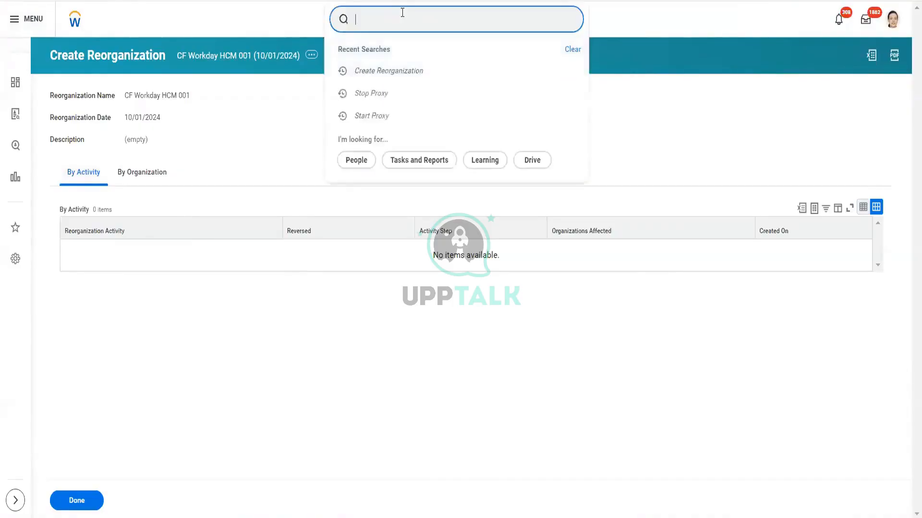
type("cre")
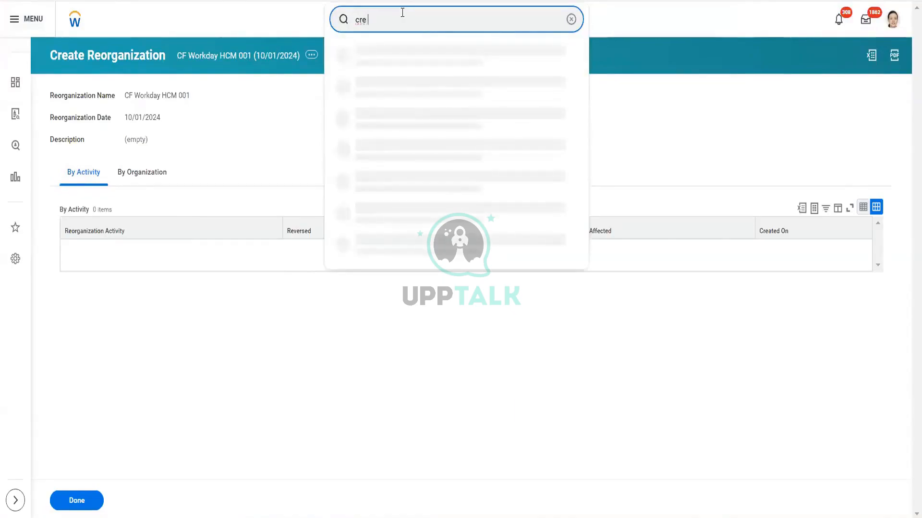
type(" comp")
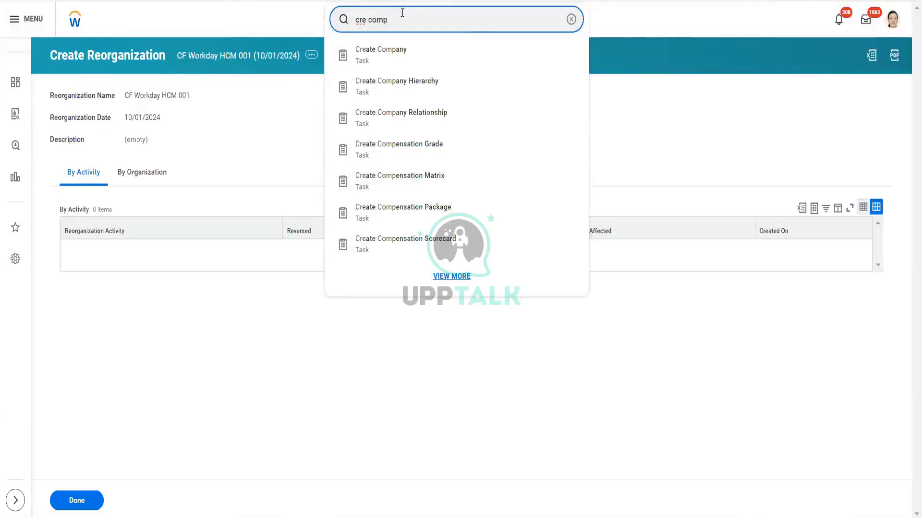
key("ctrl+a")
key("BackSpace")
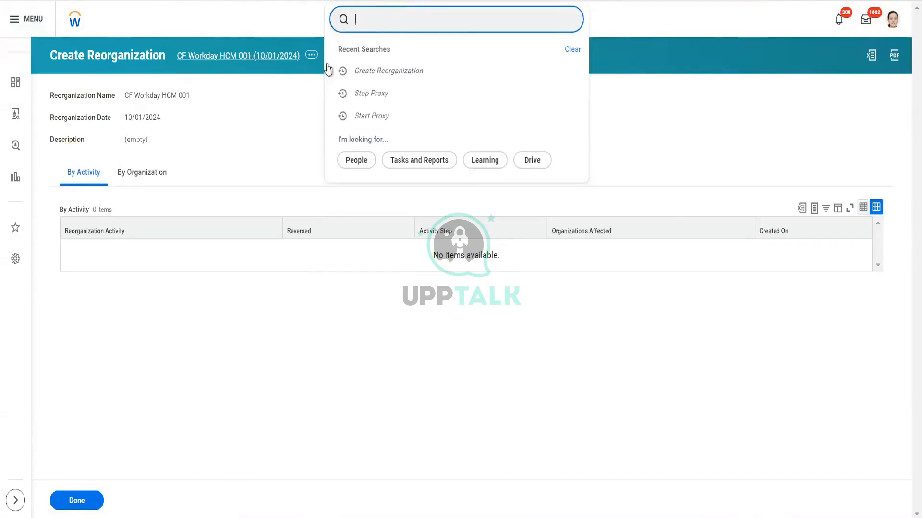
- Search for "cre location", open the Create Location task to view its required fields, and cancel back to the worker profile
type("location")
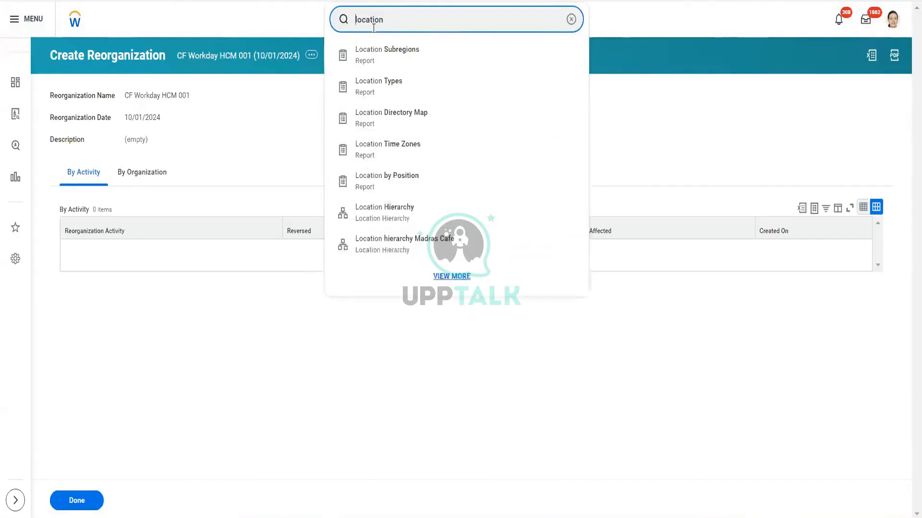
key("Home")
type("cre")
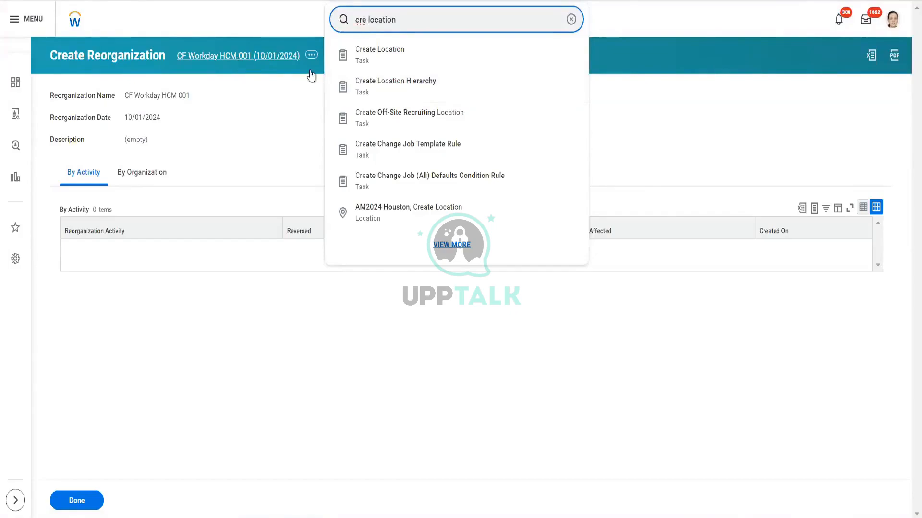
left_click(384, 70)
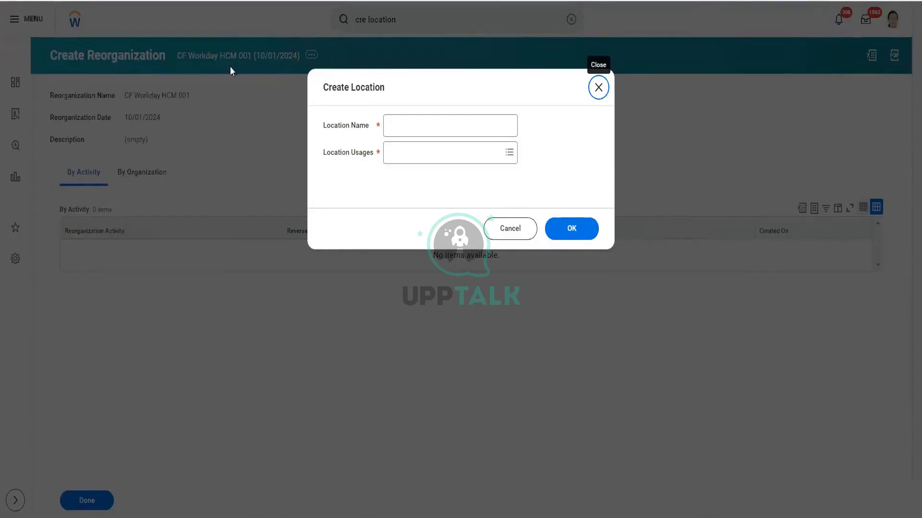
left_click(504, 230)
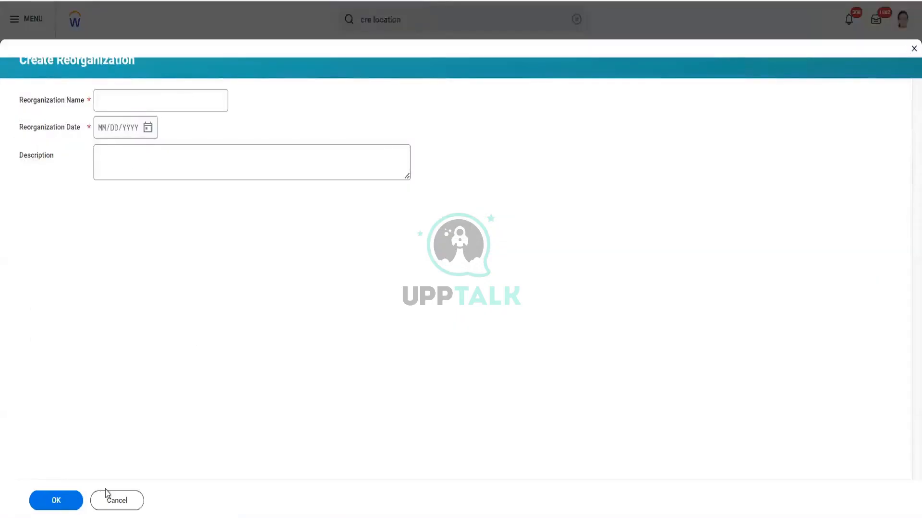
left_click(117, 501)
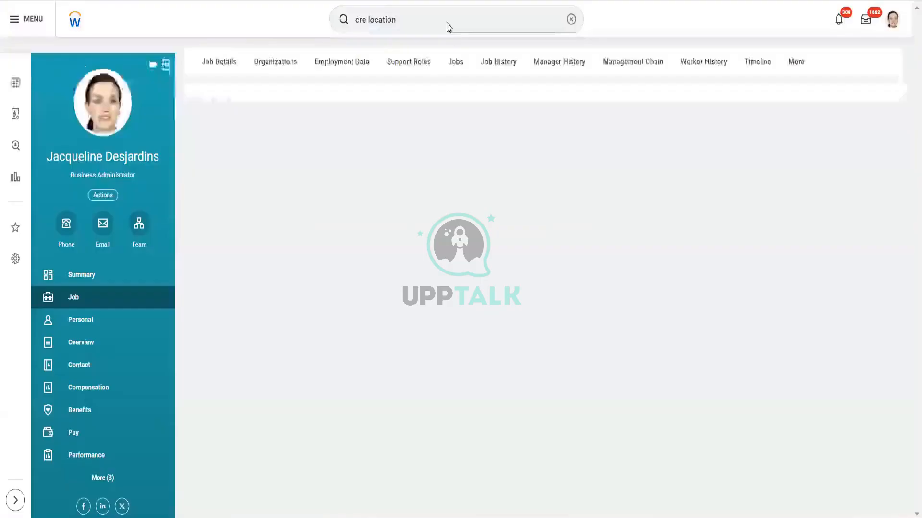
- Search for "cre cost cen", open the Create Cost Center task to check its required field, and cancel it
left_click(447, 22)
key("BackSpace")
key("BackSpace")
key("BackSpace")
key("BackSpace")
key("BackSpace")
key("BackSpace")
key("BackSpace")
key("BackSpace")
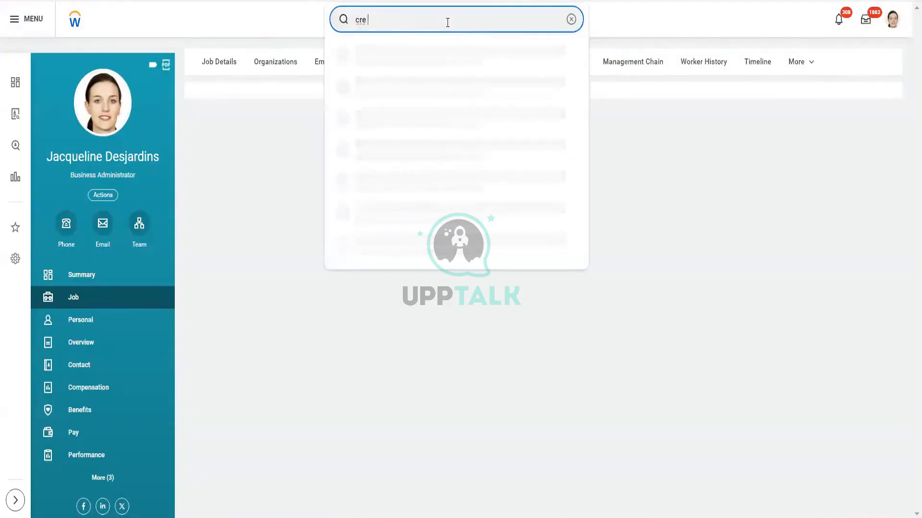
type("cost cen")
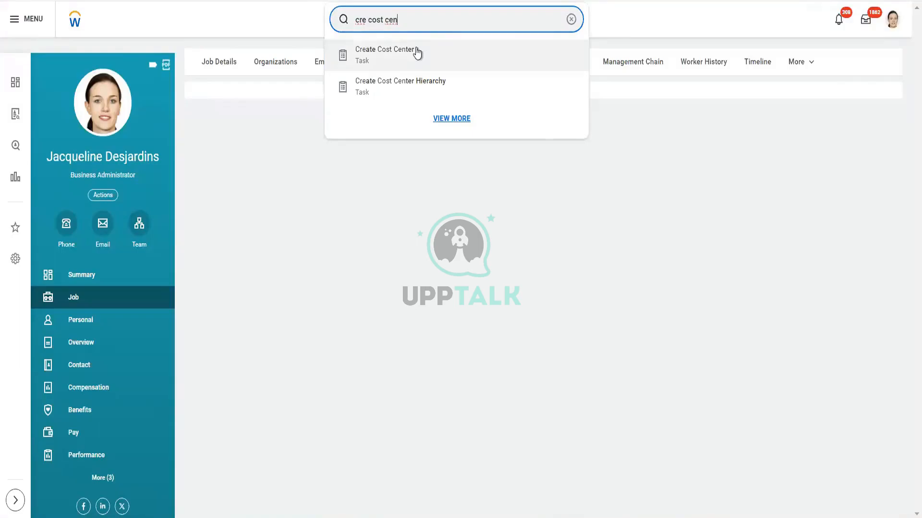
left_click(467, 54)
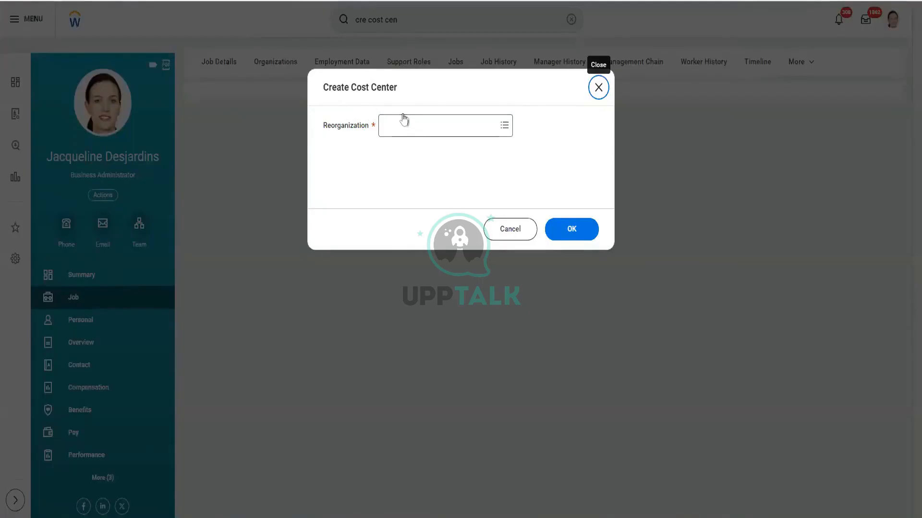
left_click(503, 227)
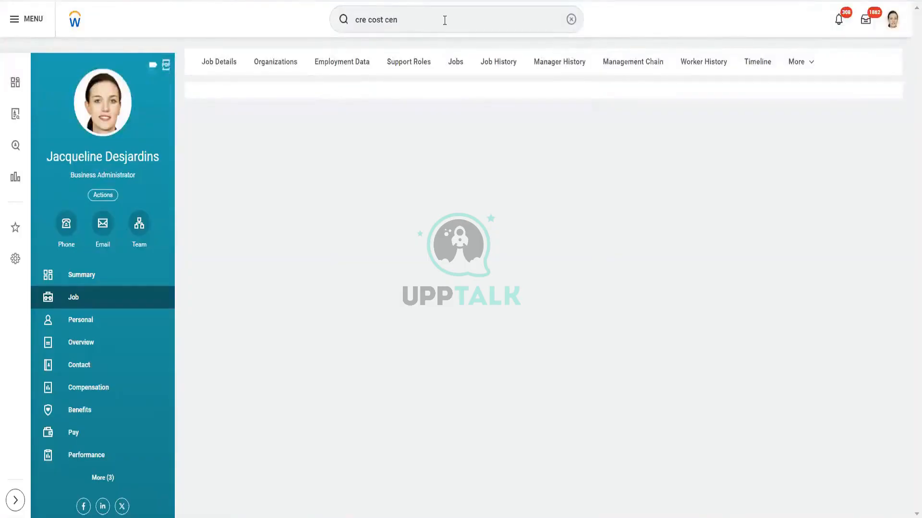
- Search for "cre comp" and open the Create Company task
left_click(445, 20)
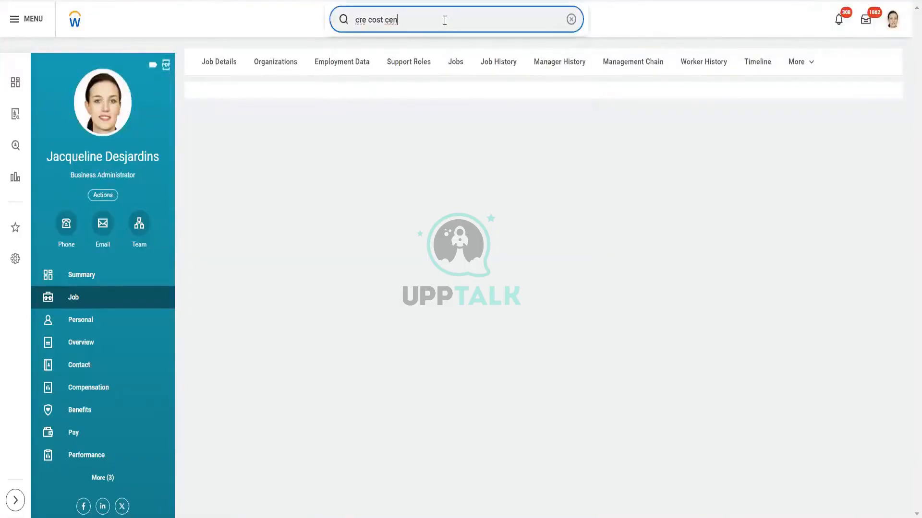
key("BackSpace")
key("BackSpace")
key("BackSpace")
key("BackSpace")
key("BackSpace")
key("BackSpace")
key("BackSpace")
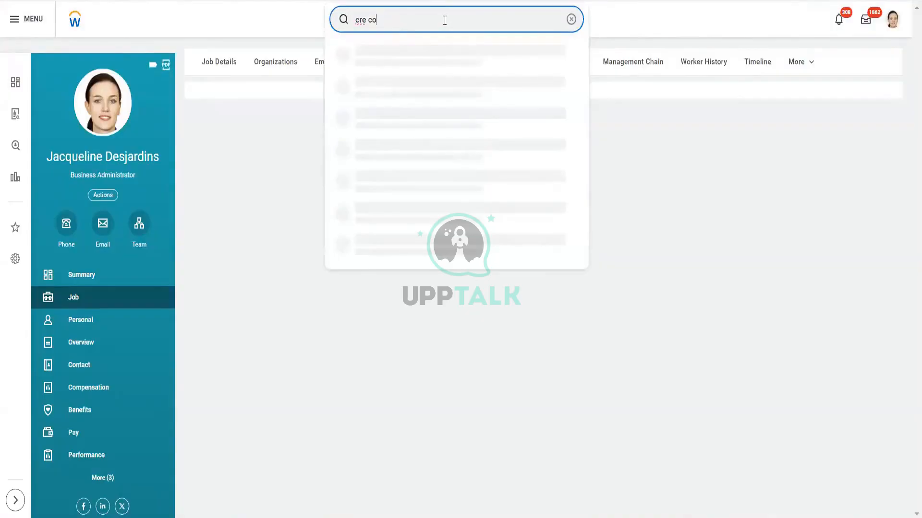
key("BackSpace")
type("comp")
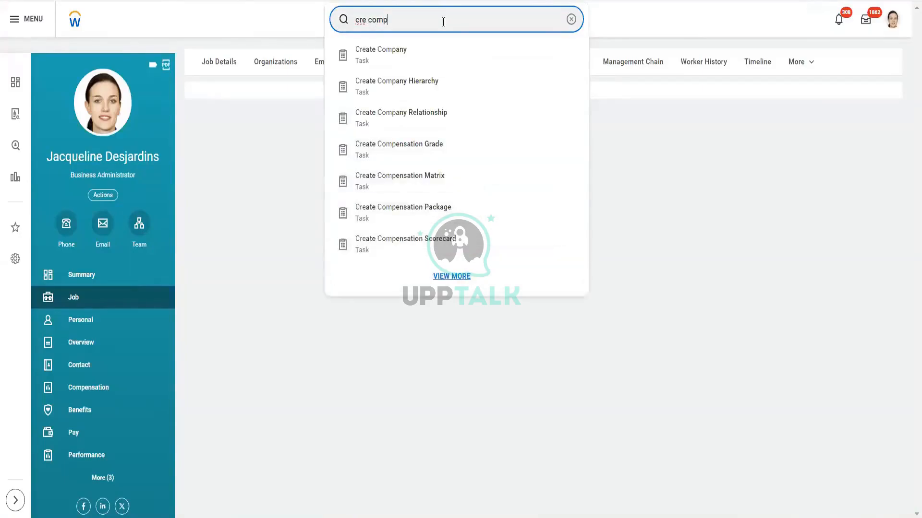
left_click(403, 61)
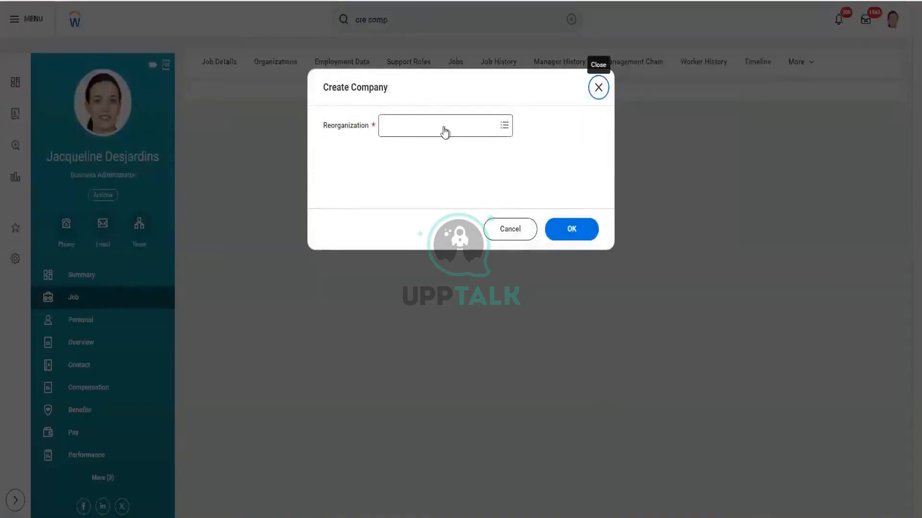
- Cancel the Create Company task, search for "cre loca" and open the Create Location task
left_click(511, 236)
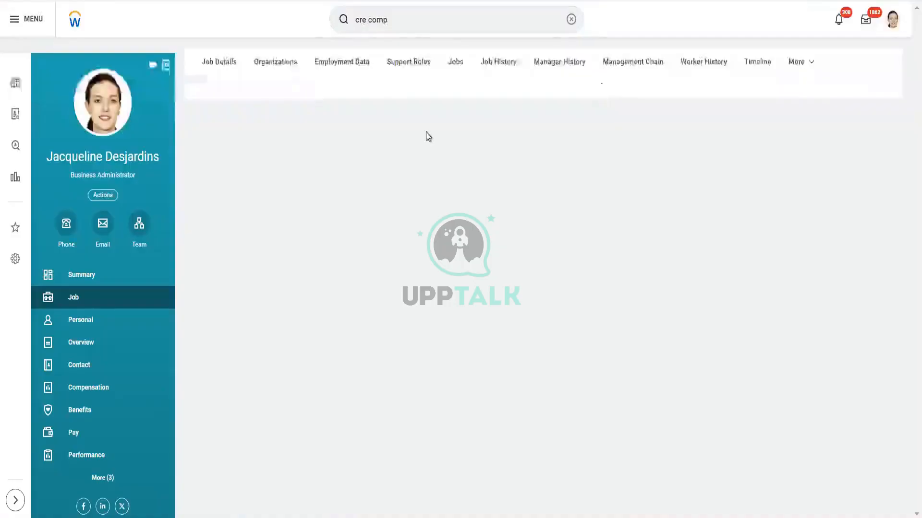
left_click(414, 23)
key("BackSpace")
key("BackSpace")
key("BackSpace")
key("BackSpace")
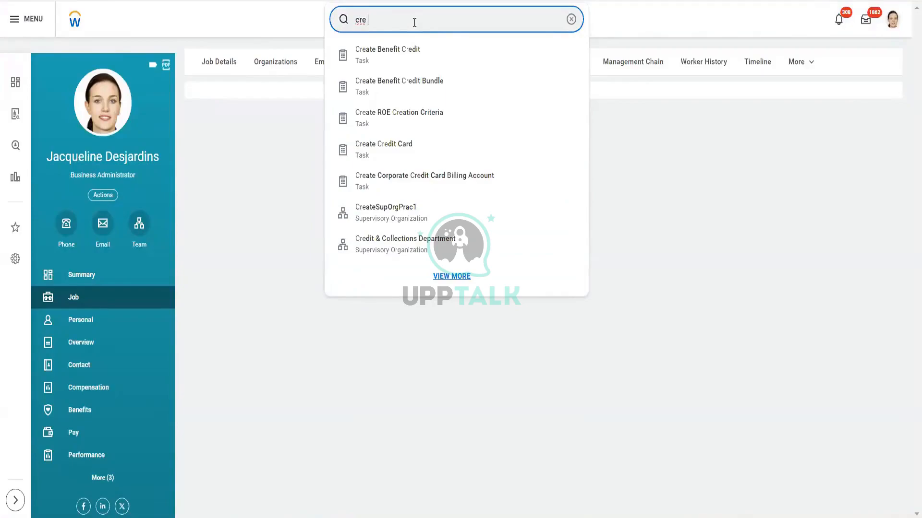
type("c")
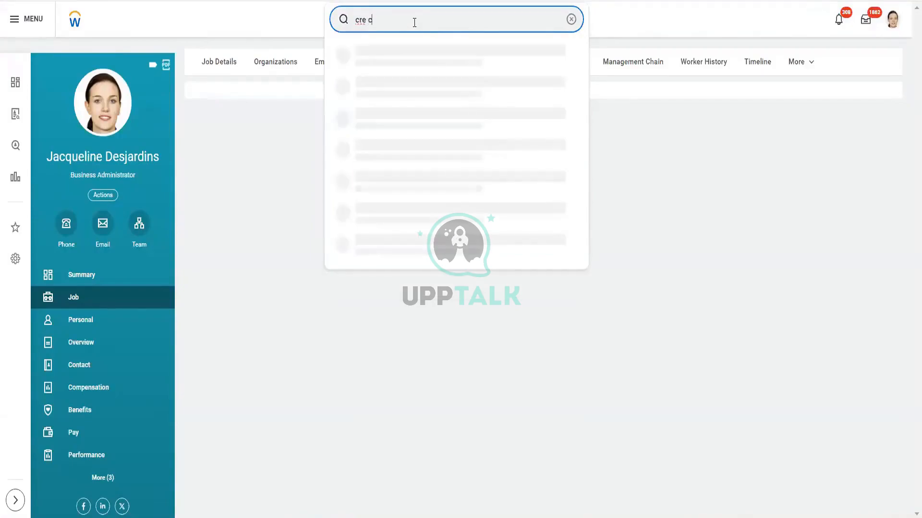
key("BackSpace")
type("loca")
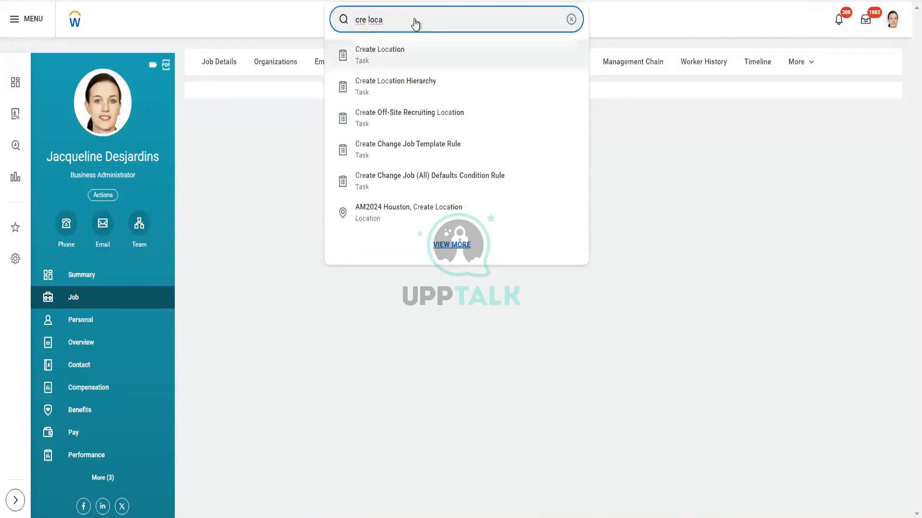
left_click(412, 57)
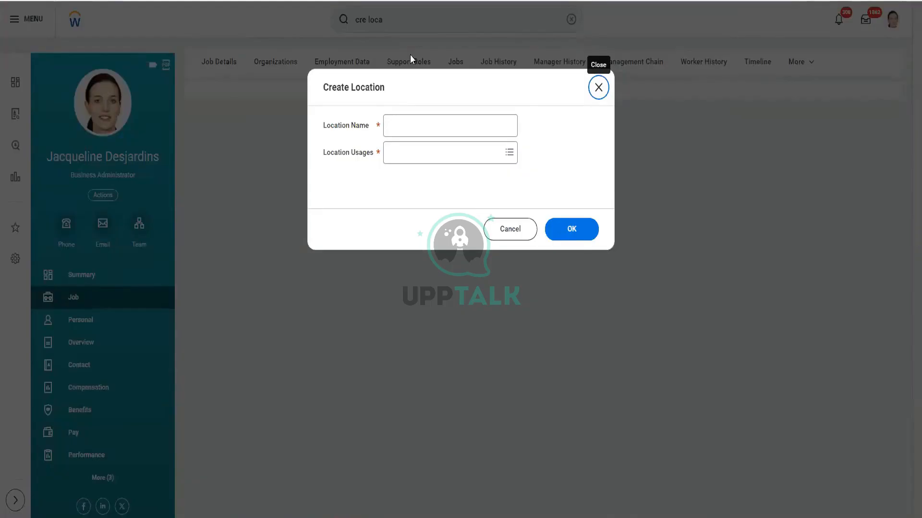
- Enter Pluto_CF_001 as the new location's name
left_click(411, 123)
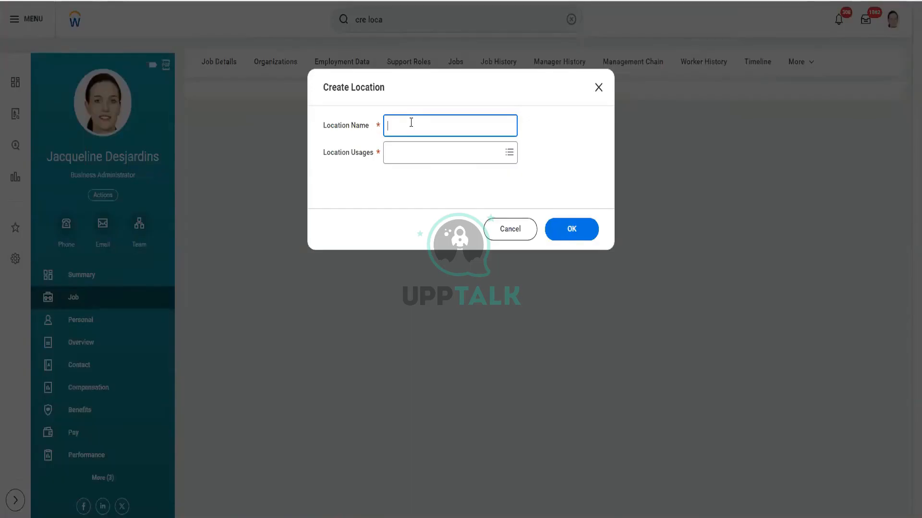
type("Loca")
key("BackSpace")
key("BackSpace")
type("Pluto_CF_001")
- Choose Business Site and Campus as the location usages and continue to the location's detail form
left_click(424, 162)
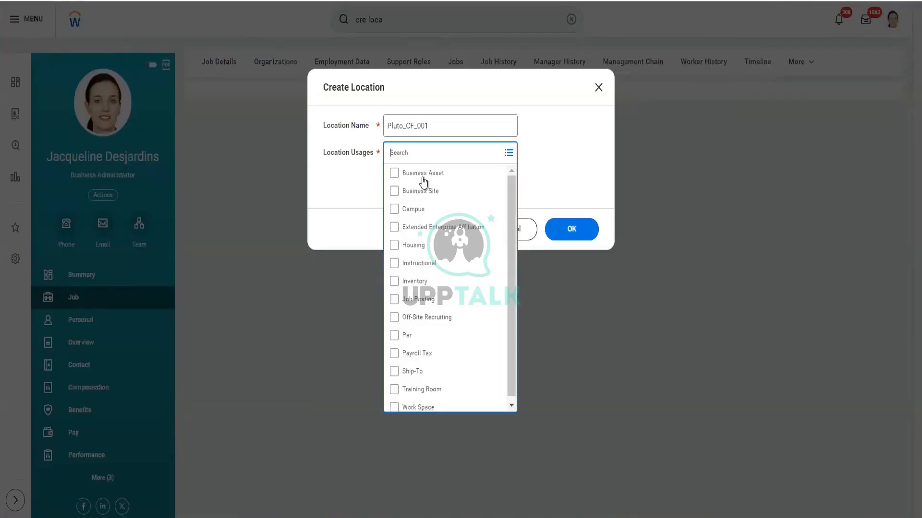
left_click(442, 194)
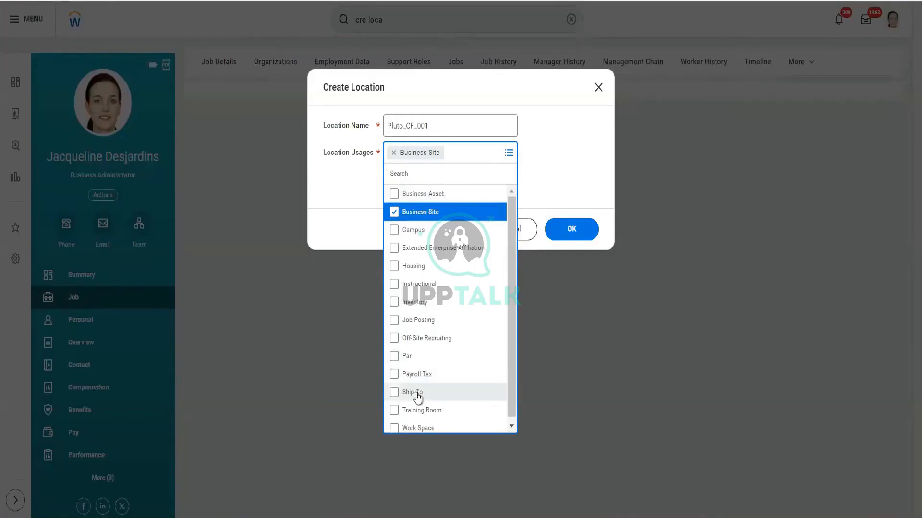
scroll(417, 397, "down", 1)
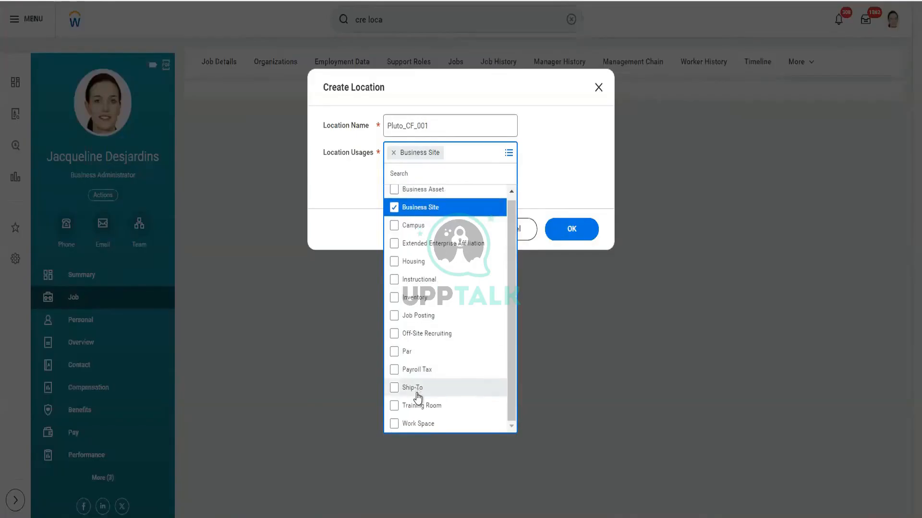
left_click(435, 319)
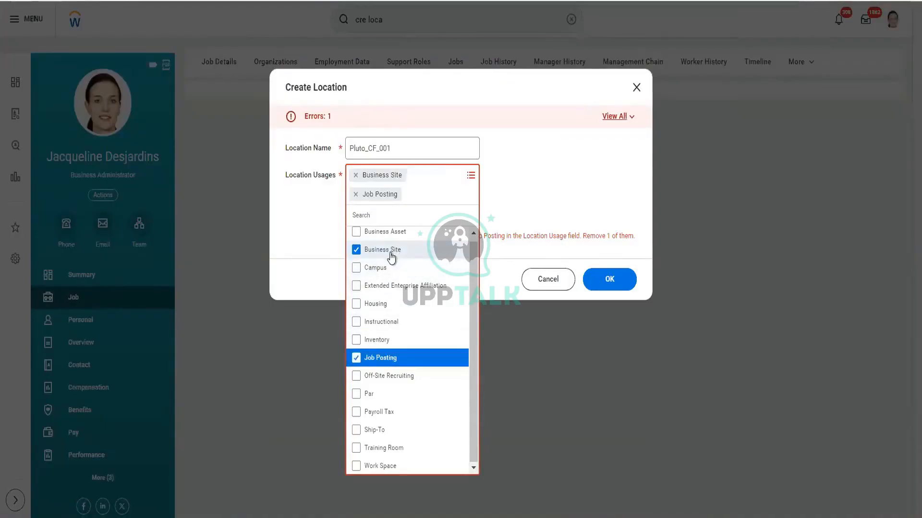
left_click(380, 359)
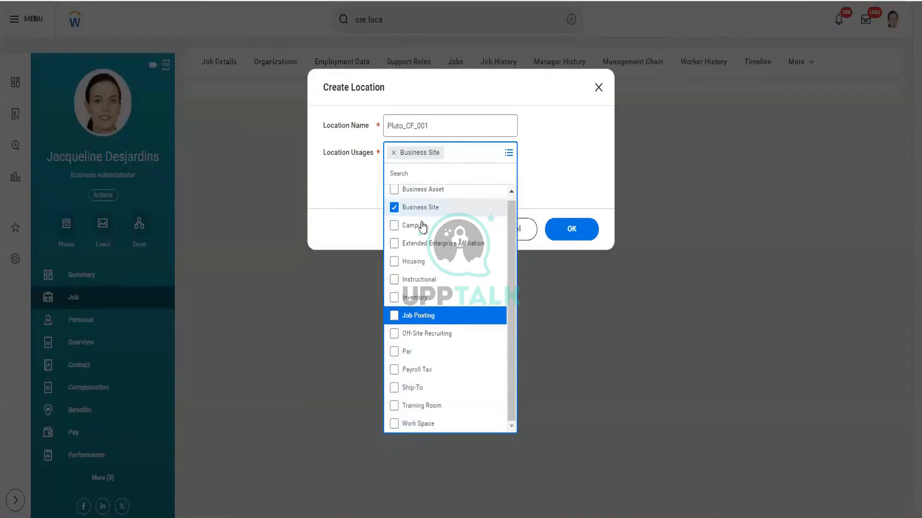
scroll(422, 224, "up", 1)
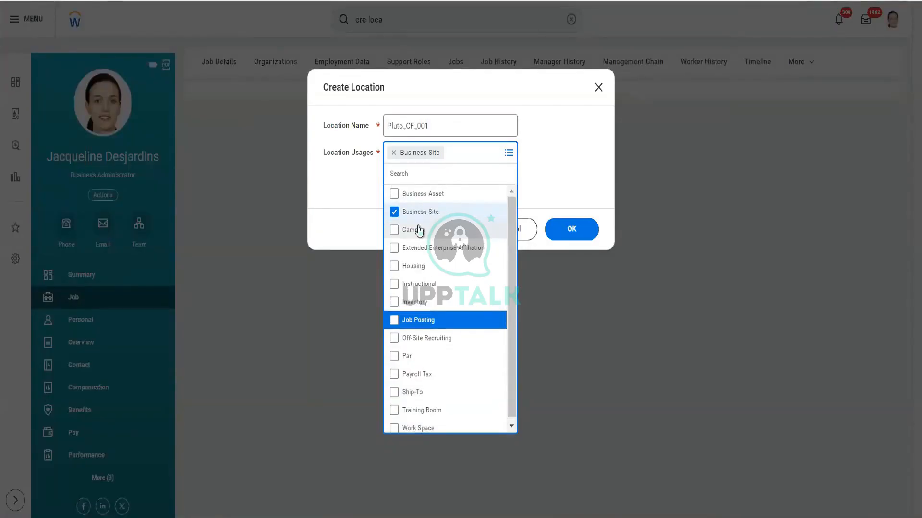
left_click(419, 231)
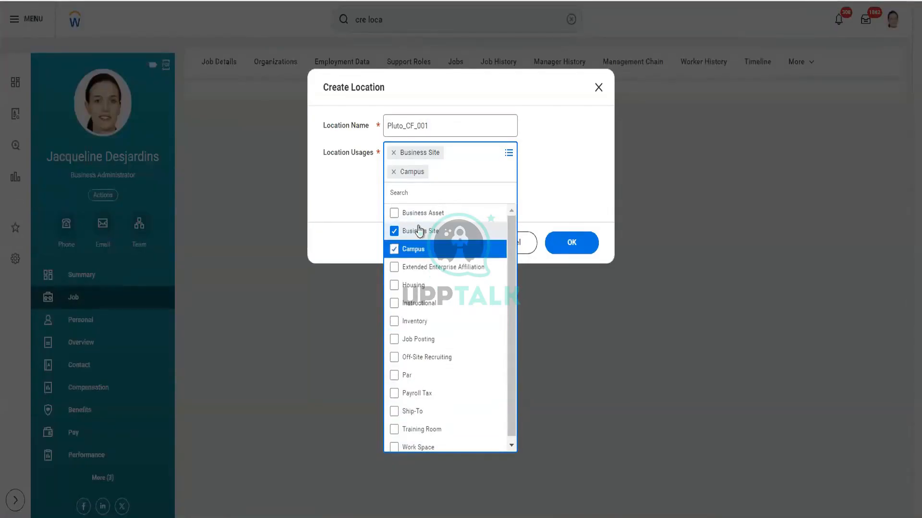
left_click(552, 217)
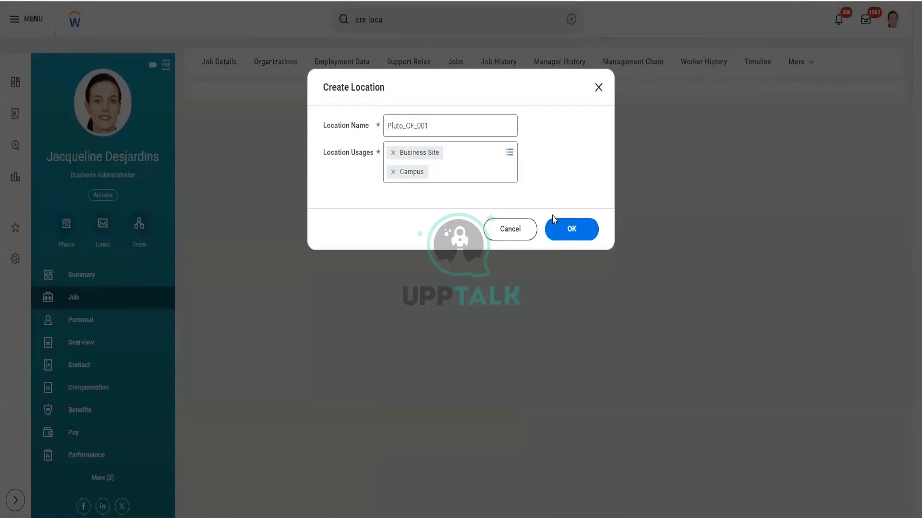
left_click(572, 229)
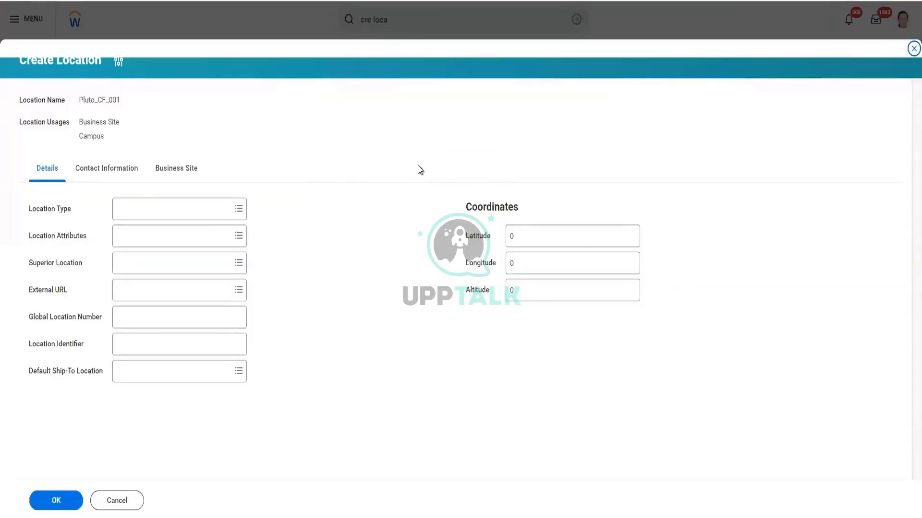
- Search the business site time profiles for 37 and set the time profile to Standard Hours - 37.5
left_click(181, 171)
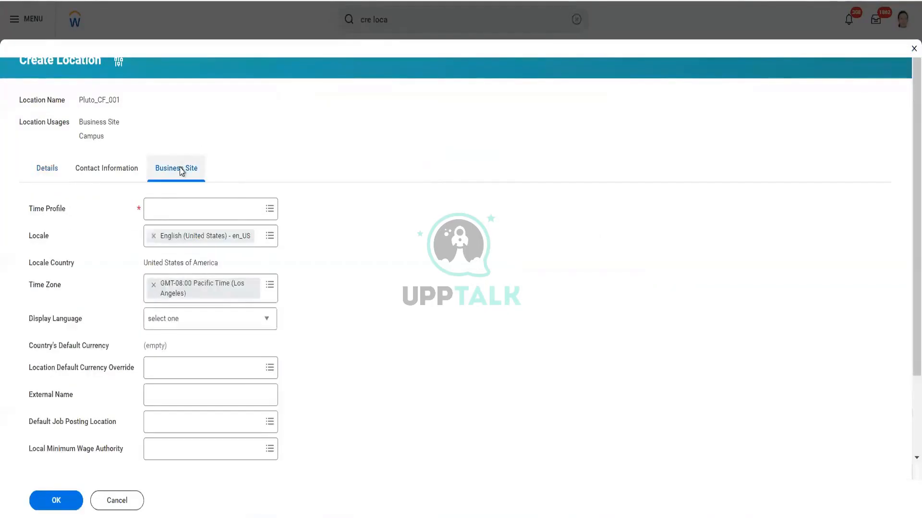
left_click(270, 209)
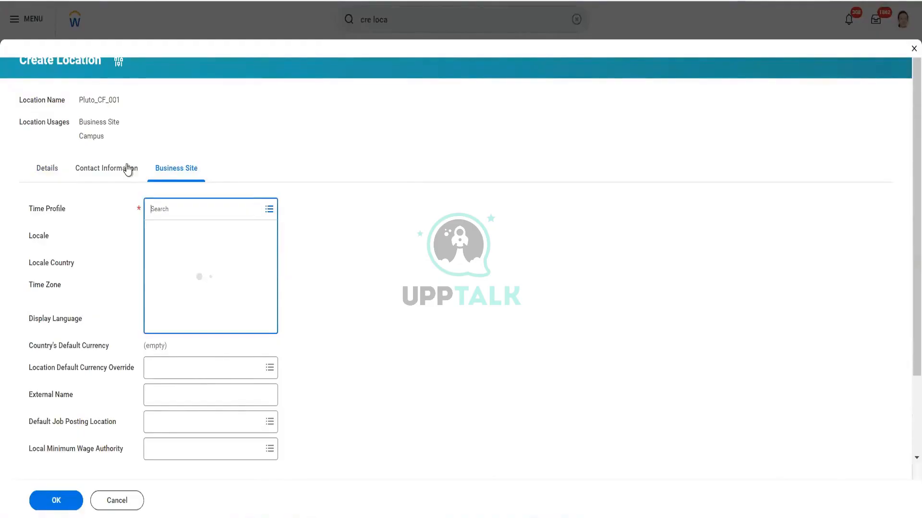
scroll(178, 365, "down", 2)
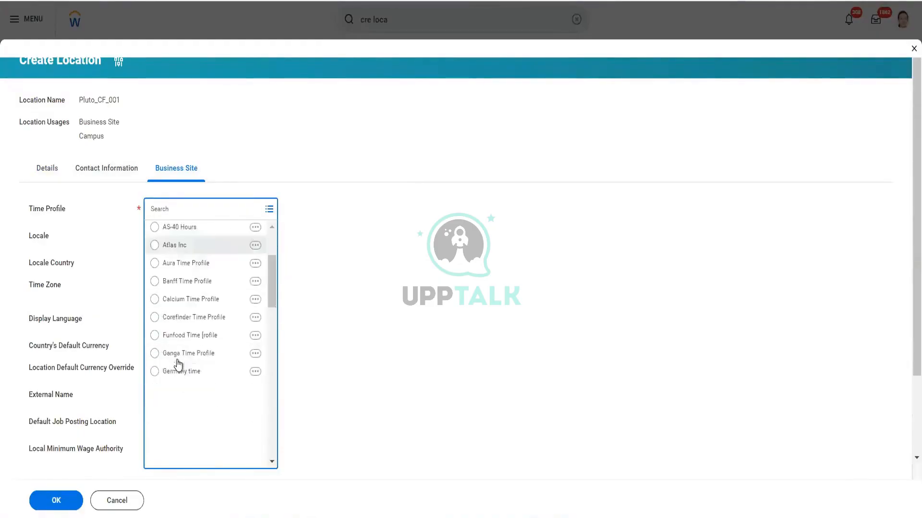
scroll(178, 364, "down", 3)
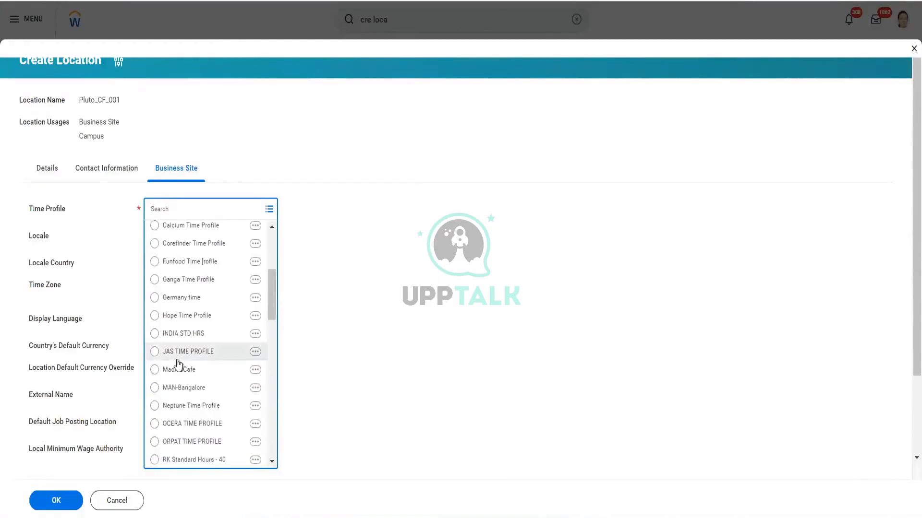
type("37")
key("Return")
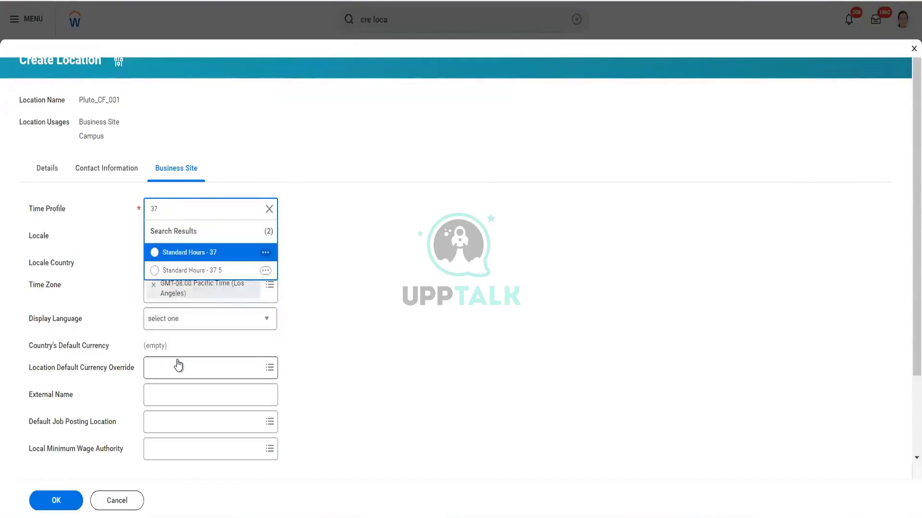
left_click(203, 271)
- Set the location type to Building in the location's details and look through the other available types
left_click(51, 169)
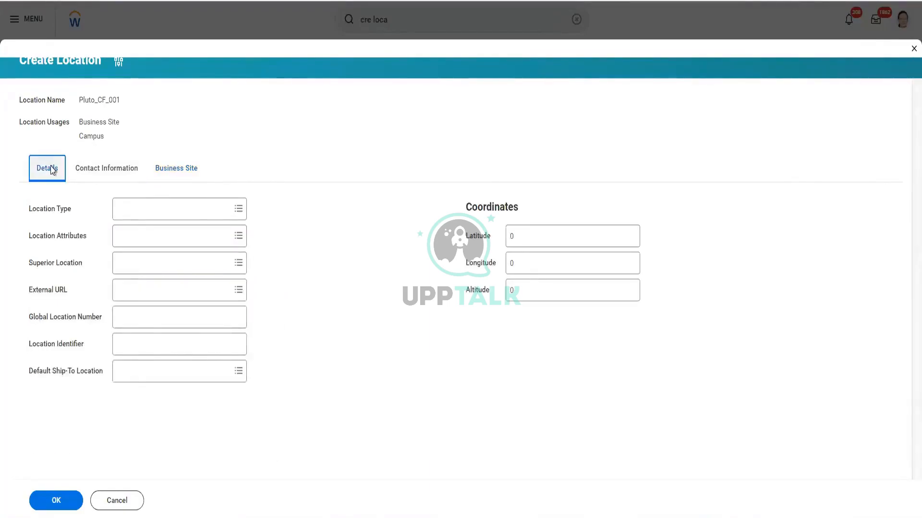
left_click(237, 214)
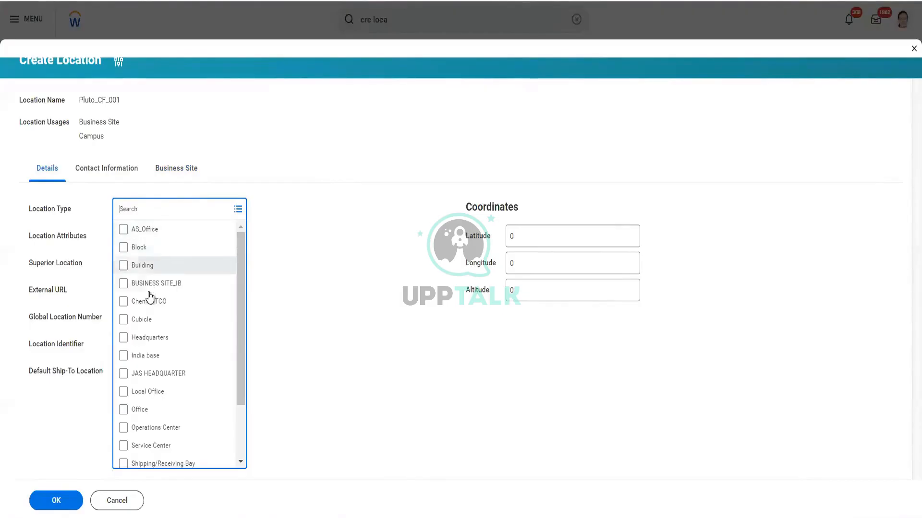
left_click(153, 270)
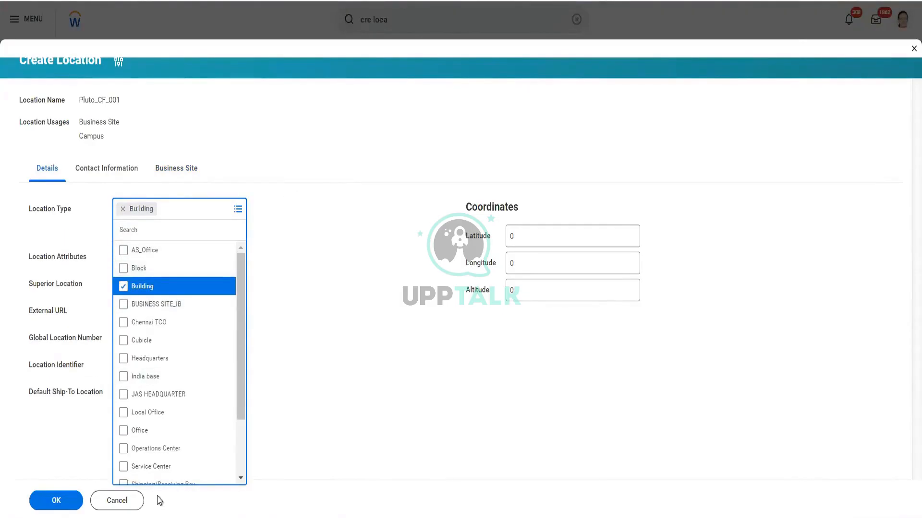
scroll(155, 454, "down", 3)
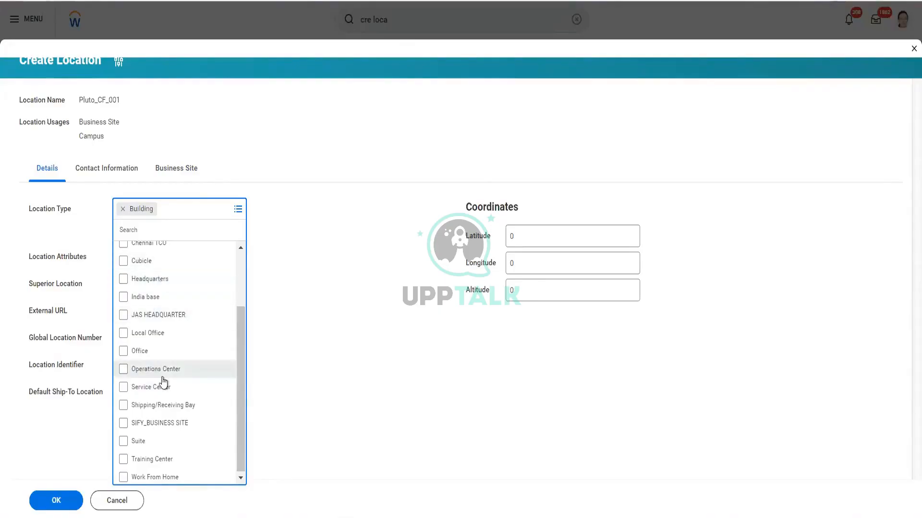
scroll(163, 382, "down", 1)
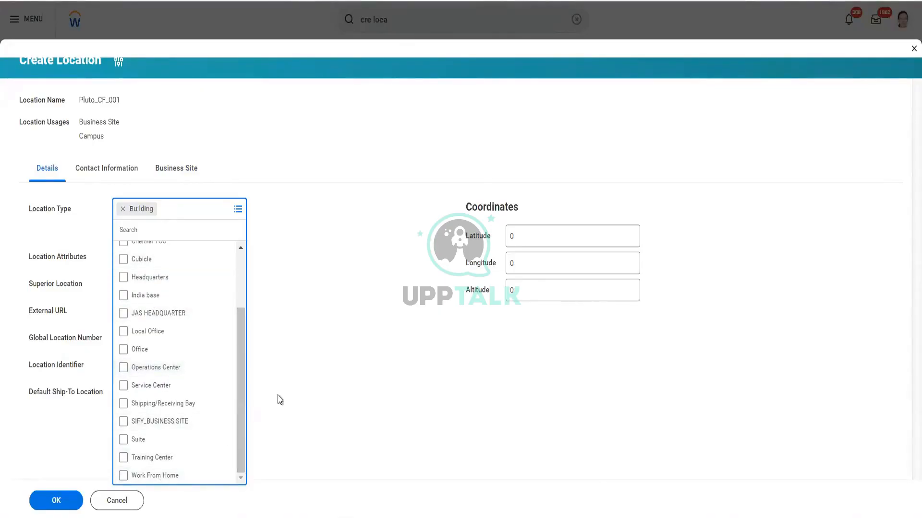
left_click(294, 390)
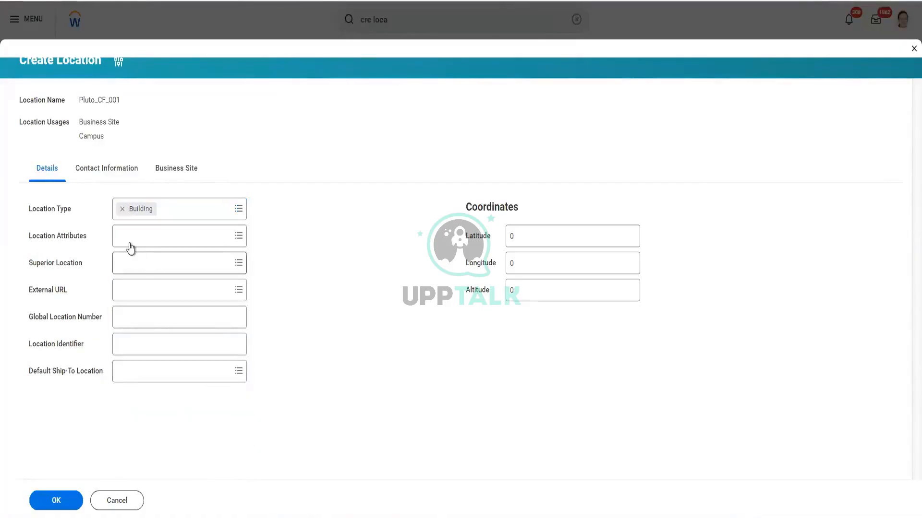
- View the available location attributes without selecting one, and open the choices for the superior location
left_click(238, 236)
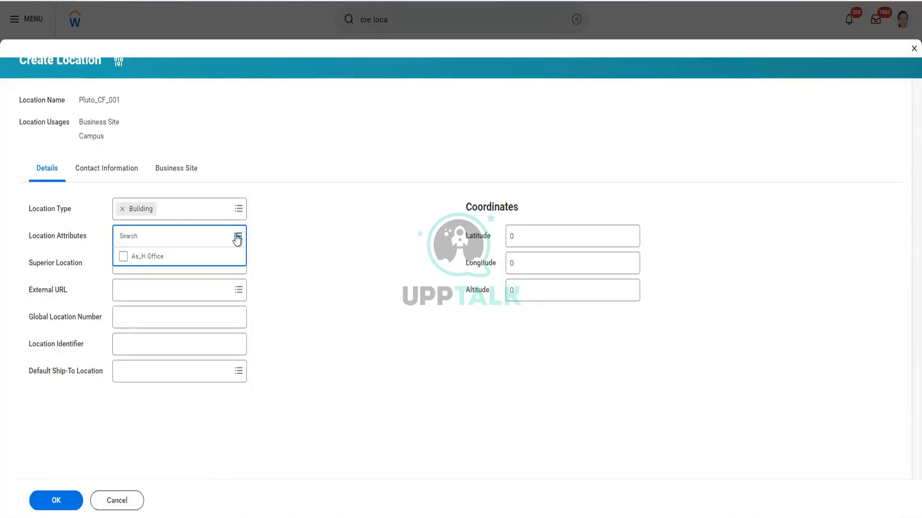
left_click(290, 221)
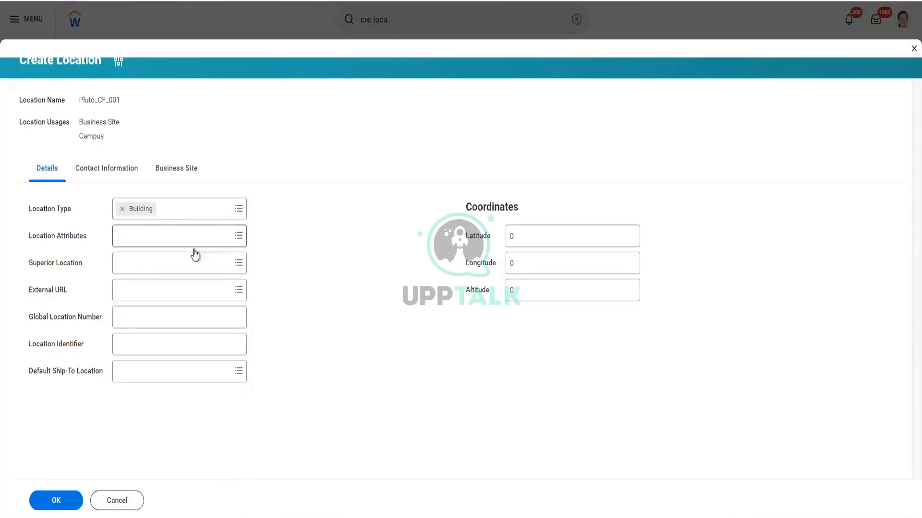
left_click(238, 264)
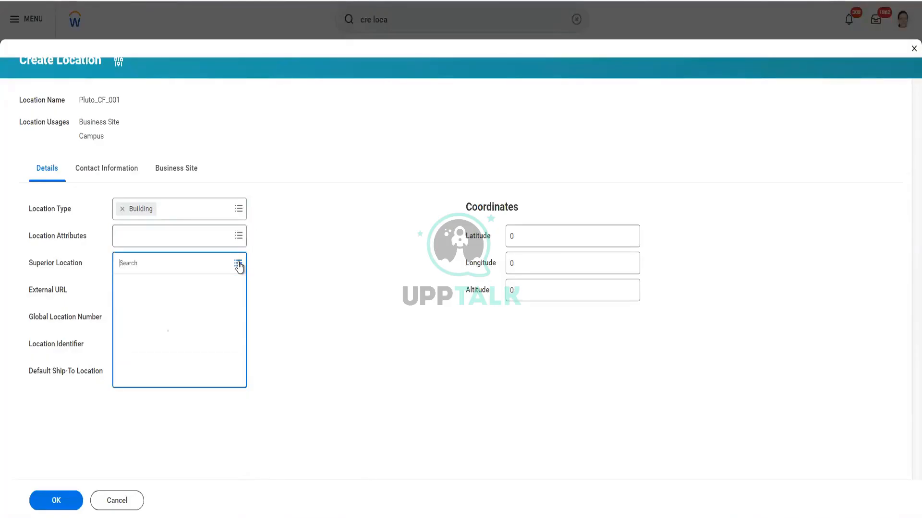
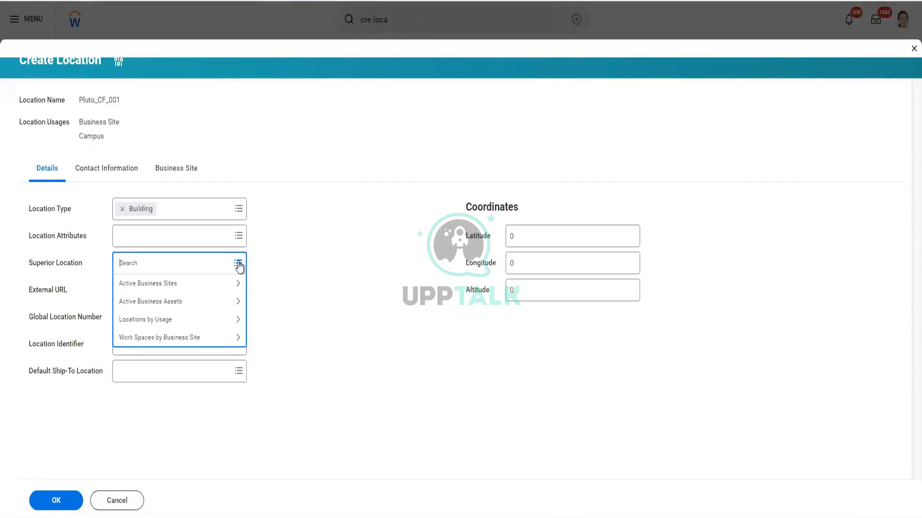
- Search the superior locations for califor and set the superior location to California
type("califor")
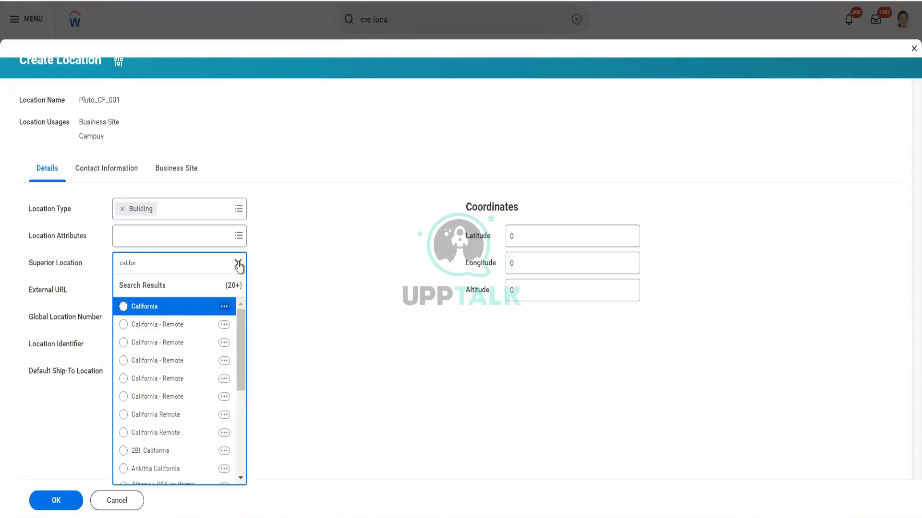
left_click(174, 310)
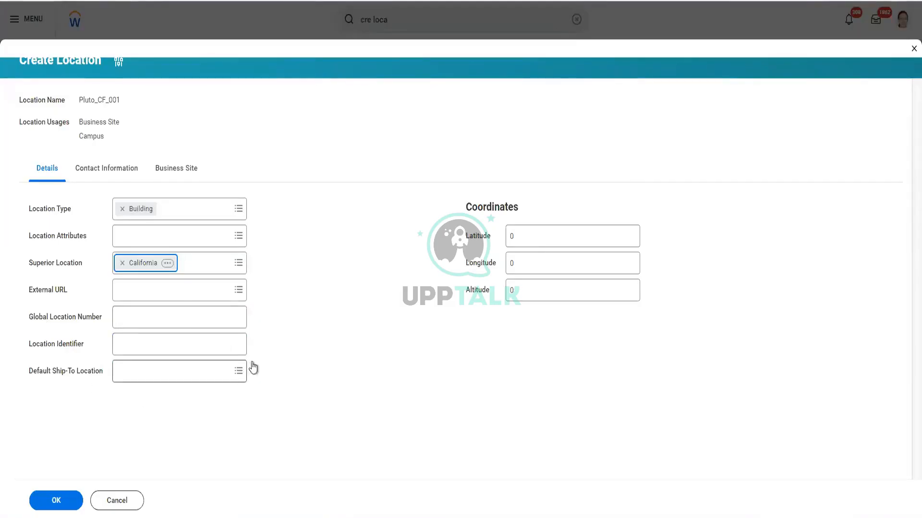
- Look through the available default ship-to locations without selecting one, and maximize the window
left_click(237, 377)
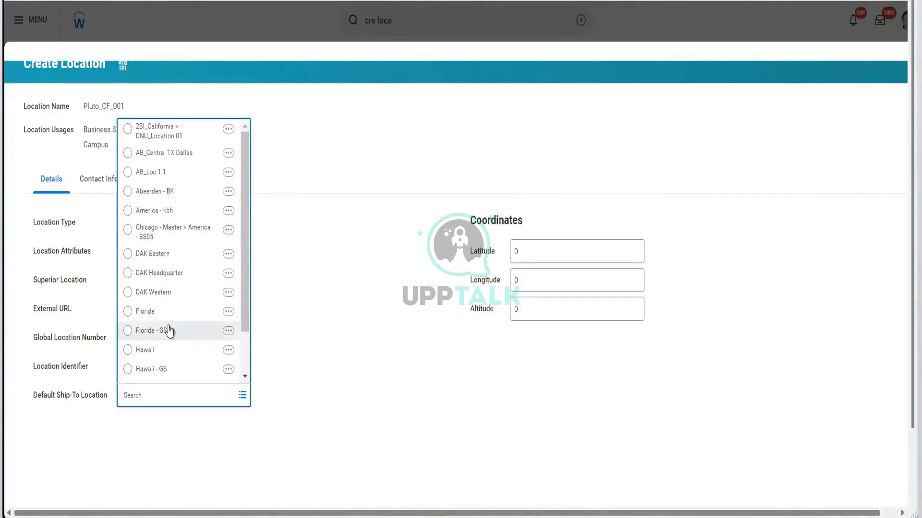
left_click(312, 354)
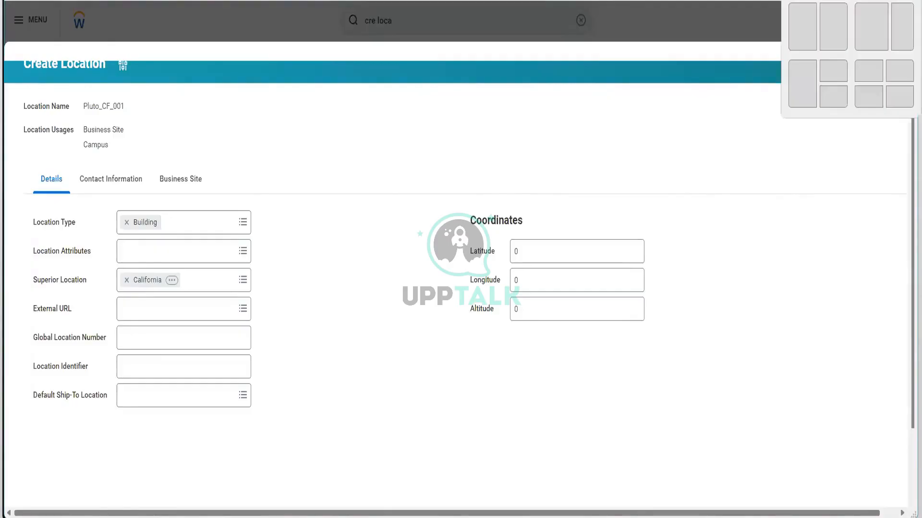
left_click(885, 1)
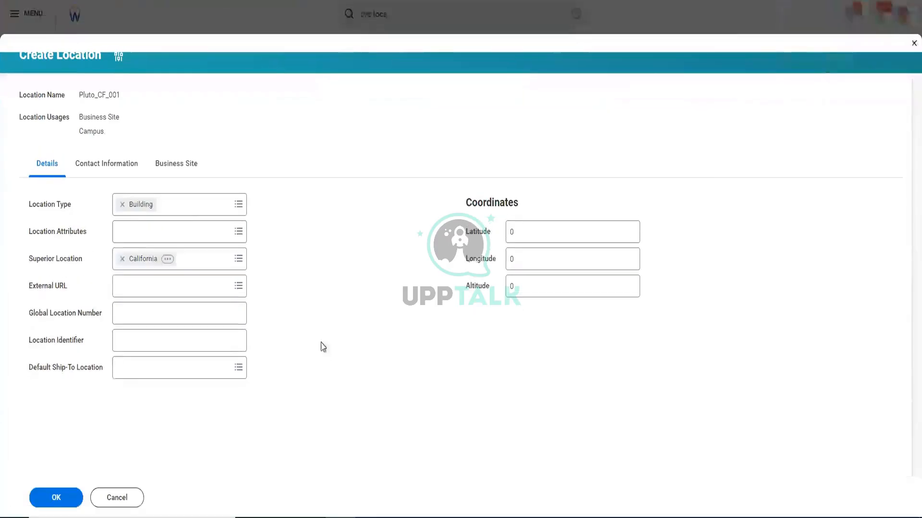
- Add a phone entry to the location's contact information and set its country phone code to United Kingdom (+44)
left_click(122, 166)
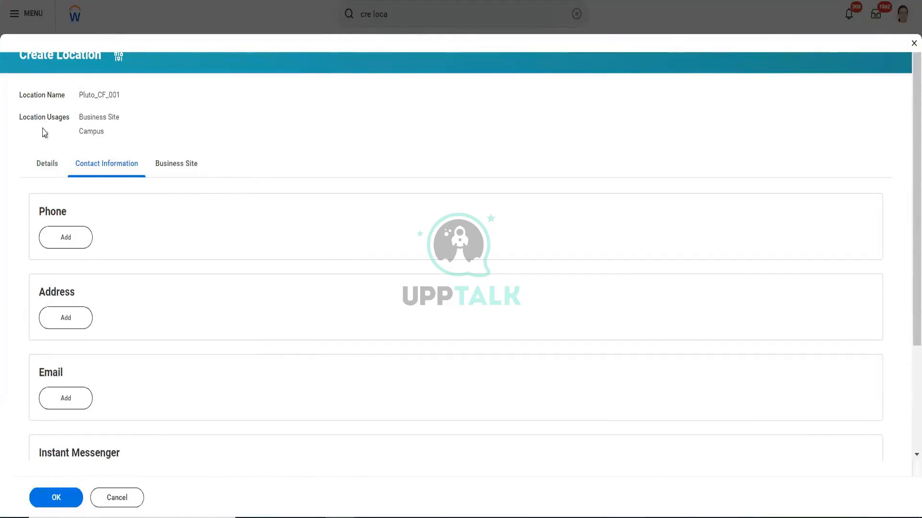
left_click(53, 169)
left_click(103, 166)
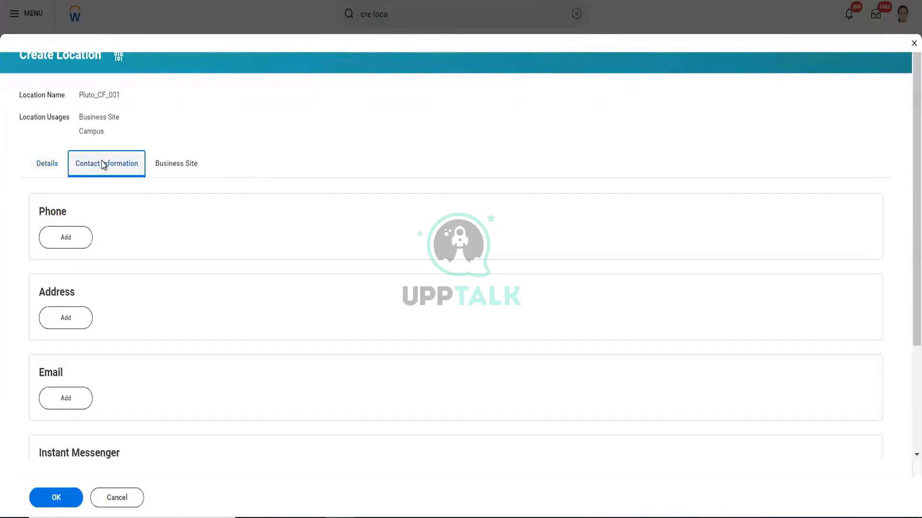
left_click(67, 239)
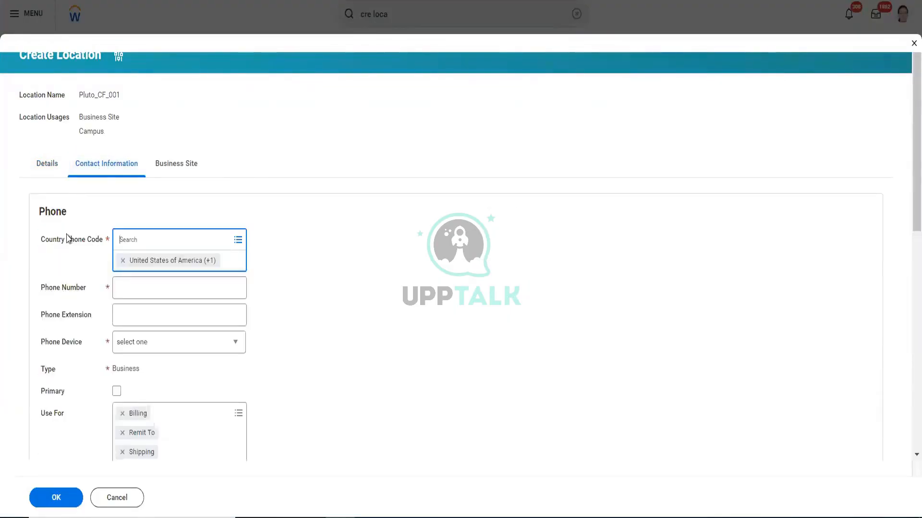
left_click(123, 262)
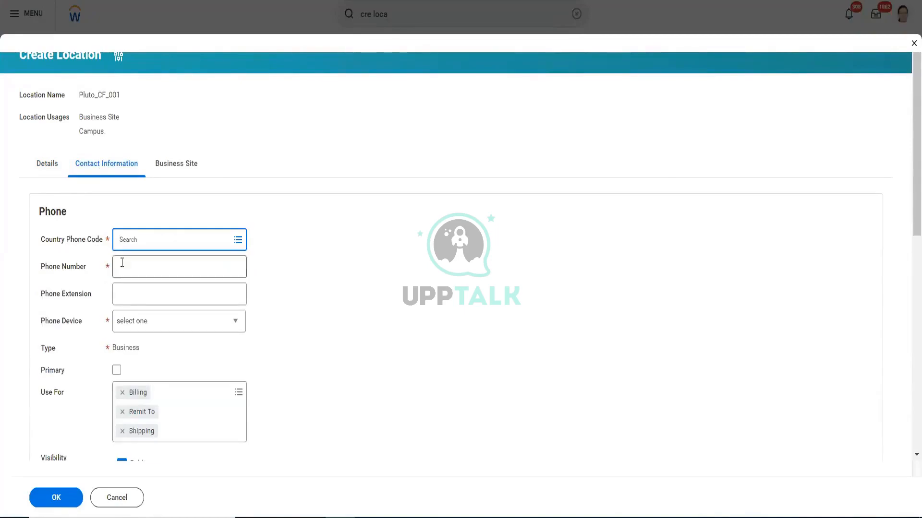
left_click(142, 237)
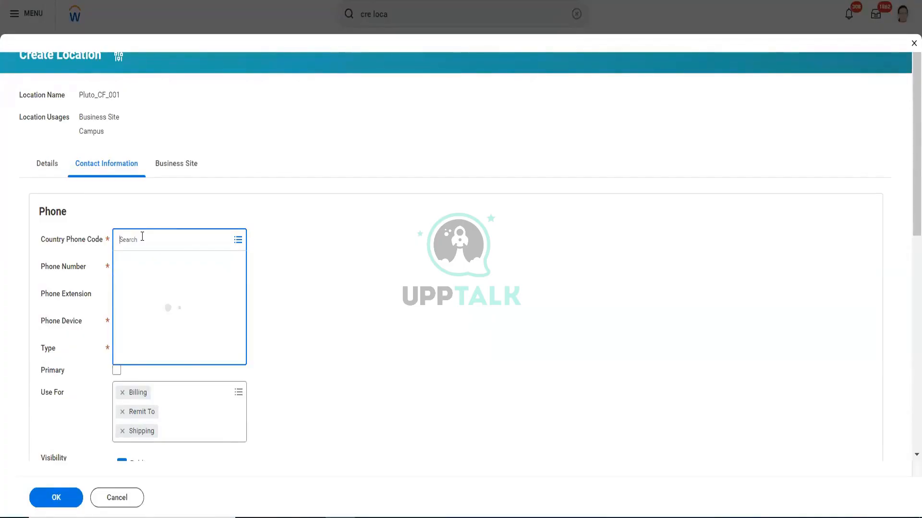
type("uni king")
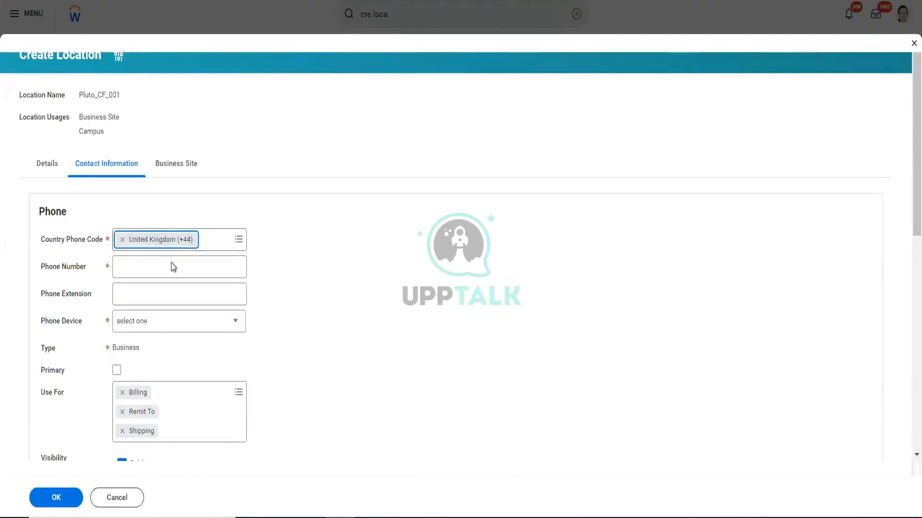
- Enter the location's phone number, including the 0044 international prefix
left_click(169, 262)
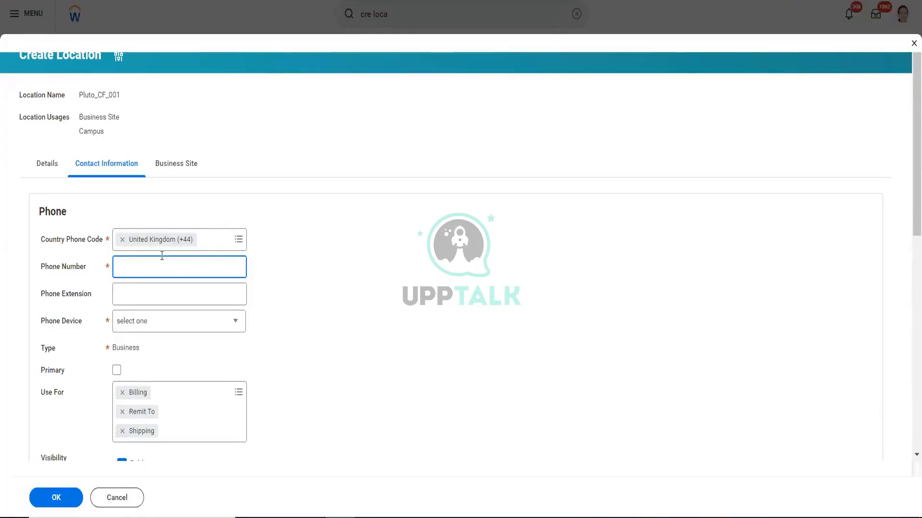
type("0044")
type("123")
type("41")
type("242")
type("77")
type("99")
left_click(350, 249)
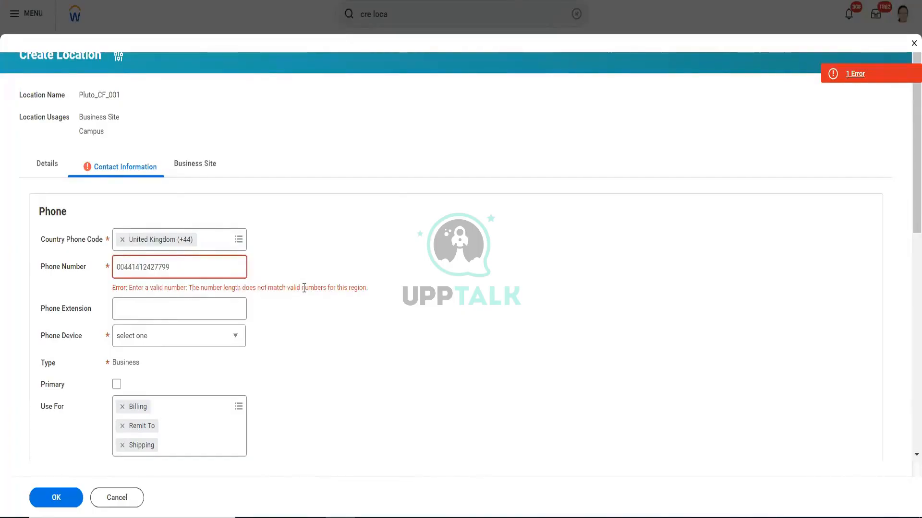
- Shorten the phone number by removing its international dialling prefix digits
left_click(133, 268)
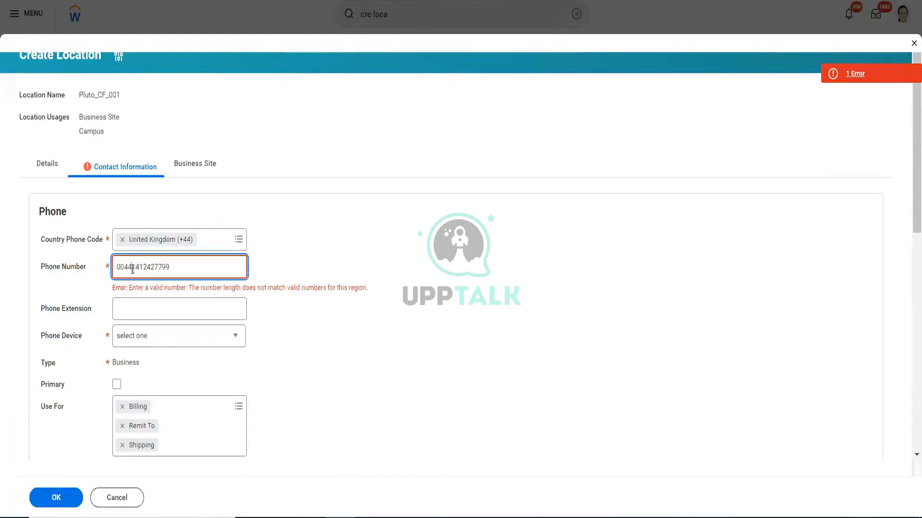
key("BackSpace")
key("BackSpace")
key("BackSpace")
key("BackSpace")
left_click(296, 262)
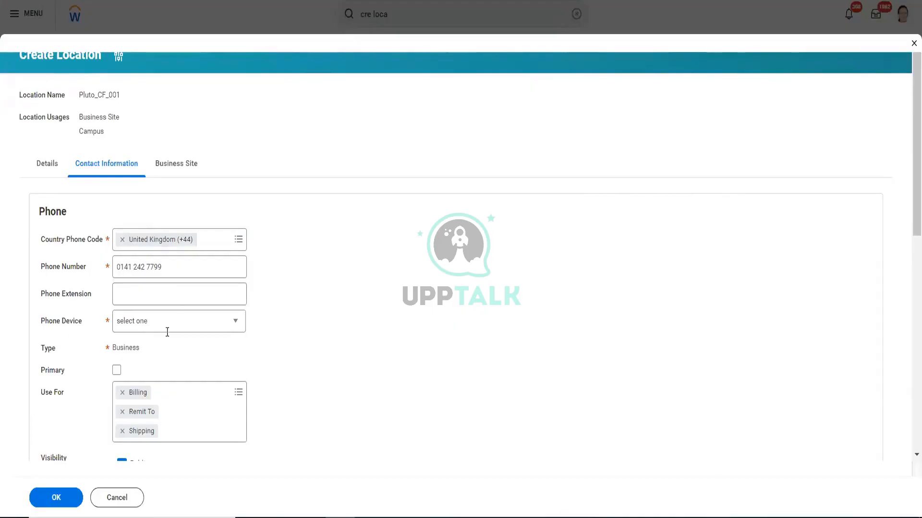
- Mark the phone as primary and set its phone device to Landline
left_click(207, 331)
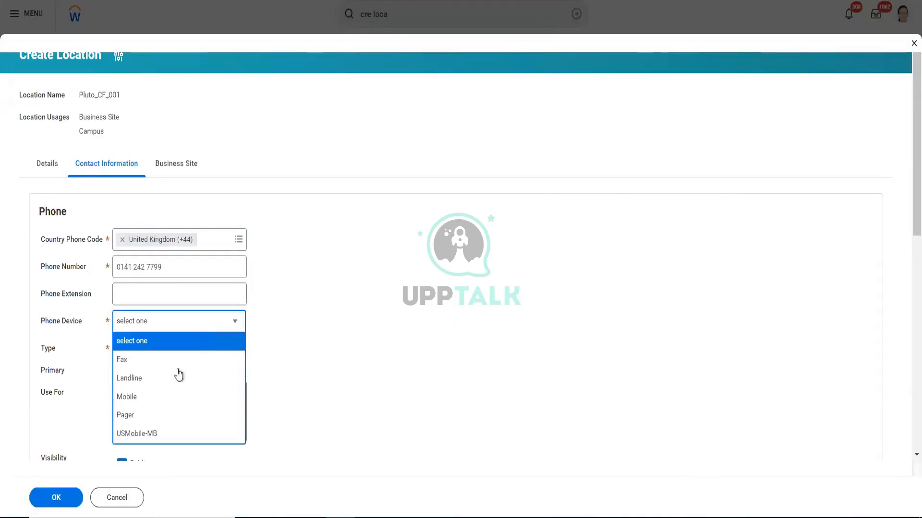
left_click(148, 397)
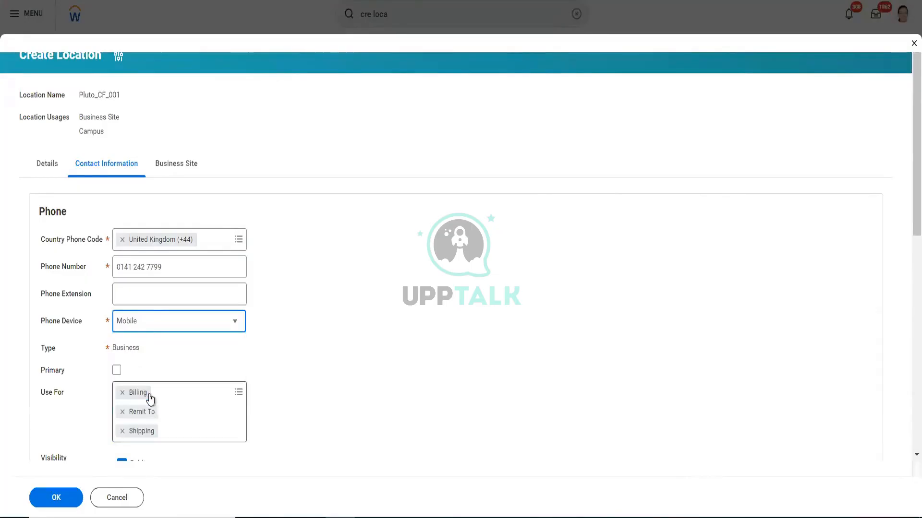
left_click(117, 371)
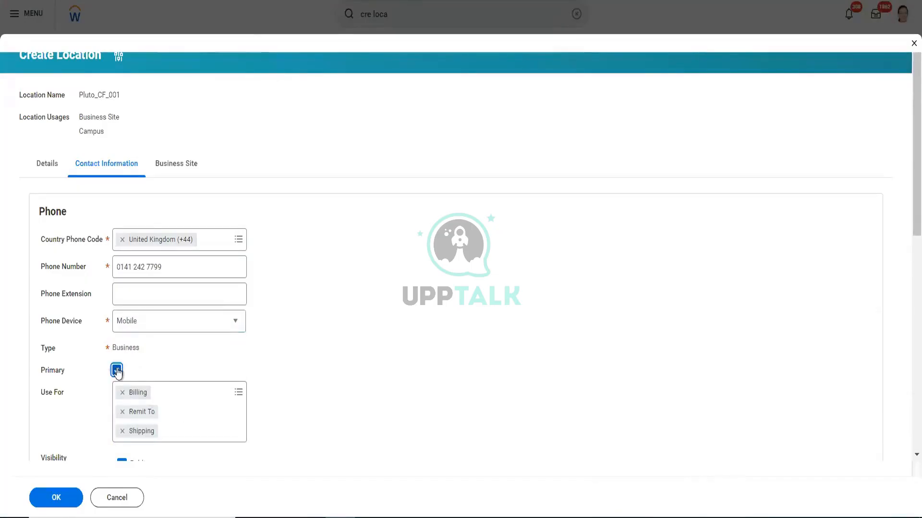
scroll(340, 349, "down", 3)
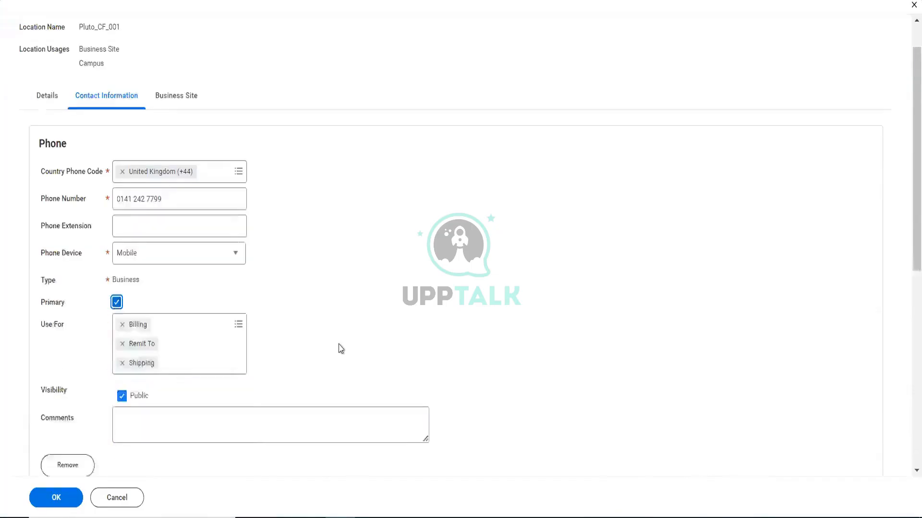
left_click(179, 220)
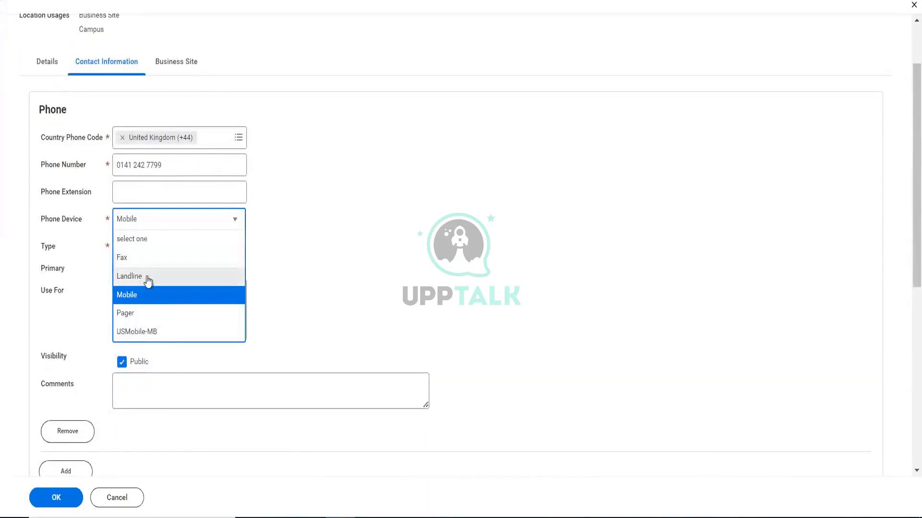
left_click(149, 277)
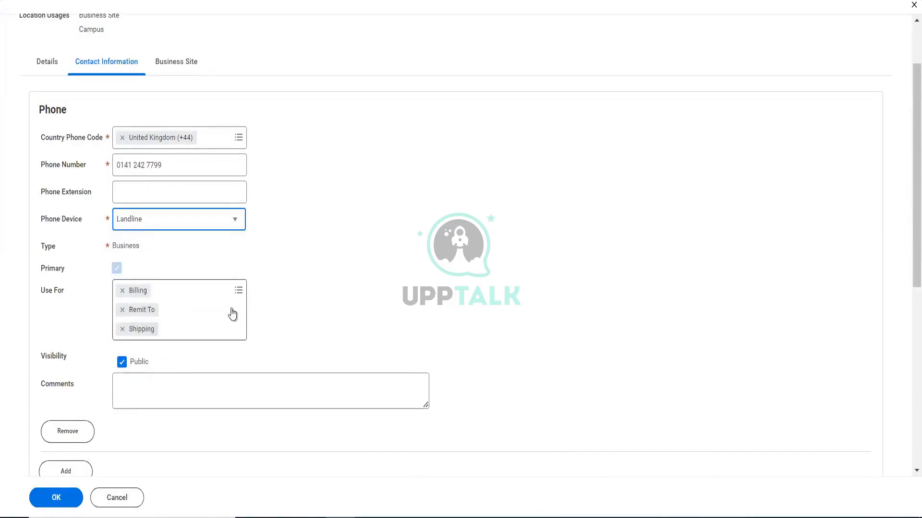
- Add Procurement to the purposes the phone is used for
left_click(238, 292)
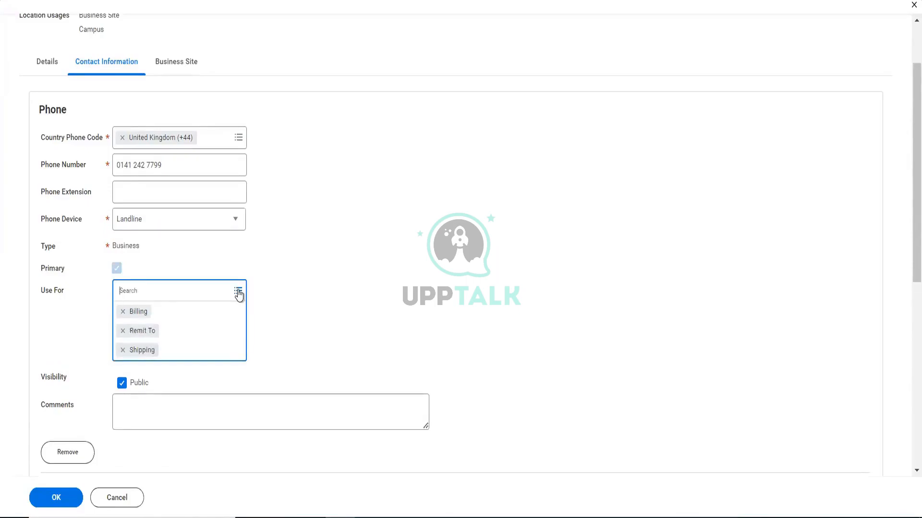
left_click(238, 291)
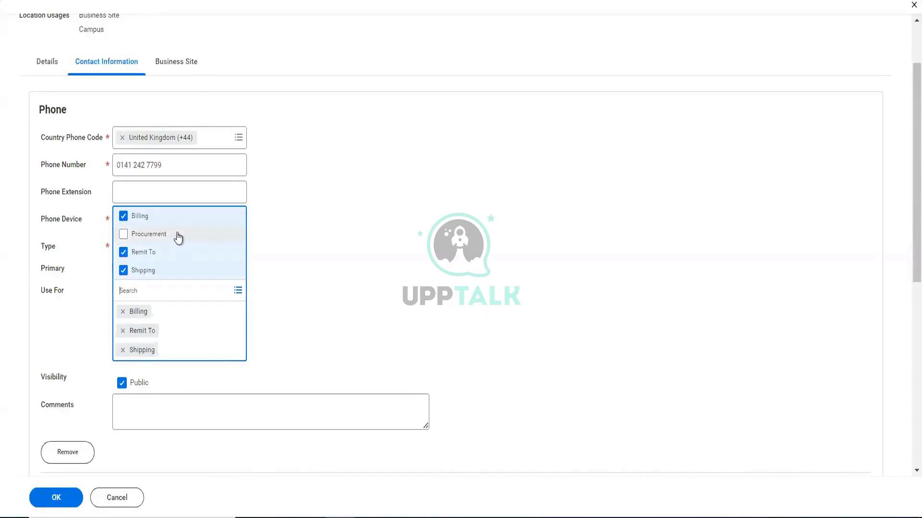
left_click(178, 235)
left_click(278, 259)
- Add an address entry to the contact information and set its country to United Kingdom
scroll(278, 260, "down", 3)
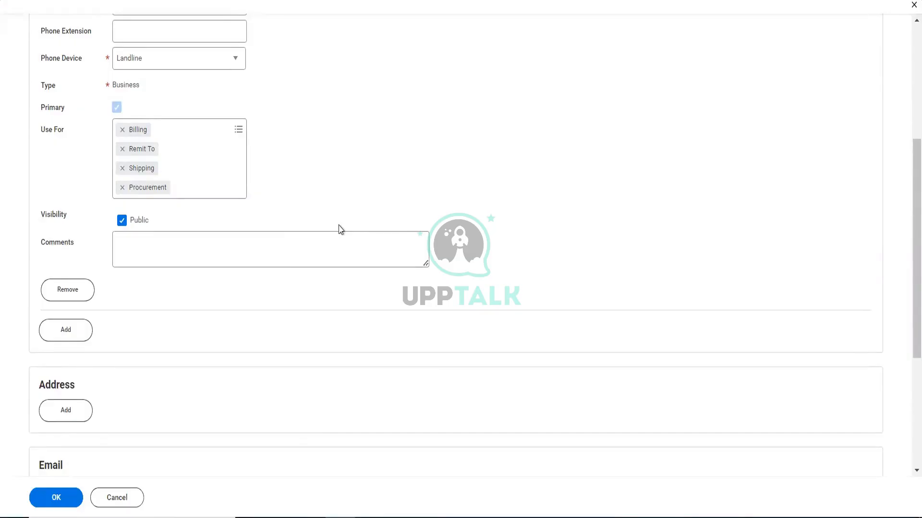
scroll(339, 230, "down", 5)
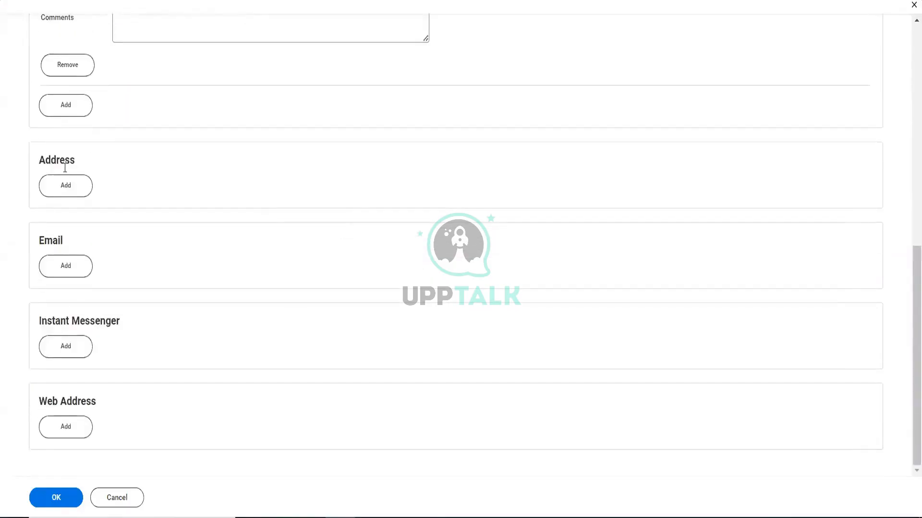
left_click(66, 188)
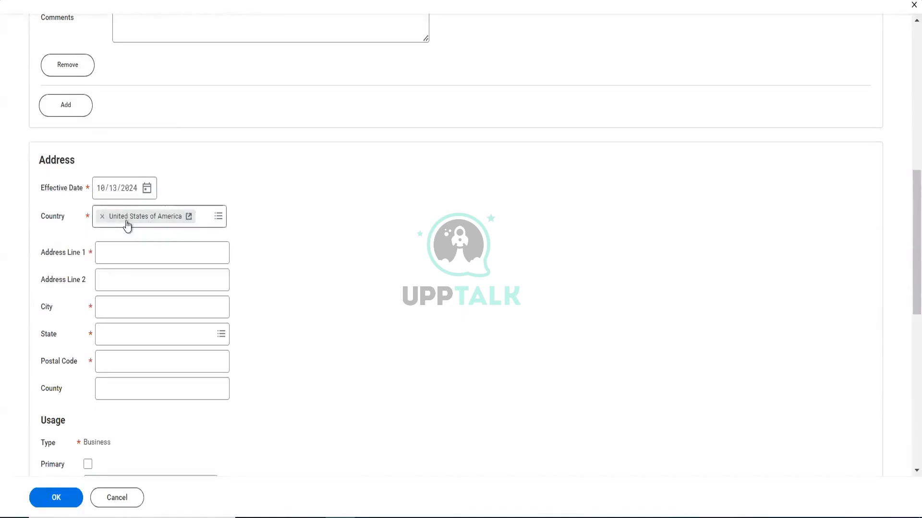
left_click(102, 217)
type("u")
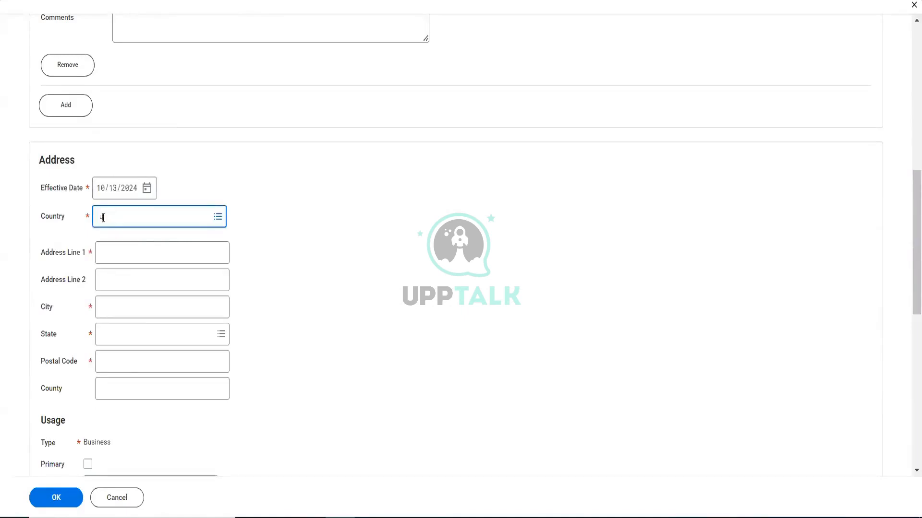
type("ni king")
key("Return")
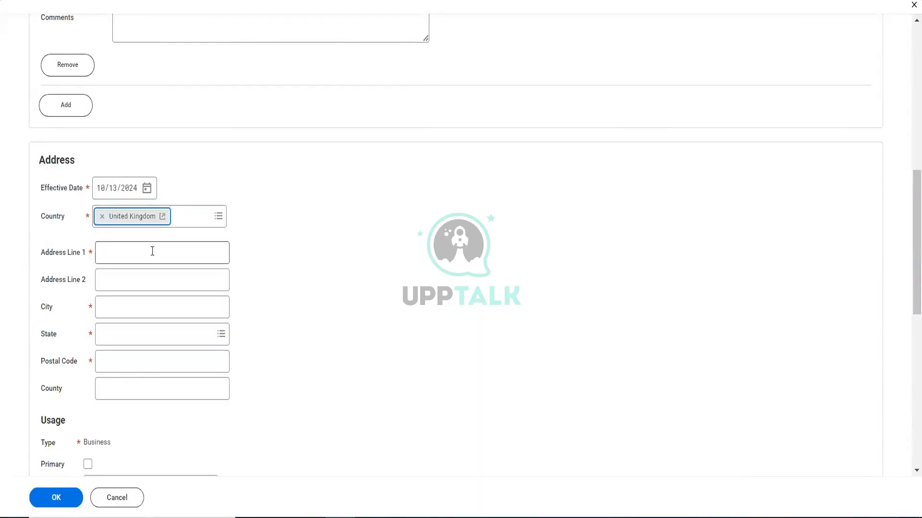
- Fill in the first line of the location's street address
left_click(152, 251)
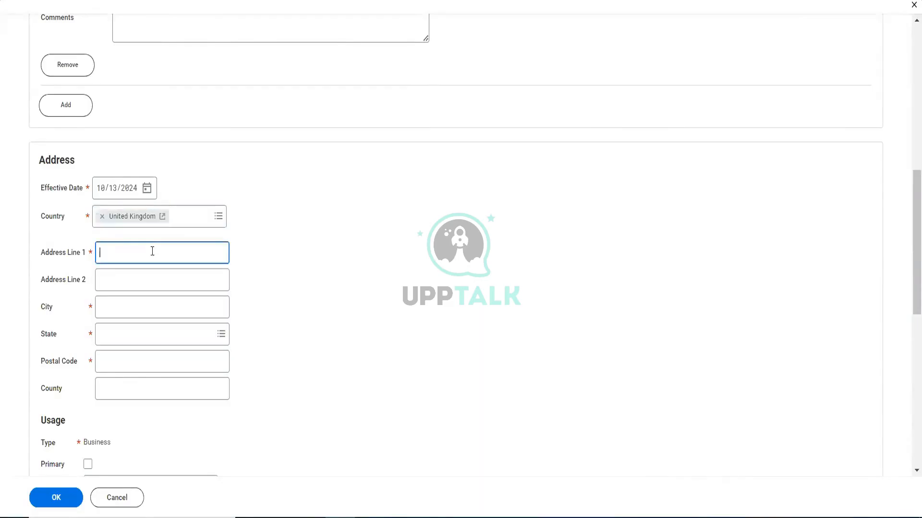
type("1")
scroll(152, 255, "down", 8)
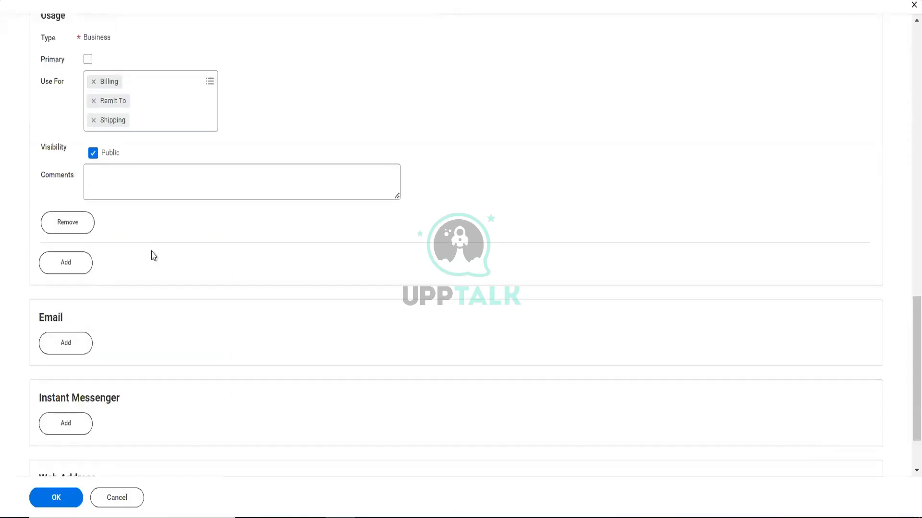
scroll(154, 256, "up", 6)
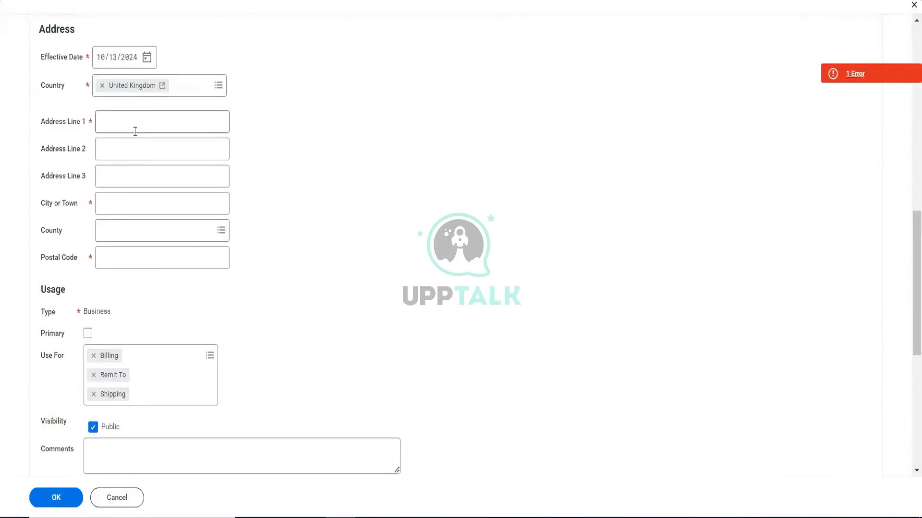
left_click(135, 132)
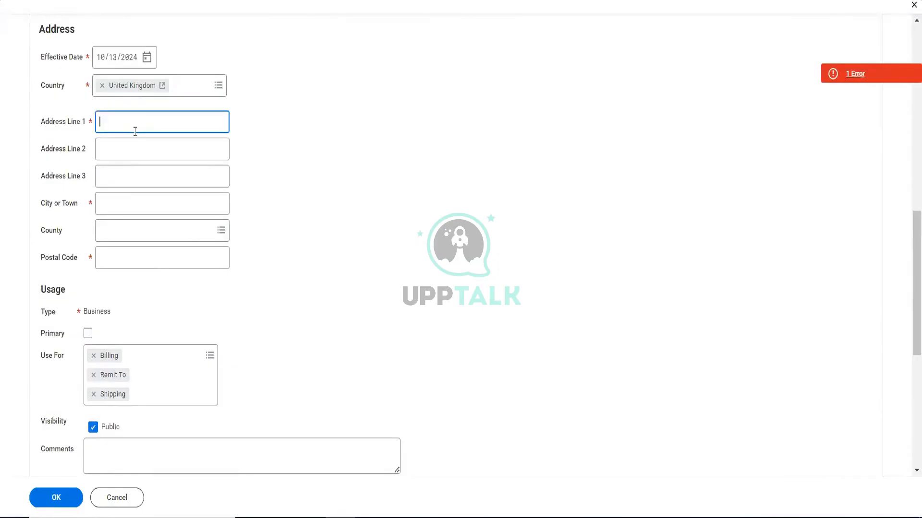
type("1 saitn")
key("BackSpace")
type("nt street")
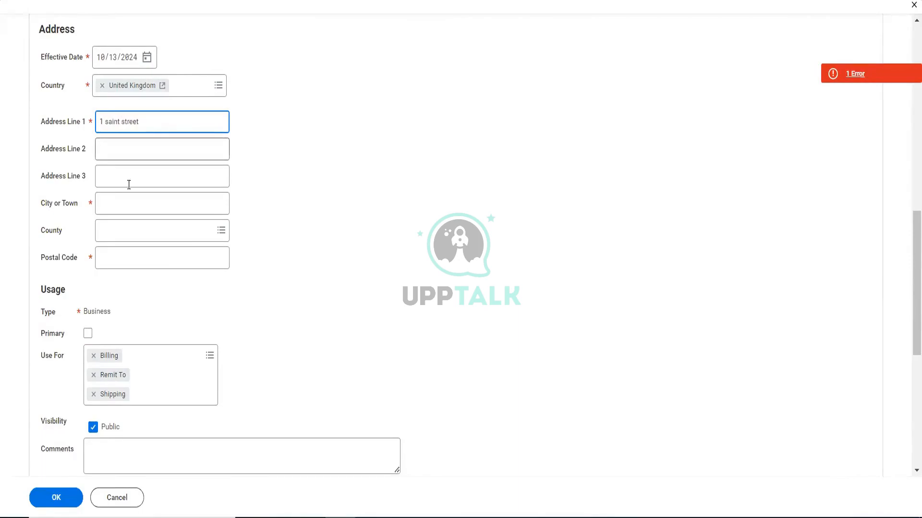
- Set the address's city or town to London and open the county selection
left_click(132, 205)
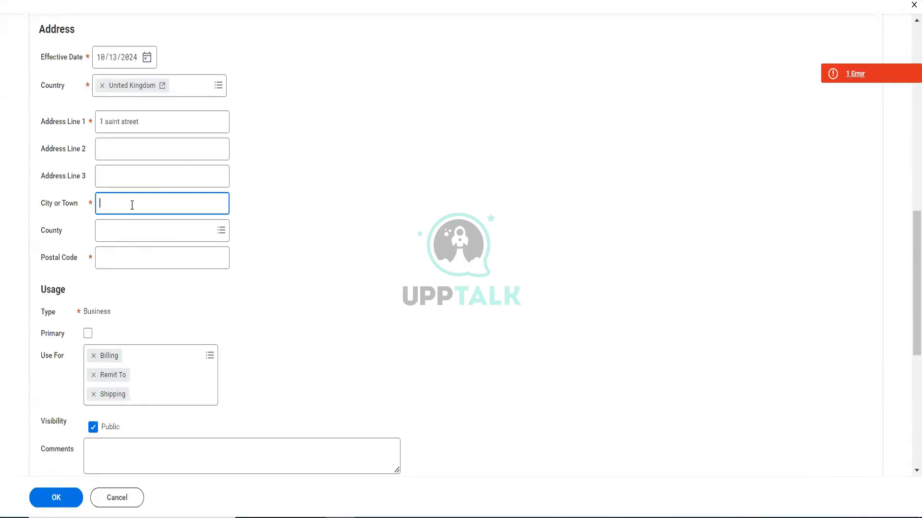
type("London")
left_click(132, 231)
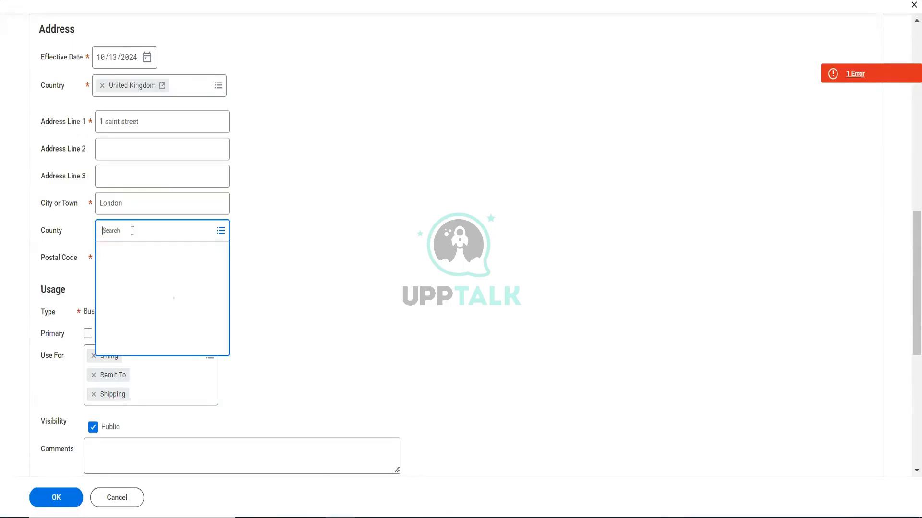
type("Brit")
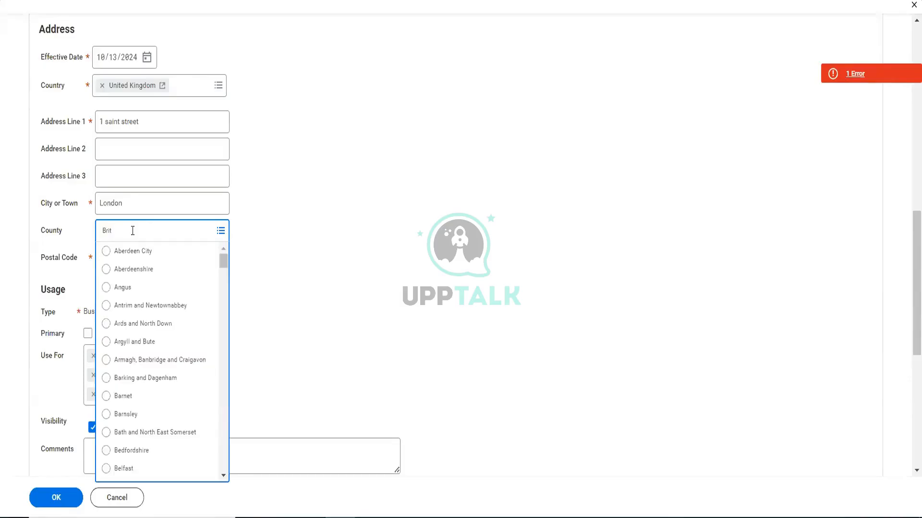
type("ai")
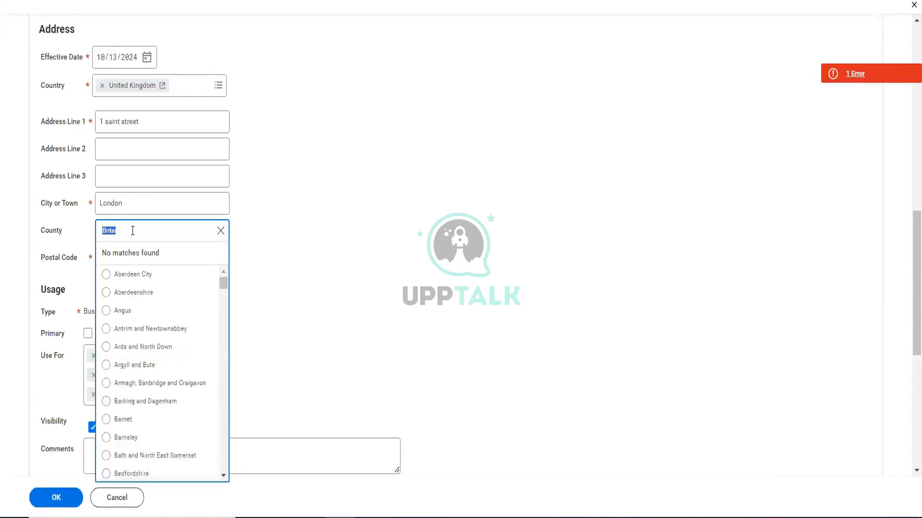
left_click(133, 230)
key("BackSpace")
key("BackSpace")
key("BackSpace")
key("BackSpace")
key("BackSpace")
scroll(147, 409, "down", 3)
scroll(145, 408, "down", 2)
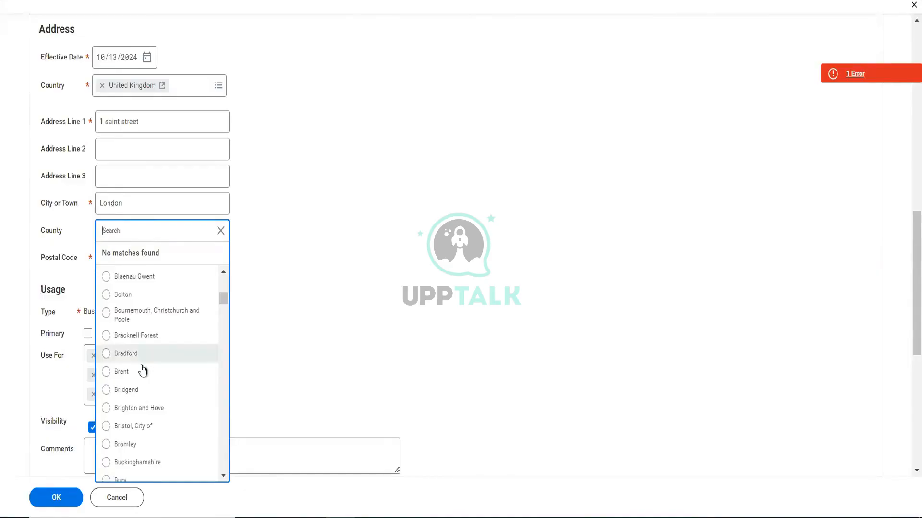
scroll(142, 370, "down", 3)
scroll(143, 369, "down", 1)
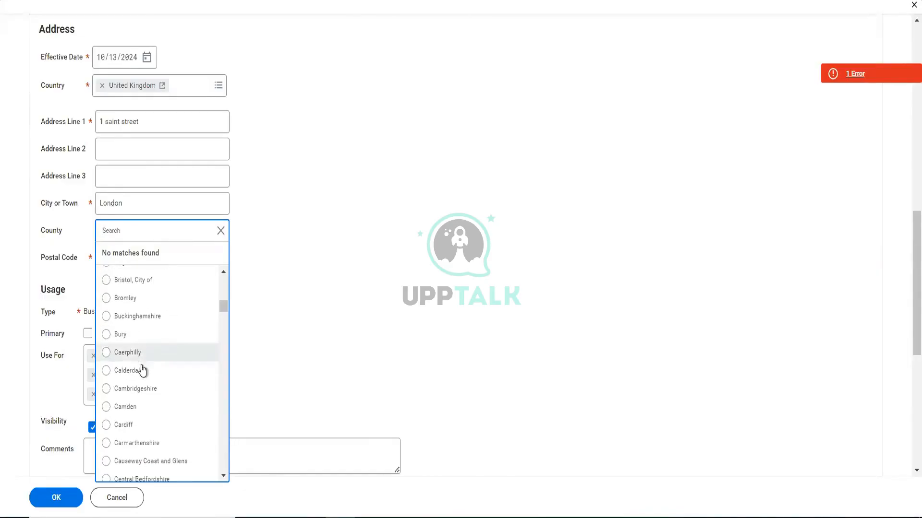
scroll(142, 369, "up", 3)
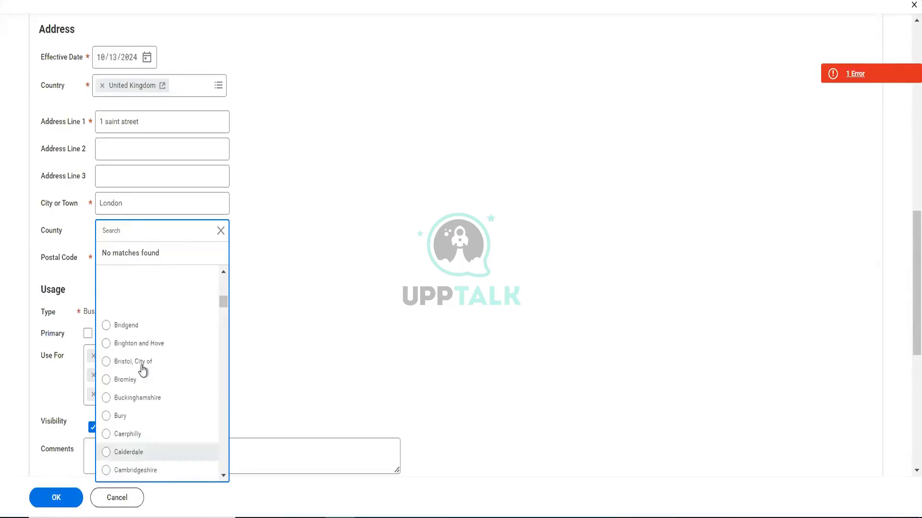
type("gr")
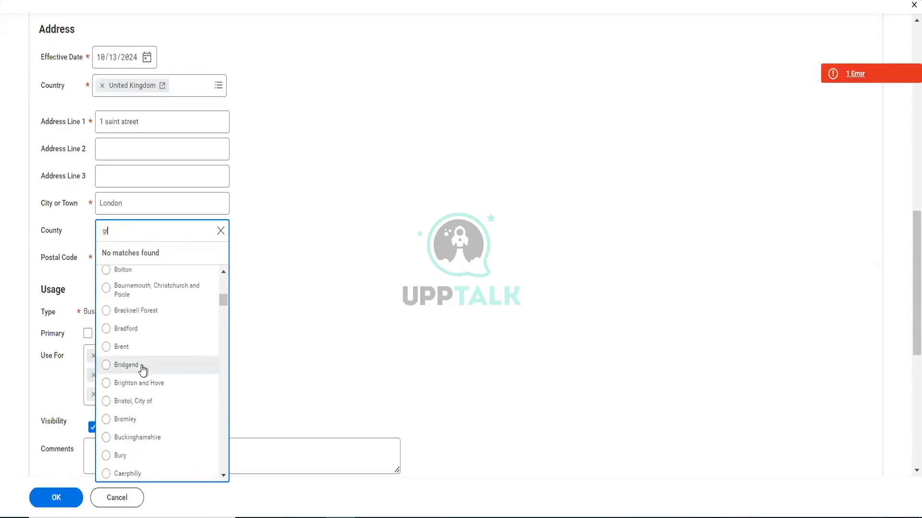
type("ea")
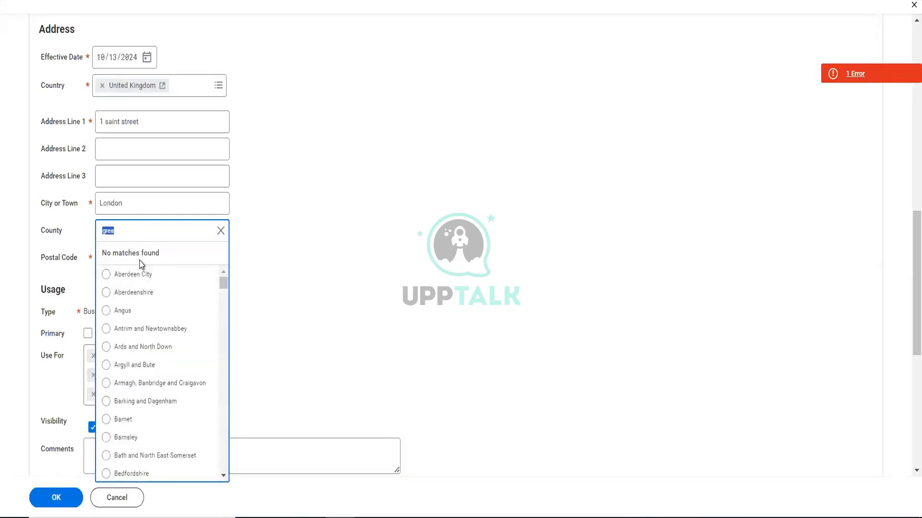
left_click(221, 233)
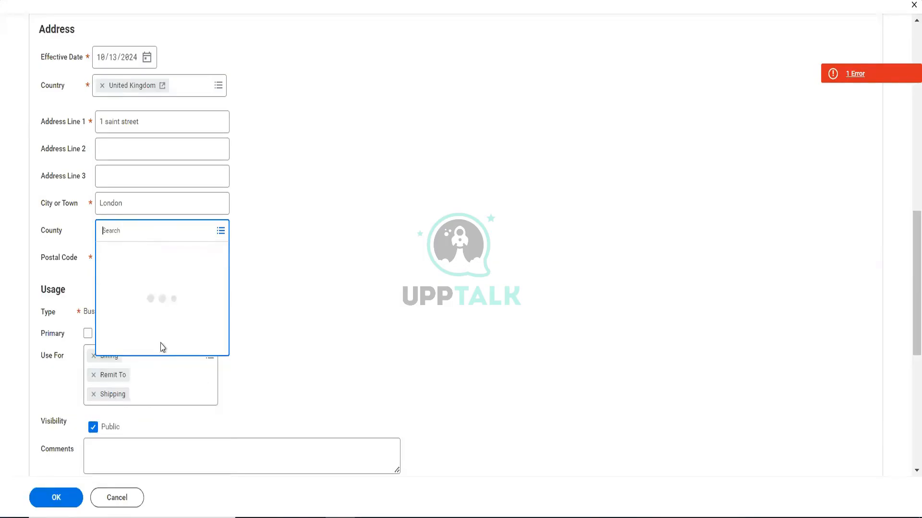
- Set the address's county to London, City of and fill in its postal code
type("london")
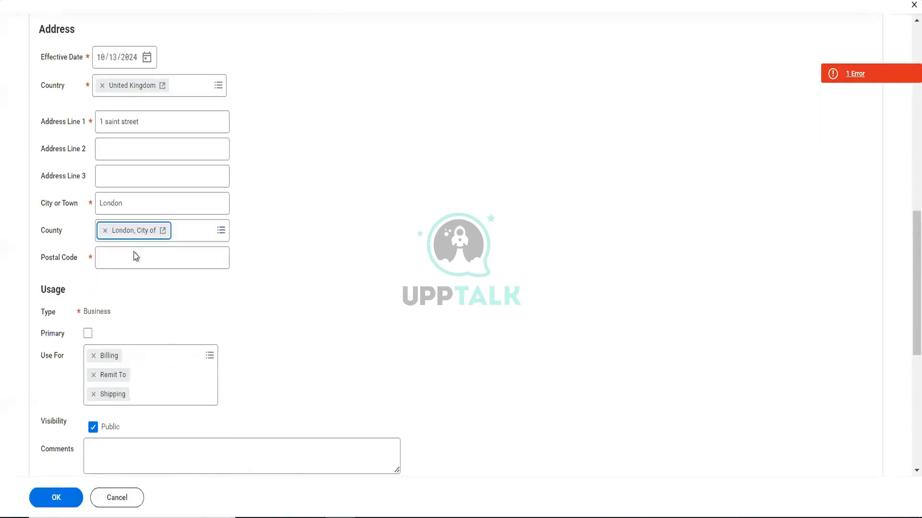
left_click(155, 255)
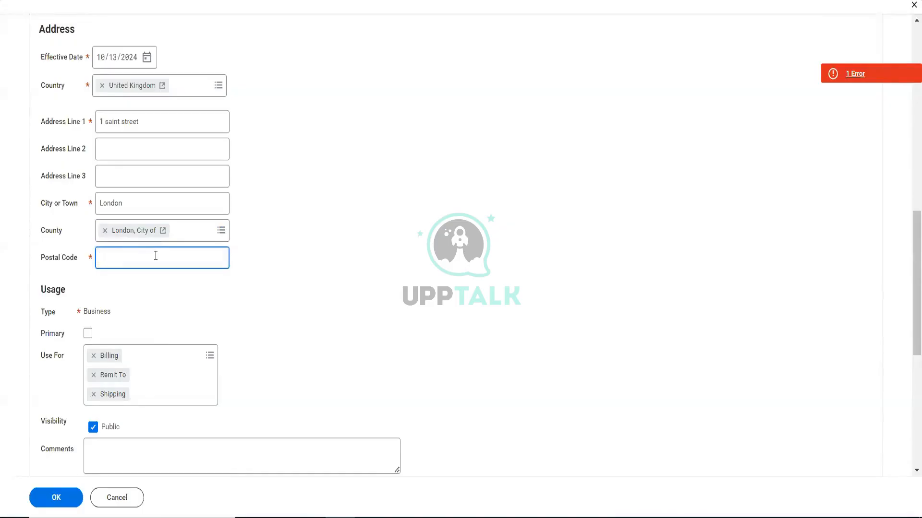
type("EC")
type("3N")
type("5TT")
left_click(242, 288)
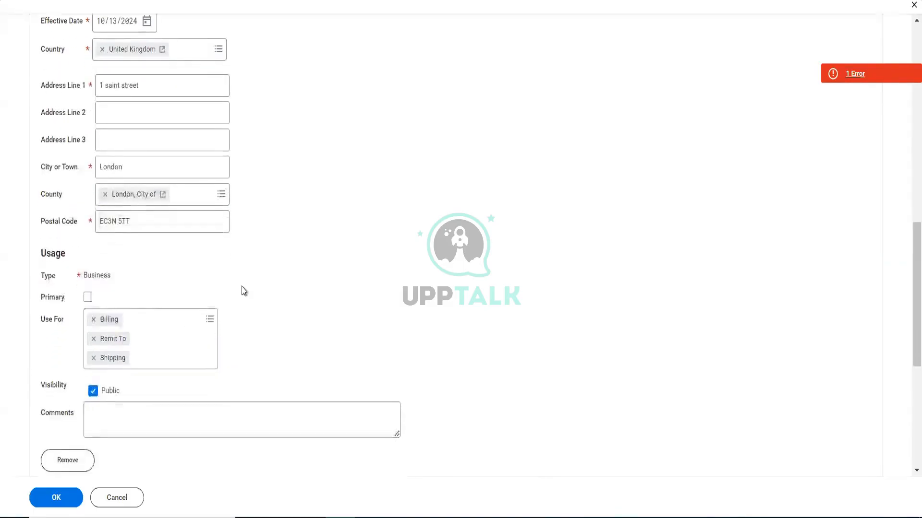
- Mark the address as the location's primary address
left_click(88, 298)
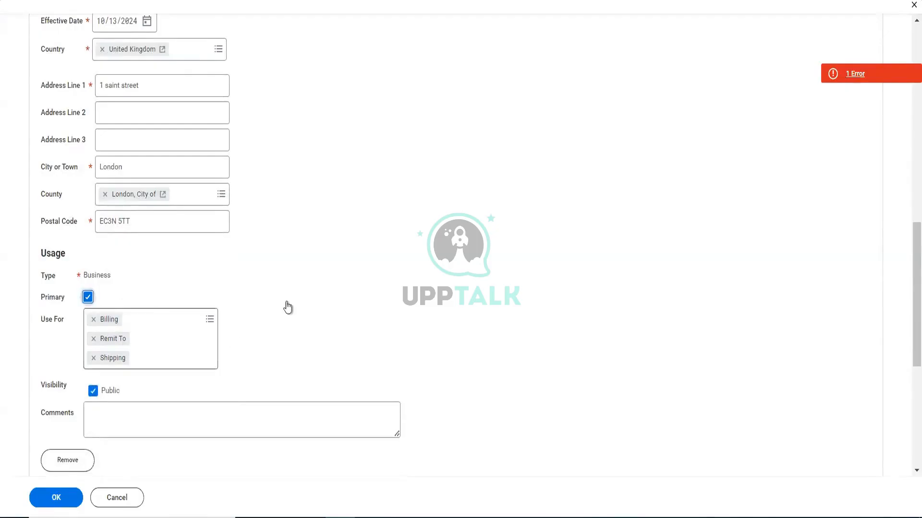
scroll(286, 306, "down", 6)
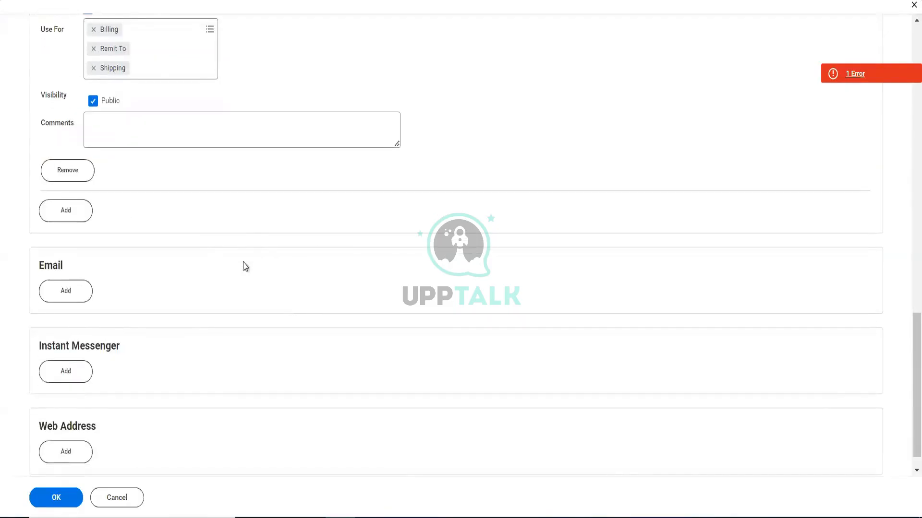
scroll(246, 267, "down", 1)
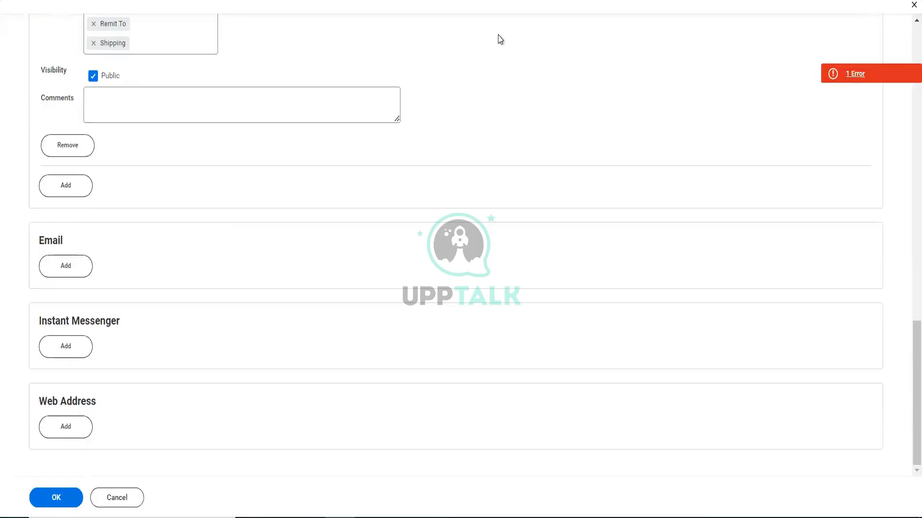
- Examine the page error and review the completed phone and address entries of the location
scroll(499, 39, "up", 8)
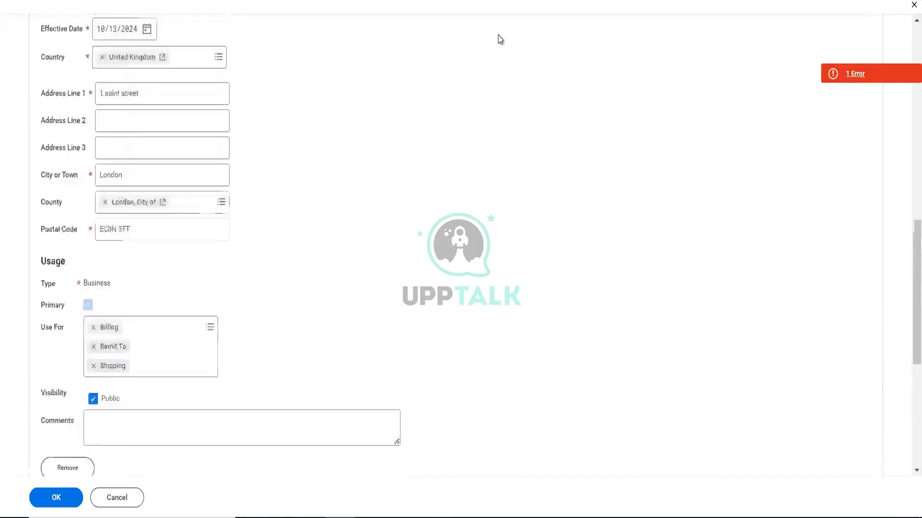
left_click(854, 74)
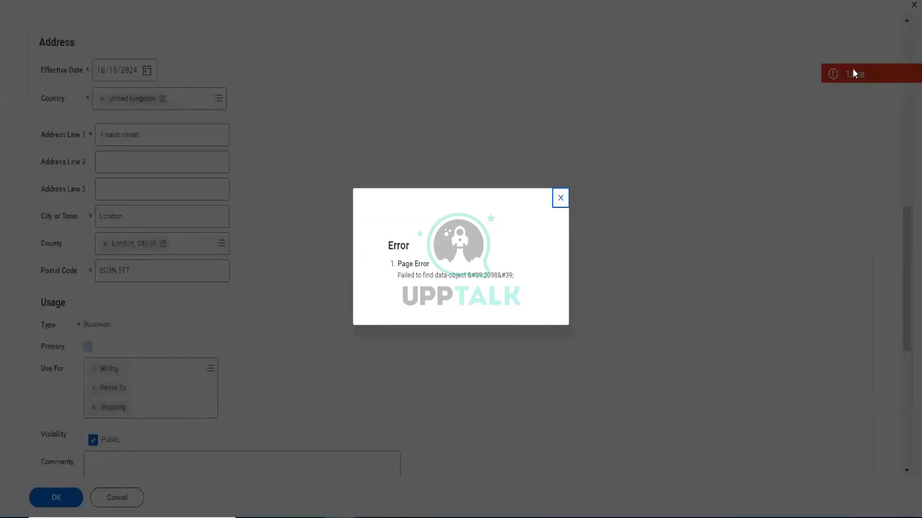
left_click(560, 200)
scroll(396, 275, "up", 3)
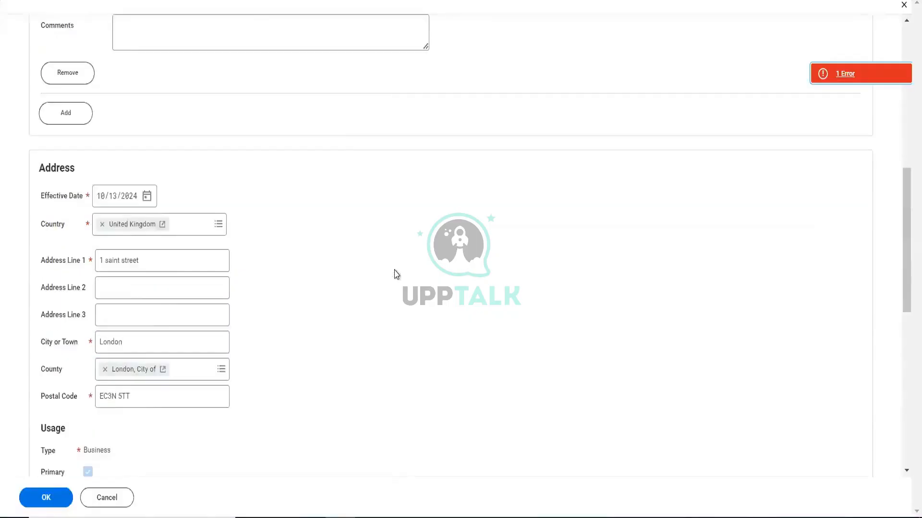
scroll(396, 275, "up", 6)
scroll(396, 274, "down", 5)
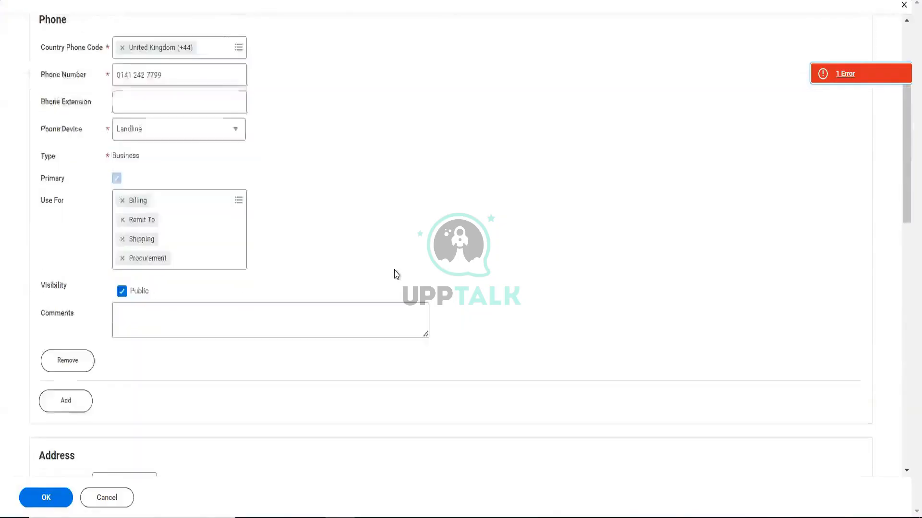
scroll(396, 275, "down", 7)
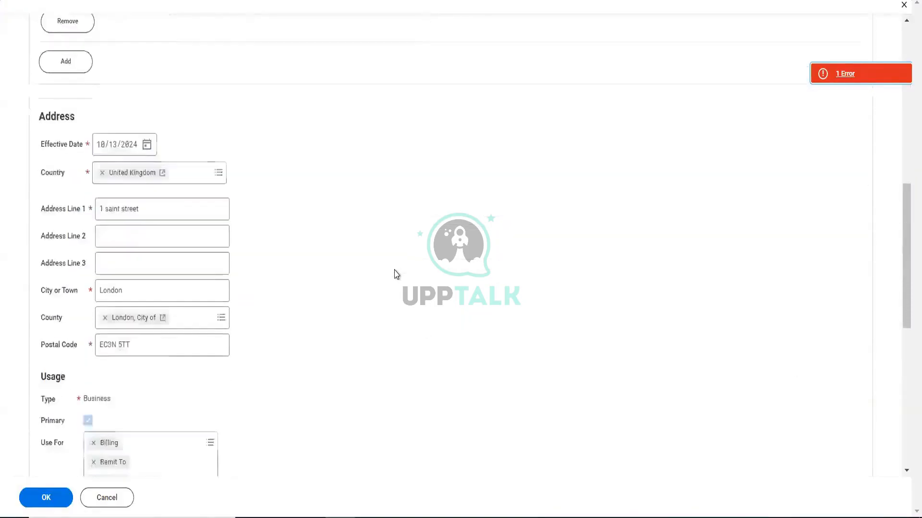
scroll(396, 275, "down", 4)
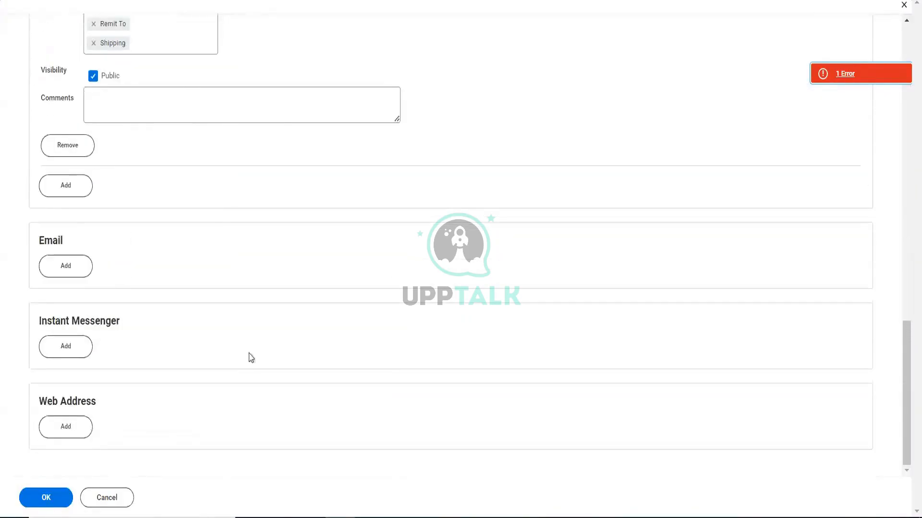
- Submit the new location and open Pluto_CF_001 for editing
left_click(67, 494)
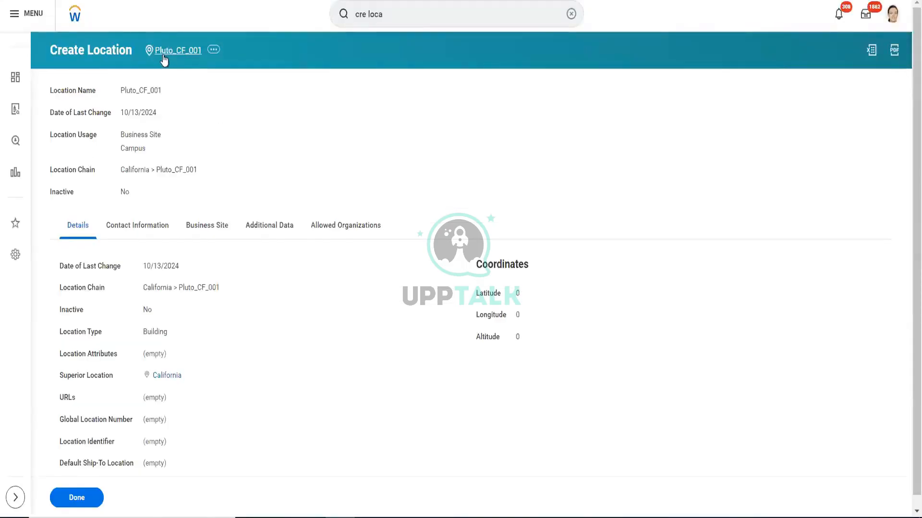
left_click(214, 51)
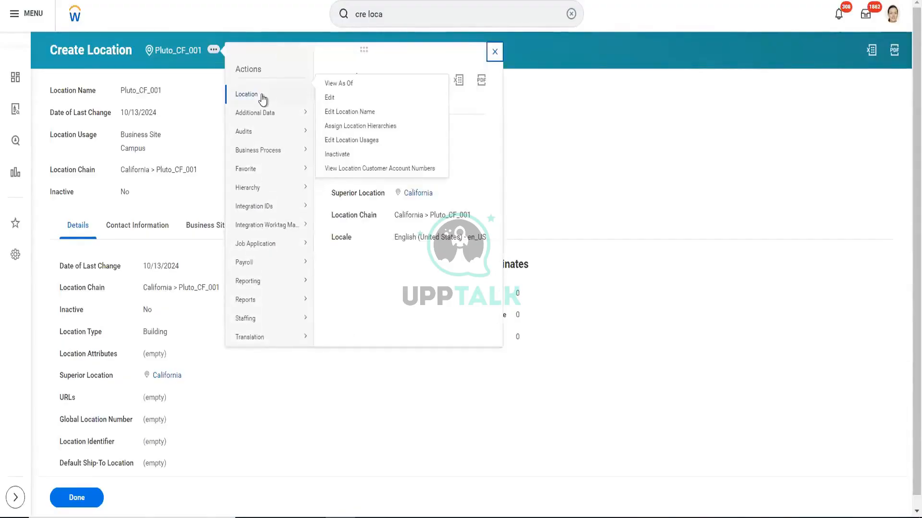
left_click(332, 97)
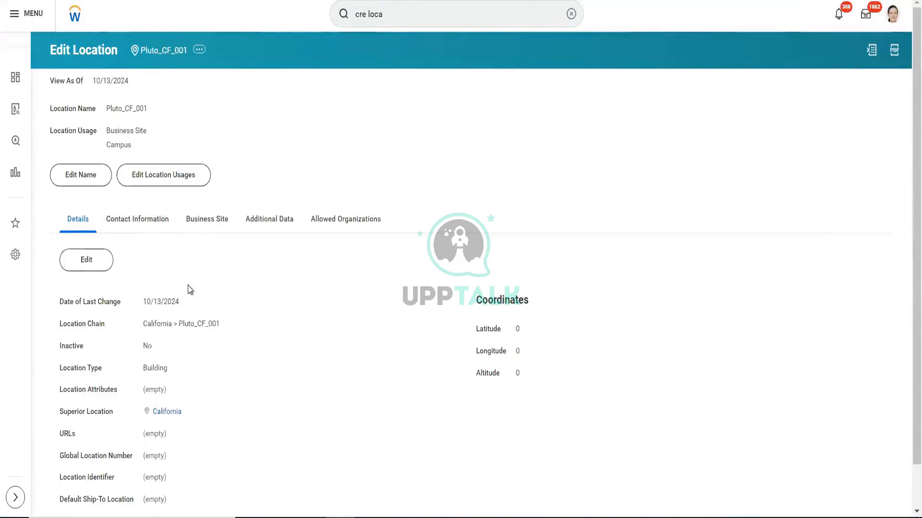
- Review the phone and address recorded in the location's contact information
left_click(150, 224)
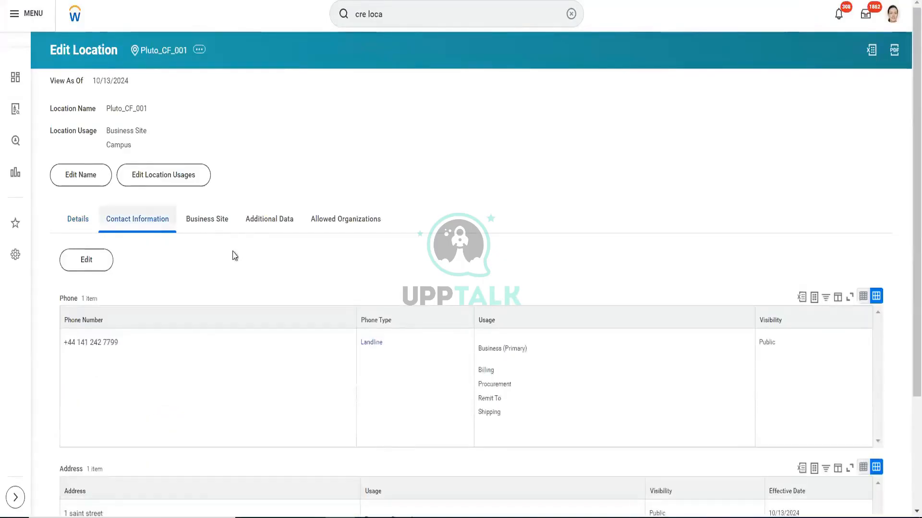
scroll(374, 260, "down", 3)
scroll(373, 259, "up", 2)
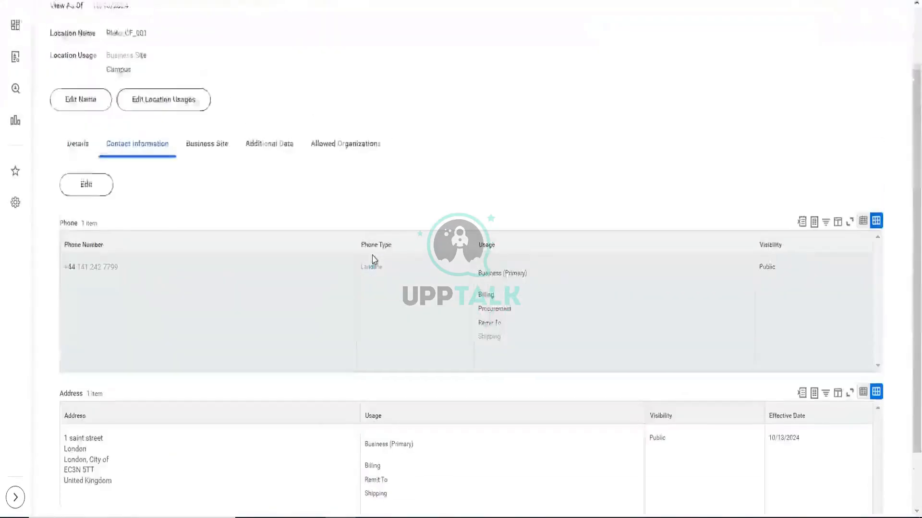
scroll(374, 259, "down", 2)
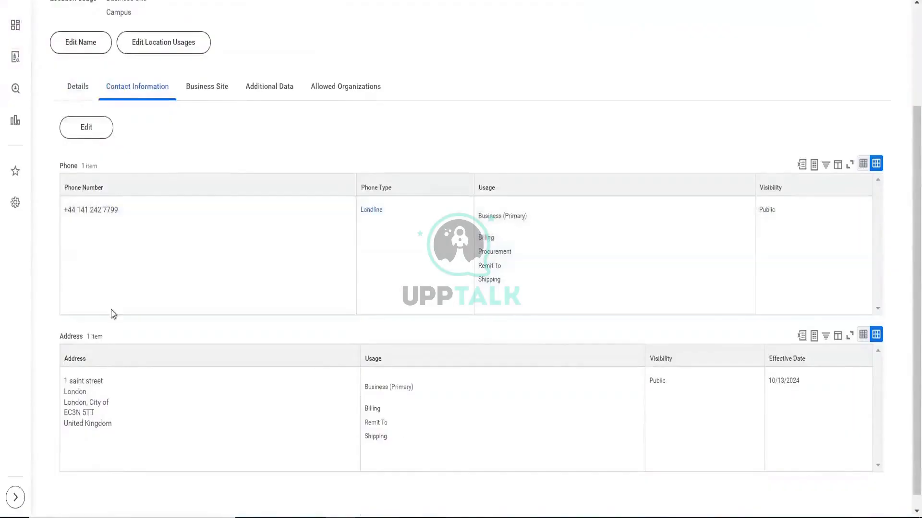
scroll(323, 335, "down", 1)
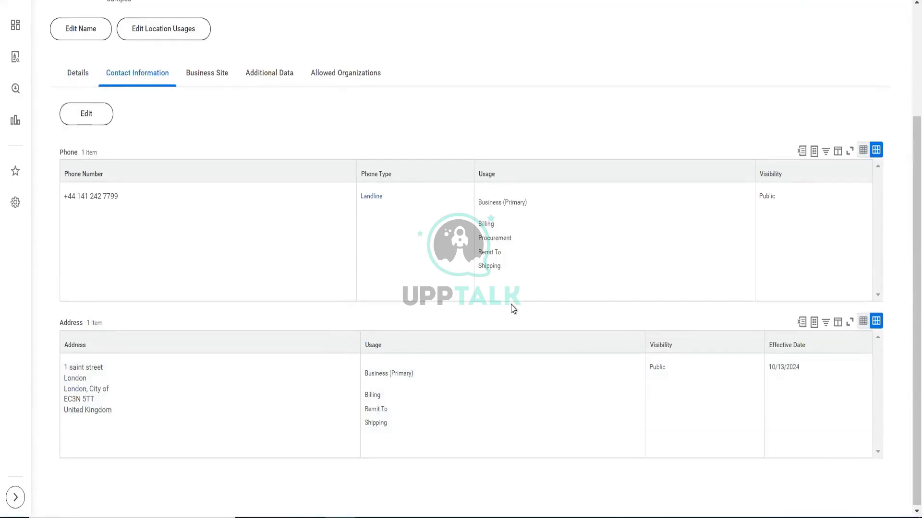
- Open the location's business site usage for editing and clear its locale
left_click(214, 85)
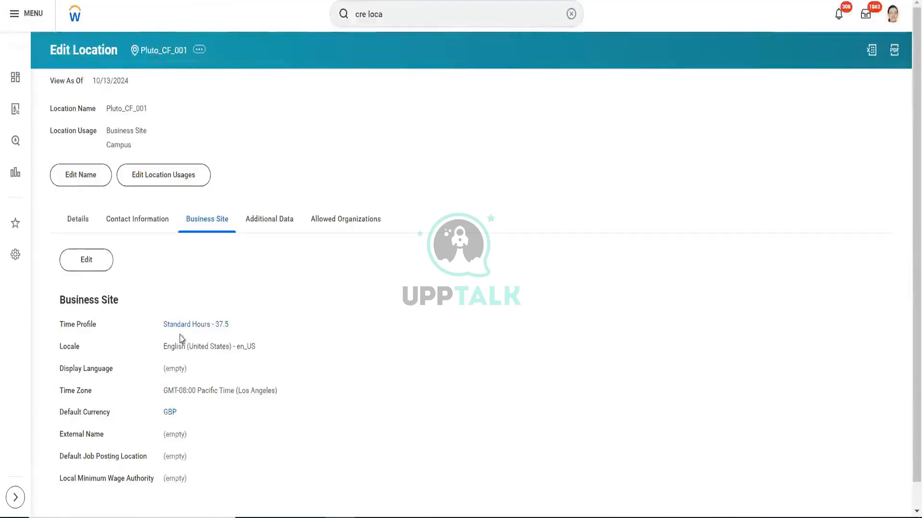
left_click(92, 259)
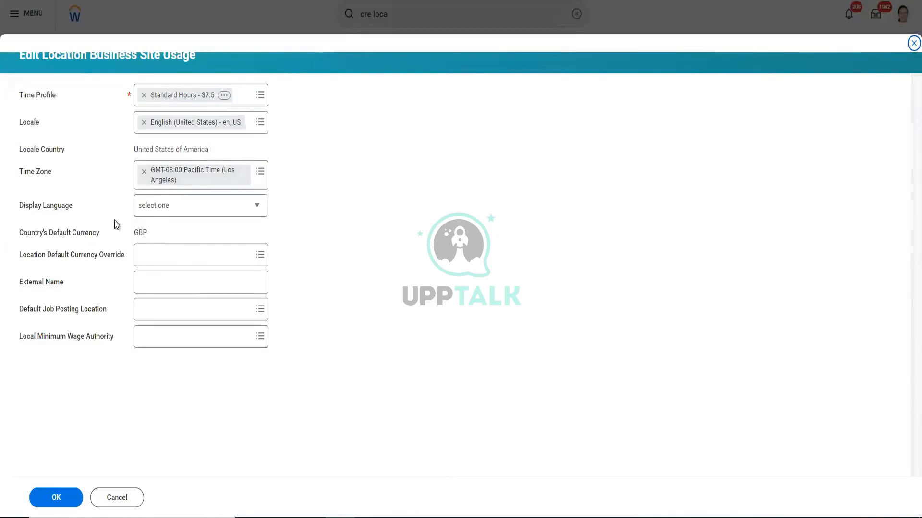
mouse_move(136, 235)
left_click(144, 121)
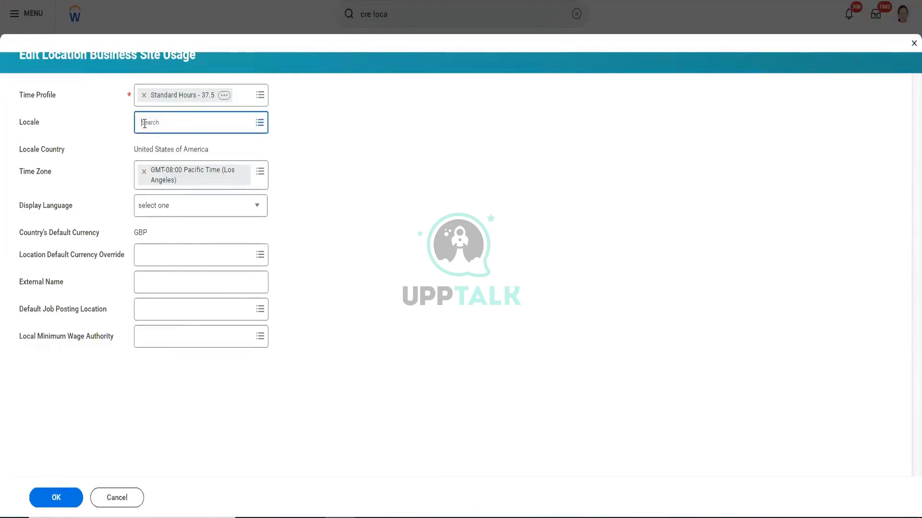
- Try to find the United Kingdom locale by searching for "uni king"
type("uni king")
key("Return")
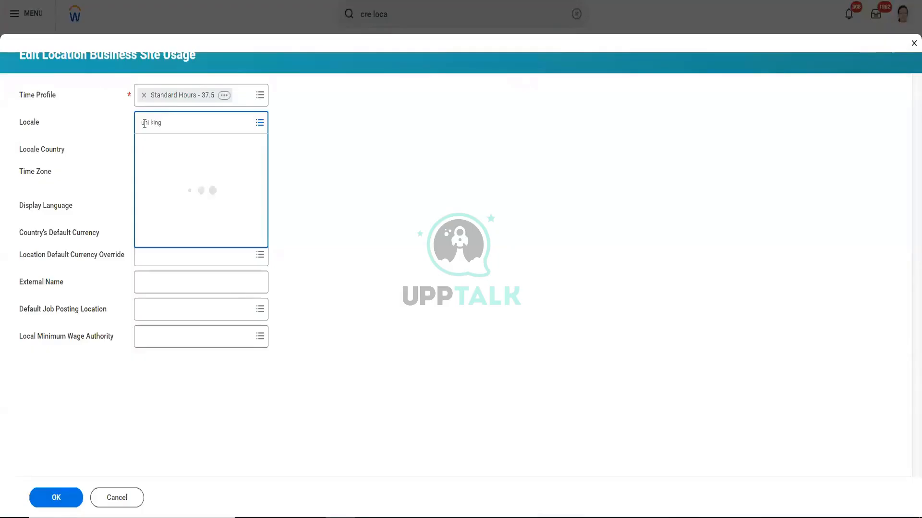
left_click(259, 123)
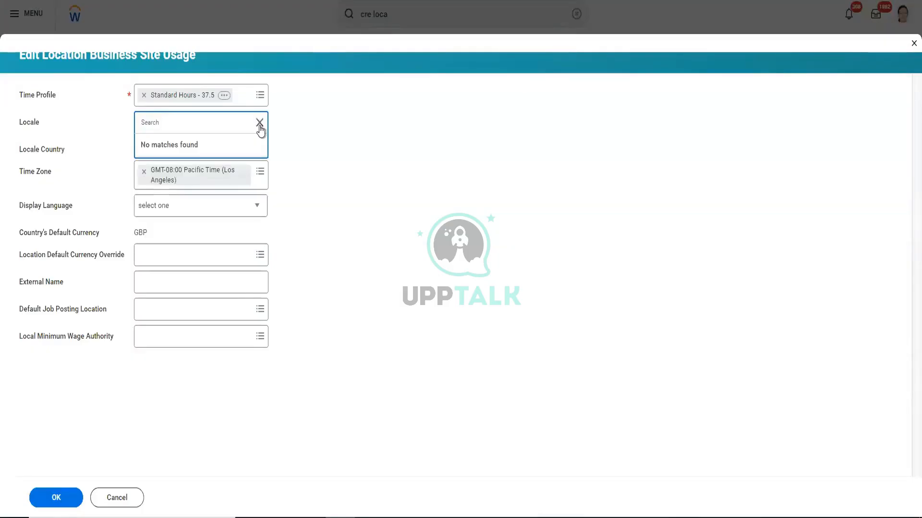
- Set the locale to English (United Kingdom) - en_GB from the locales listed by type and save the business site usage
left_click(260, 126)
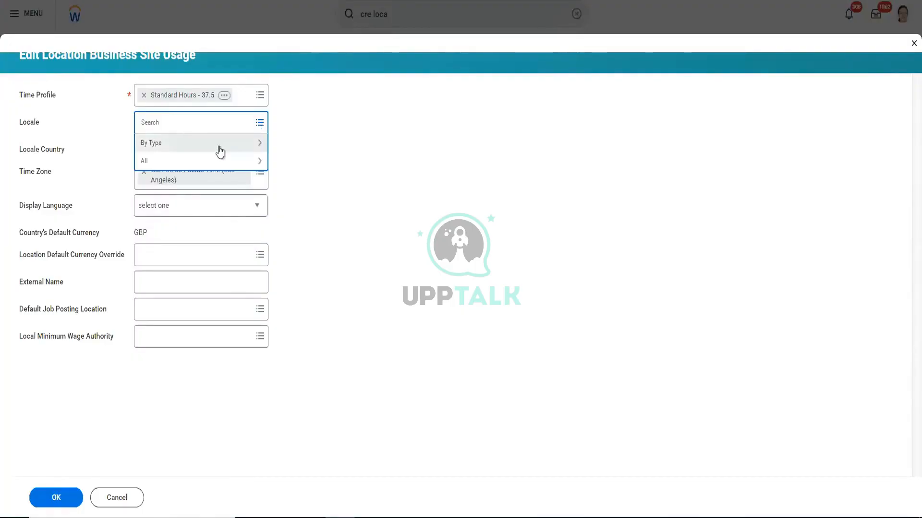
left_click(220, 153)
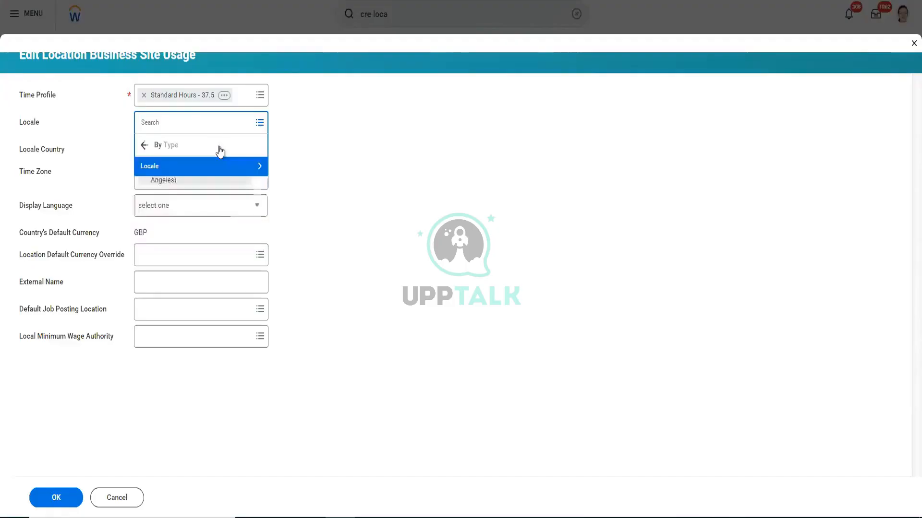
left_click(207, 172)
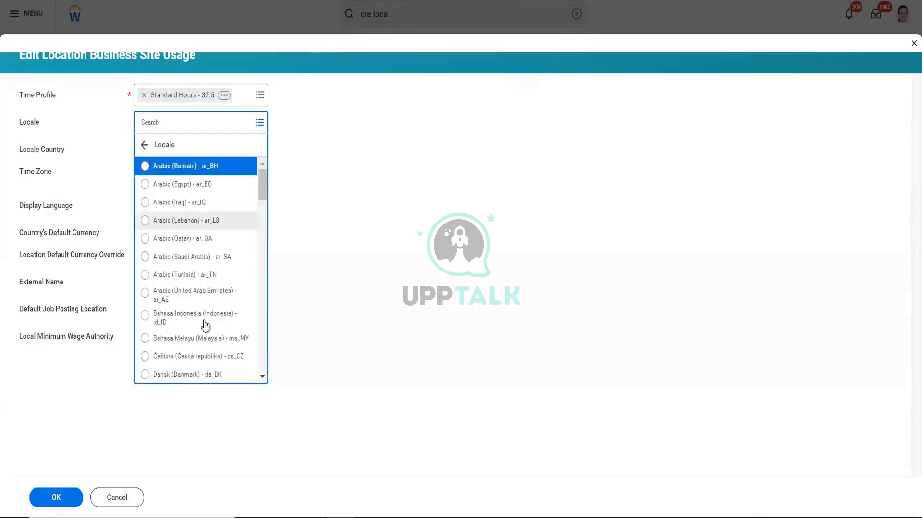
scroll(203, 323, "down", 3)
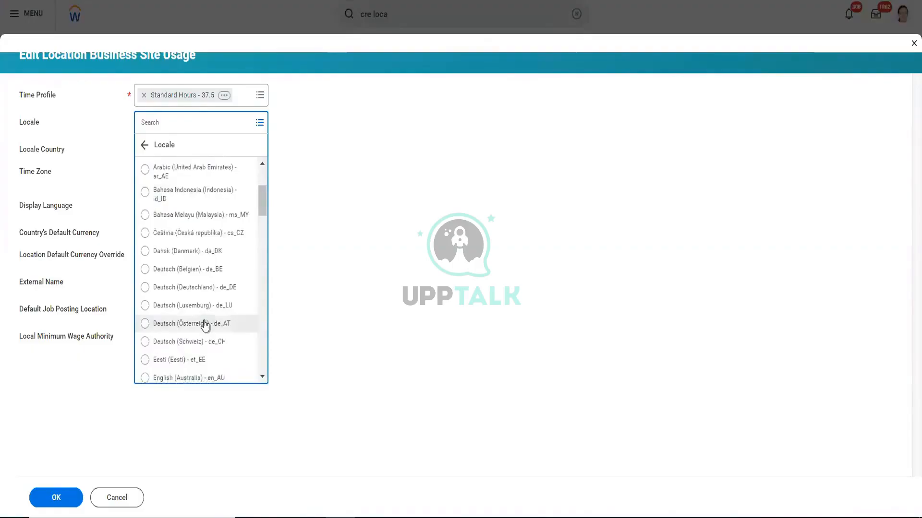
scroll(205, 326, "down", 8)
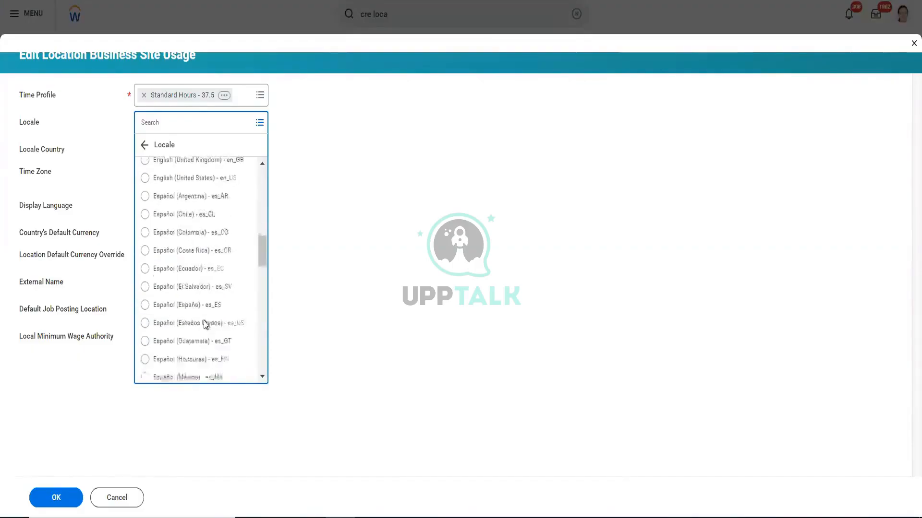
scroll(205, 325, "up", 3)
scroll(204, 324, "up", 3)
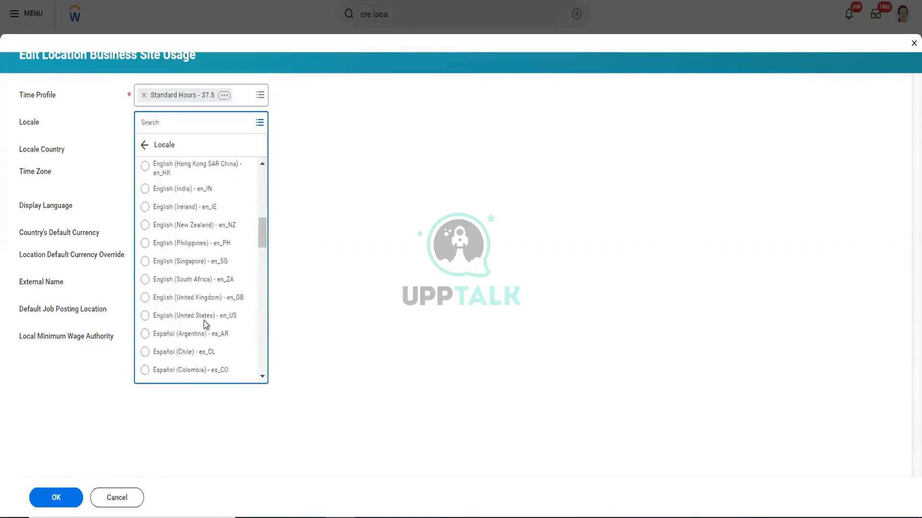
scroll(205, 325, "up", 3)
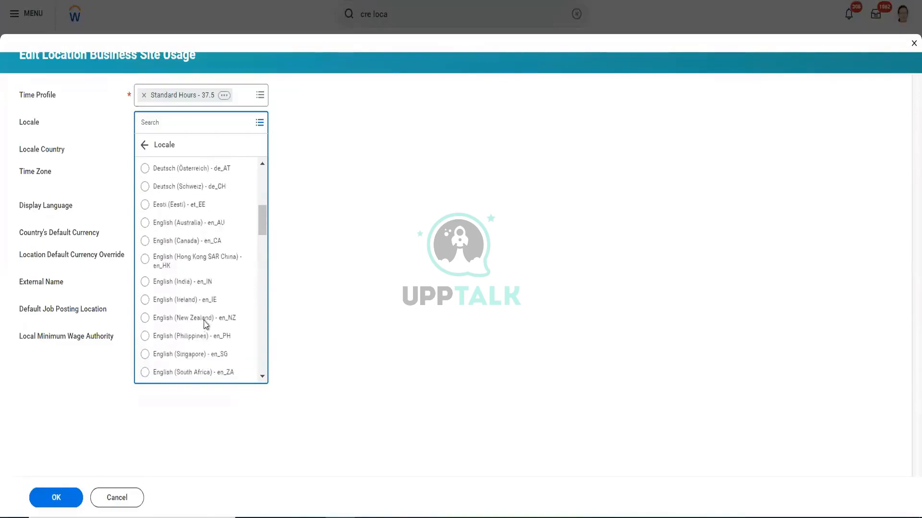
scroll(205, 325, "down", 6)
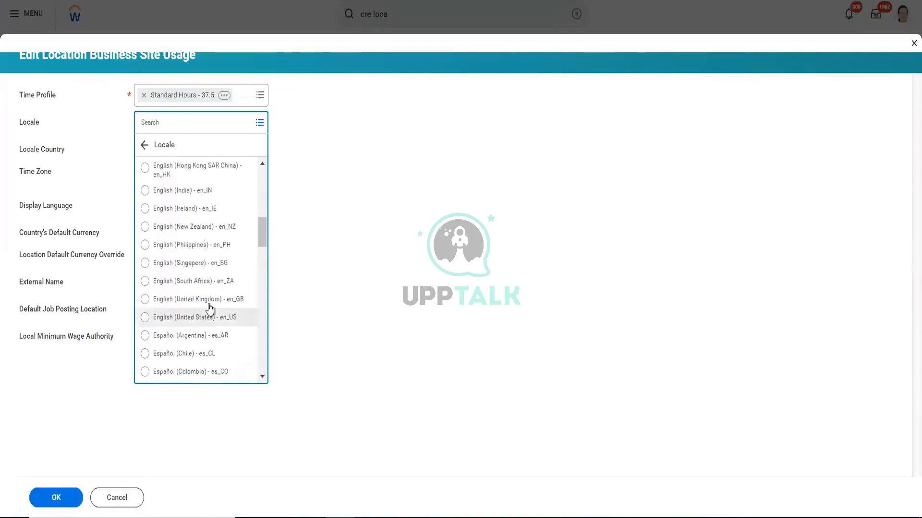
left_click(210, 303)
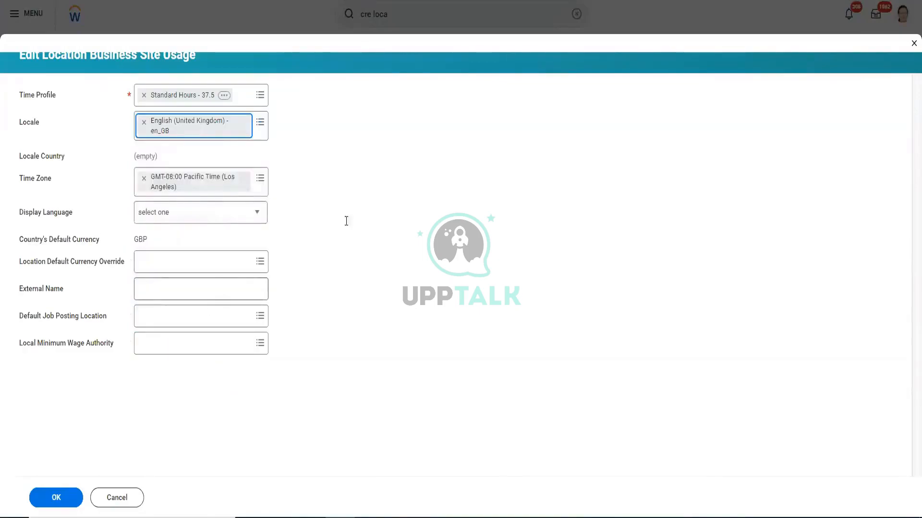
left_click(54, 503)
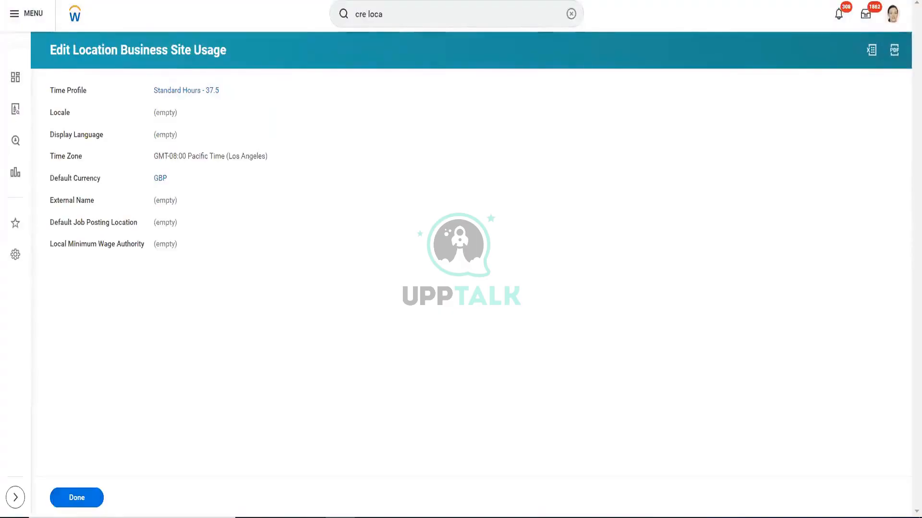
left_click(82, 500)
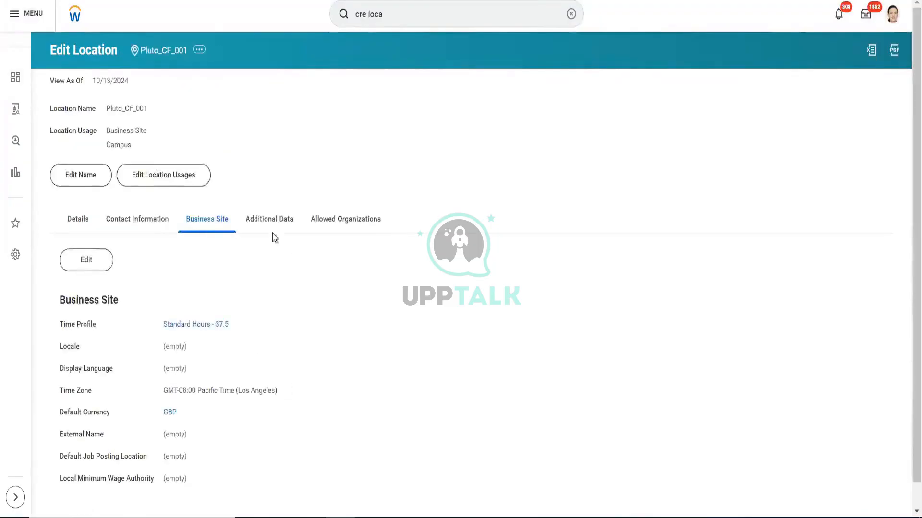
- Review the location's additional data, allowed organizations, details and assigned location usages, leaving the usages unedited
left_click(273, 228)
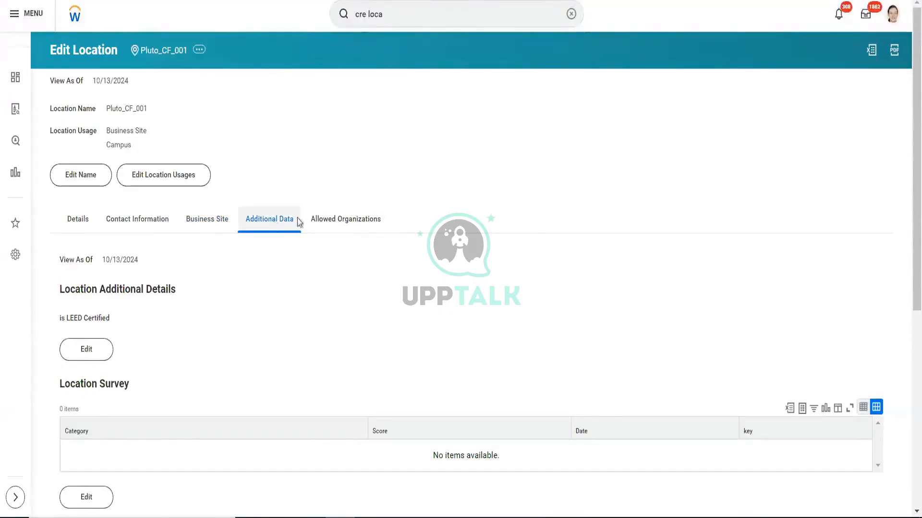
left_click(337, 220)
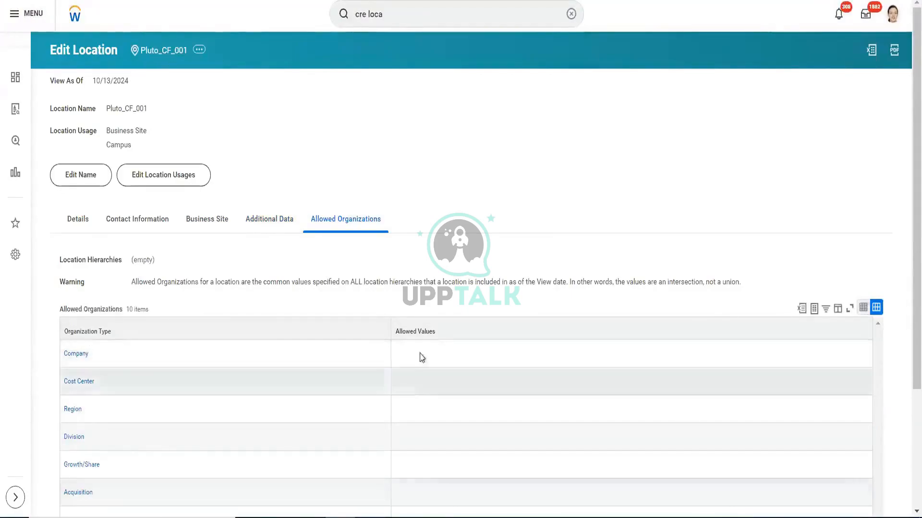
left_click(83, 223)
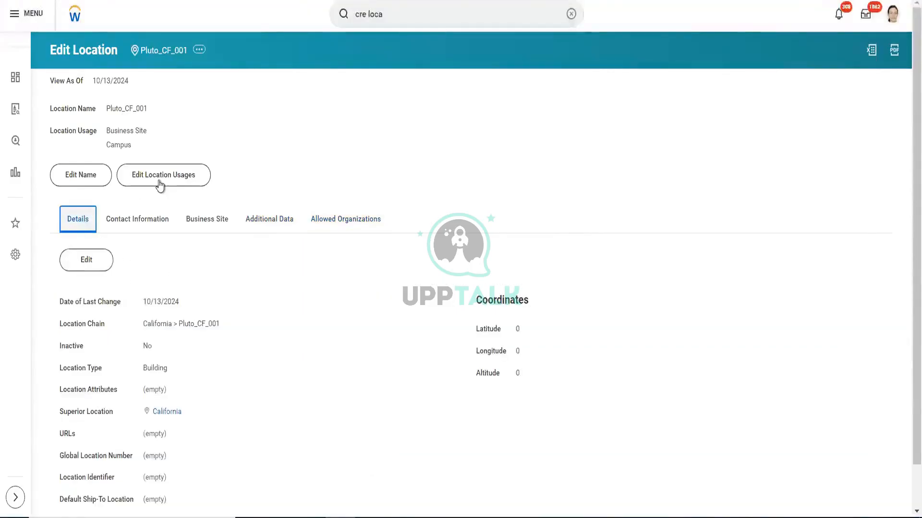
left_click(160, 185)
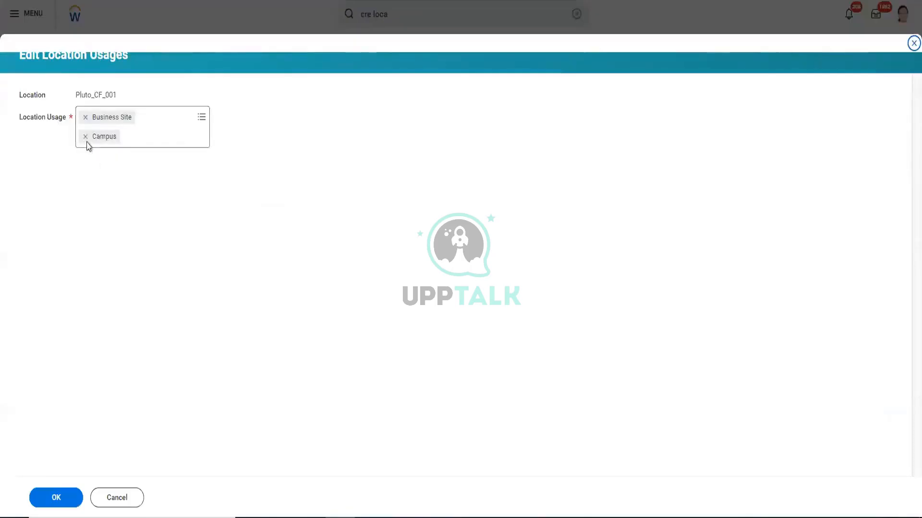
left_click(118, 499)
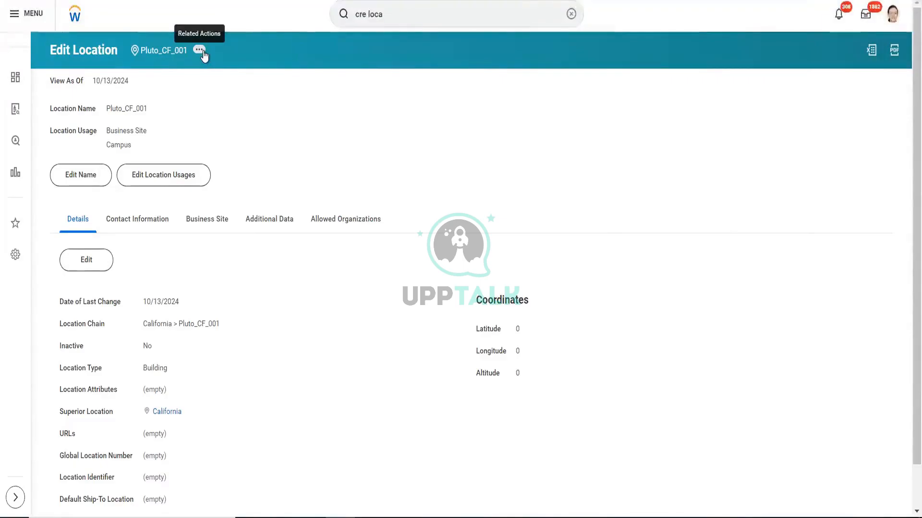
- Examine the related actions offered for Pluto_CF_001, from Location and Additional Data through Payroll, Reporting and Staffing
left_click(203, 54)
mouse_move(240, 94)
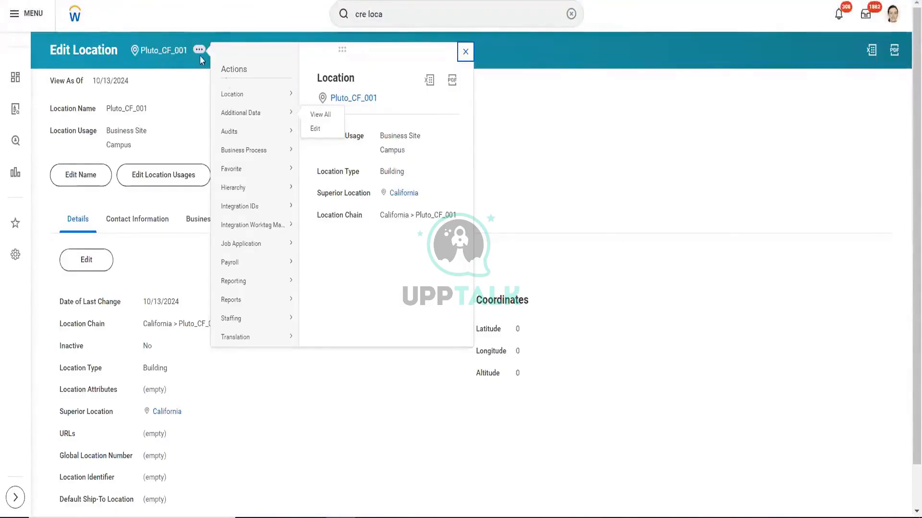
mouse_move(253, 94)
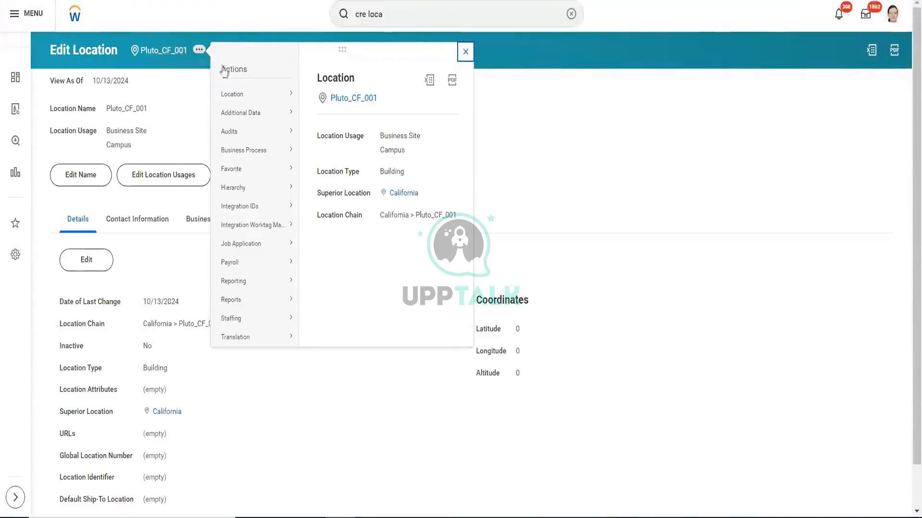
mouse_move(247, 118)
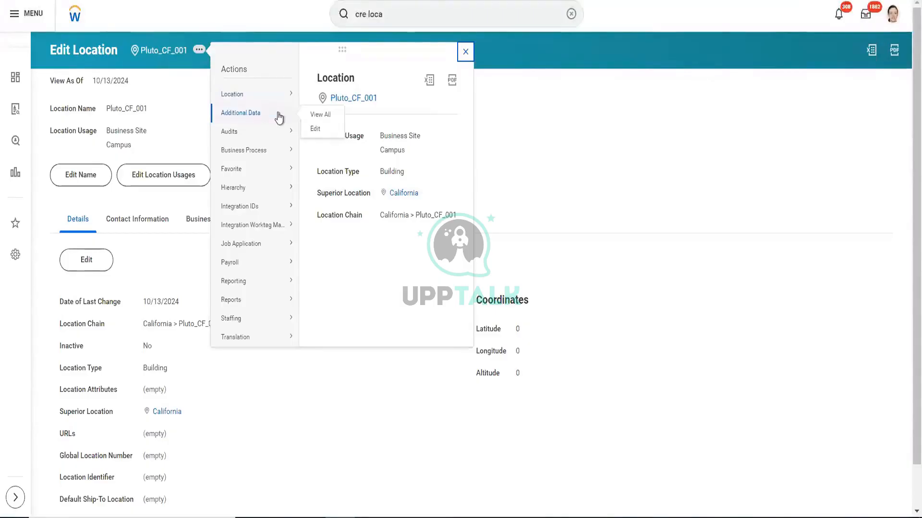
mouse_move(246, 153)
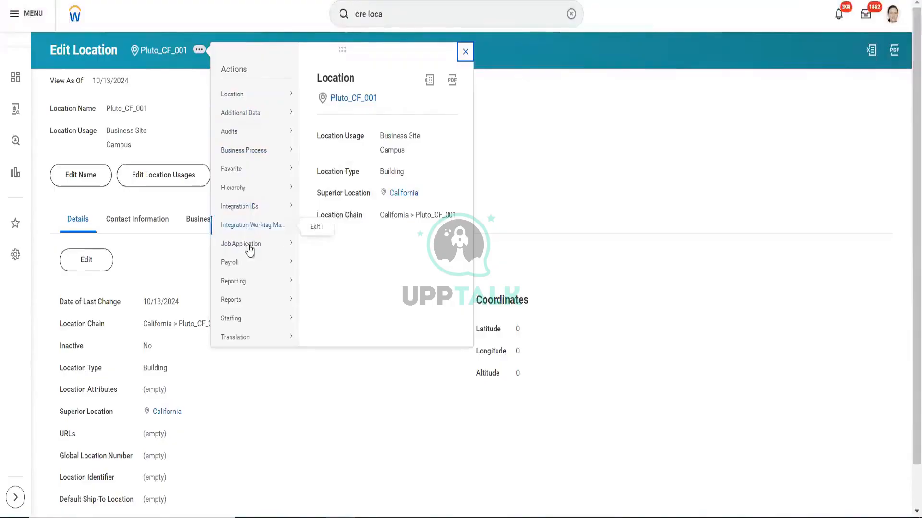
mouse_move(248, 271)
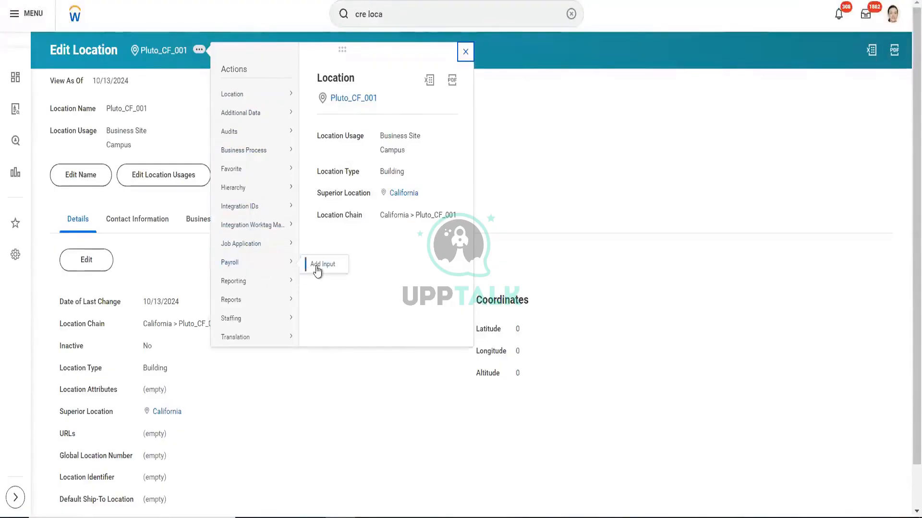
mouse_move(248, 288)
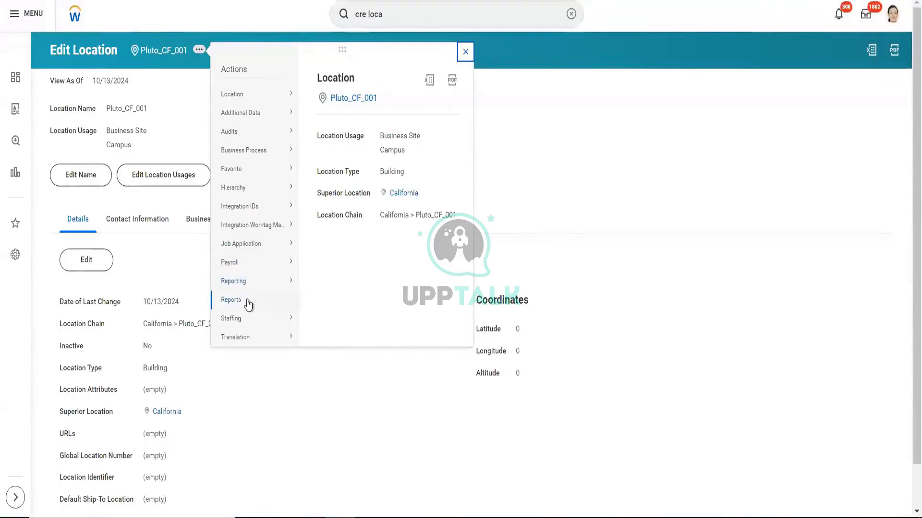
mouse_move(246, 323)
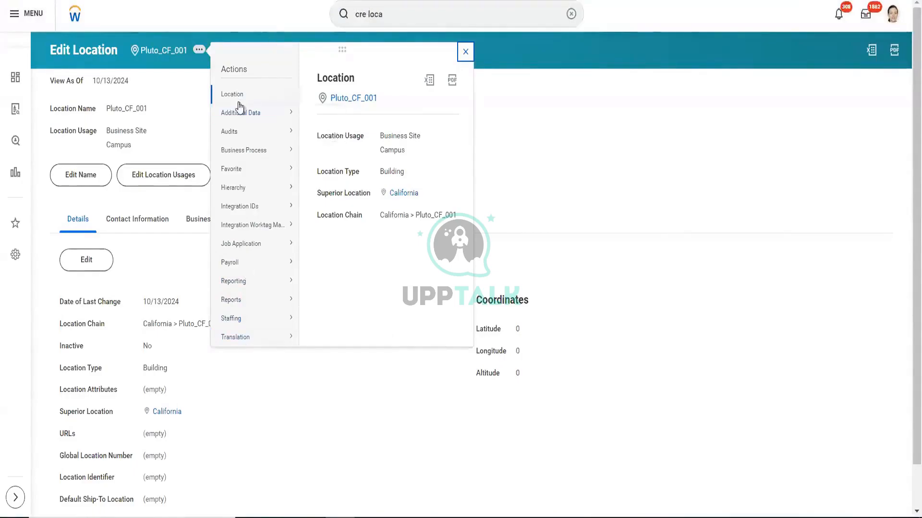
mouse_move(237, 101)
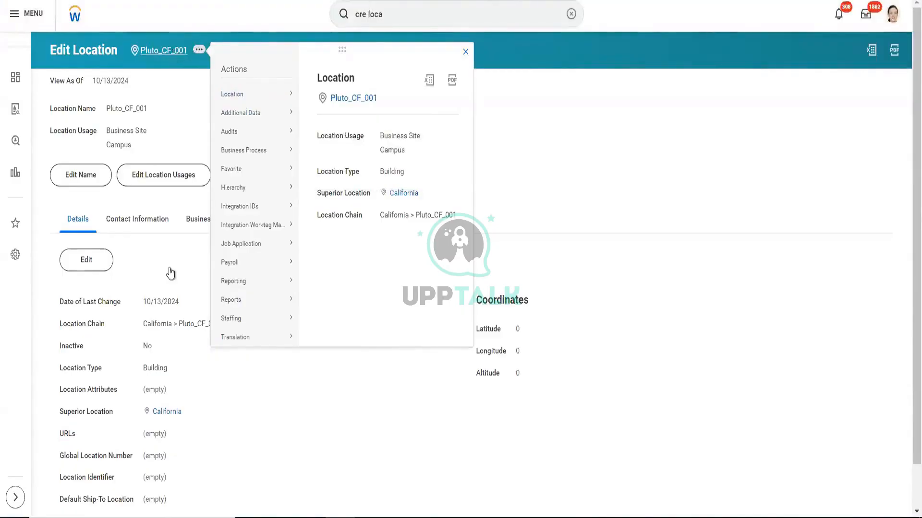
scroll(171, 276, "down", 1)
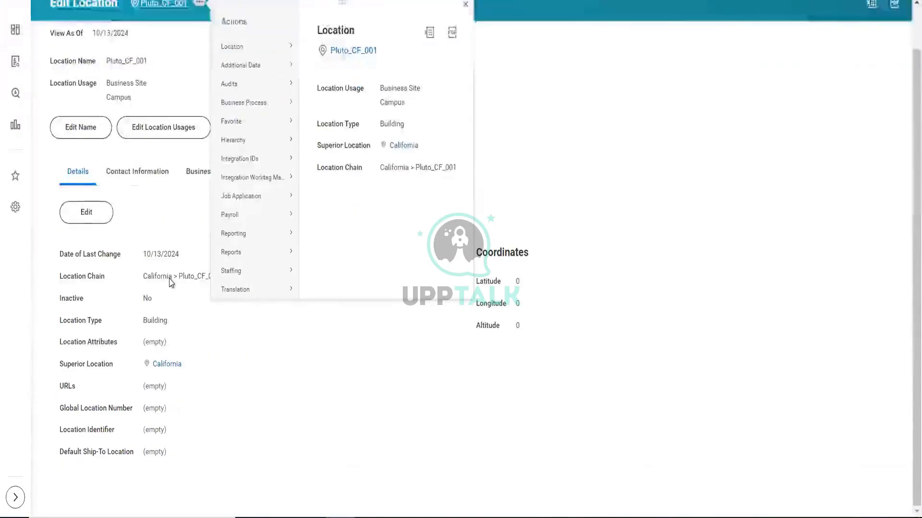
scroll(171, 283, "up", 1)
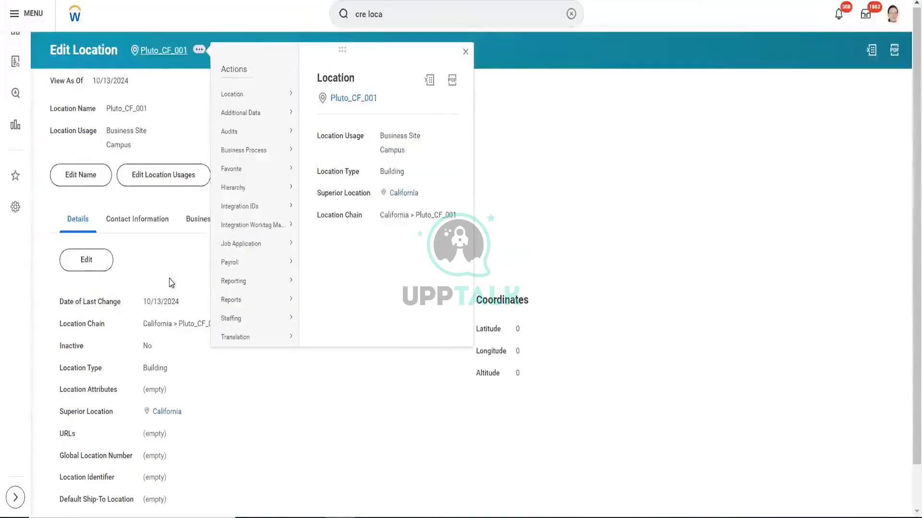
- Open the view page of Pluto_CF_001 and examine the Location options among its related actions
left_click(165, 51)
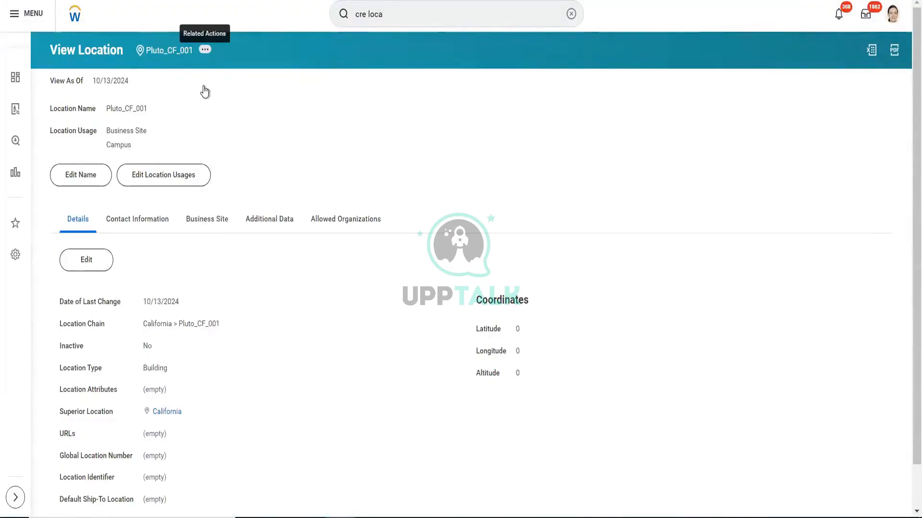
left_click(206, 51)
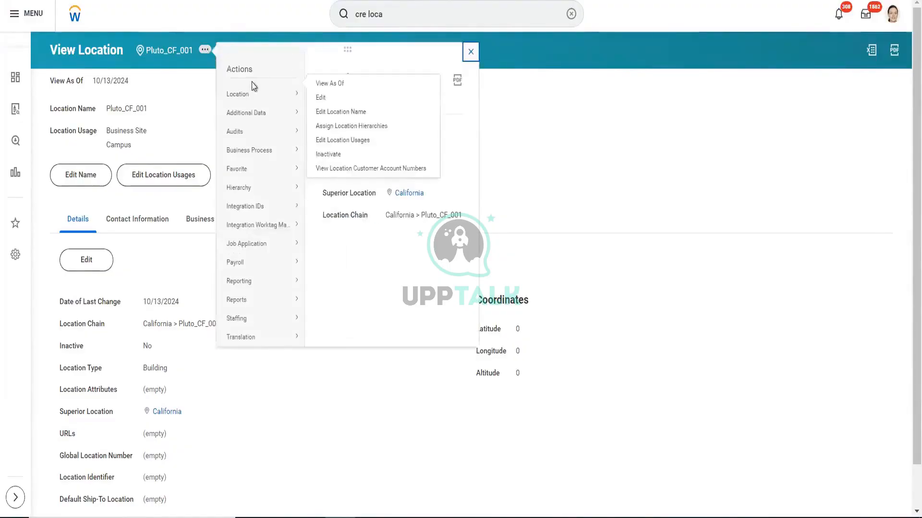
left_click(253, 98)
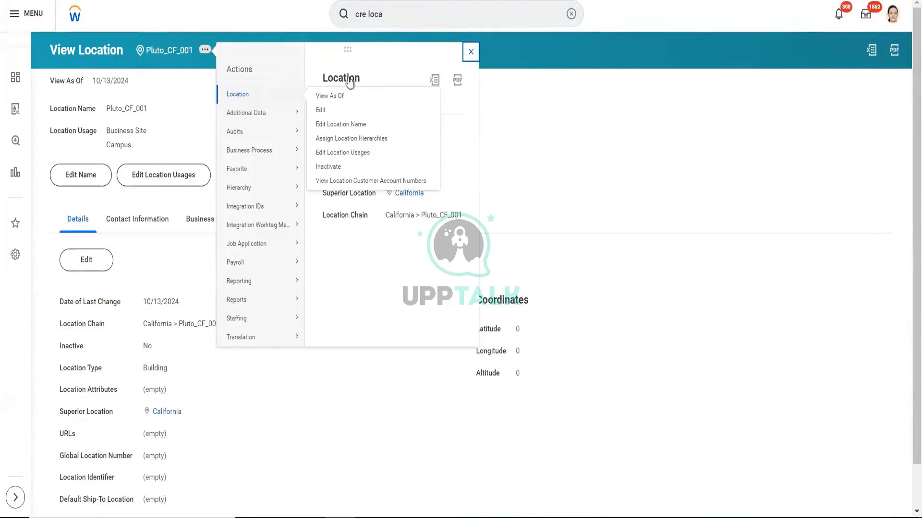
left_click(470, 51)
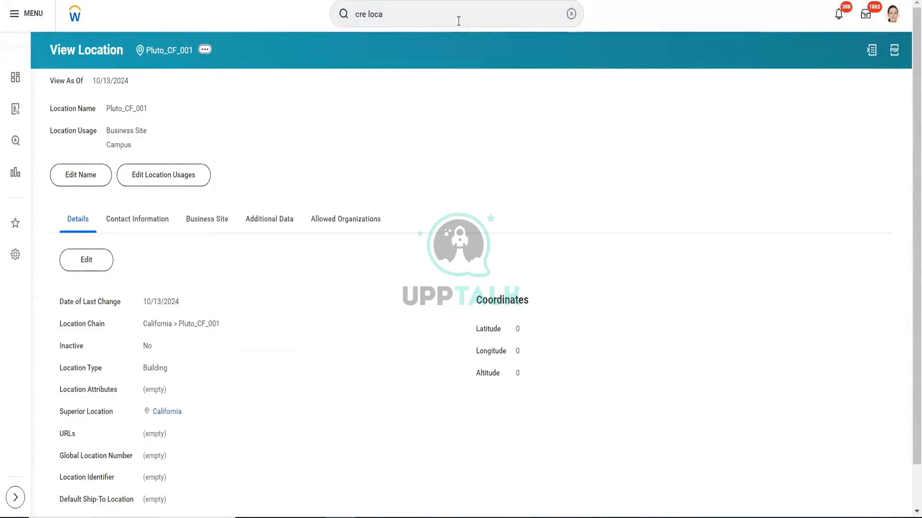
left_click(457, 21)
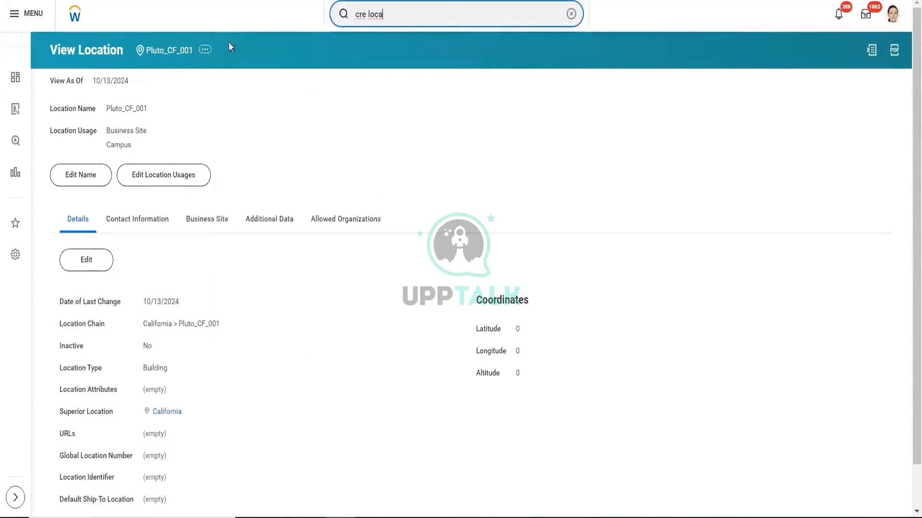
left_click(205, 51)
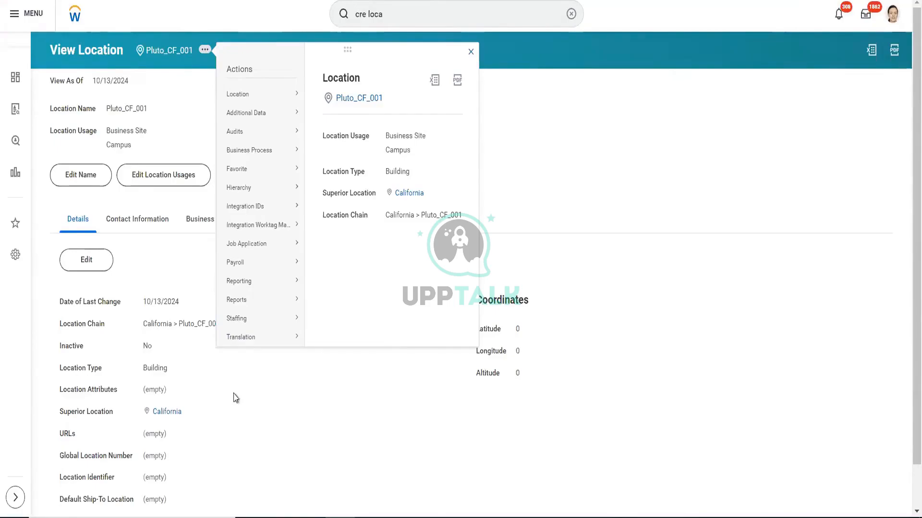
left_click(471, 51)
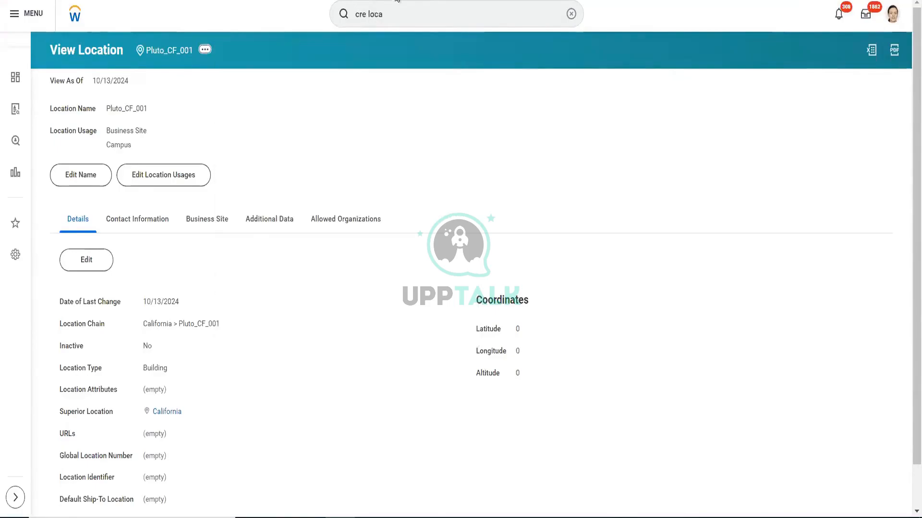
- Search for the Create Company task with "cre comp" and open it
left_click(401, 5)
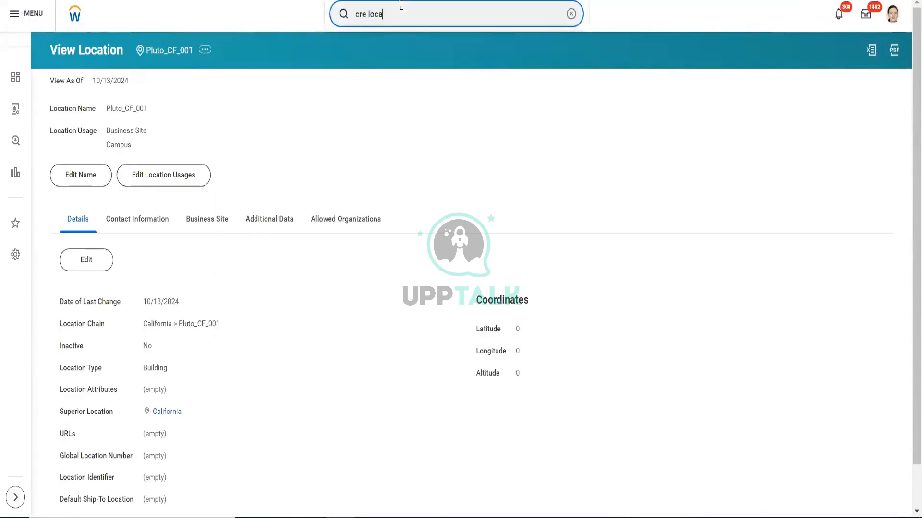
key("BackSpace")
key("BackSpace")
key("BackSpace")
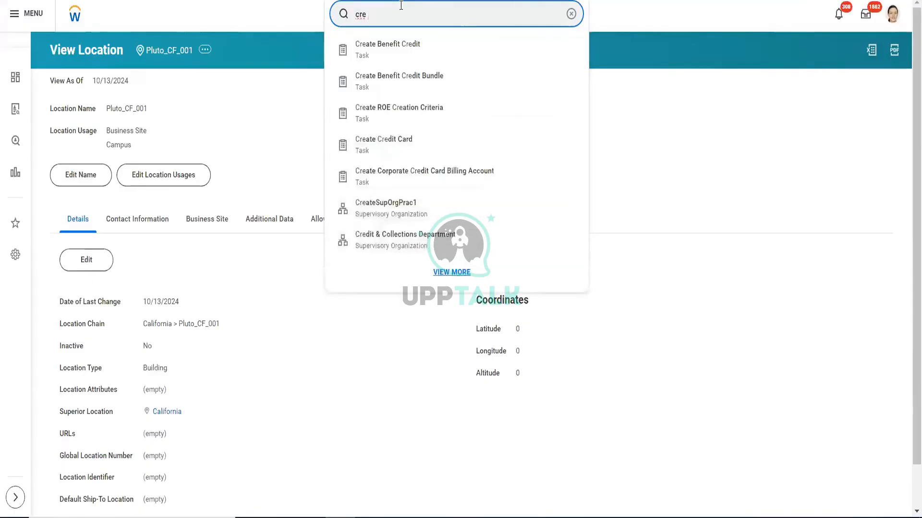
type("comp")
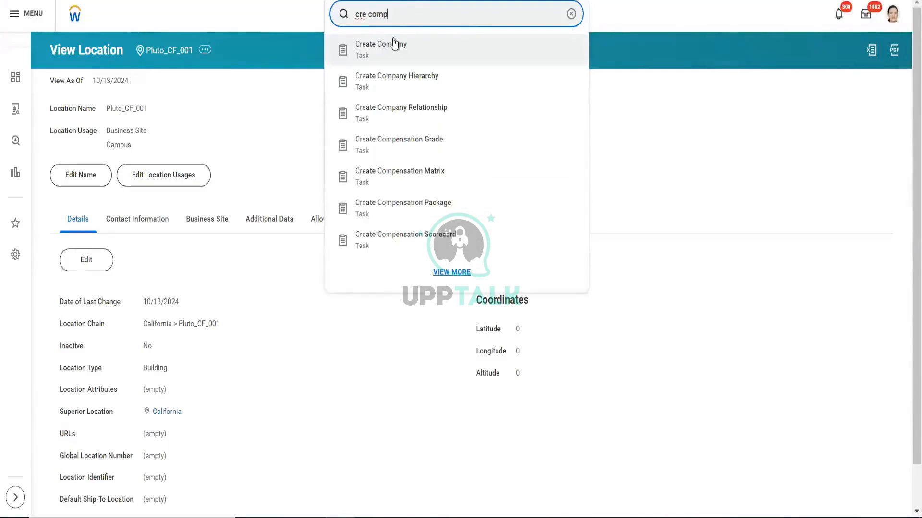
left_click(397, 45)
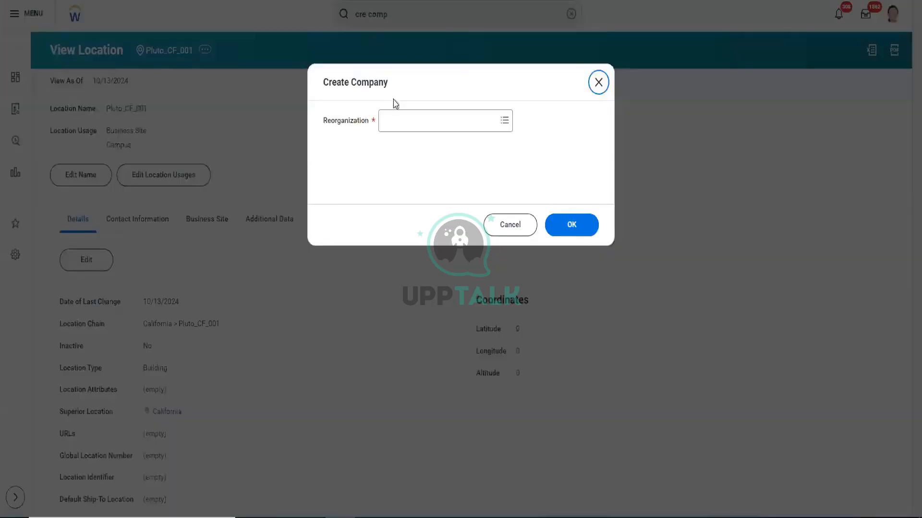
left_click(409, 134)
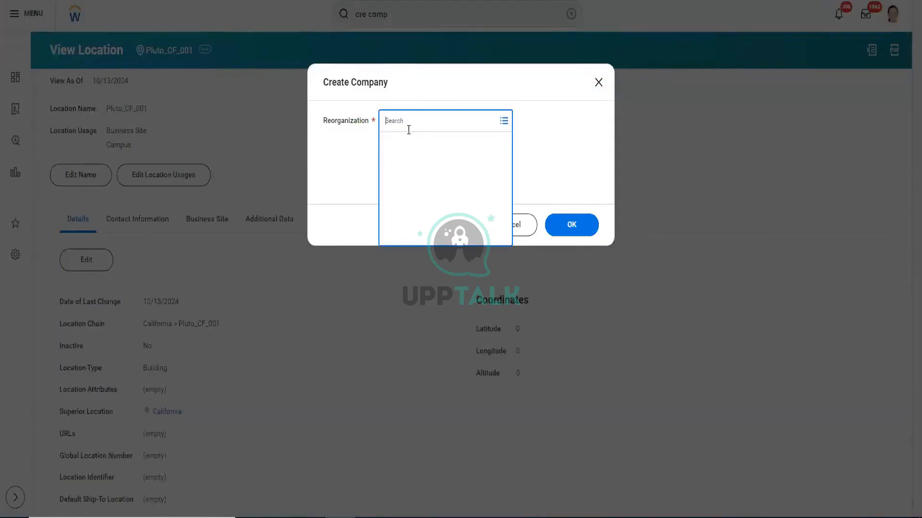
type("001")
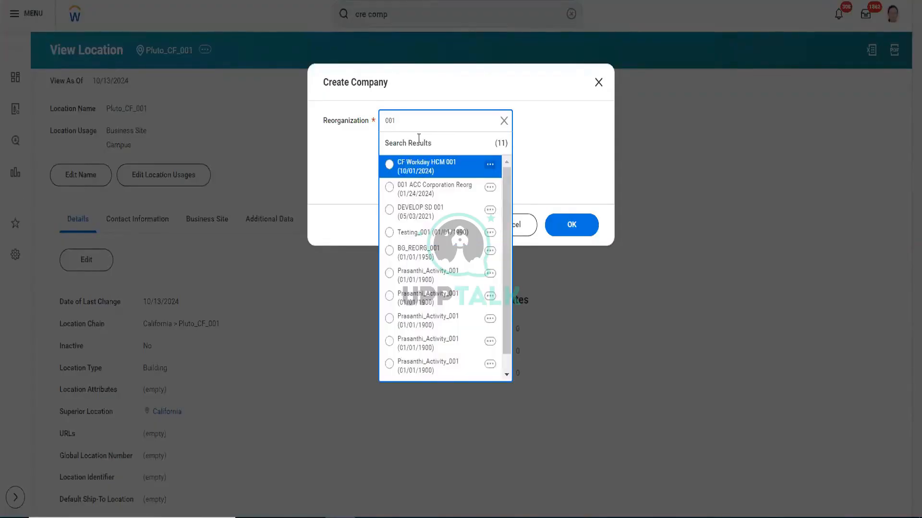
left_click(425, 170)
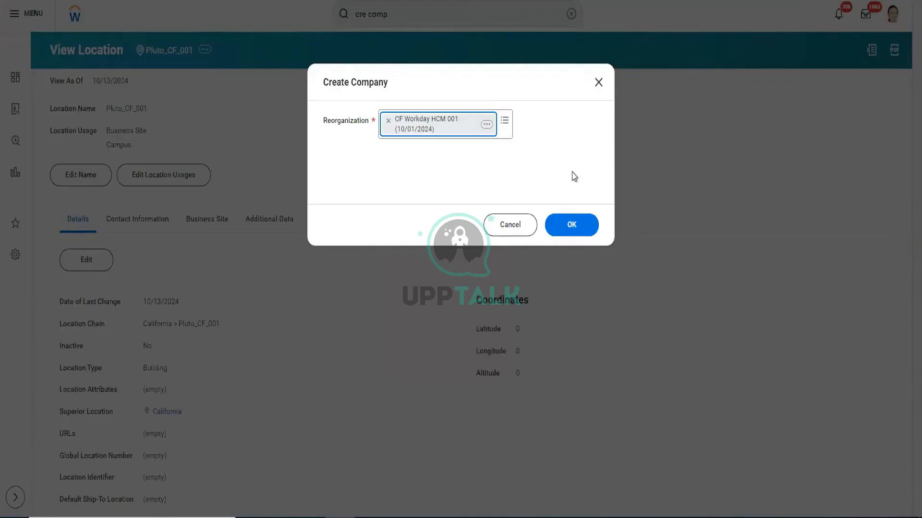
left_click(572, 225)
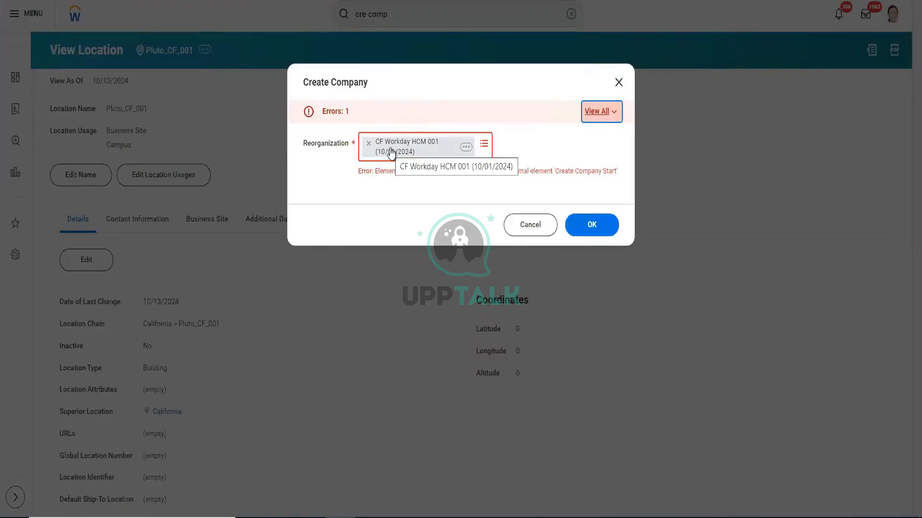
left_click(574, 225)
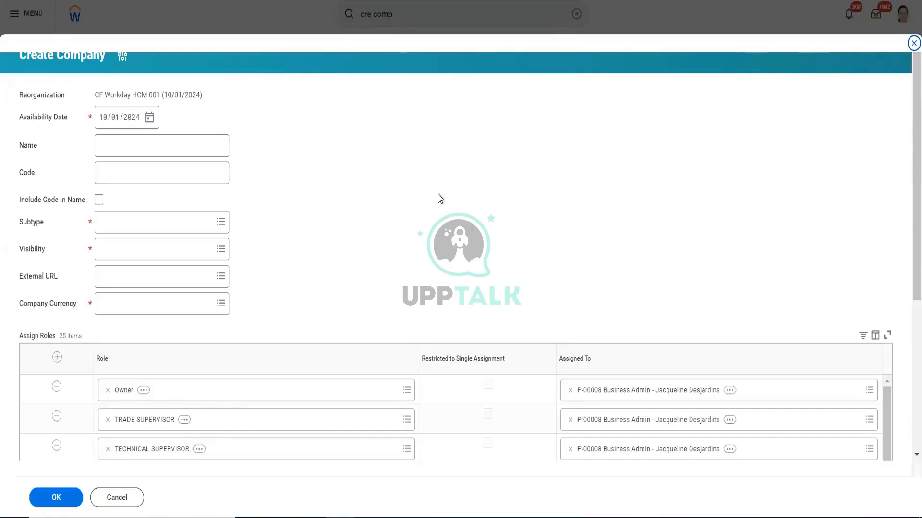
scroll(439, 198, "down", 5)
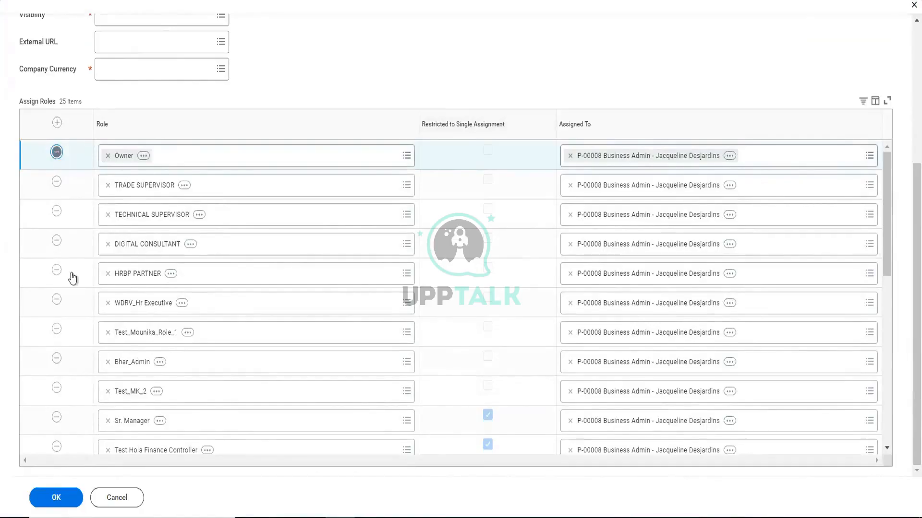
left_click(56, 389)
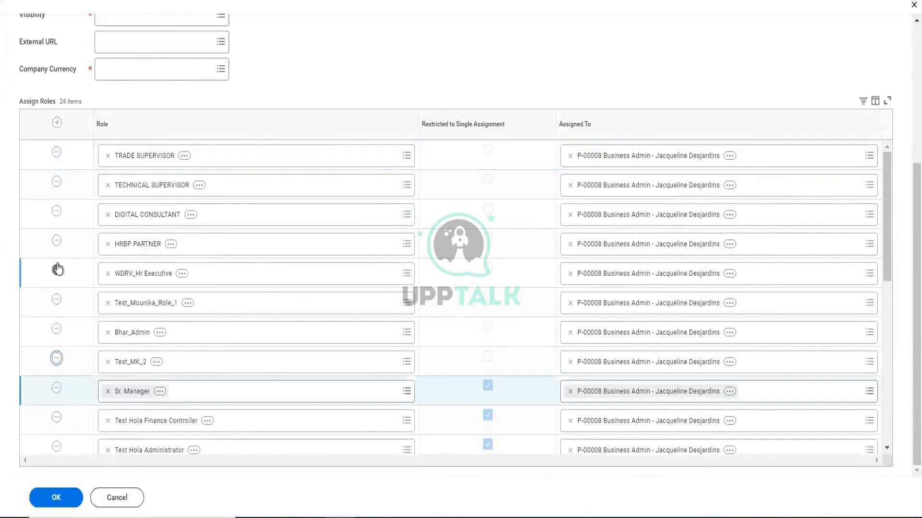
left_click(57, 270)
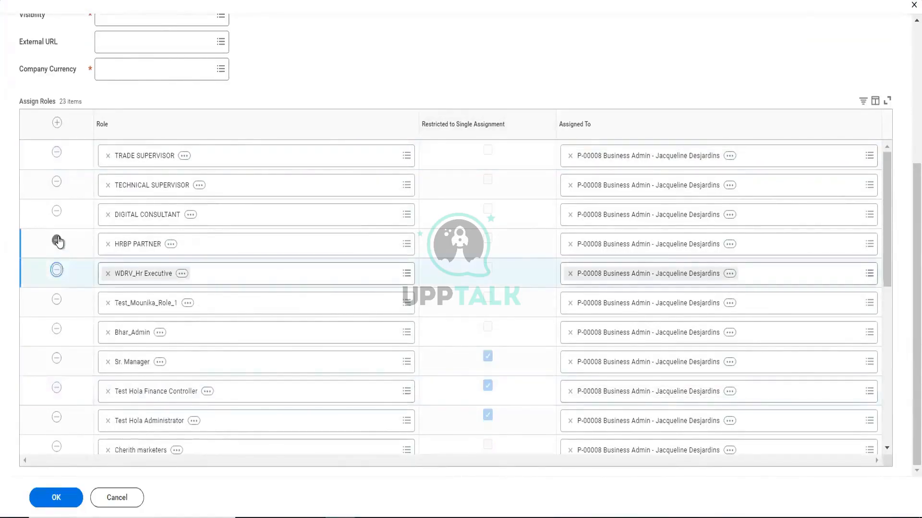
left_click(57, 241)
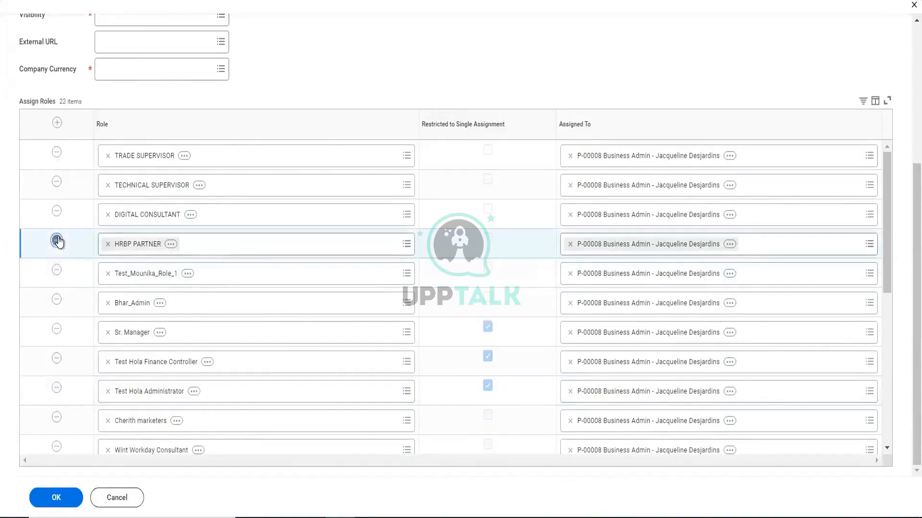
left_click(56, 211)
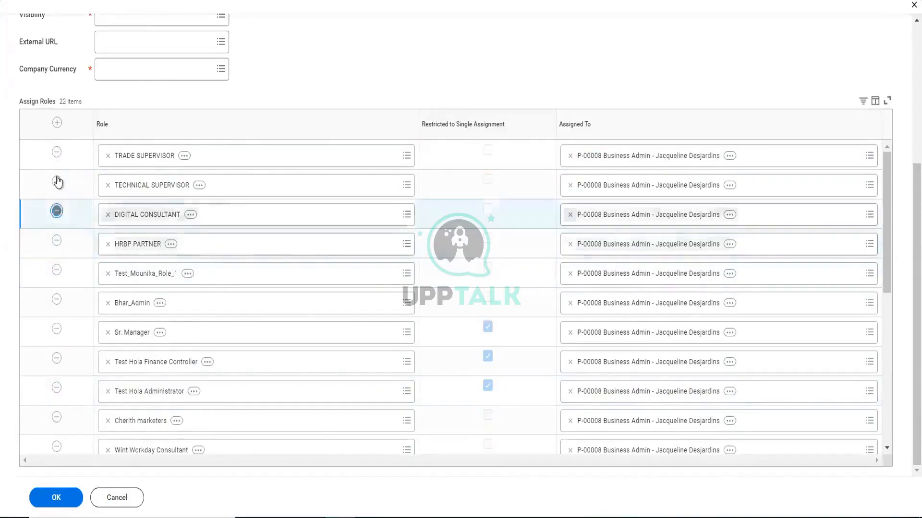
left_click(57, 182)
left_click(56, 153)
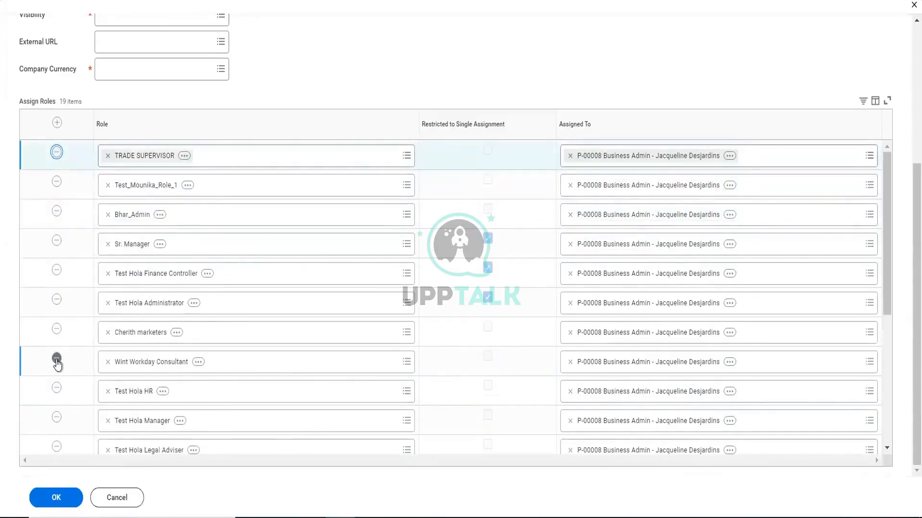
left_click(57, 360)
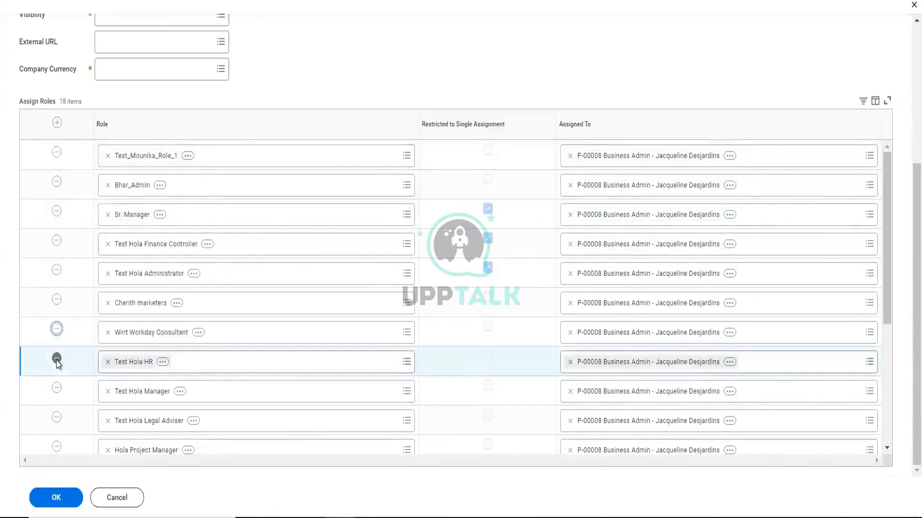
key("F5")
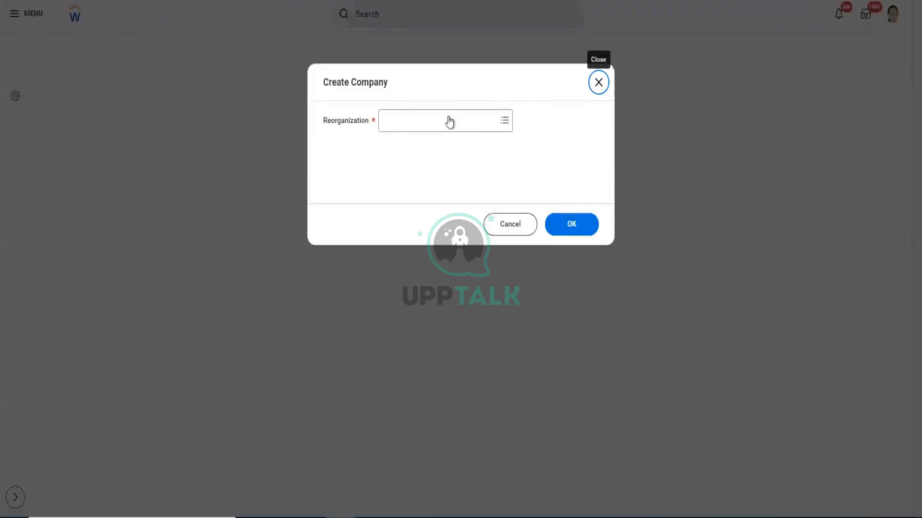
- Find the reorganization CF Workday HCM 001 (10/01/2024) by searching 001, select it for the new company and continue
left_click(448, 119)
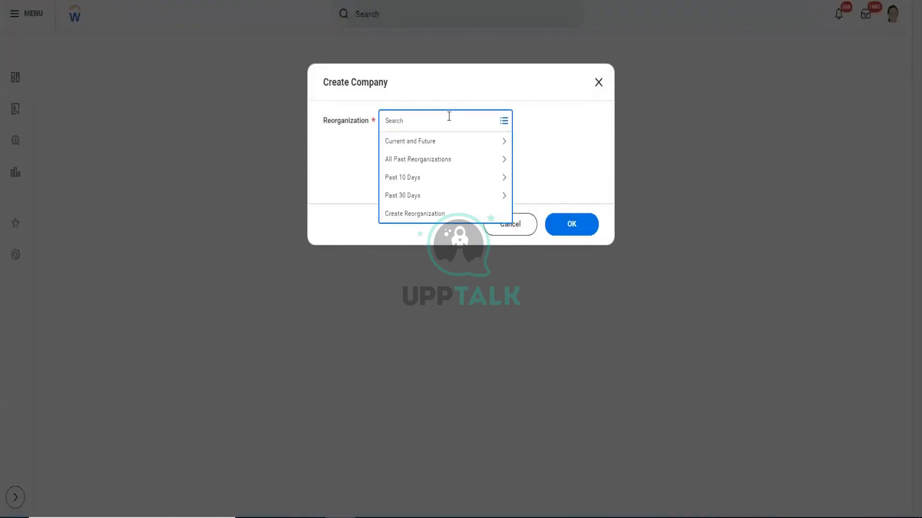
type("001")
key("Return")
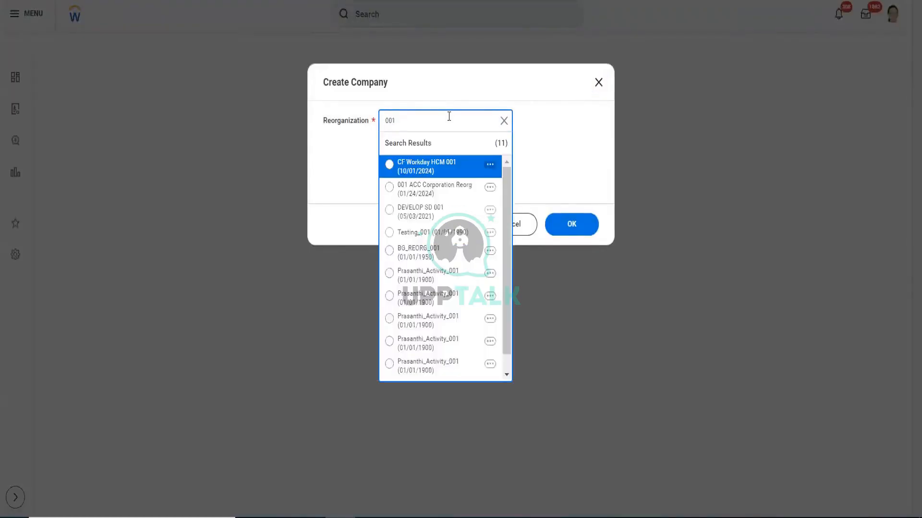
left_click(422, 169)
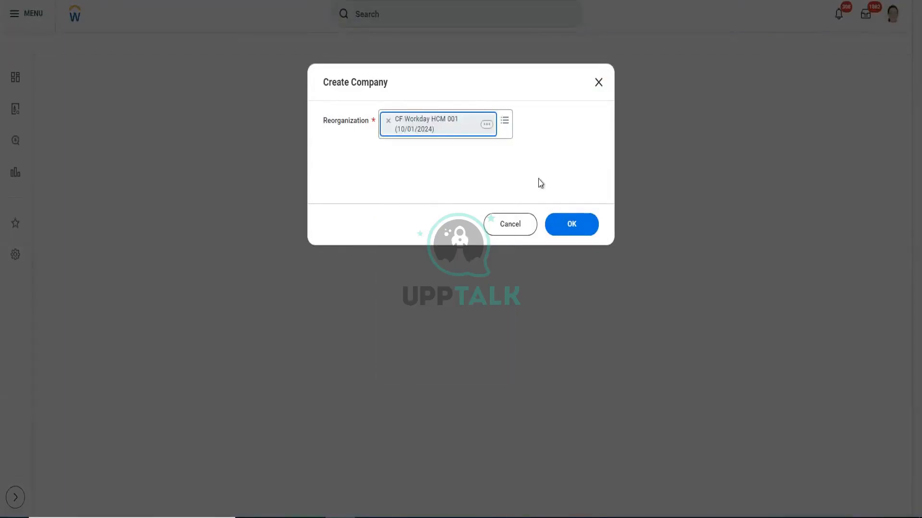
left_click(571, 225)
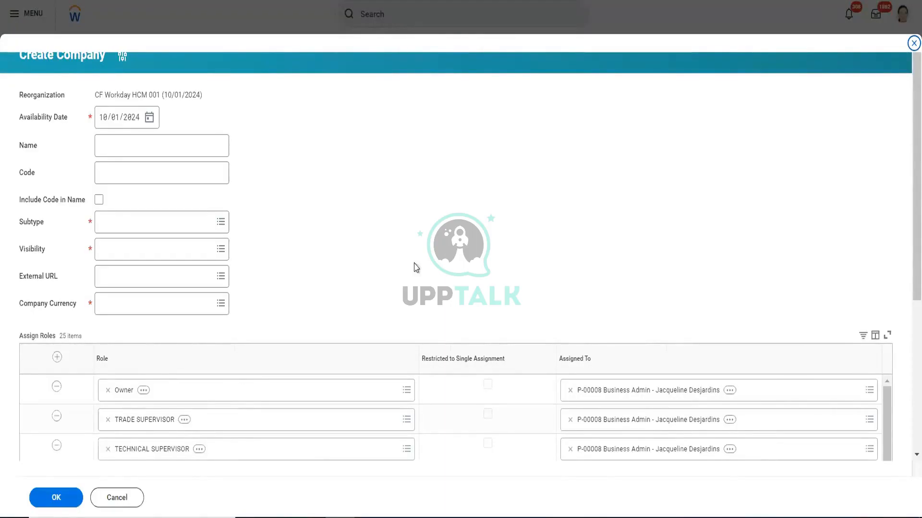
- Remove the TRADE SUPERVISOR, TECHNICAL SUPERVISOR and DIGITAL CONSULTANT rows from the company's role assignments
scroll(386, 281, "down", 3)
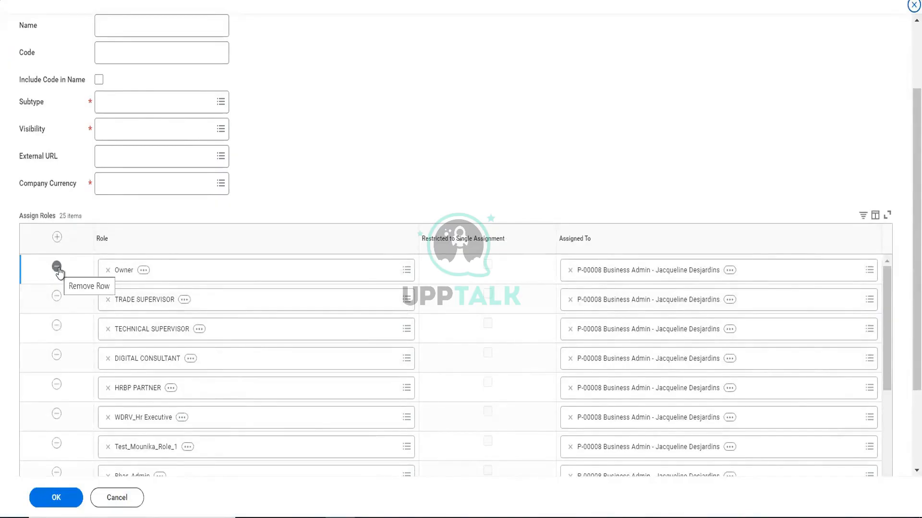
left_click(57, 298)
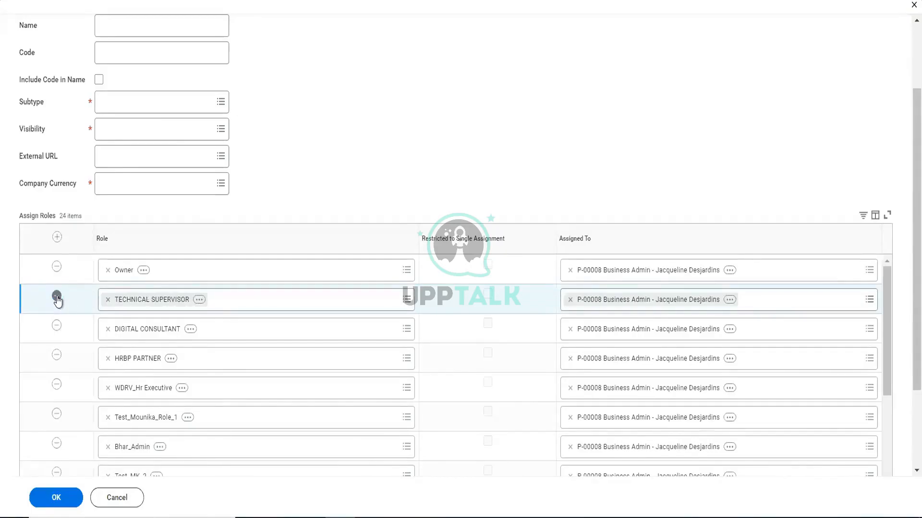
left_click(56, 296)
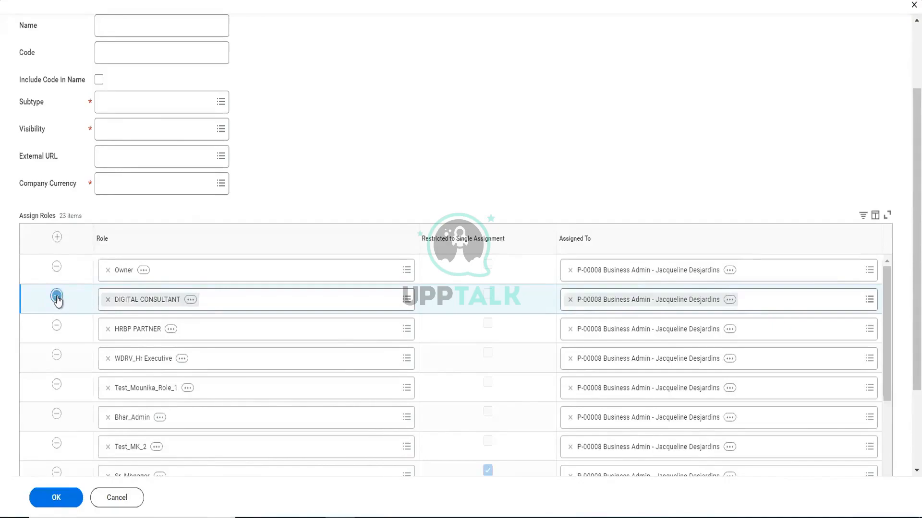
- Set the company's availability date to 10/02/2024
scroll(216, 138, "up", 2)
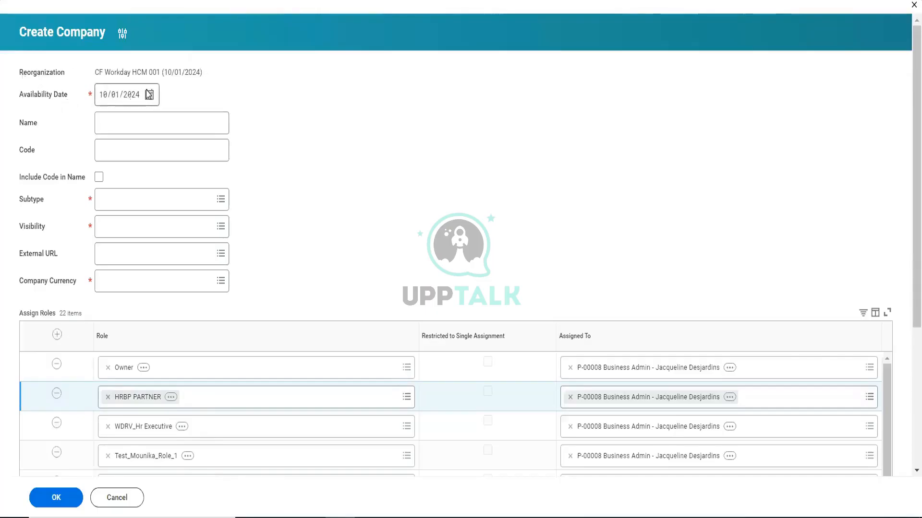
mouse_move(129, 76)
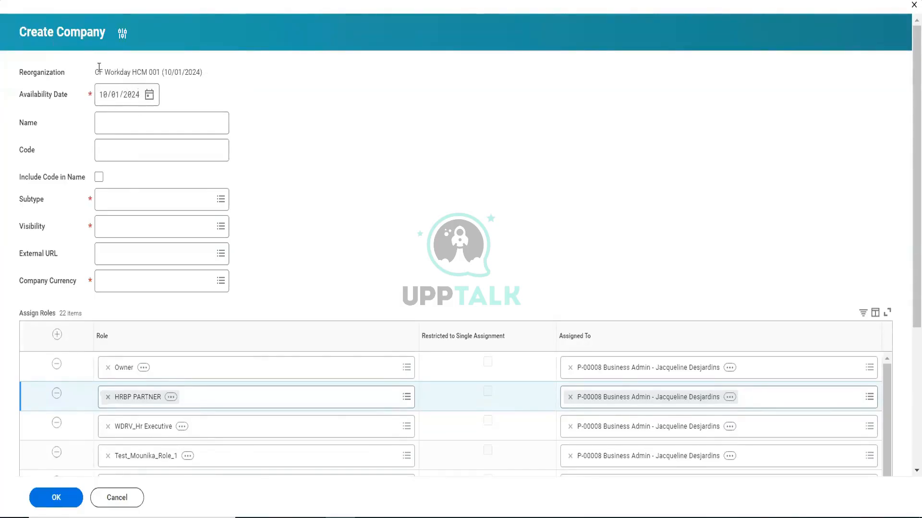
left_click(149, 95)
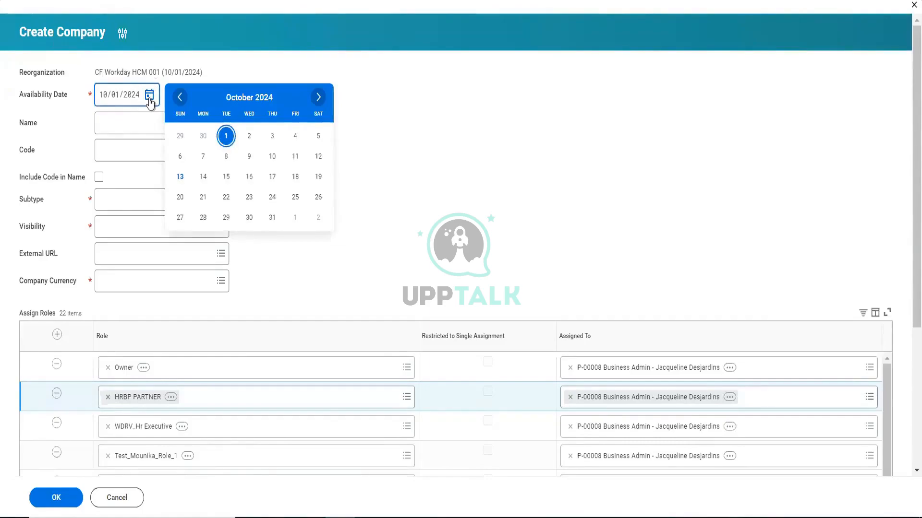
left_click(247, 137)
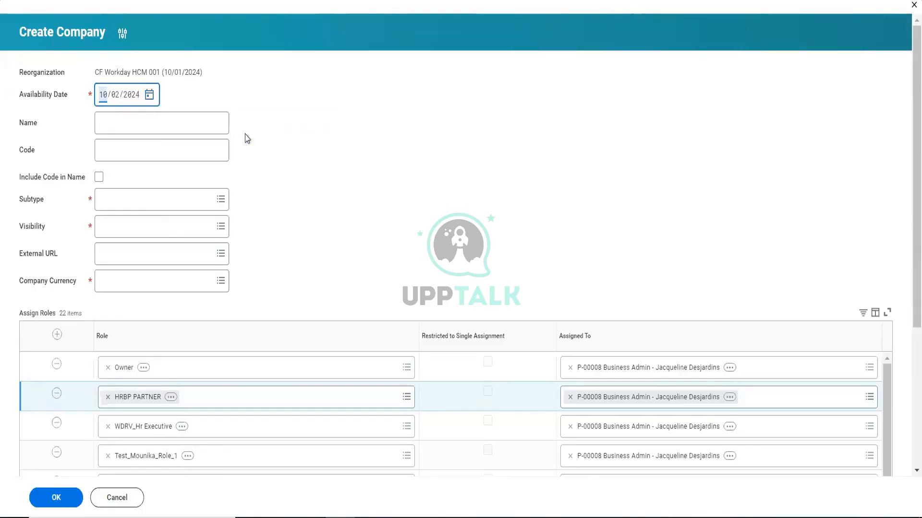
- Name the company Space Material 001
left_click(178, 126)
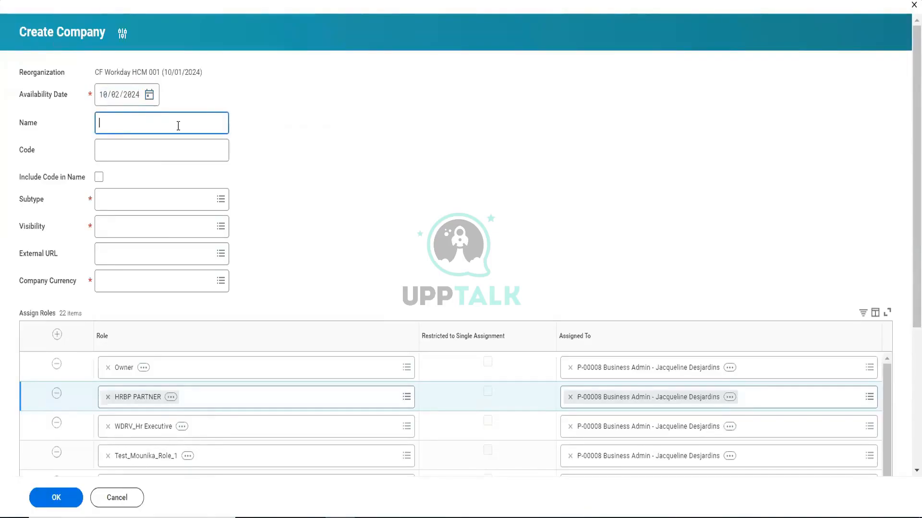
type("Spca")
type("e")
type(" Matters")
key("BackSpace")
key("BackSpace")
key("BackSpace")
key("BackSpace")
type("erial 001")
- Set the company's subtype to Company and its visibility to Everyone
left_click(145, 200)
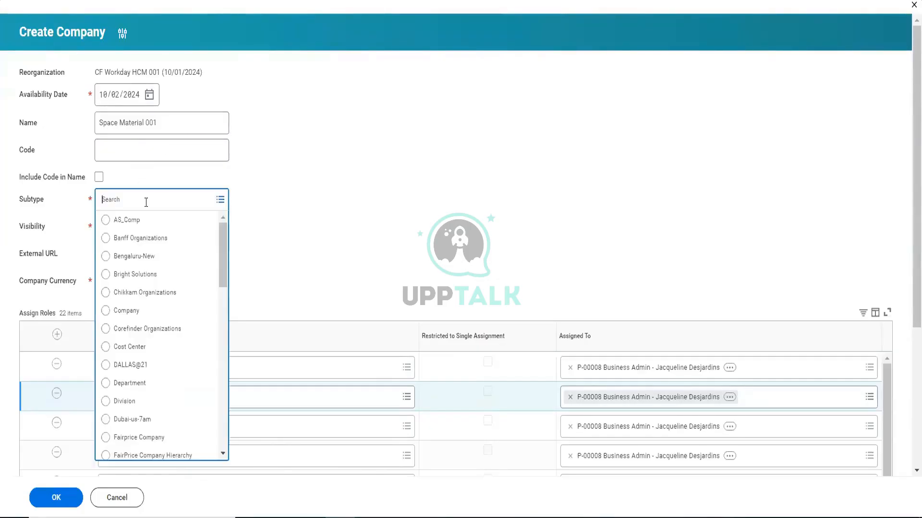
left_click(140, 312)
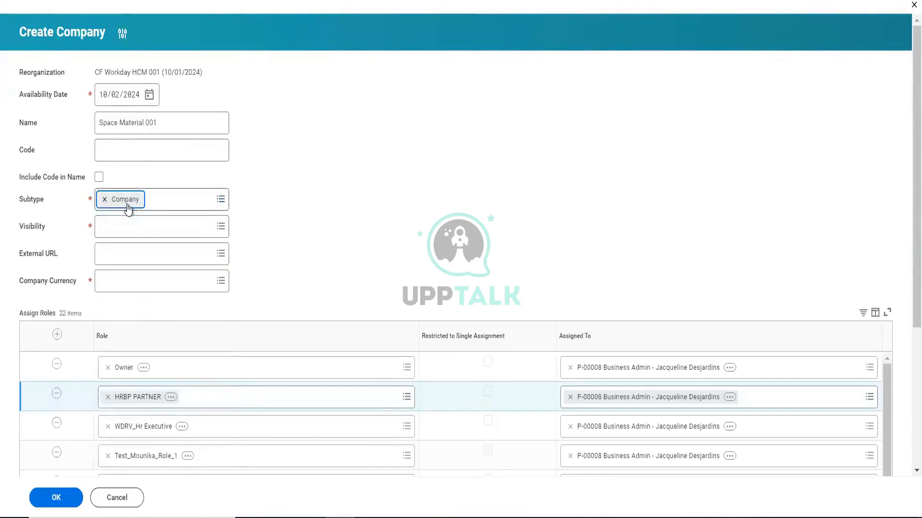
left_click(221, 227)
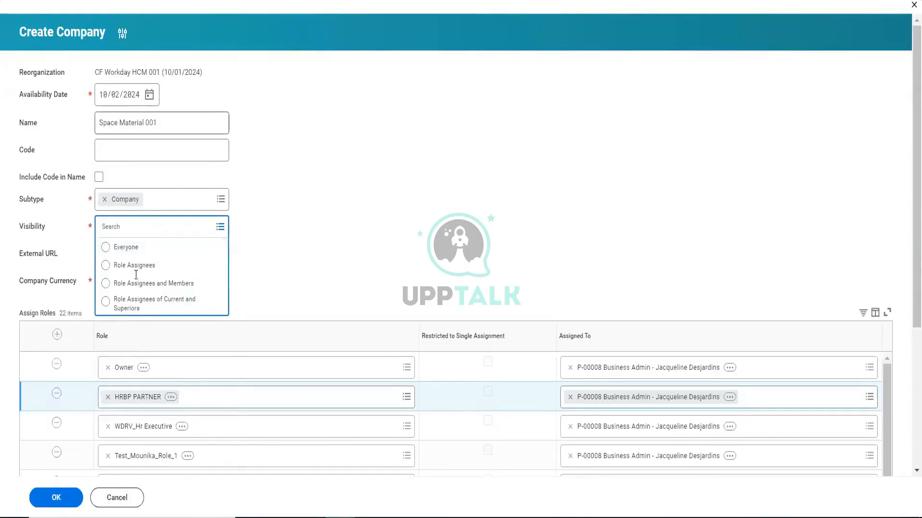
left_click(124, 250)
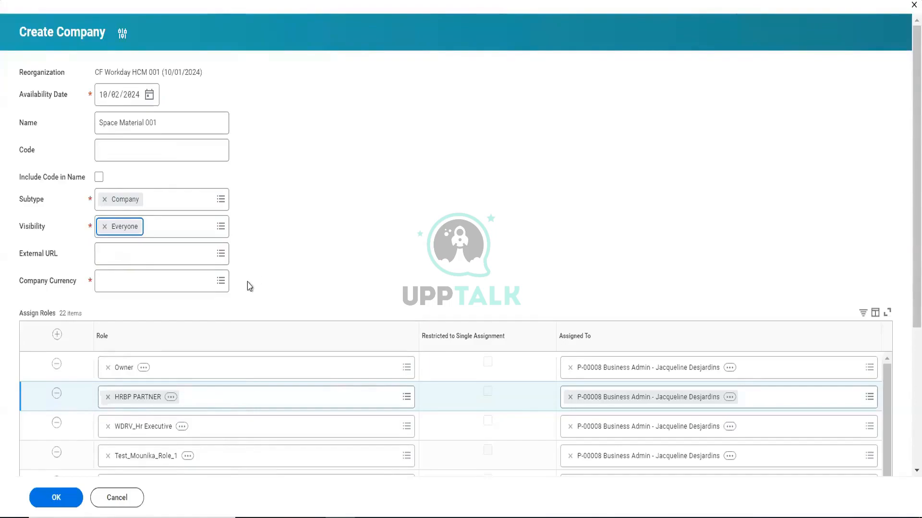
left_click(220, 227)
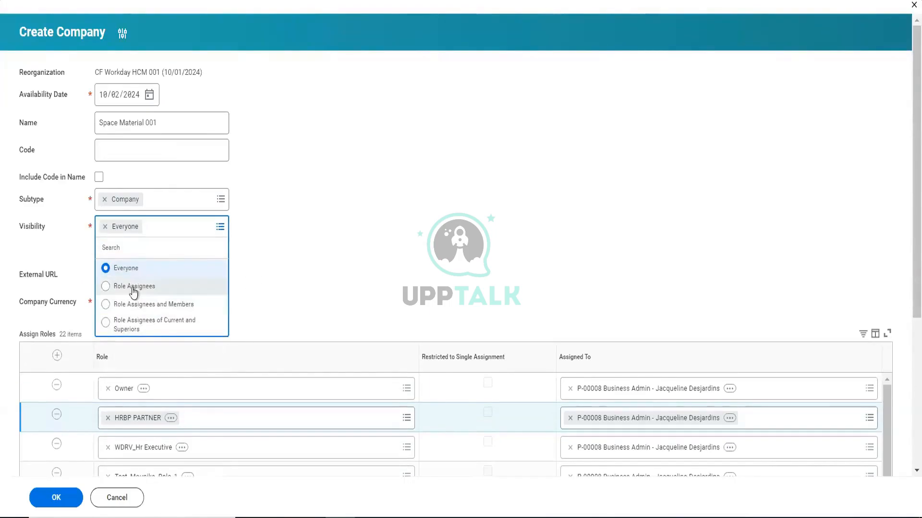
left_click(330, 214)
- Set the company currency to GBP
left_click(194, 287)
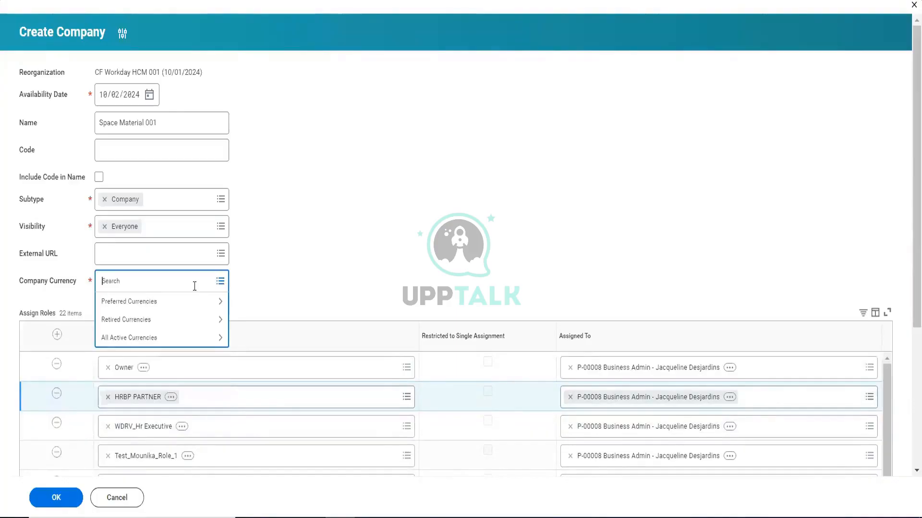
type("gbp")
key("Return")
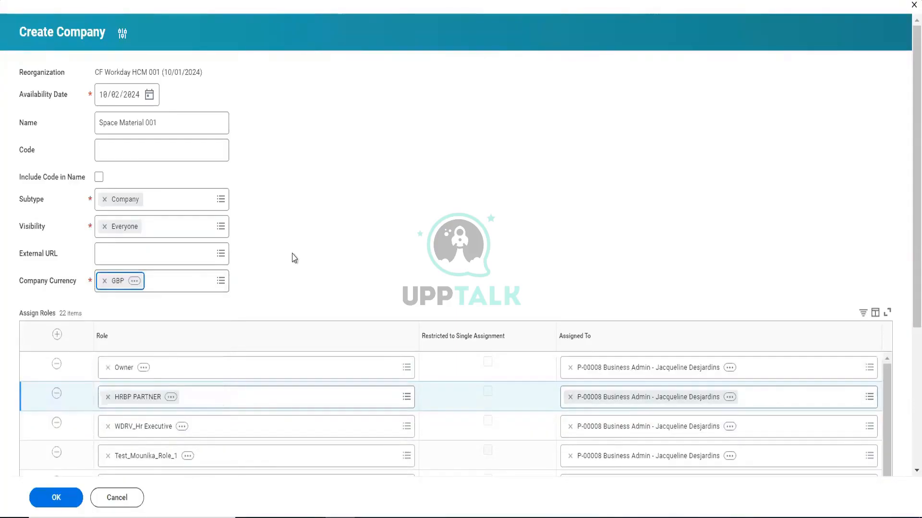
- Remove the surplus roles between WDRV_Hr Executive and Test Hola Legal Adviser, keeping Test_MK_2, Sr. Manager and Test Hola Finance Controller
scroll(294, 259, "down", 5)
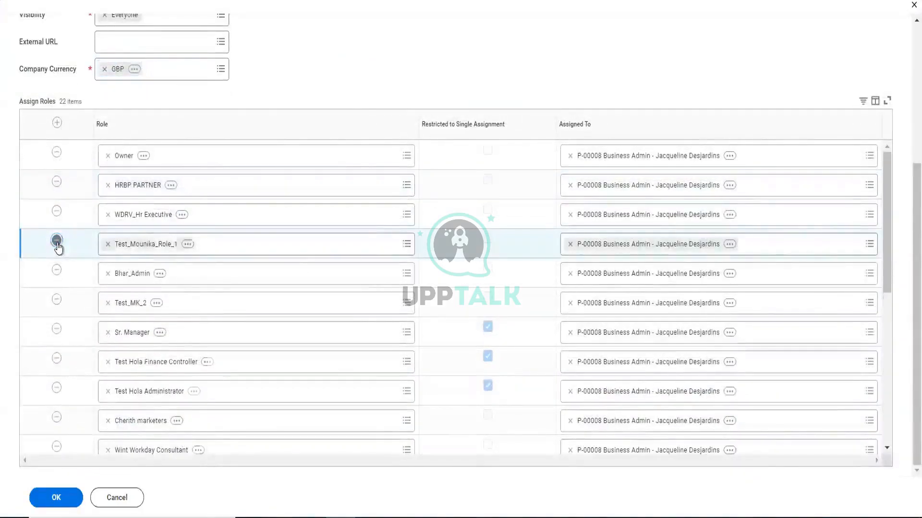
left_click(56, 241)
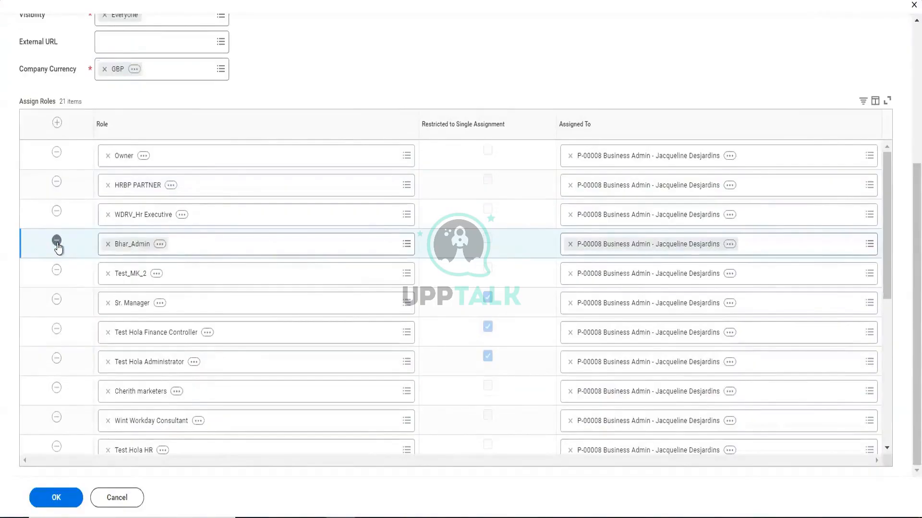
left_click(57, 241)
left_click(57, 330)
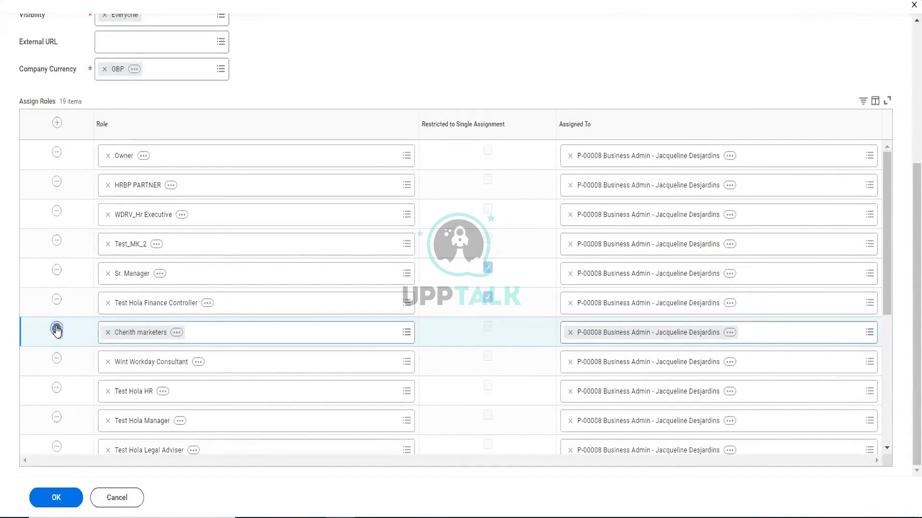
left_click(57, 329)
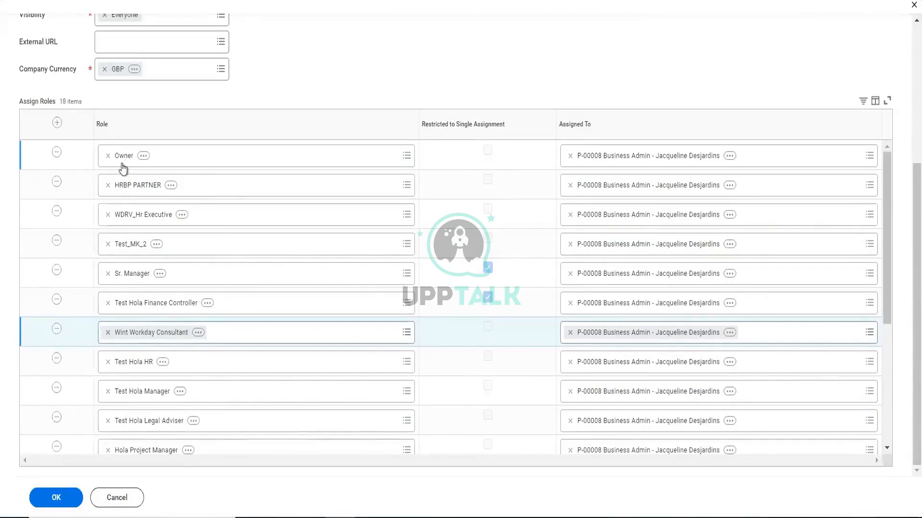
left_click(57, 330)
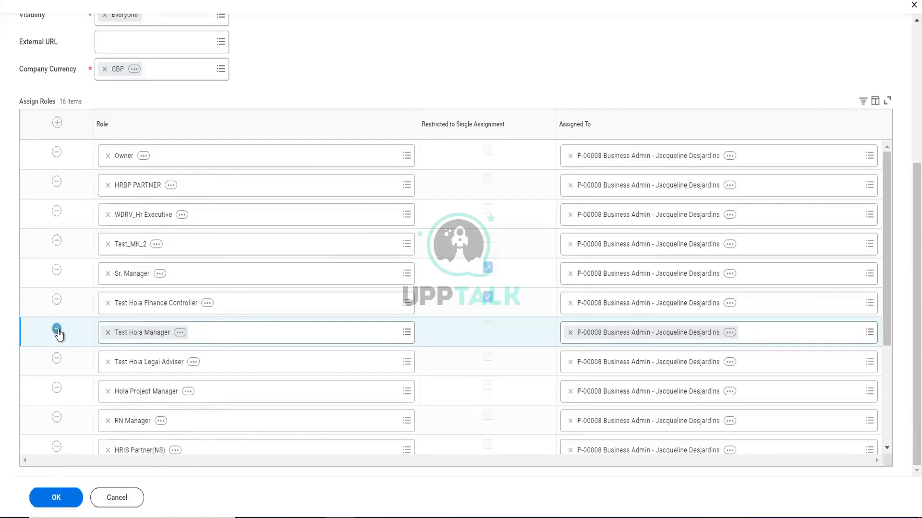
left_click(57, 330)
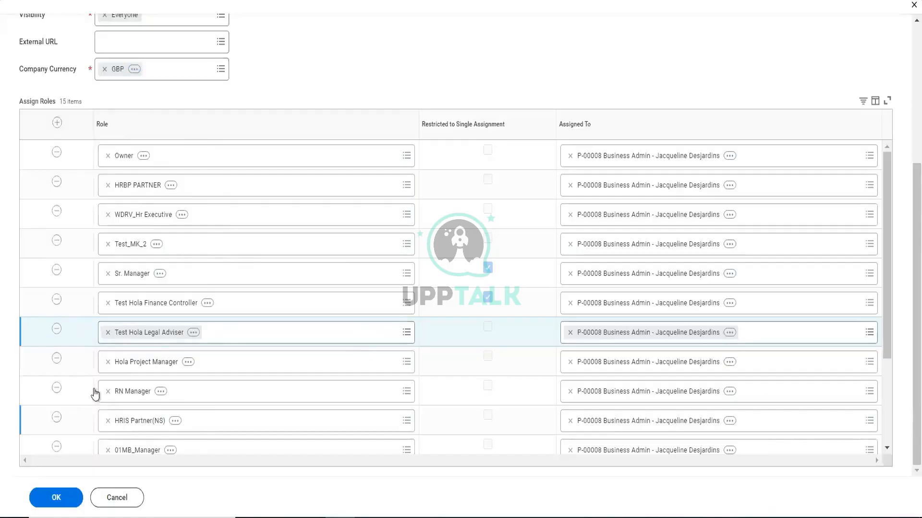
- Remove every role listed below Test Hola Legal Adviser except HRIS Partner(NS)
left_click(56, 359)
left_click(57, 358)
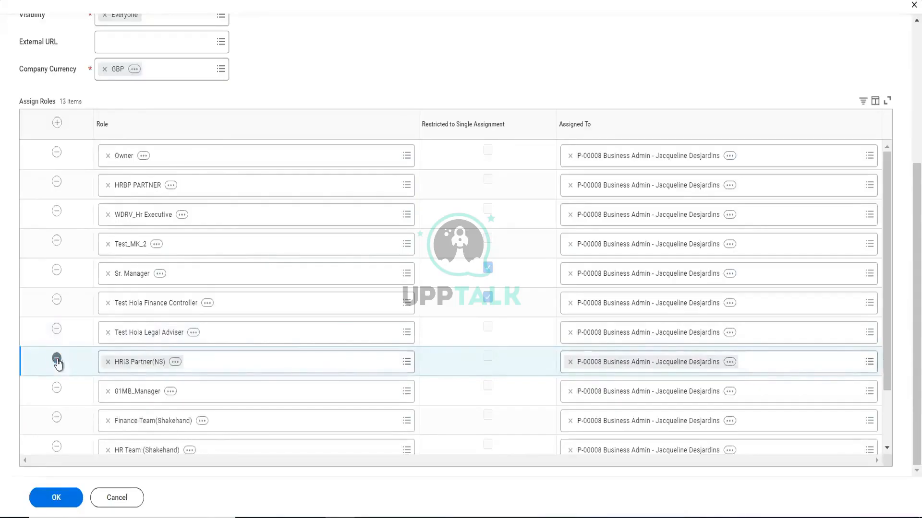
left_click(57, 389)
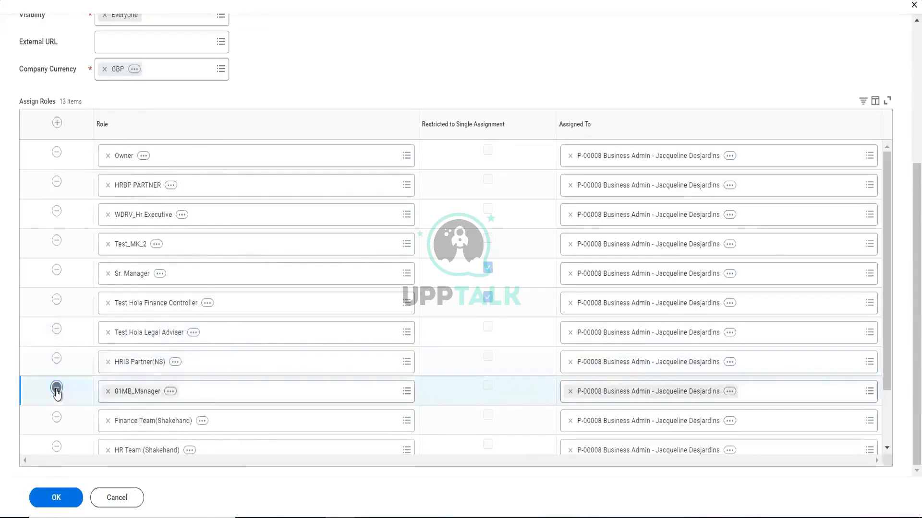
left_click(56, 390)
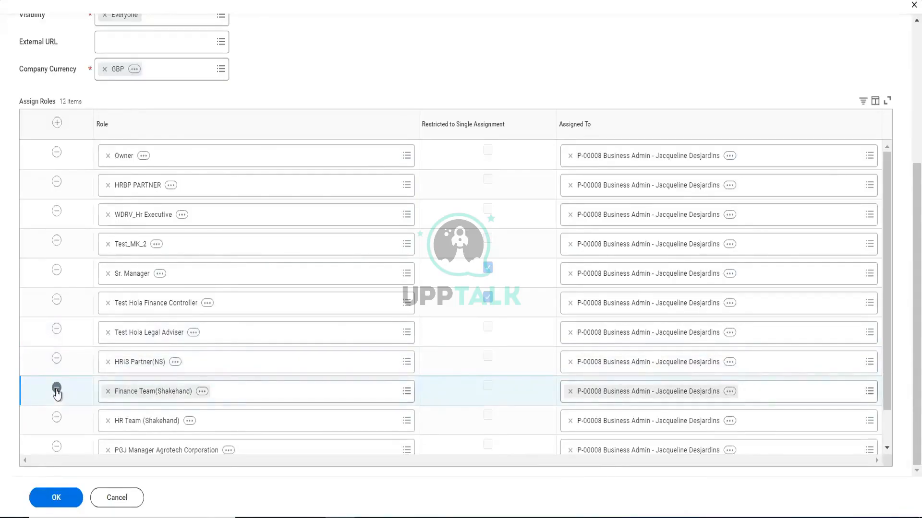
left_click(57, 389)
left_click(57, 390)
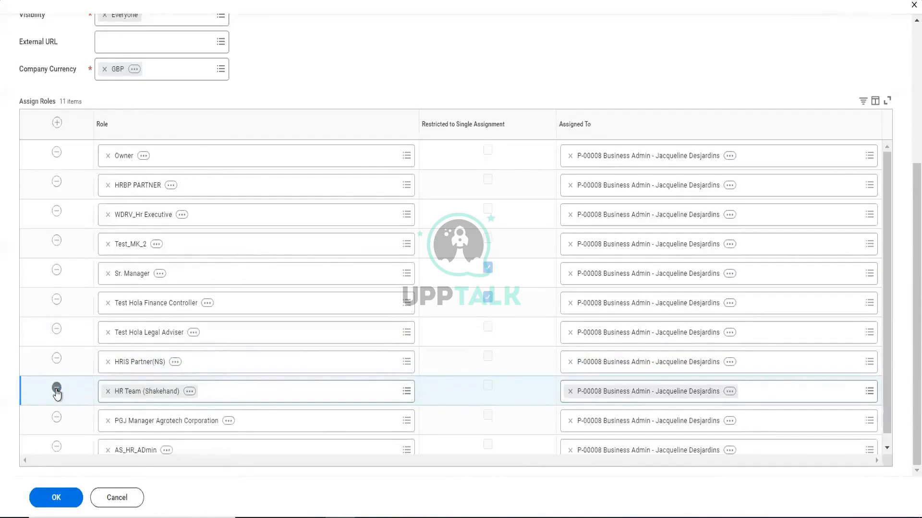
left_click(57, 390)
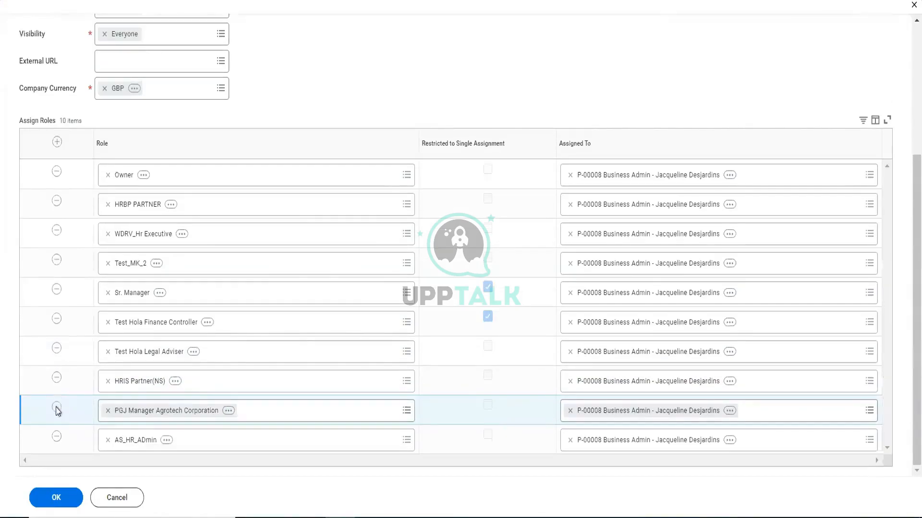
left_click(57, 408)
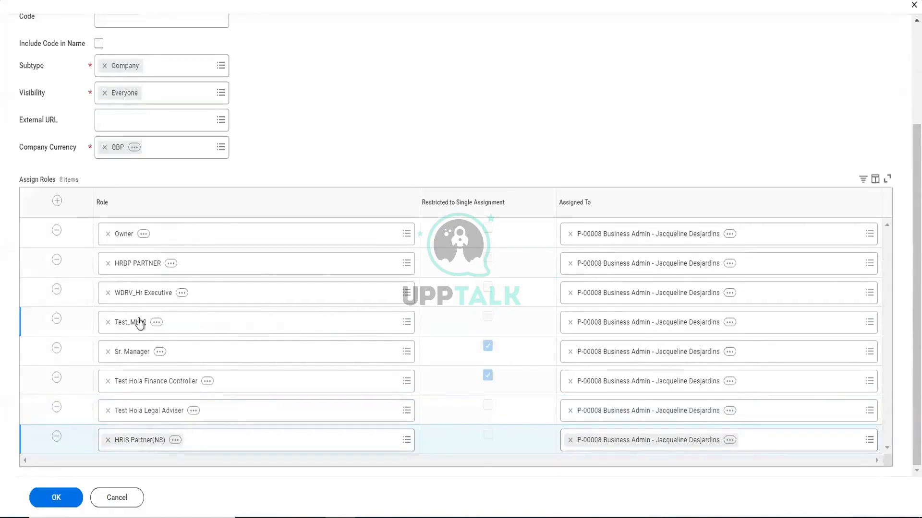
- Replace the Test_MK_2 role with Manager and assign it to the Vice President, Human Resources position
left_click(108, 323)
type("manager")
key("Return")
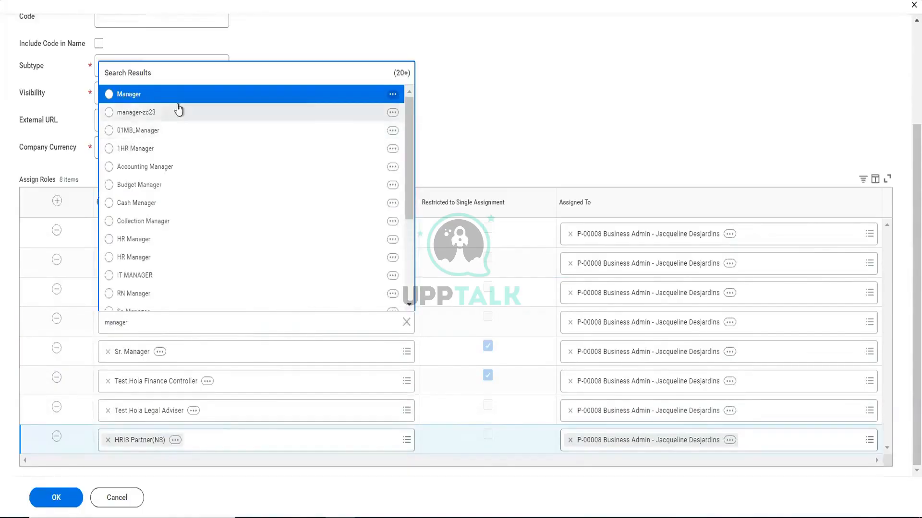
left_click(179, 96)
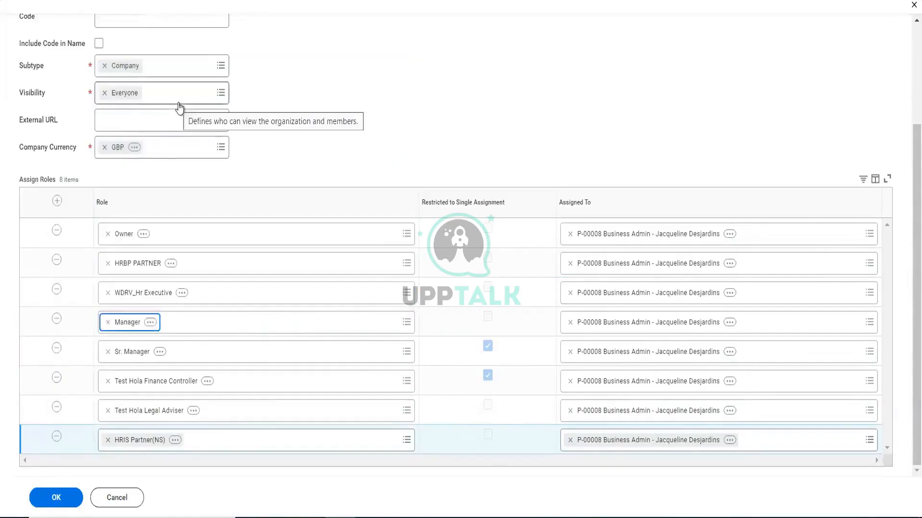
left_click(570, 323)
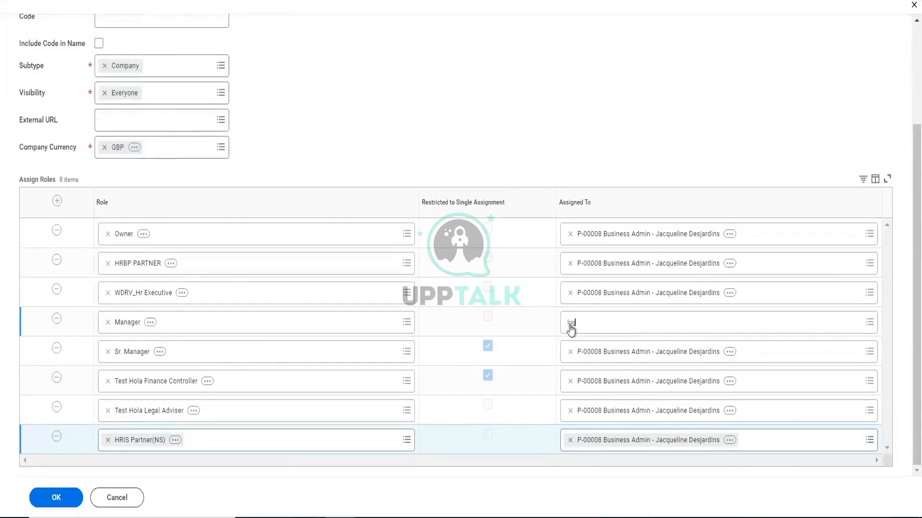
key("Return")
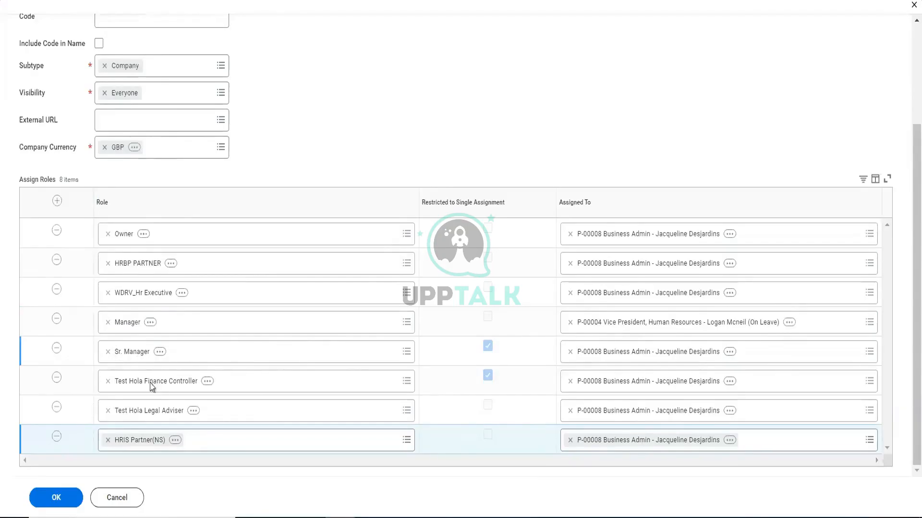
- Remove the Sr. Manager role and replace Test Hola Finance Controller with Compensation Finance Partner
left_click(57, 349)
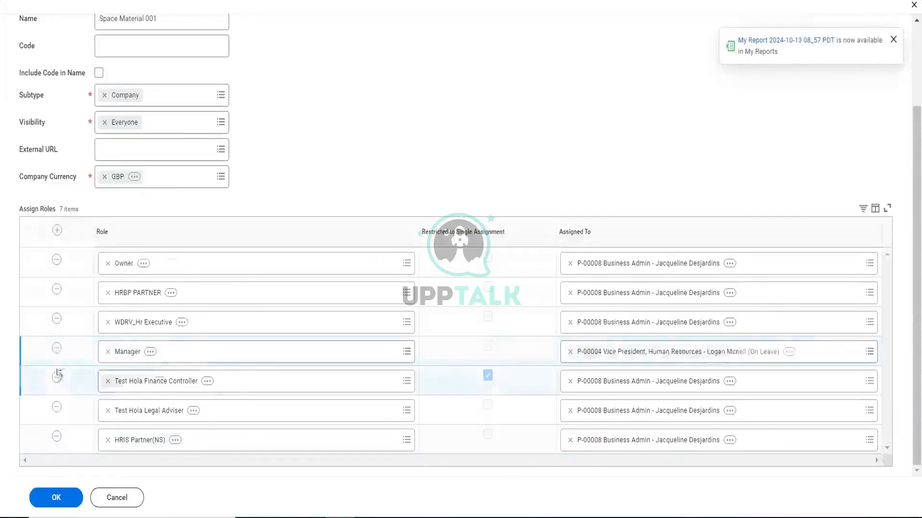
left_click(108, 382)
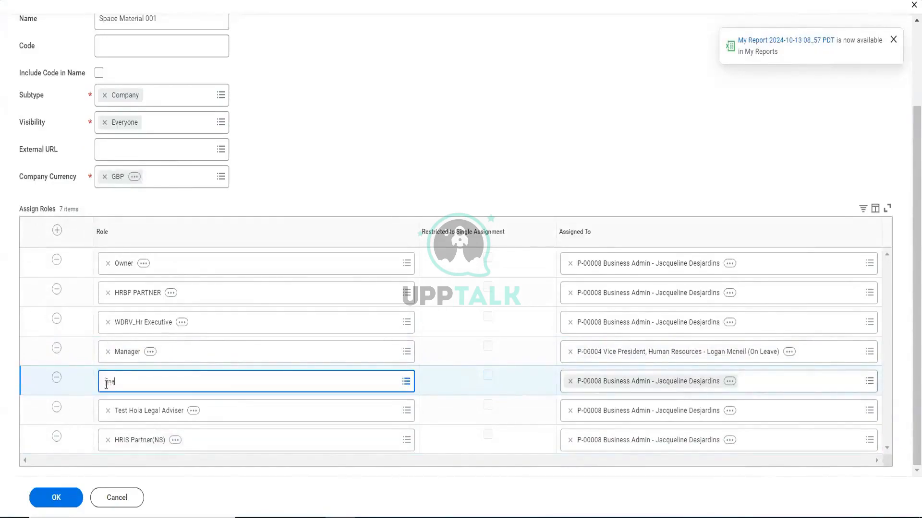
key("Return")
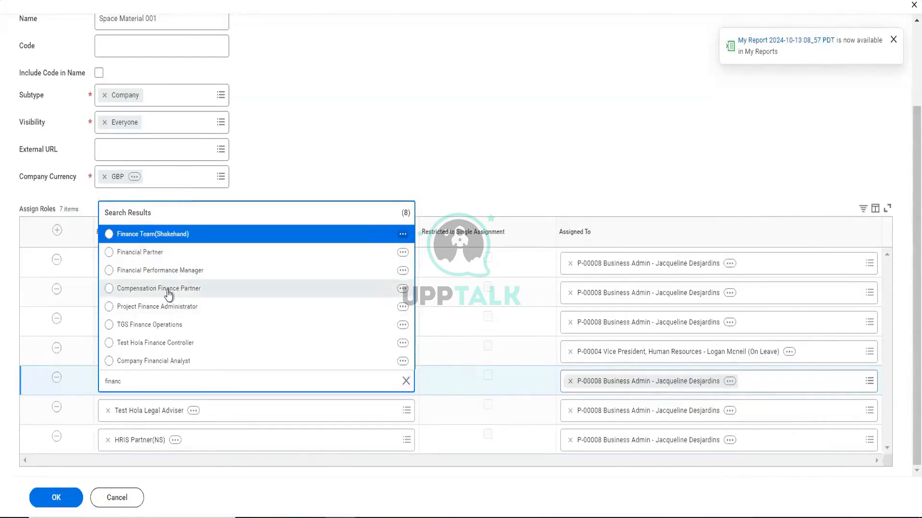
left_click(168, 294)
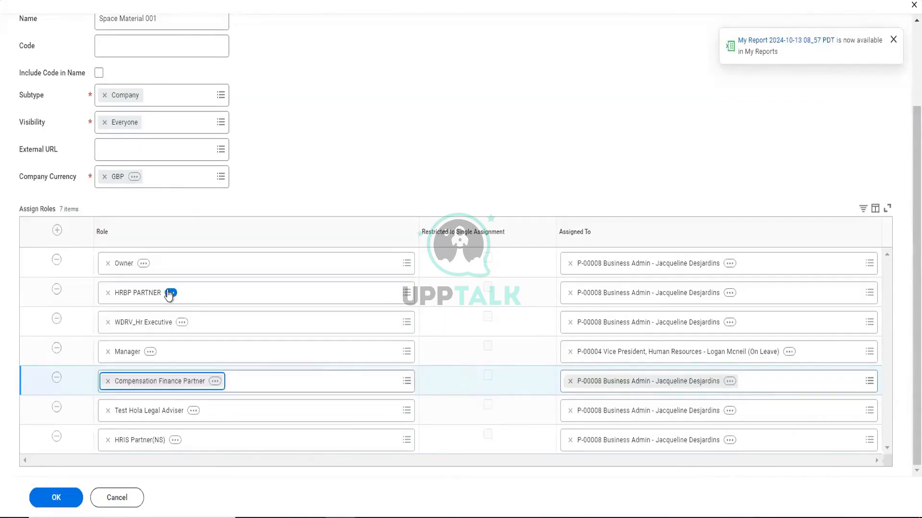
- Reassign the Compensation Finance Partner role to the Chief Executive Officer position
left_click(570, 382)
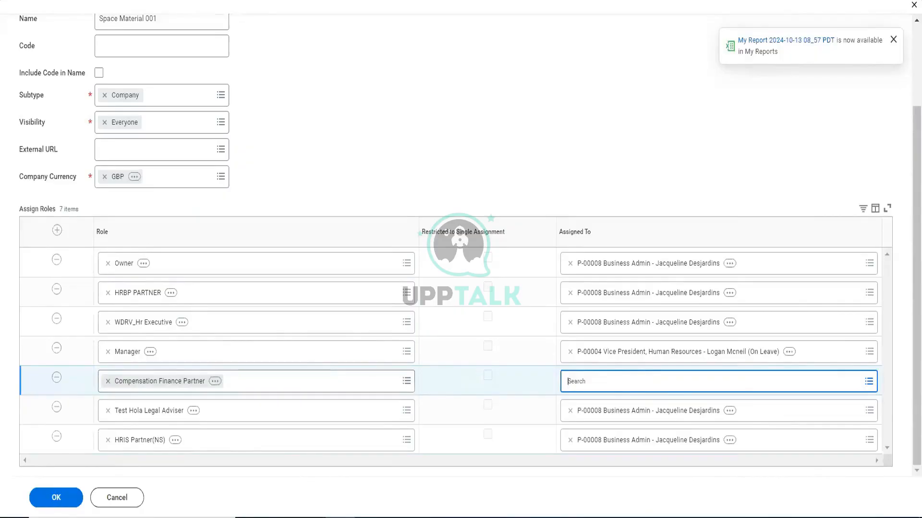
type("steve mror")
key("Return")
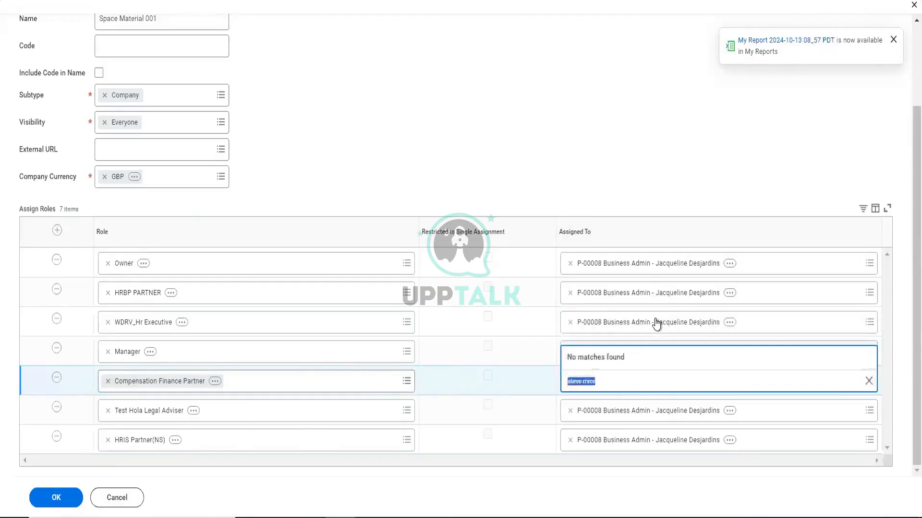
type("steve mo")
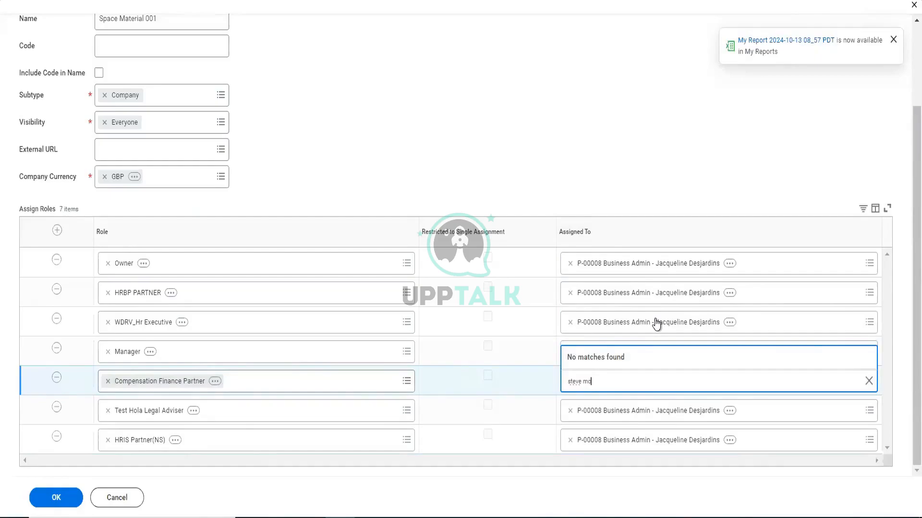
type("rg")
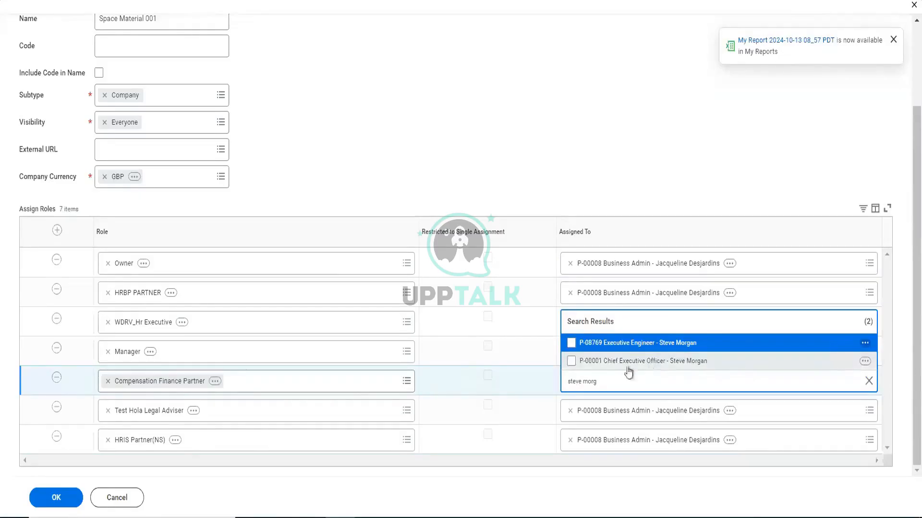
left_click(575, 365)
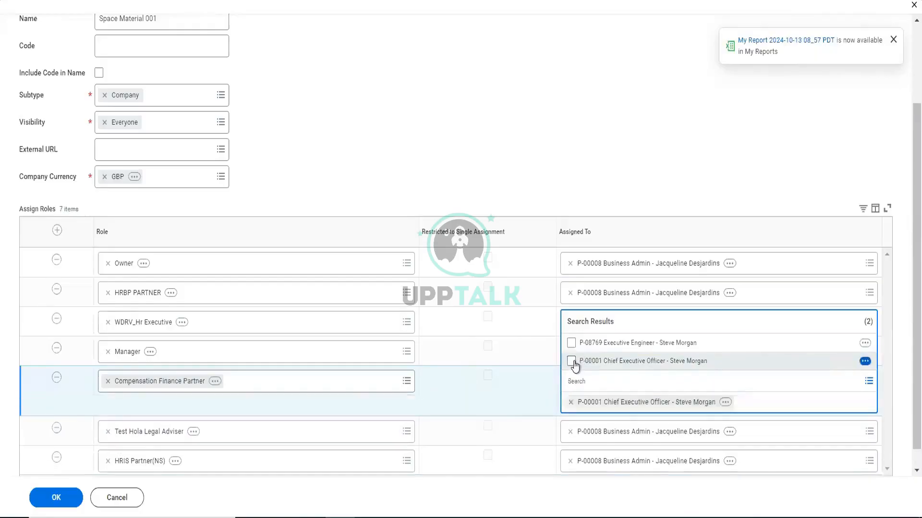
left_click(532, 191)
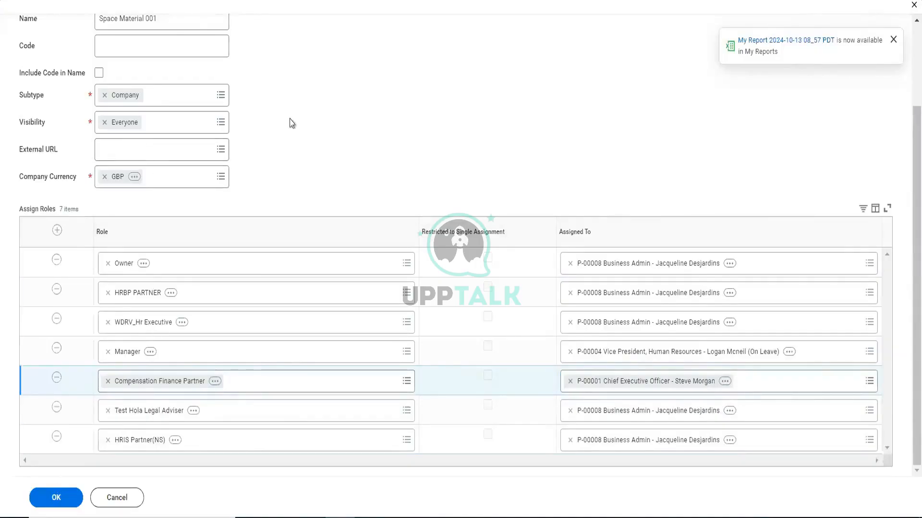
- Submit the new company Space Material 001 and dismiss the report notification
scroll(290, 123, "up", 3)
left_click(70, 500)
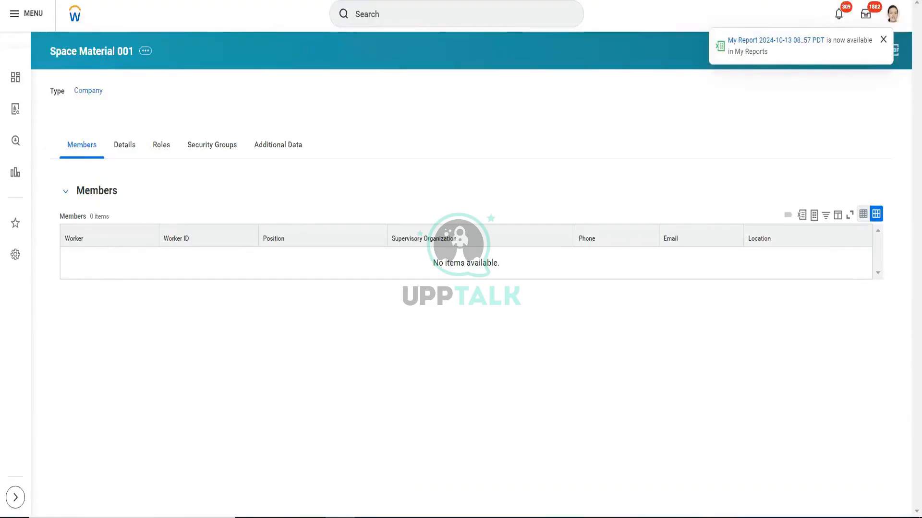
left_click(883, 39)
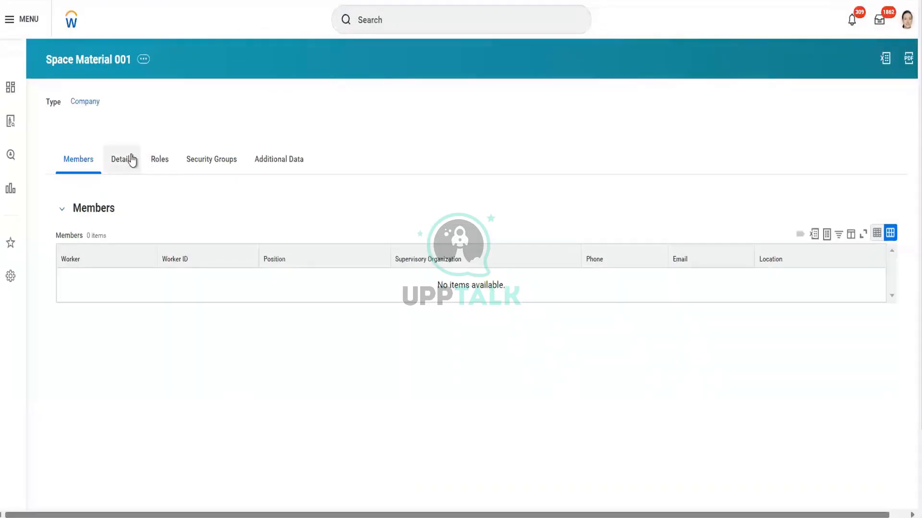
- Review the new company's details, including its availability date and currency
left_click(132, 159)
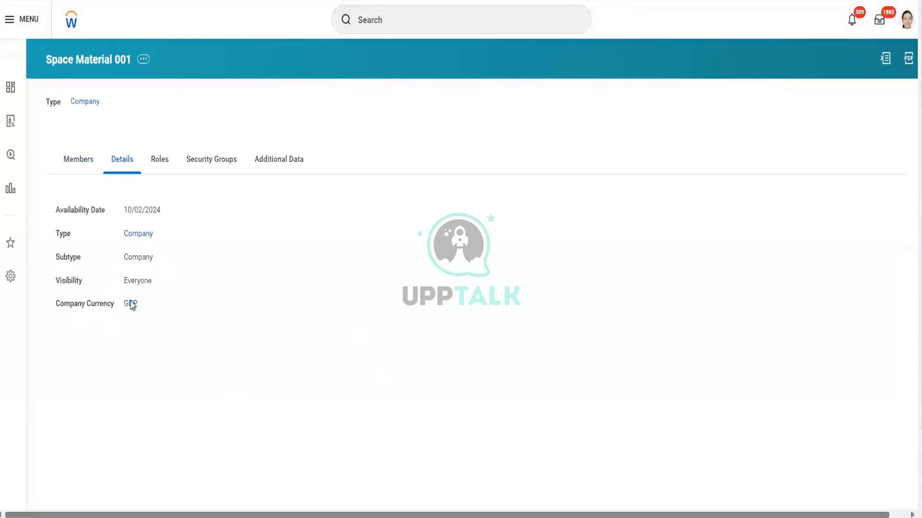
mouse_move(130, 308)
mouse_move(139, 216)
- Filter the company's assignable roles by assignee, including all three listed workers and leaving out blanks
left_click(161, 165)
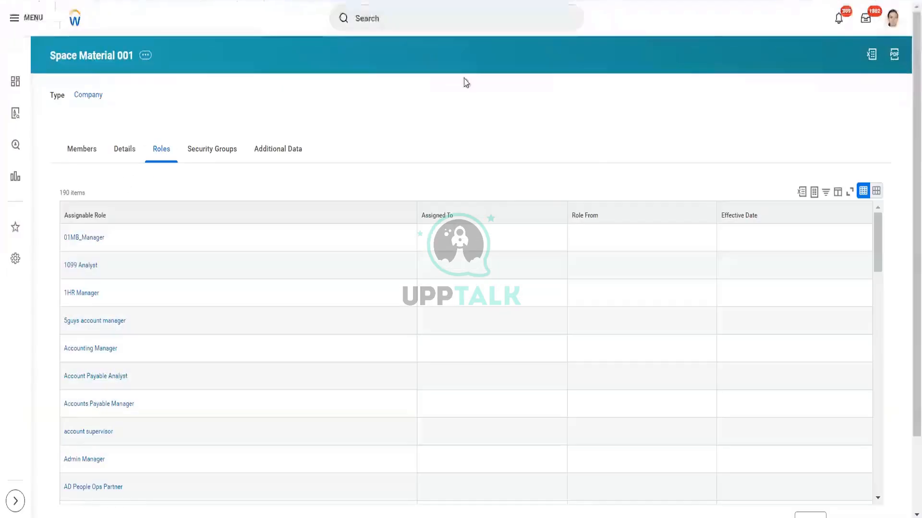
left_click(461, 224)
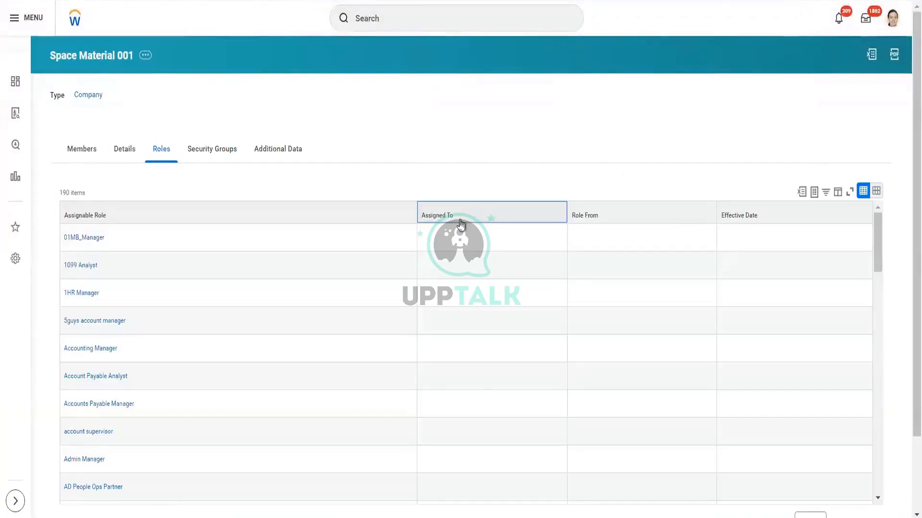
left_click(556, 363)
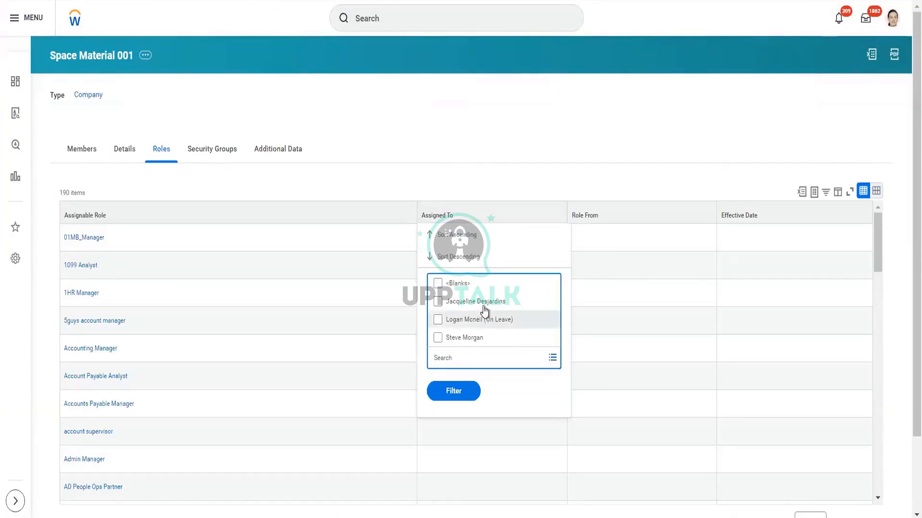
left_click(484, 307)
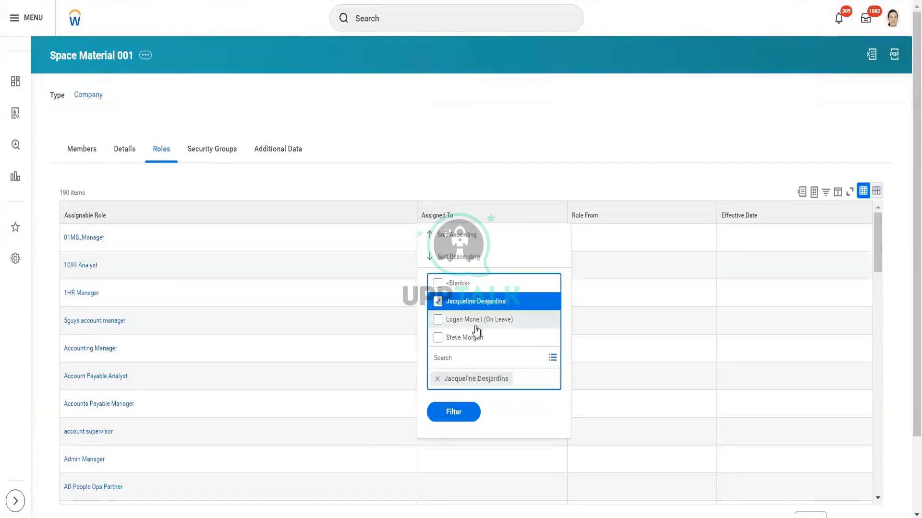
left_click(479, 320)
left_click(470, 341)
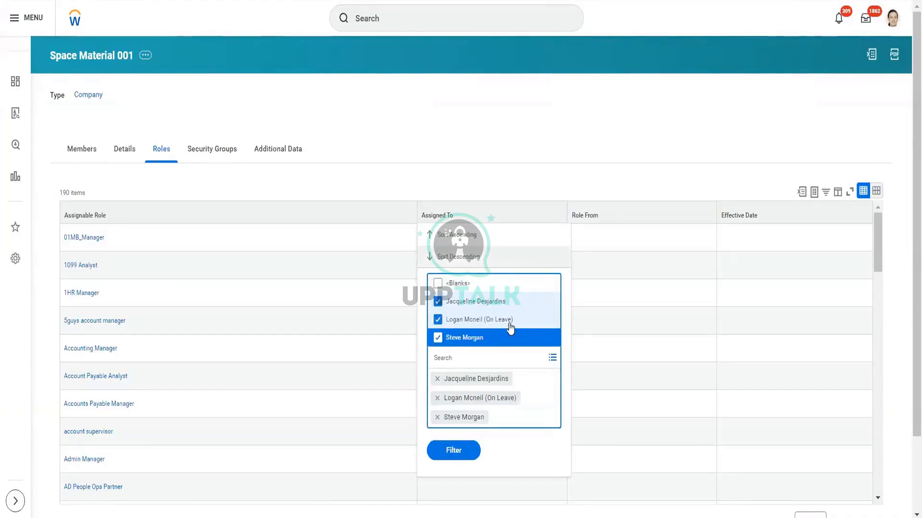
left_click(455, 451)
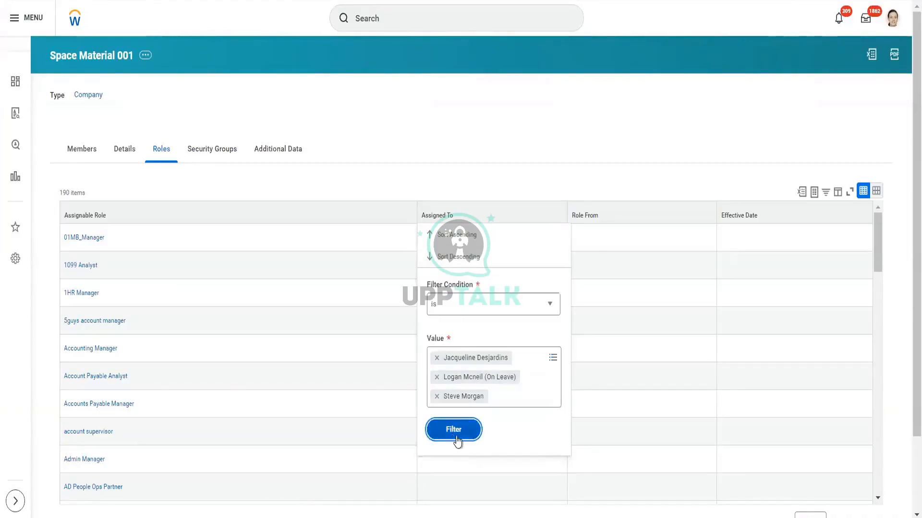
left_click(455, 439)
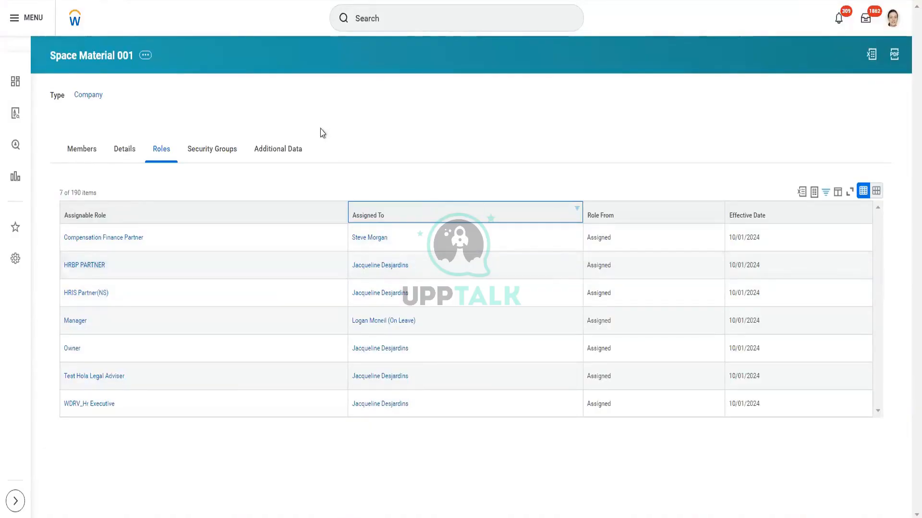
- Review the company's security groups, additional data and members
left_click(215, 145)
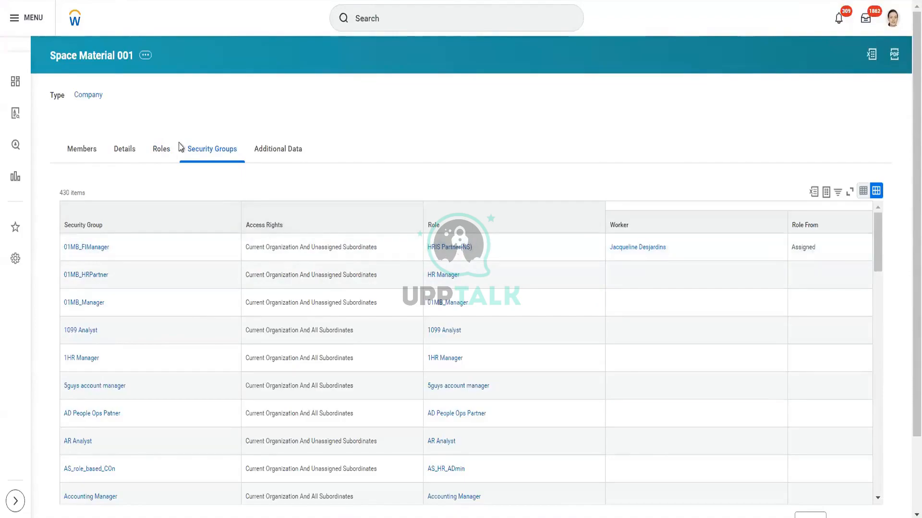
left_click(284, 157)
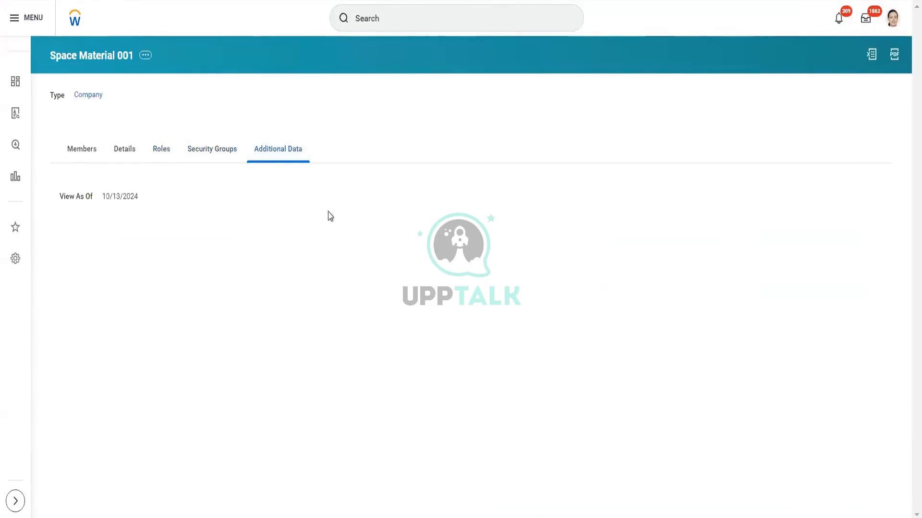
left_click(75, 156)
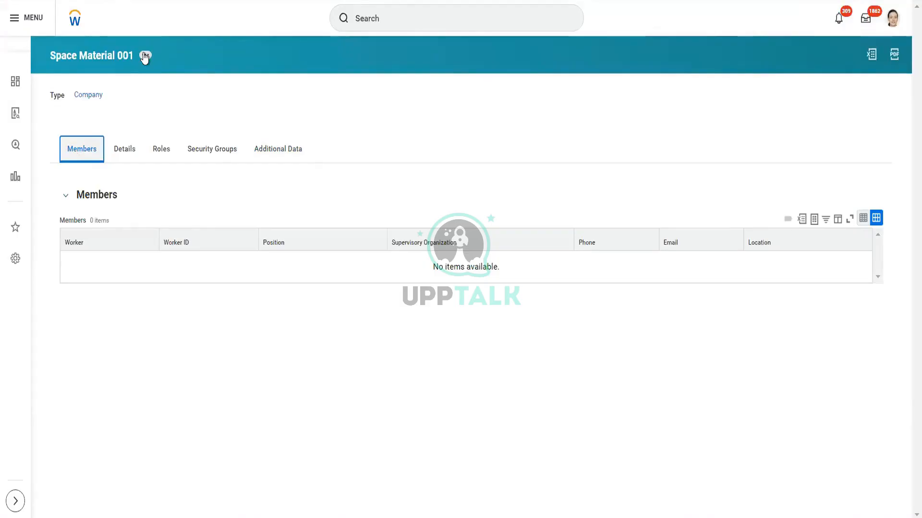
- Display the company-related actions available for Space Material 001
left_click(145, 55)
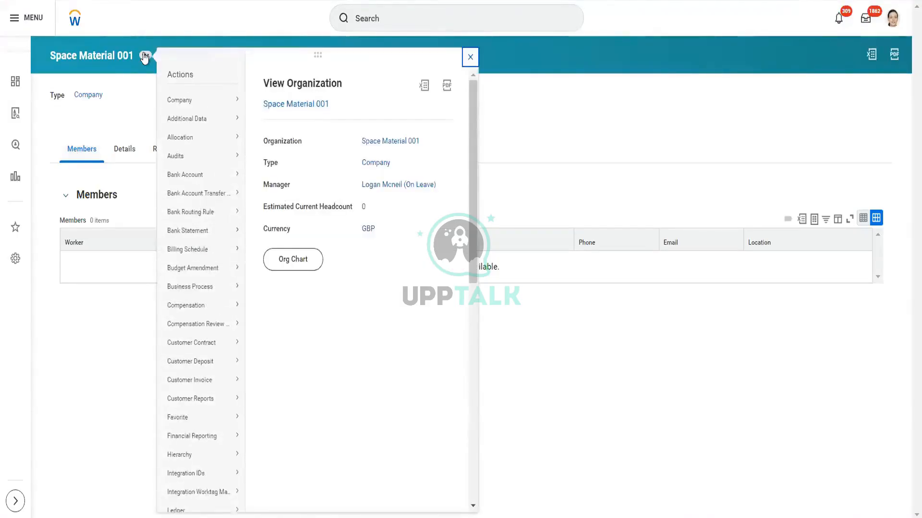
mouse_move(199, 106)
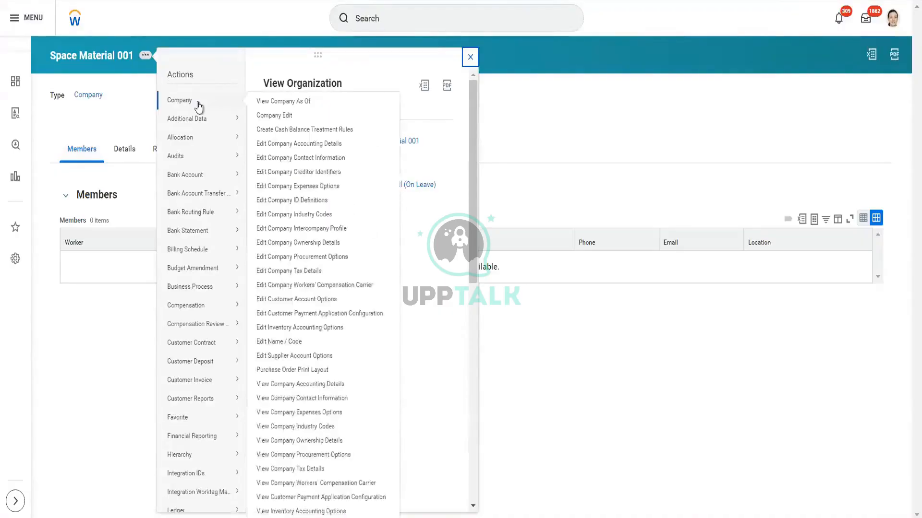
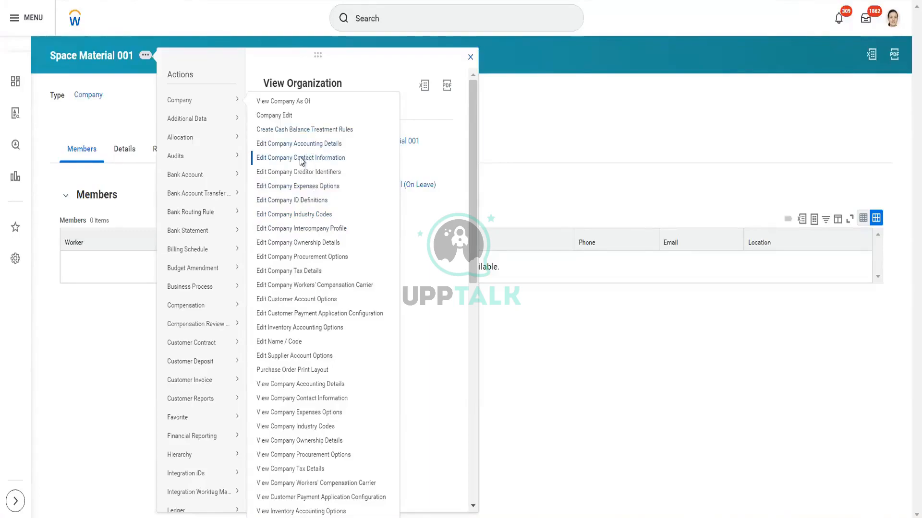
- Add a phone entry to Space Material 001's contact information with country code United Kingdom (+44) and the company's phone number
left_click(302, 160)
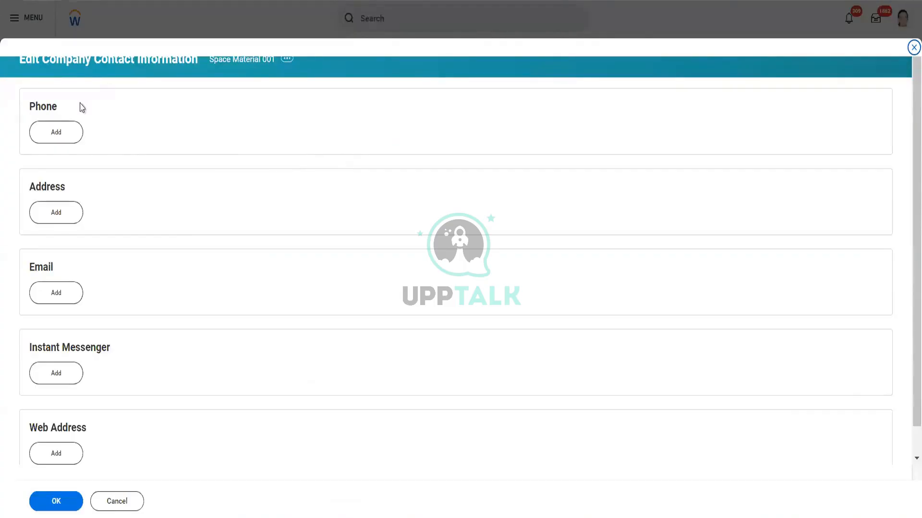
left_click(71, 131)
scroll(121, 187, "down", 1)
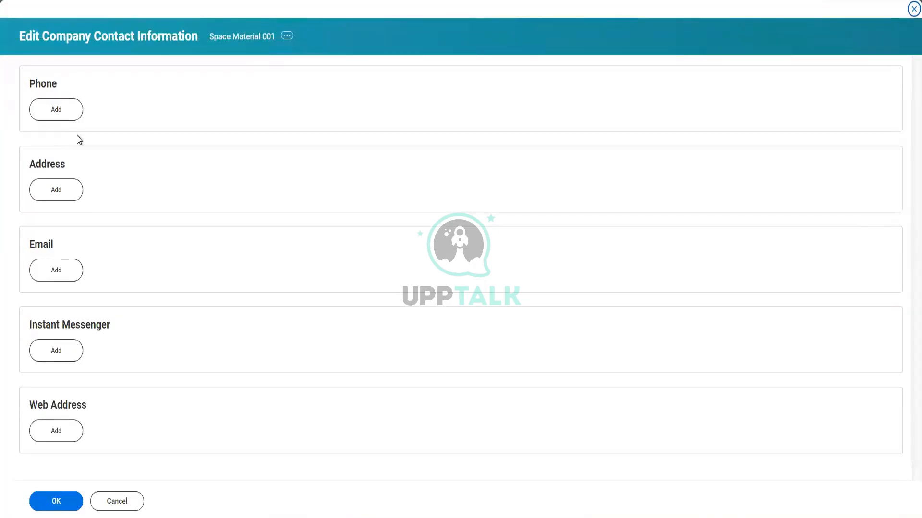
left_click(66, 116)
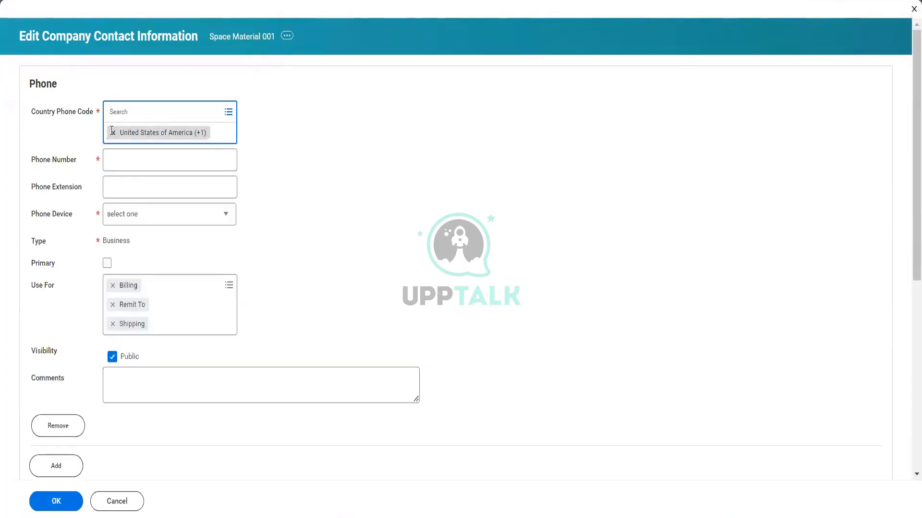
left_click(112, 133)
type("uni")
- Set the phone device to Landline, mark the phone as primary, and save the company's contact information
left_click(195, 200)
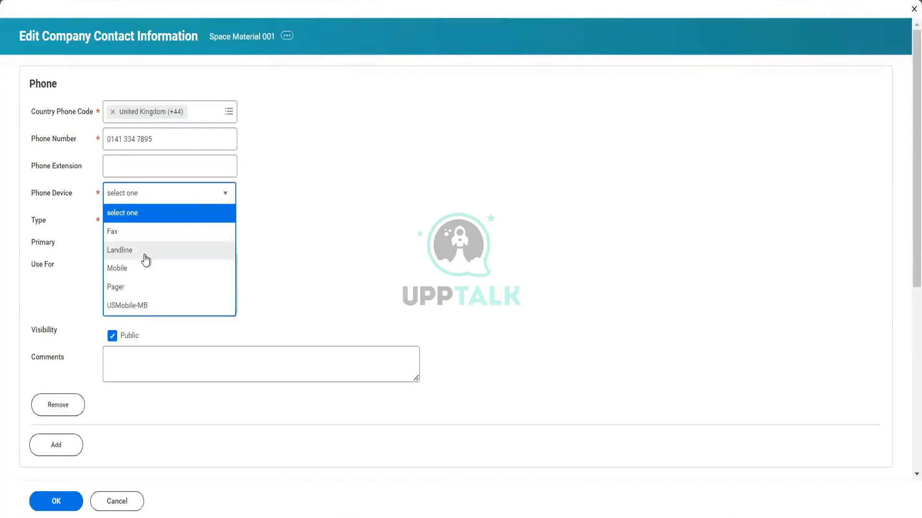
left_click(146, 259)
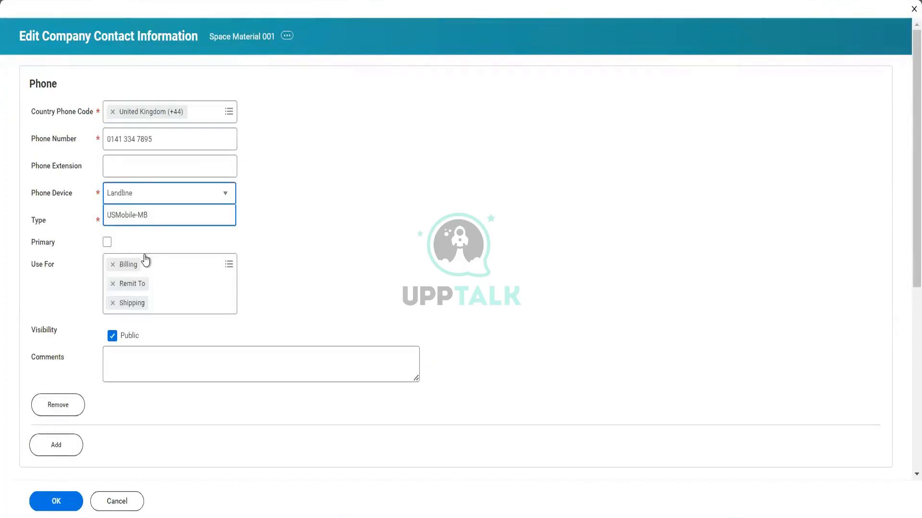
left_click(107, 242)
scroll(291, 301, "down", 4)
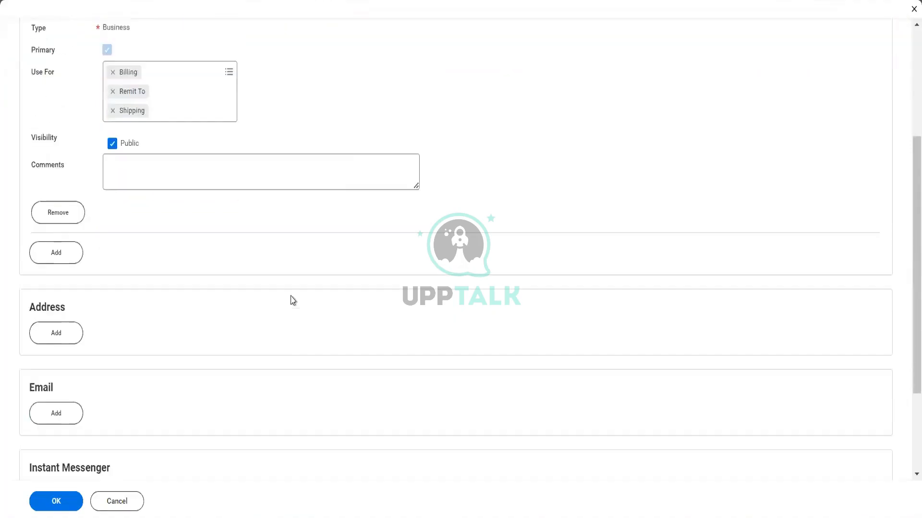
left_click(65, 510)
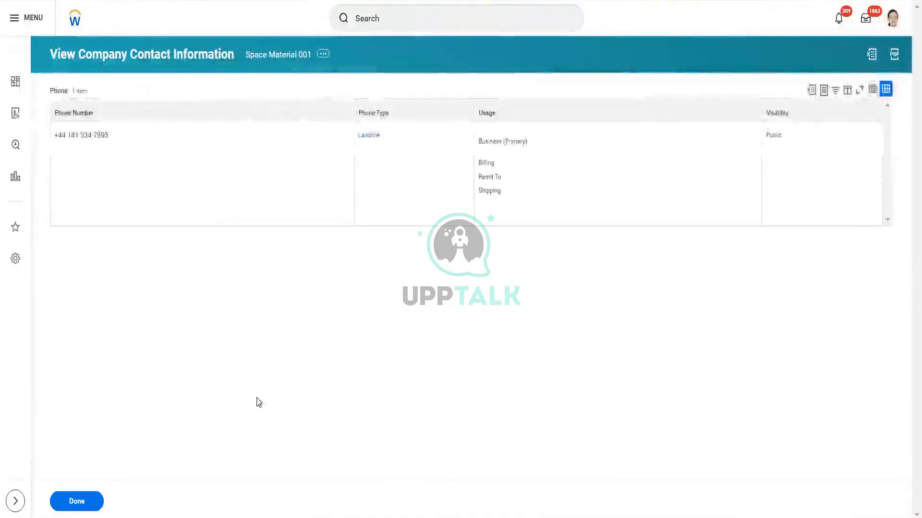
left_click(82, 502)
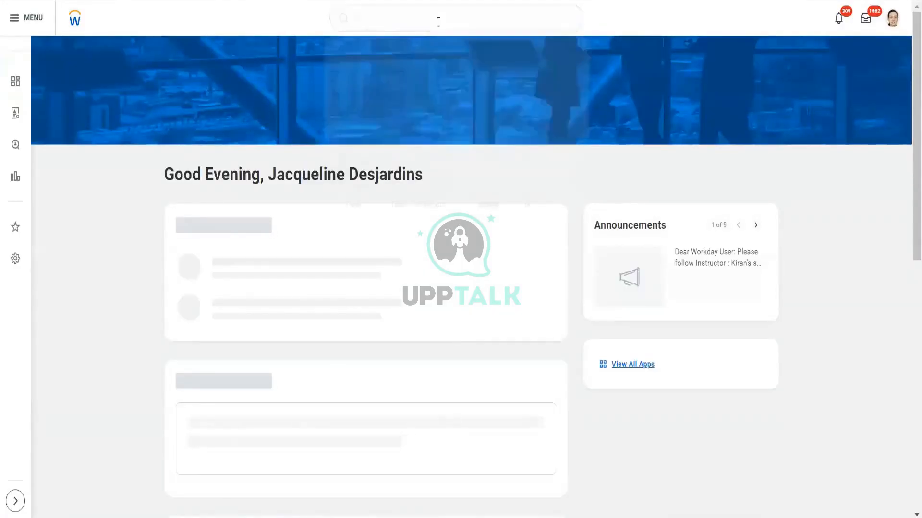
- Find the Reorganizations report and run it without start or end dates, leaving out inactive reorganizations
left_click(438, 21)
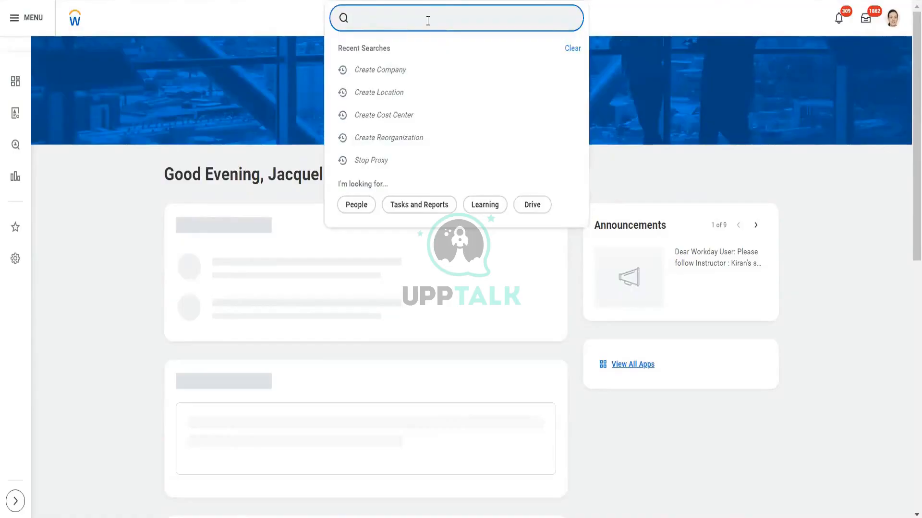
type("reorg")
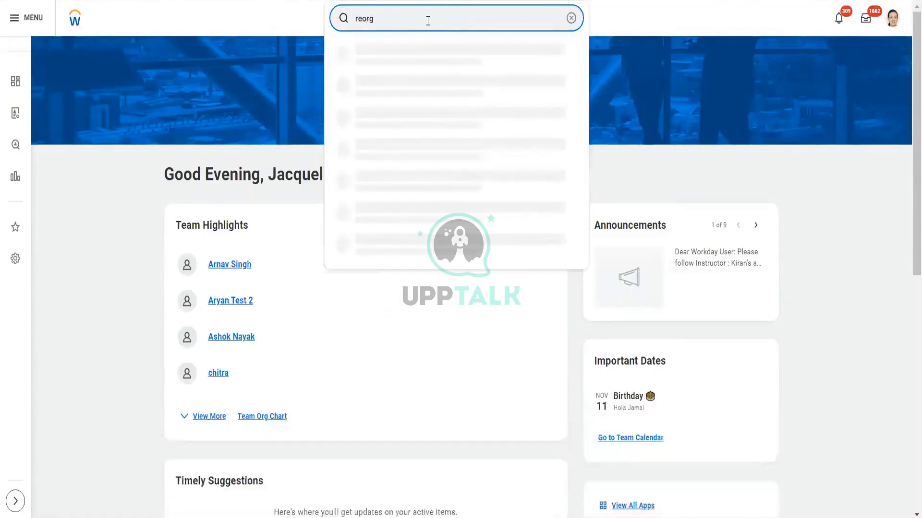
type("a")
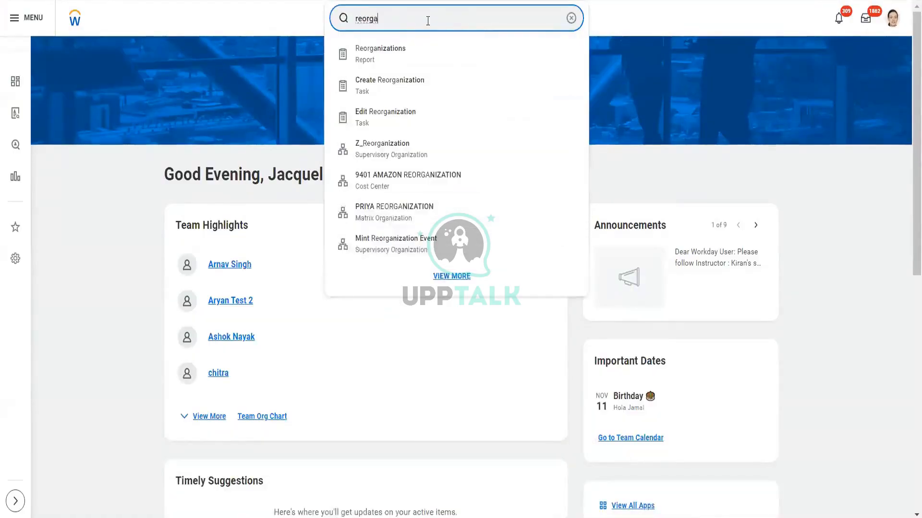
left_click(389, 63)
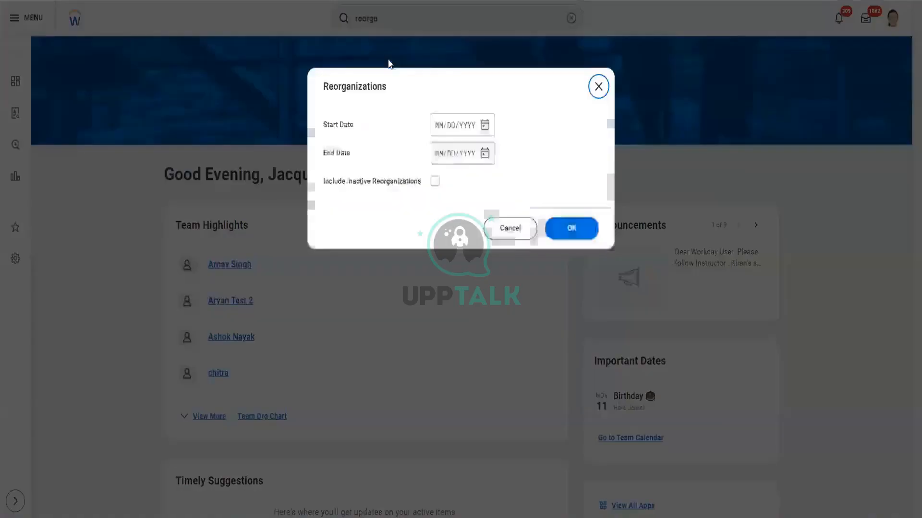
left_click(566, 228)
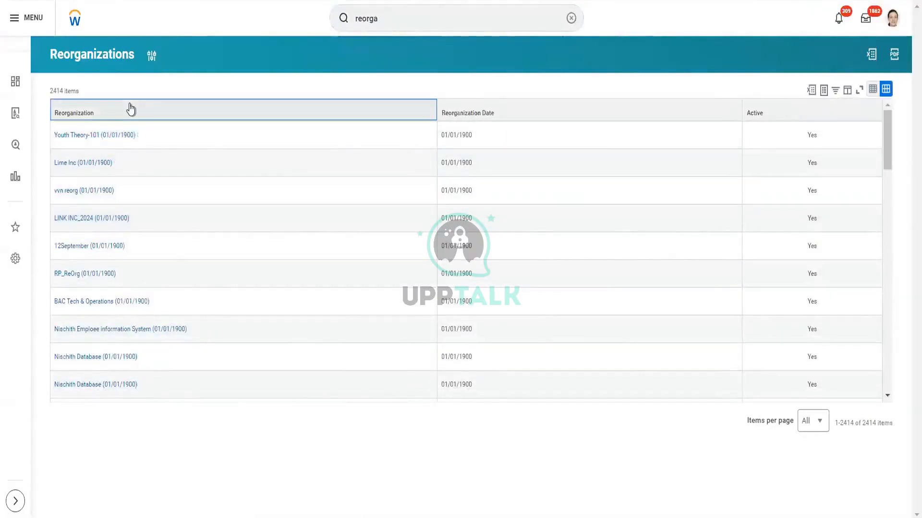
- Filter the Reorganization column to the value CF Workday HCM 001 (10/01/2024)
left_click(128, 110)
left_click(109, 252)
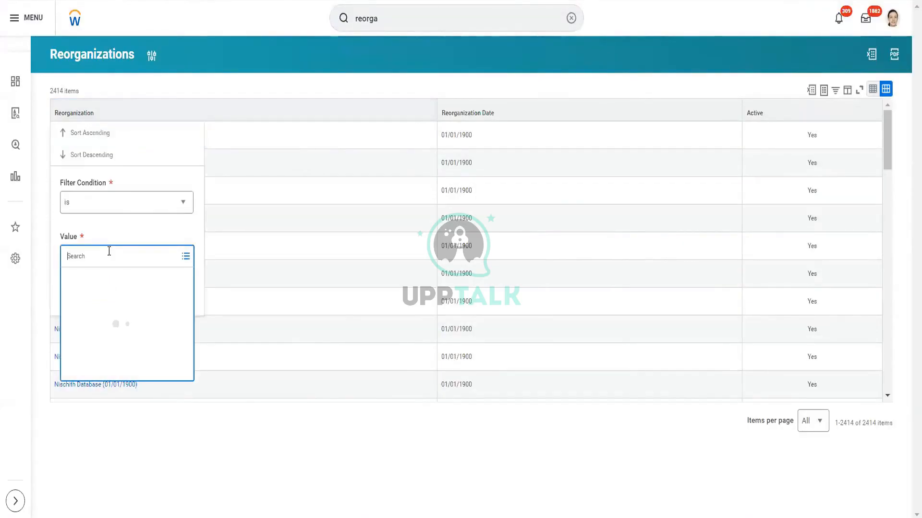
type("wor")
key("BackSpace")
key("BackSpace")
key("BackSpace")
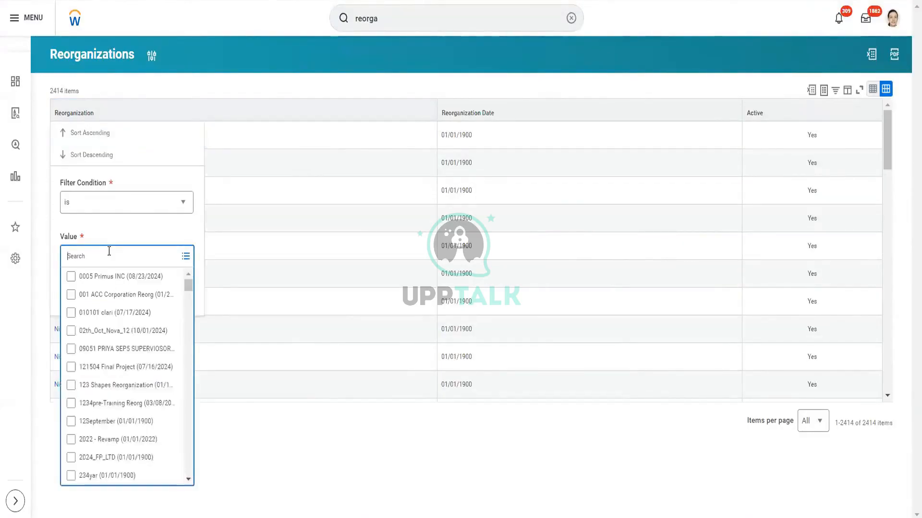
key("Return")
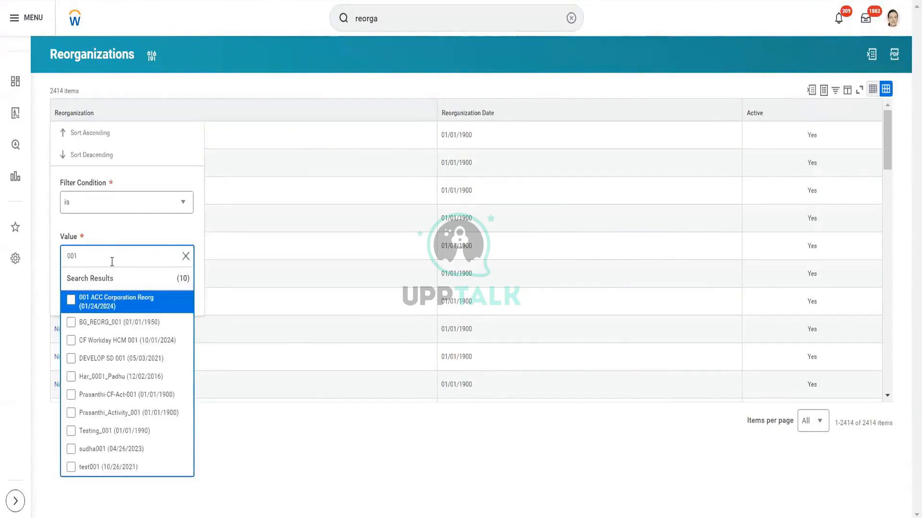
left_click(127, 342)
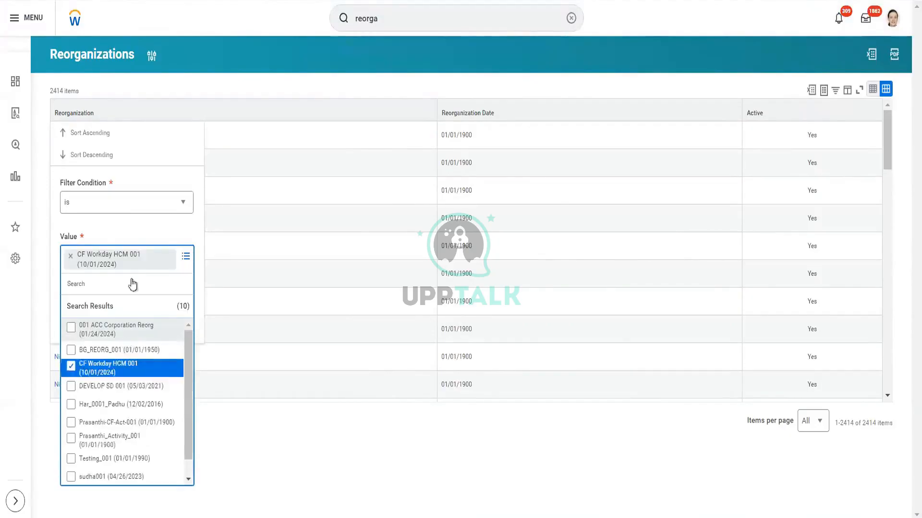
left_click(151, 234)
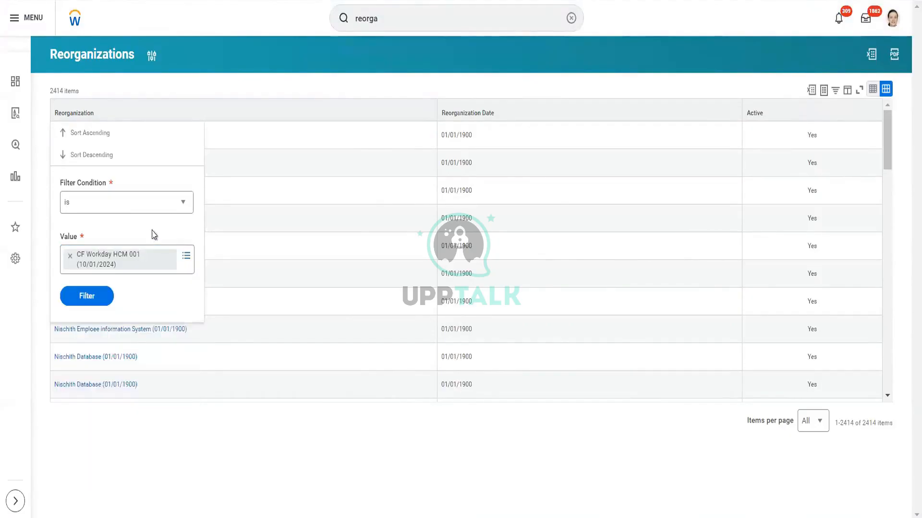
left_click(87, 296)
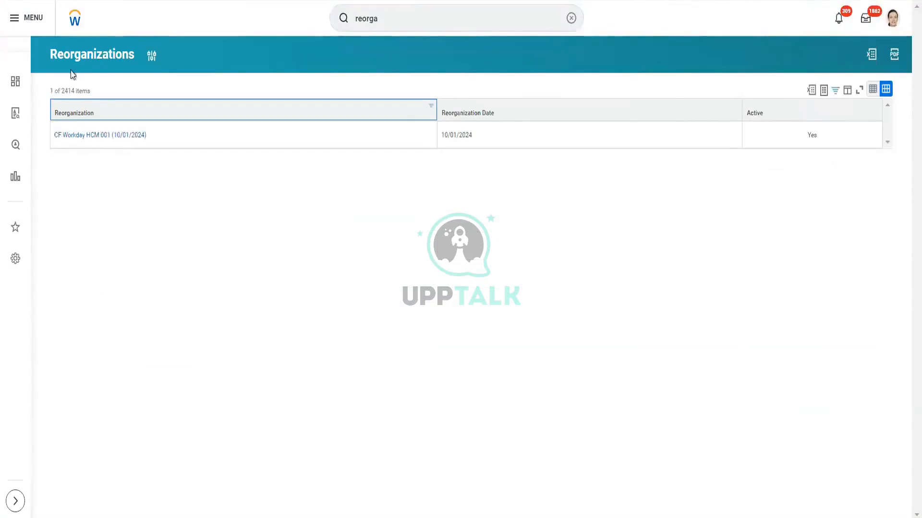
- Open the CF Workday HCM 001 reorganization and review its changes by activity and by organization
left_click(92, 136)
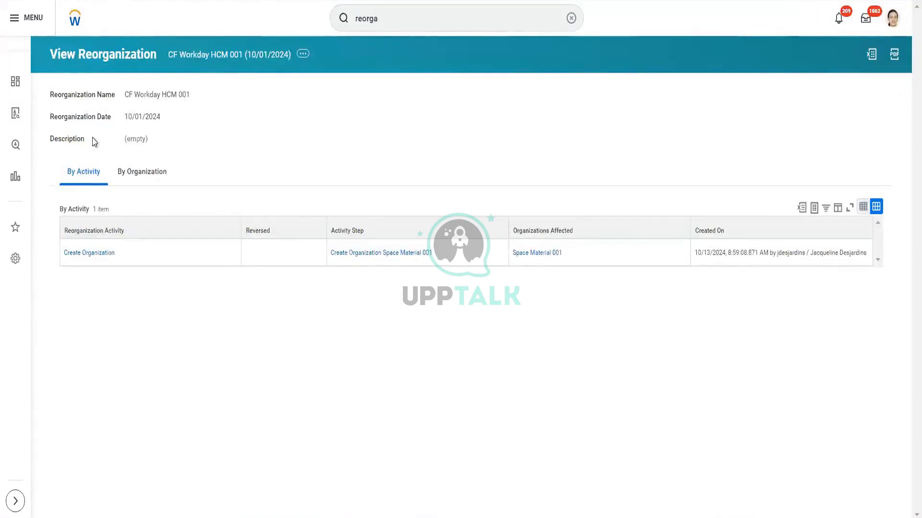
mouse_move(122, 254)
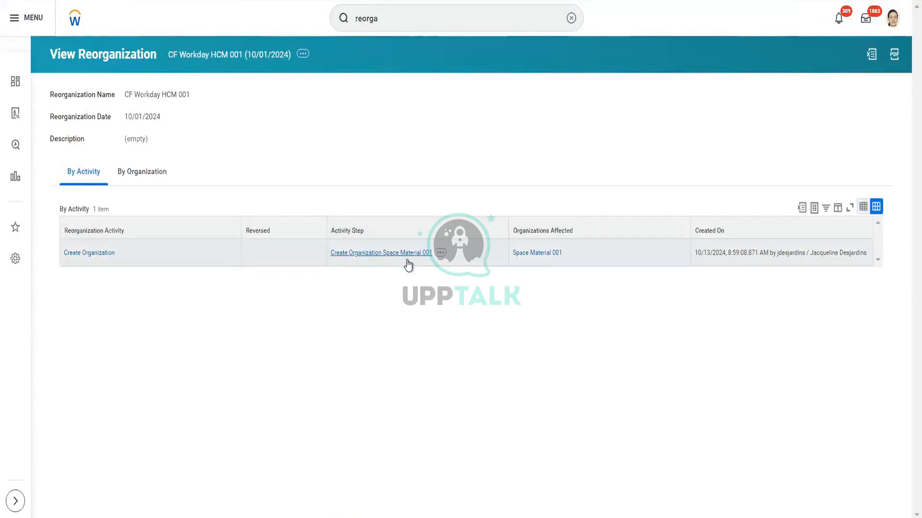
mouse_move(542, 262)
left_click(141, 175)
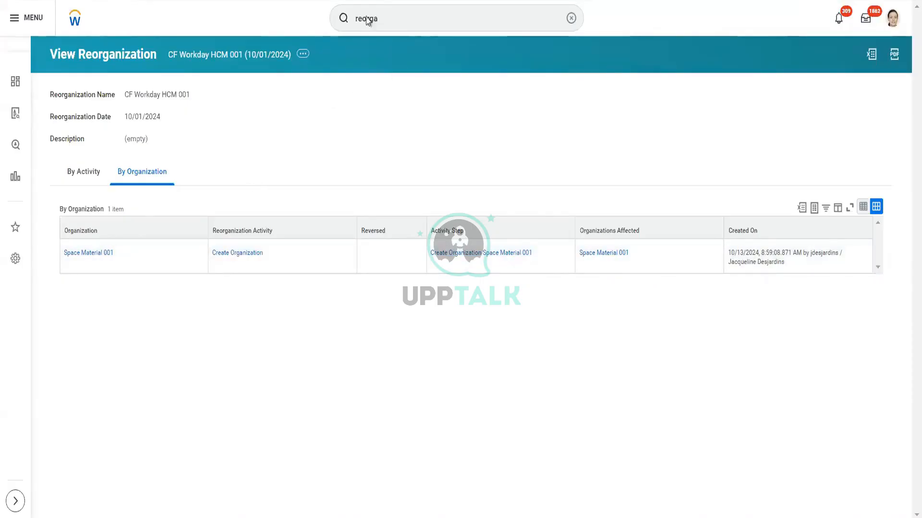
- Search for the Create Cost Center task and start it
left_click(388, 17)
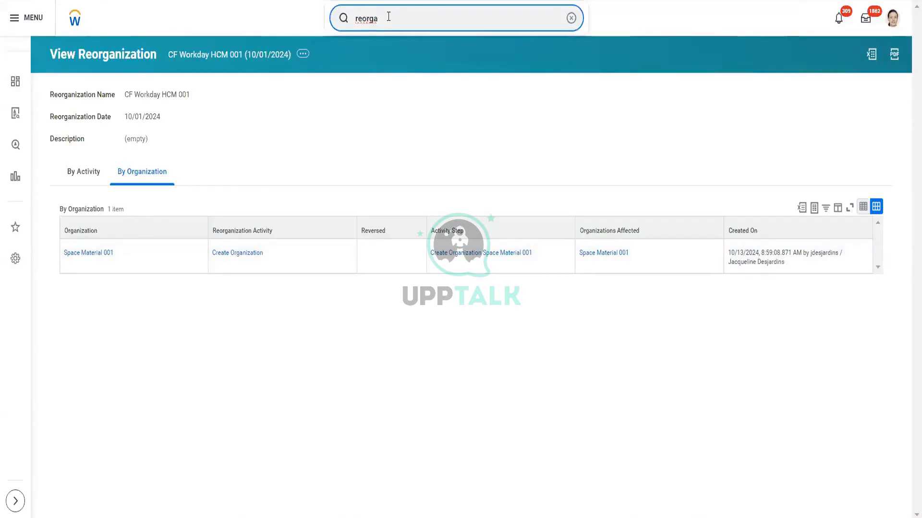
key("BackSpace")
key("BackSpace")
key("BackSpace")
key("BackSpace")
key("BackSpace")
key("BackSpace")
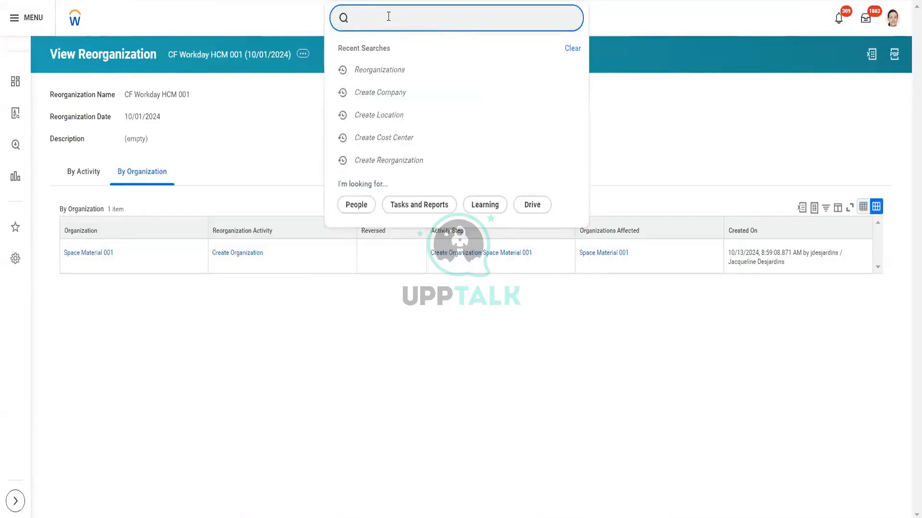
type("cre ")
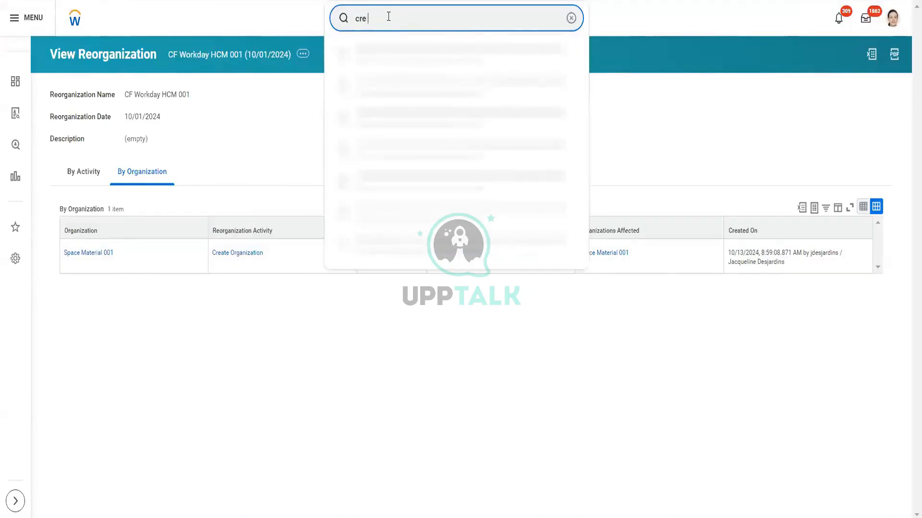
type("cost cen")
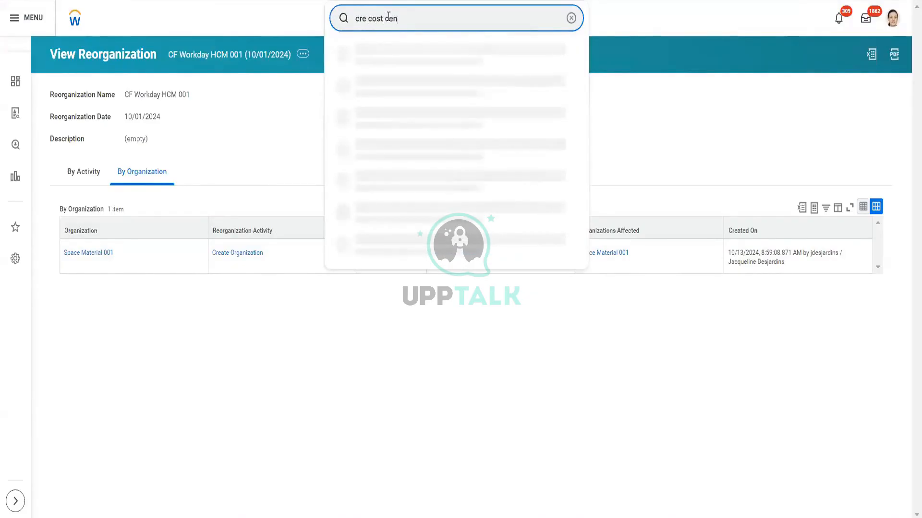
left_click(387, 56)
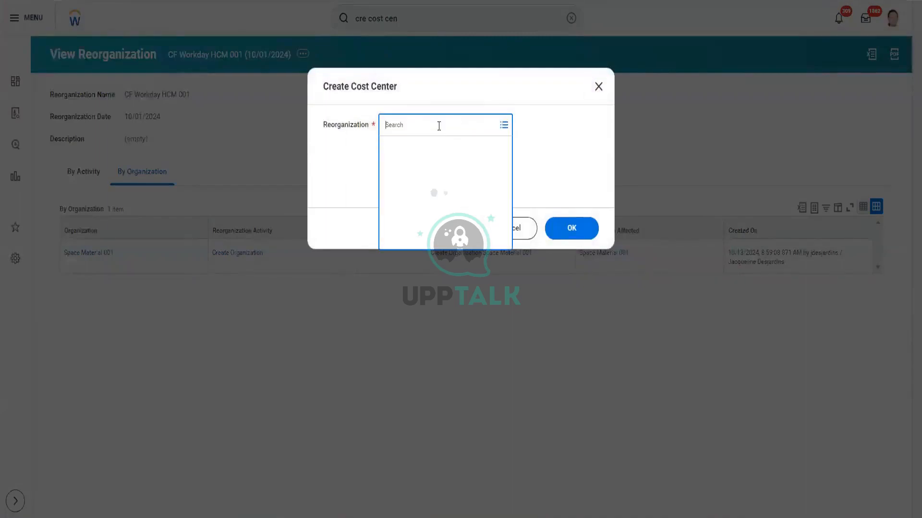
- Choose CF Workday HCM 001 (10/01/2024) as the cost center's reorganization and continue to the creation form
type("001")
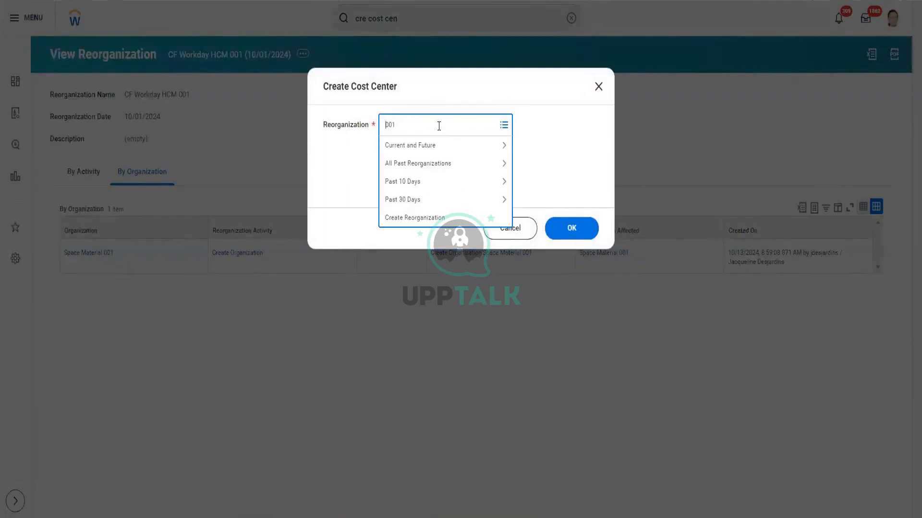
key("Home")
type("hcm")
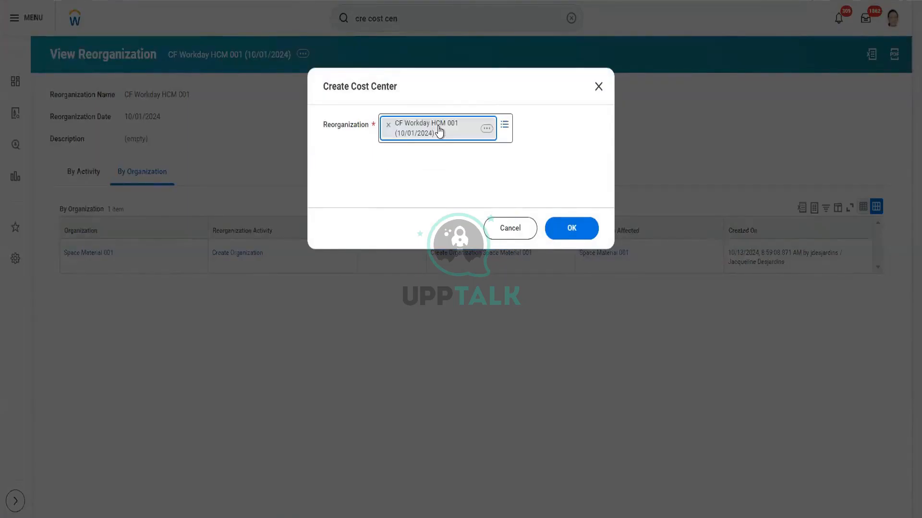
left_click(568, 232)
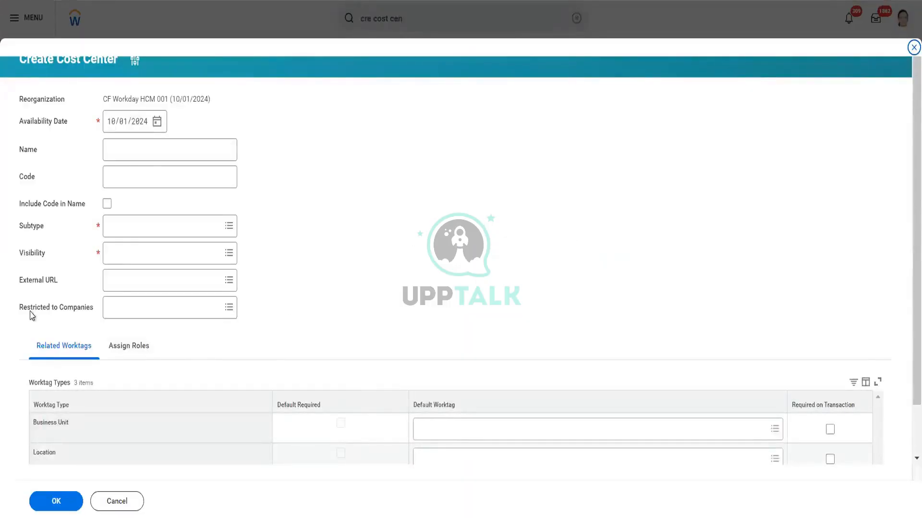
- Name the cost center CC Space Material 001
left_click_drag(18, 311, 70, 314)
left_click(71, 318)
left_click(183, 154)
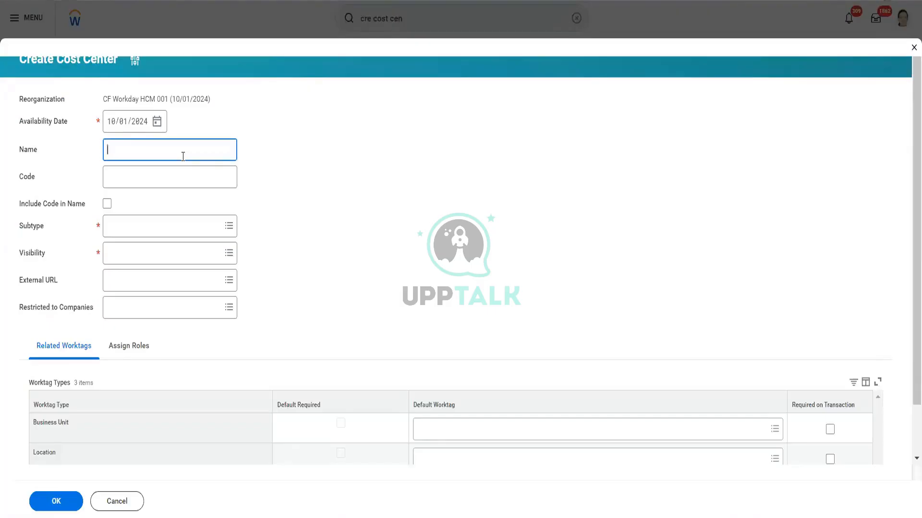
type("CC Space Material")
type("001")
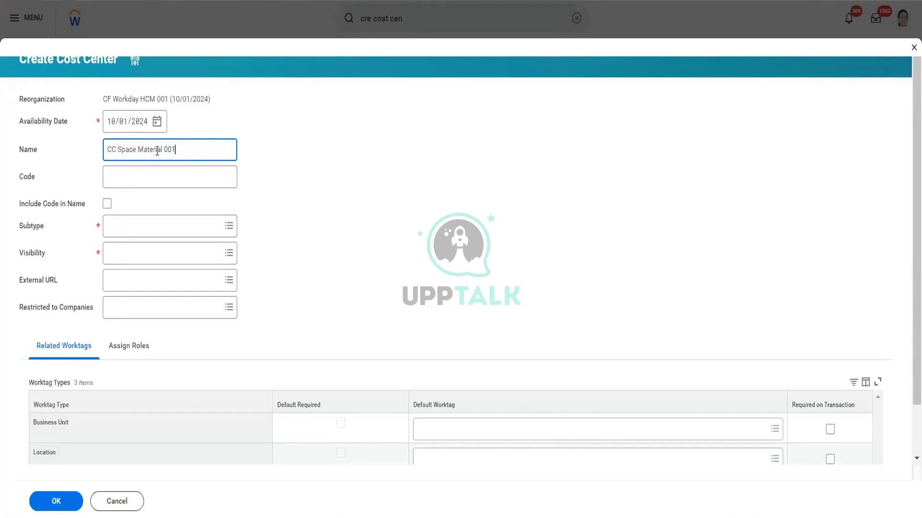
- Set the cost center's subtype to Cost Center, choosing the mixed-case option
left_click(160, 220)
type("cos")
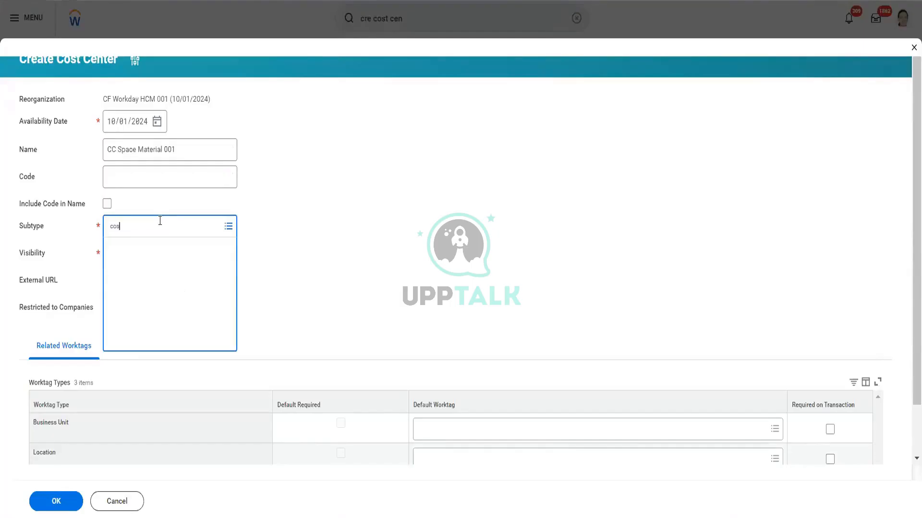
type("t cen")
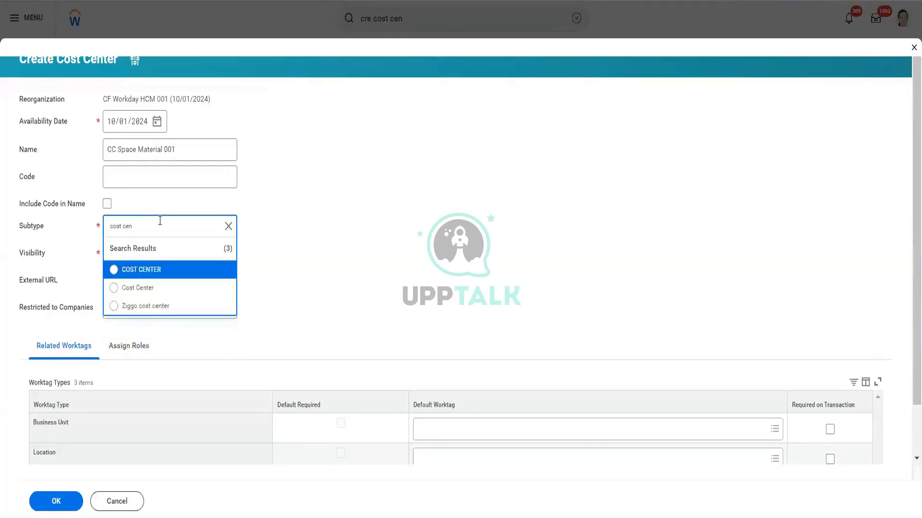
left_click(142, 289)
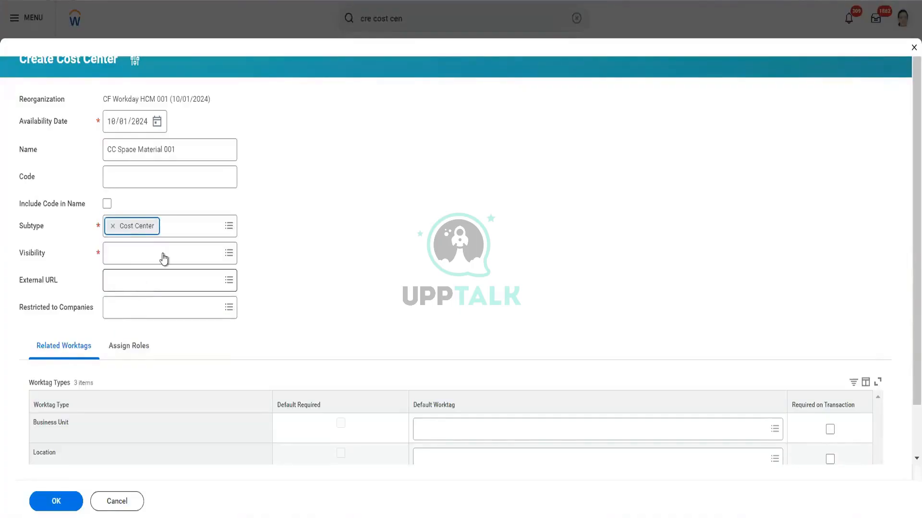
- Set the cost center's visibility to Everyone and choose Pluto_CF_001 as the default worktag for Location
left_click(228, 262)
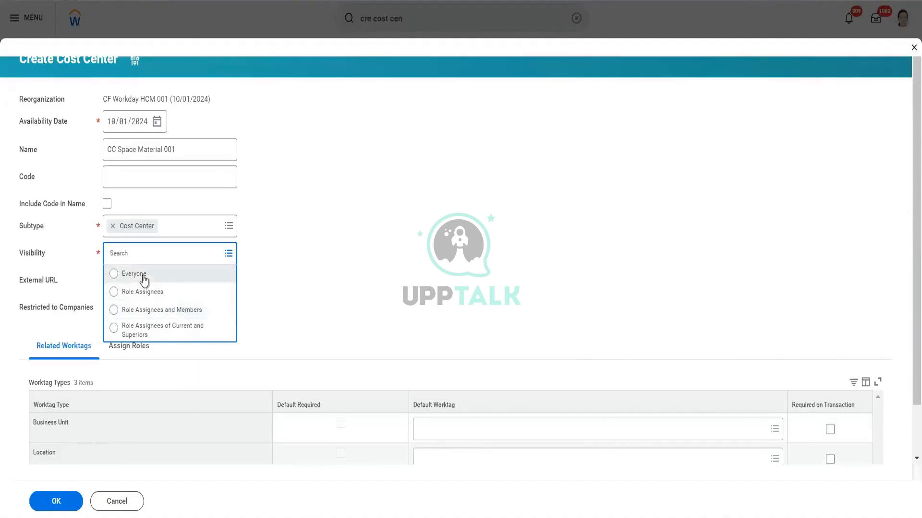
left_click(143, 276)
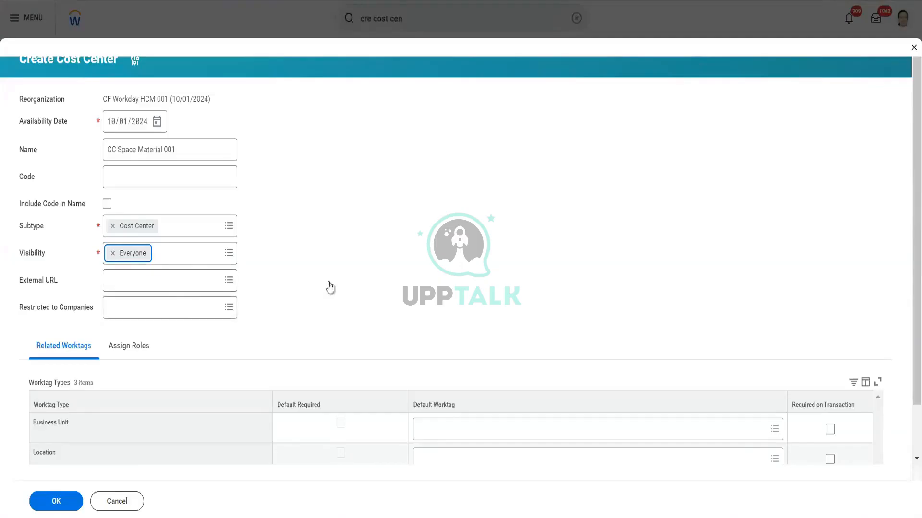
scroll(331, 287, "down", 2)
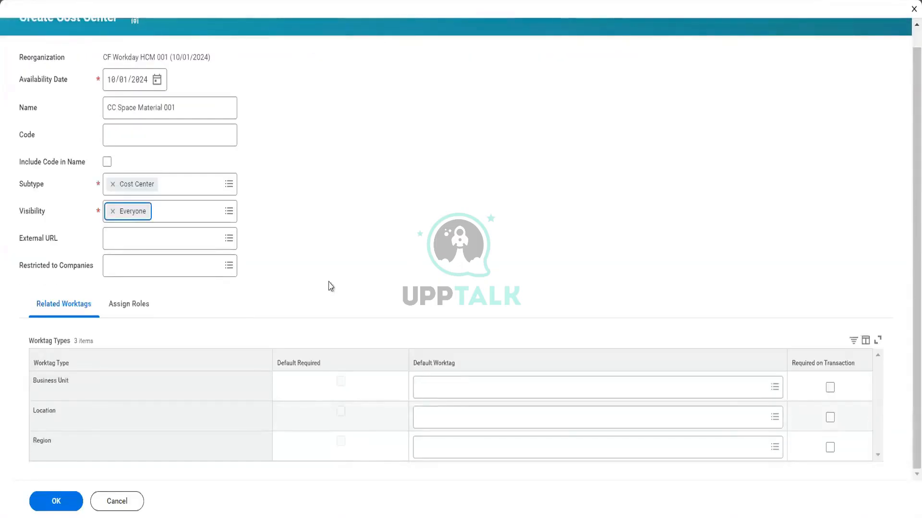
left_click(572, 417)
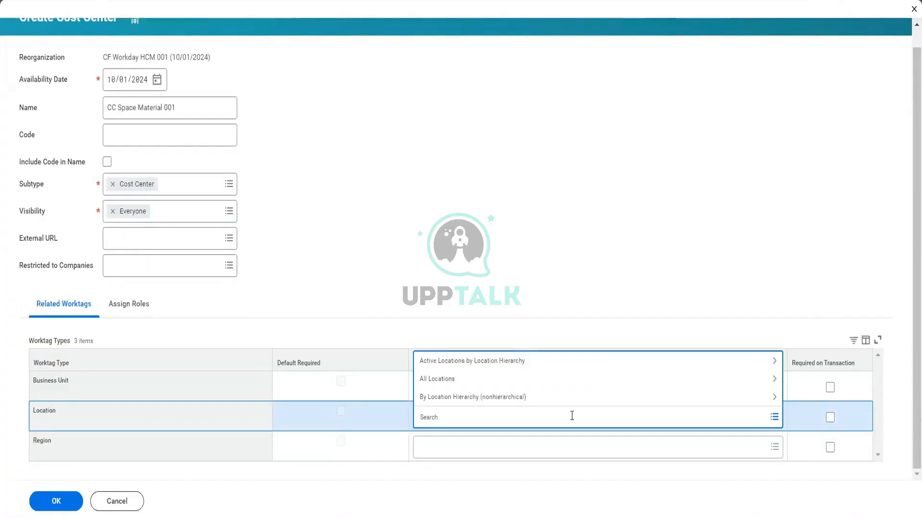
type("pluto")
key("Return")
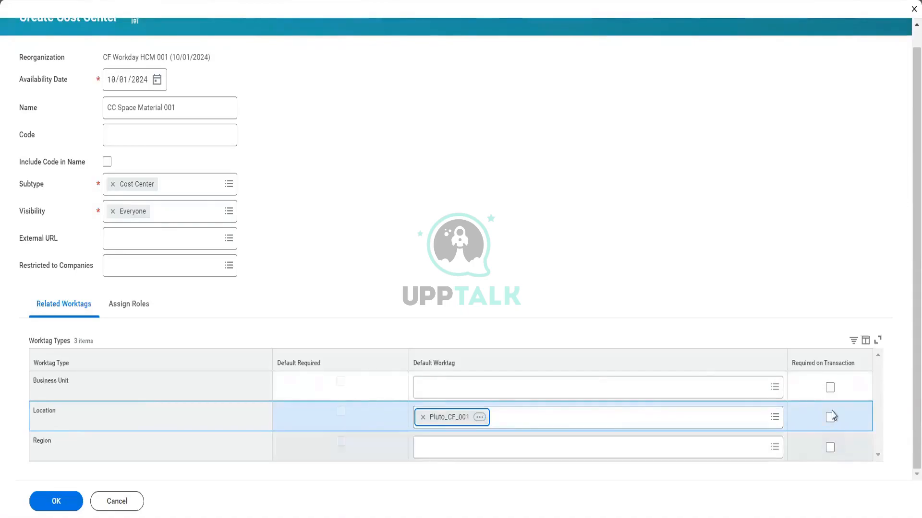
- In the cost center's role assignments, replace the WDAB_Finance_Executive1 role with Cost Center Manager
left_click(128, 307)
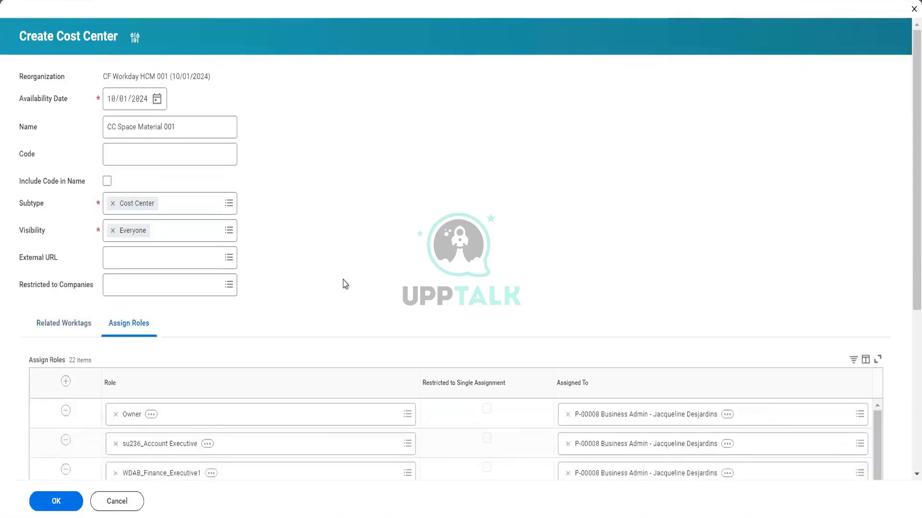
scroll(342, 284, "down", 5)
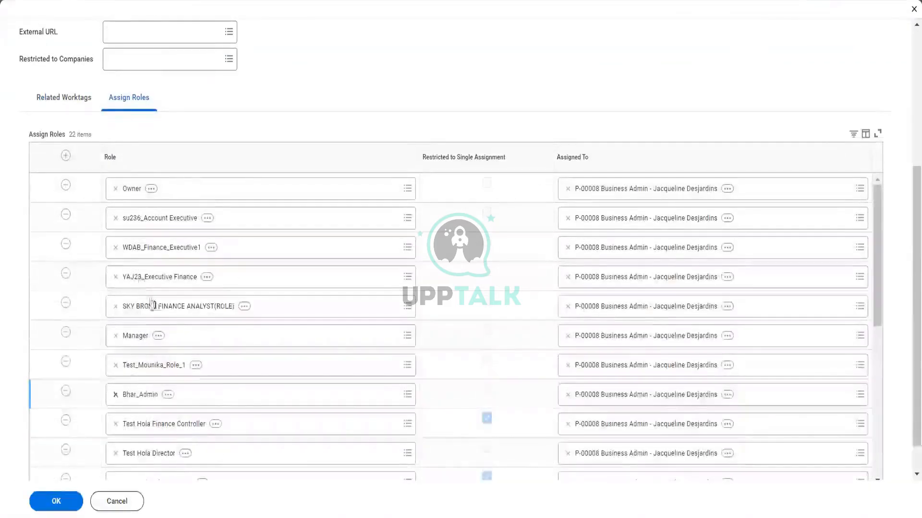
left_click(116, 248)
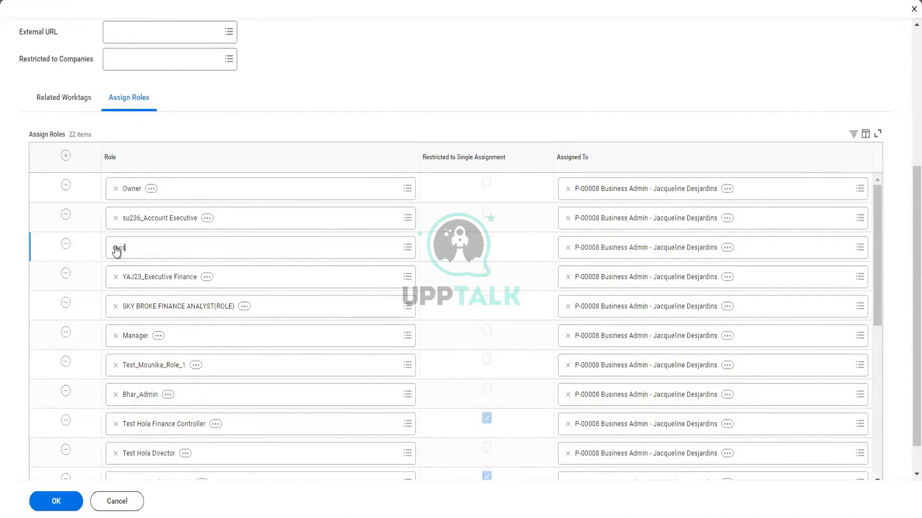
type("t cen")
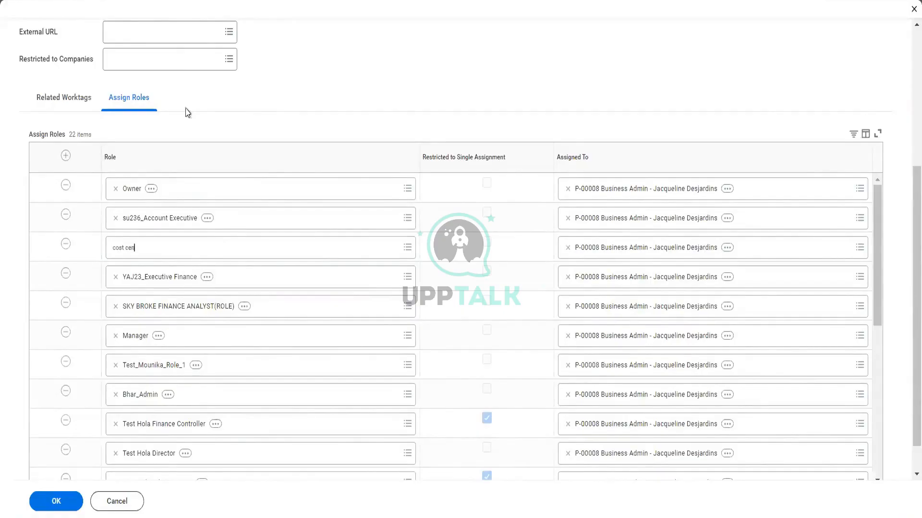
key("Return")
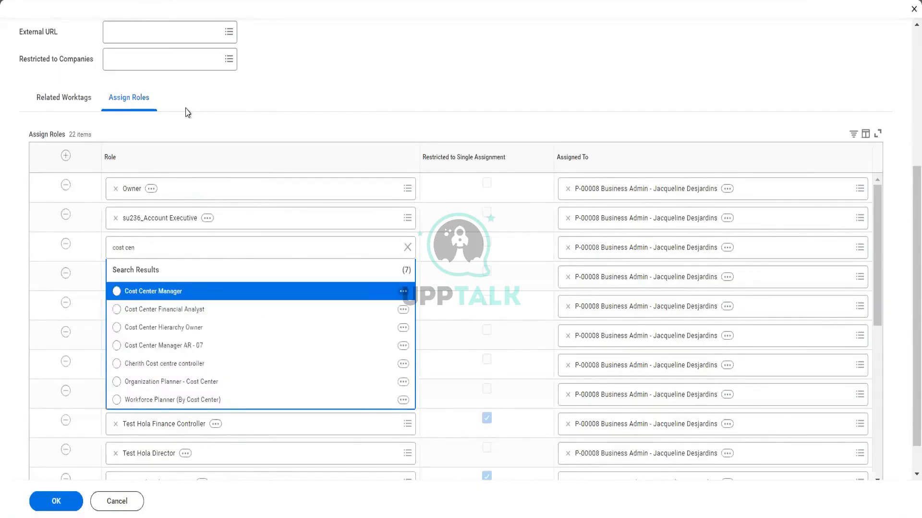
left_click(160, 296)
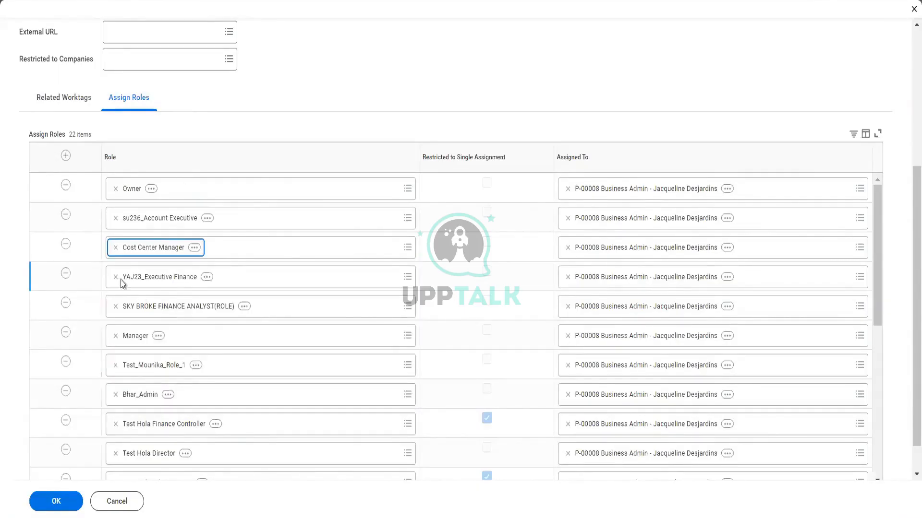
- Reassign the Cost Center Manager role from the Business Admin position to the Chief Executive Officer position
left_click(567, 248)
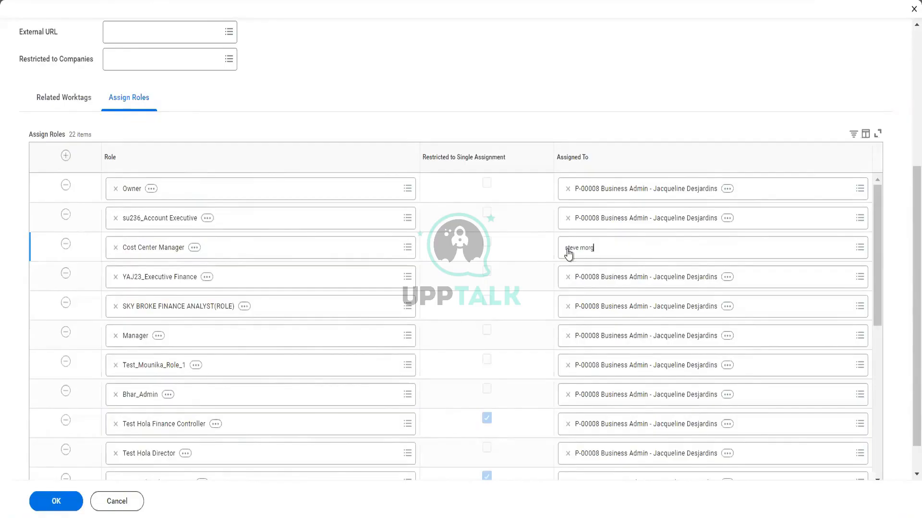
key("Return")
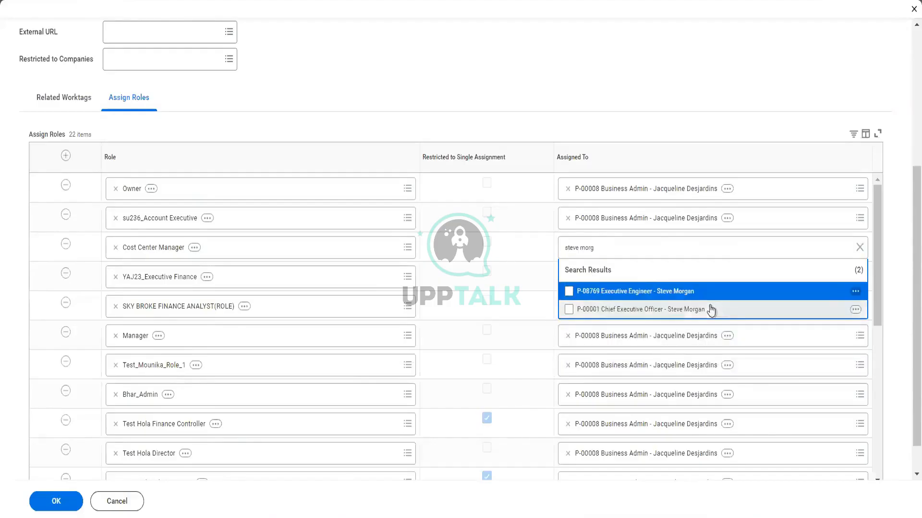
left_click(674, 312)
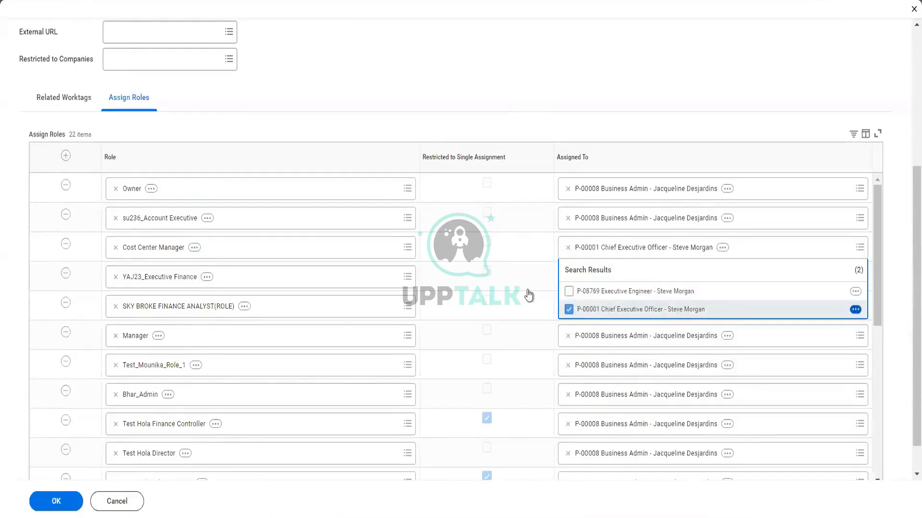
- Remove the SKY BROKE FINANCE ANALYST(ROLE), Bhar_Admin, Test Hola Finance Controller and Test Hola Director rows from the role assignments
left_click(116, 307)
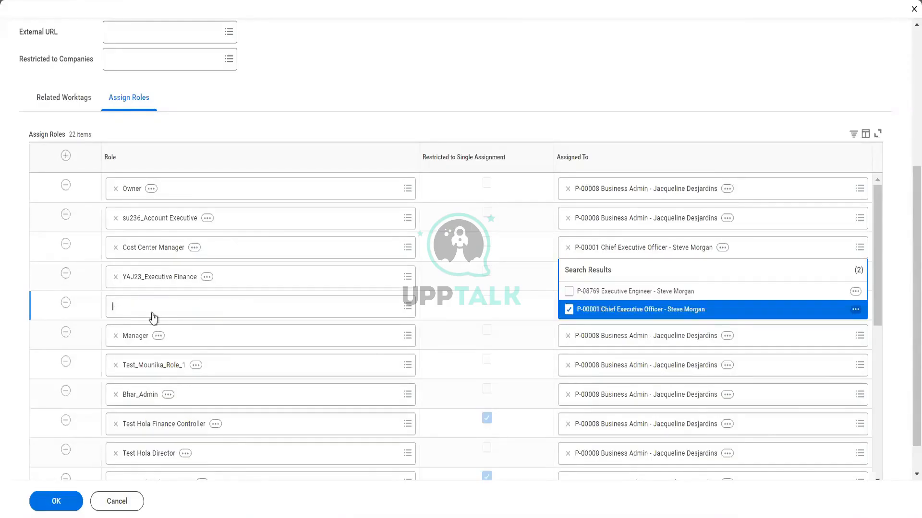
left_click(66, 304)
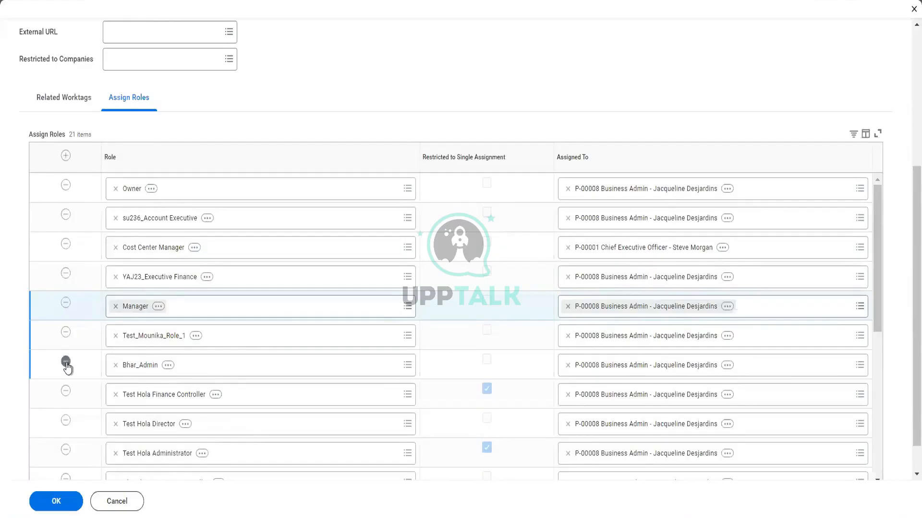
left_click(67, 364)
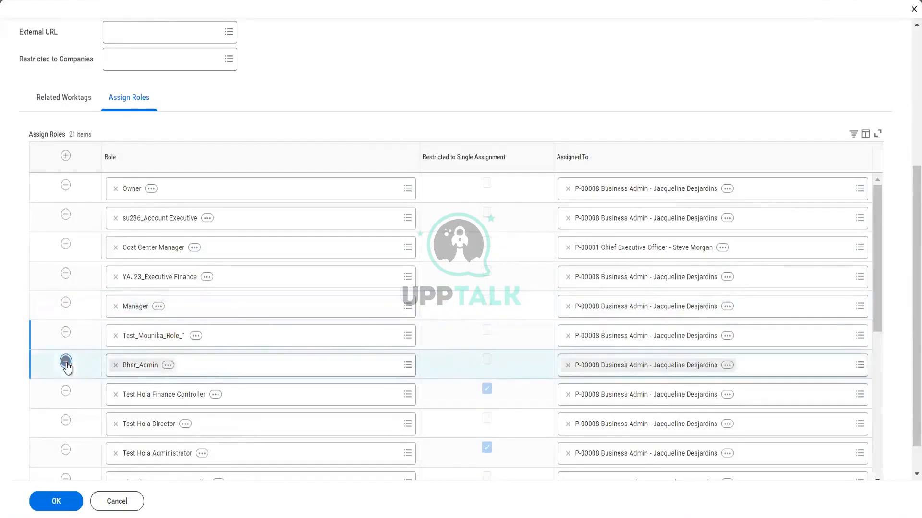
left_click(65, 361)
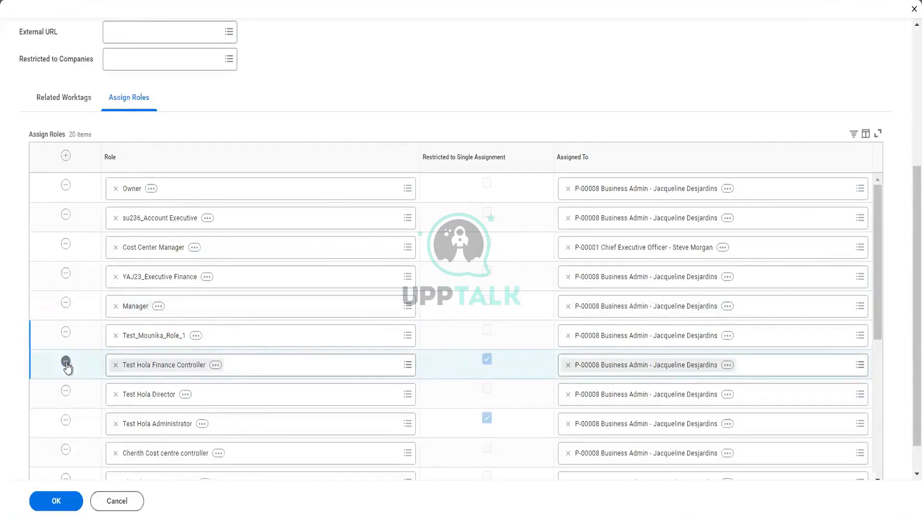
left_click(66, 363)
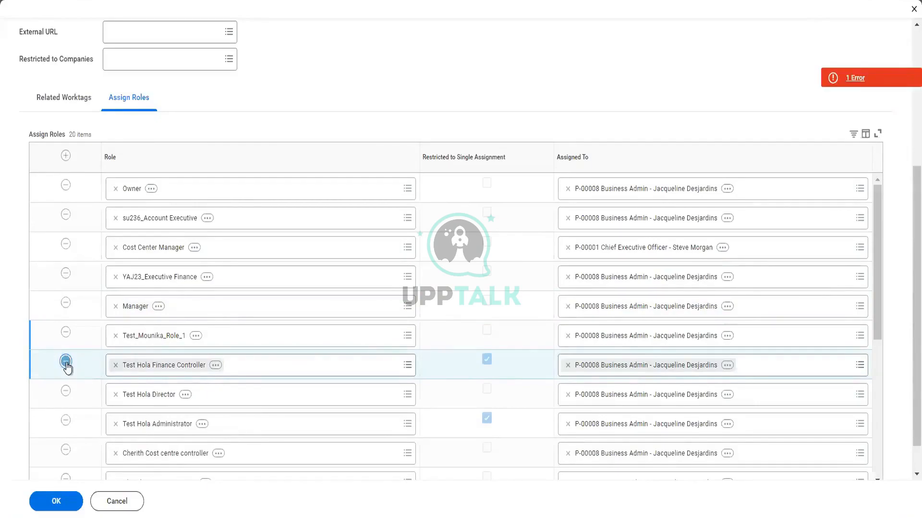
left_click(66, 362)
left_click(66, 363)
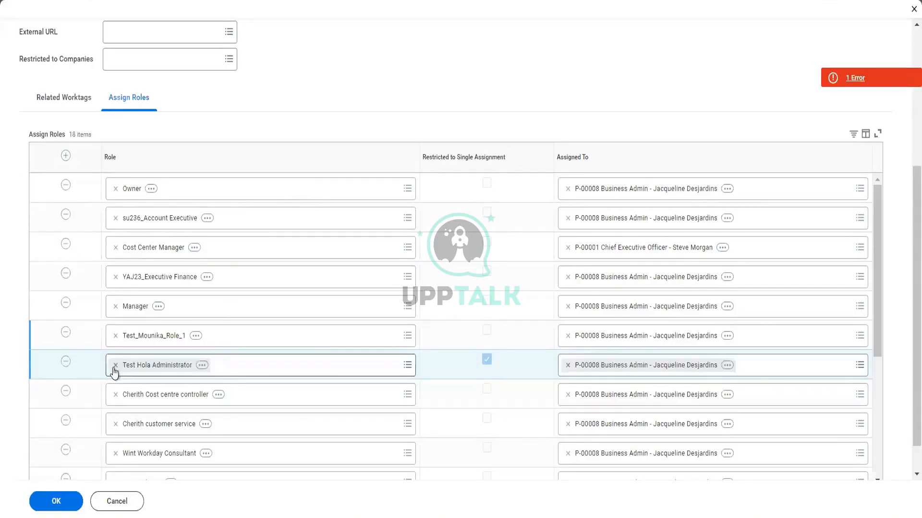
- Remove the Test Hola Administrator, customer service, Wint Workday Consultant, Test Hola Manager and Hola Project Manager roles, and submit the cost center
left_click(65, 363)
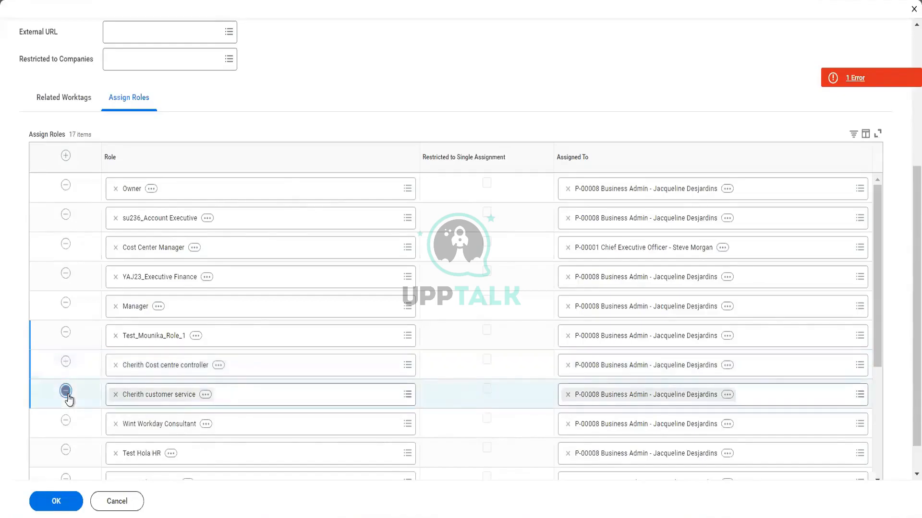
left_click(66, 391)
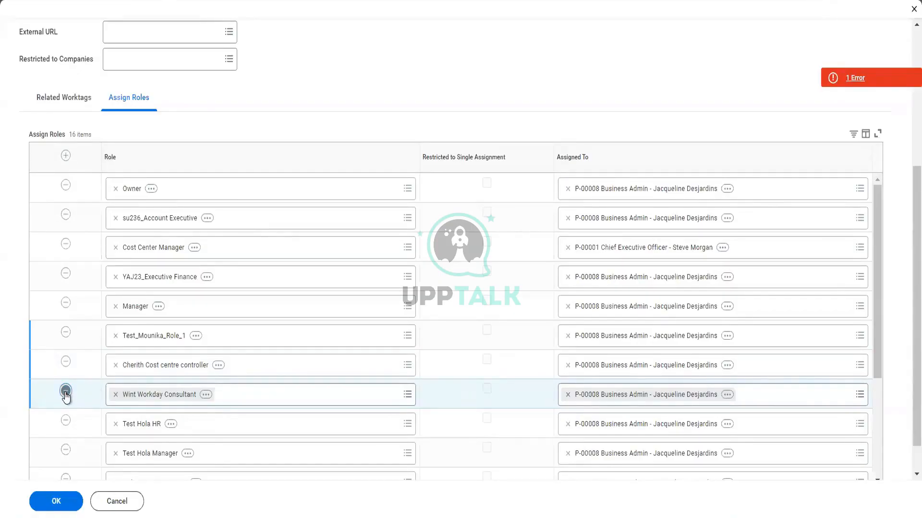
left_click(66, 392)
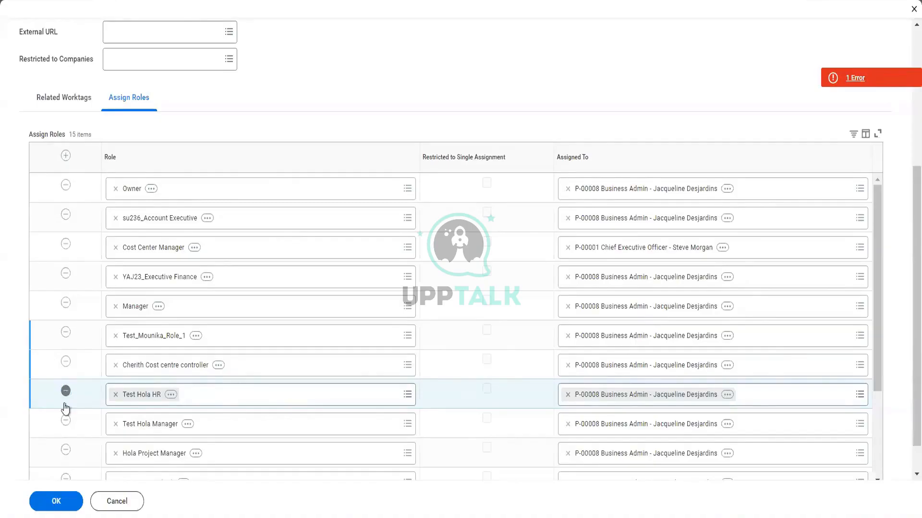
left_click(66, 420)
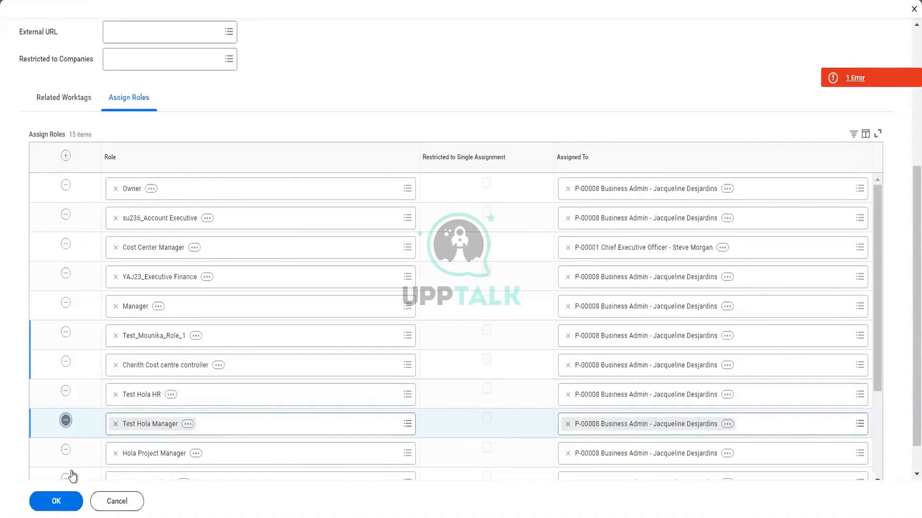
left_click(65, 424)
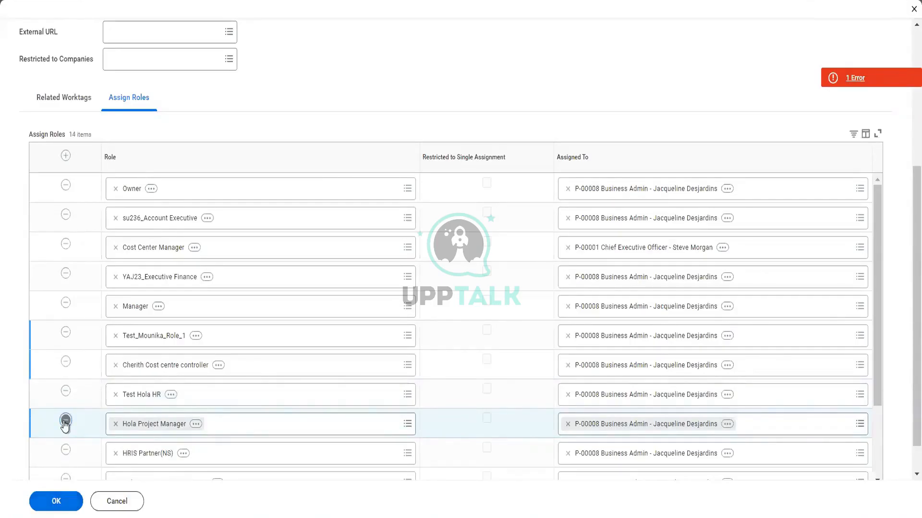
left_click(65, 421)
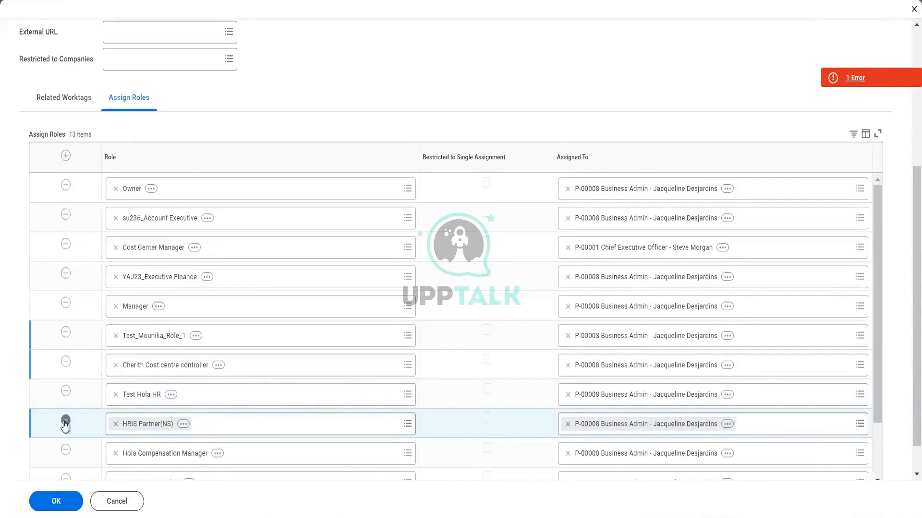
left_click(67, 452)
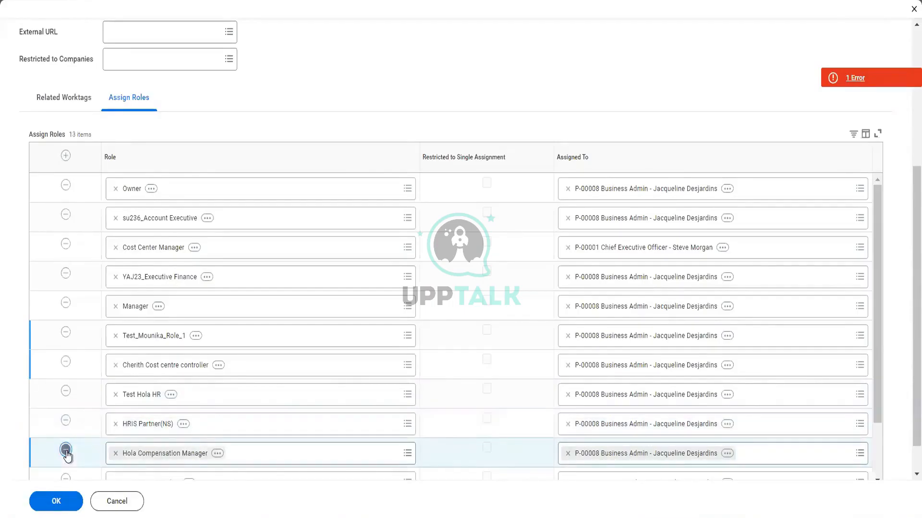
scroll(66, 456, "down", 2)
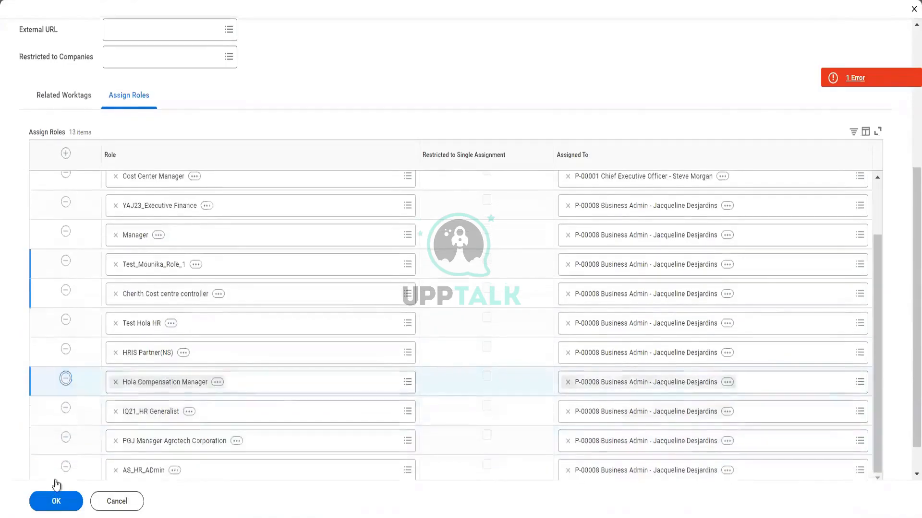
left_click(56, 501)
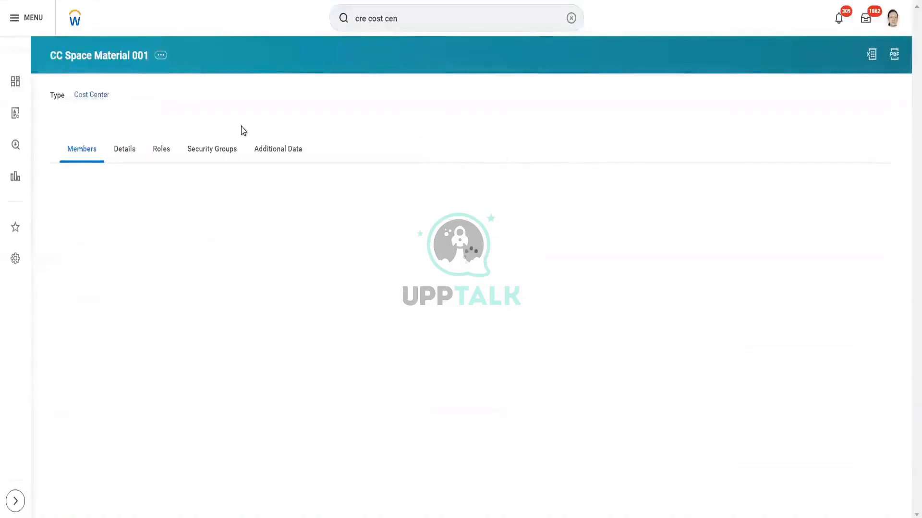
- Review the details of CC Space Material 001 and browse its related actions, including Cost Center, Integration IDs, Organization, Reorganization and Staffing Reports
left_click(125, 152)
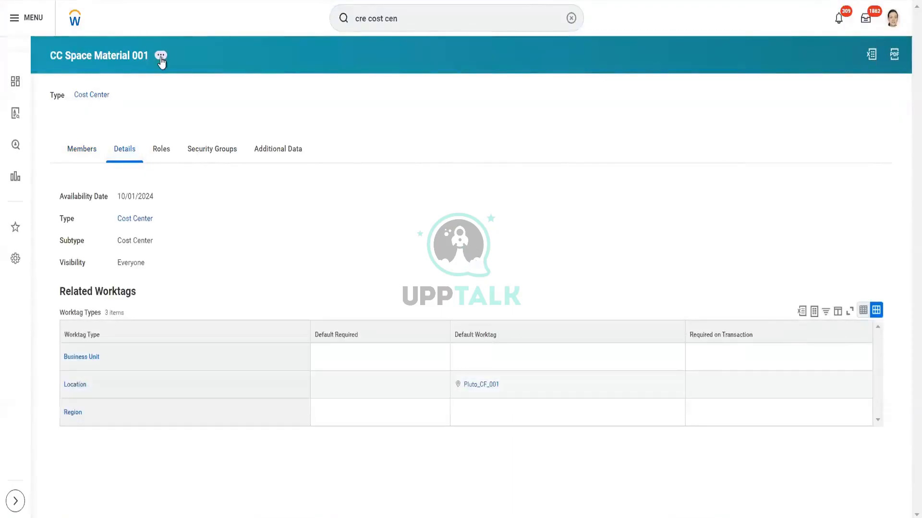
left_click(161, 57)
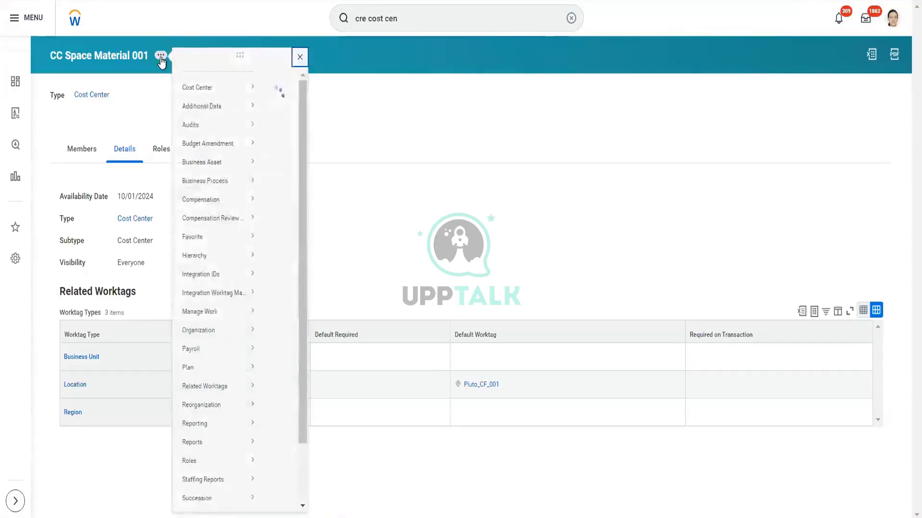
mouse_move(206, 91)
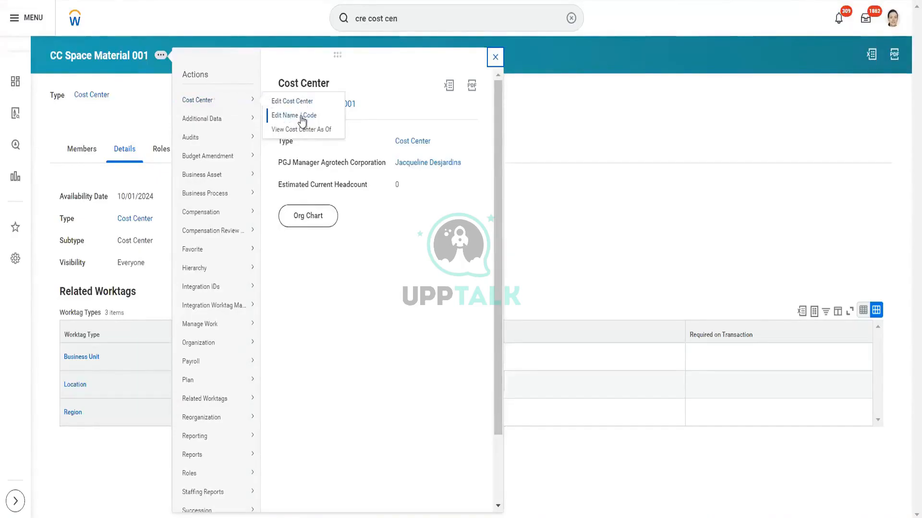
mouse_move(216, 217)
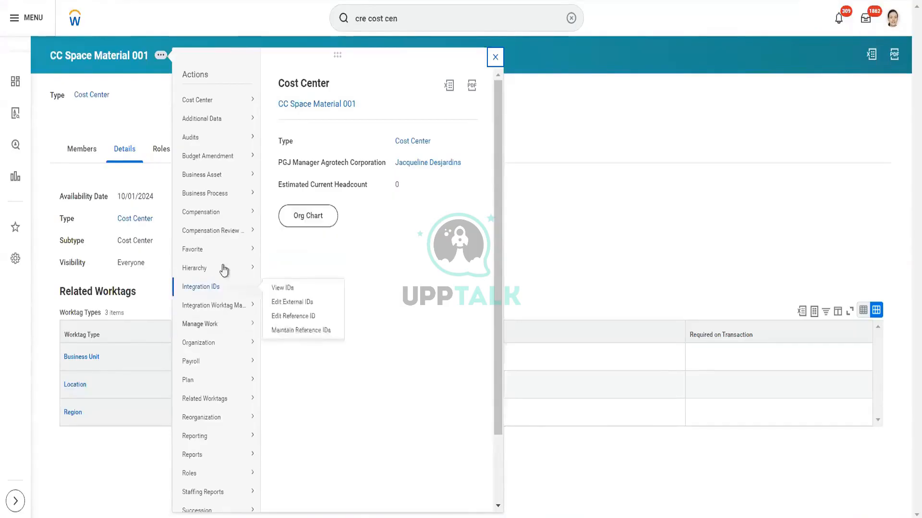
mouse_move(210, 352)
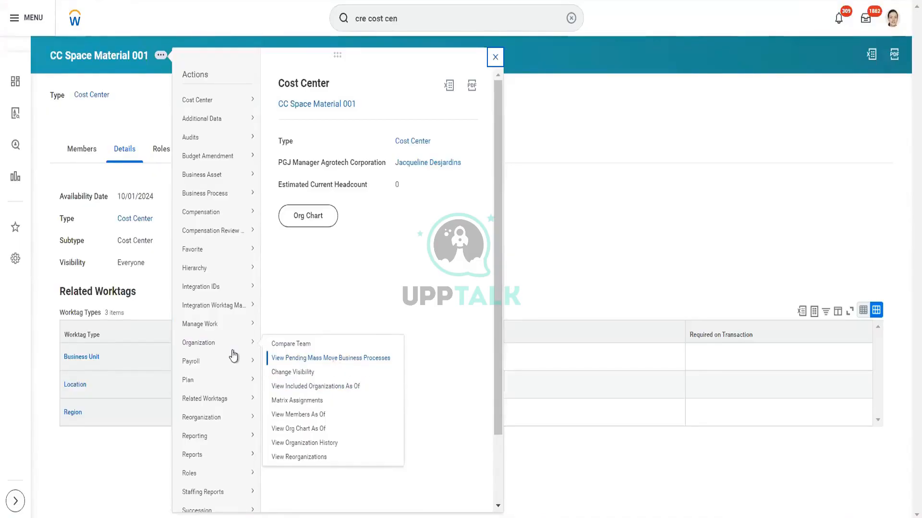
mouse_move(209, 424)
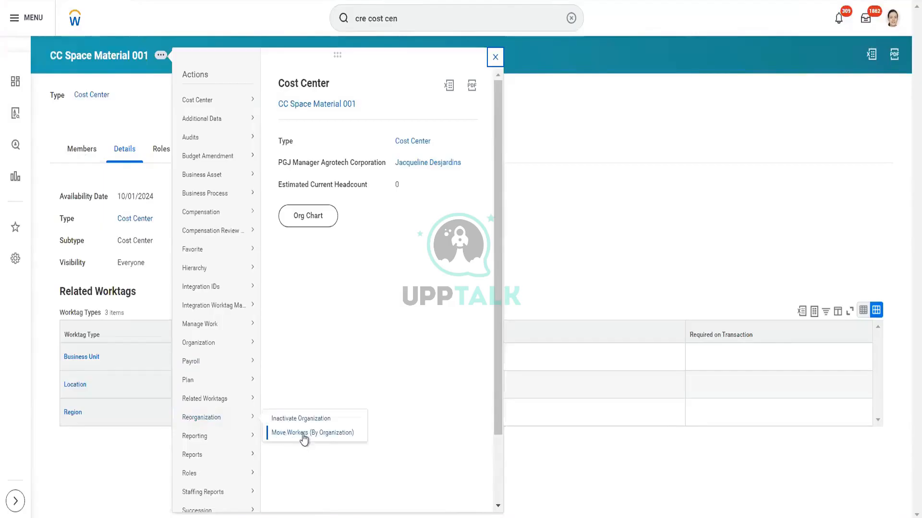
scroll(243, 469, "down", 2)
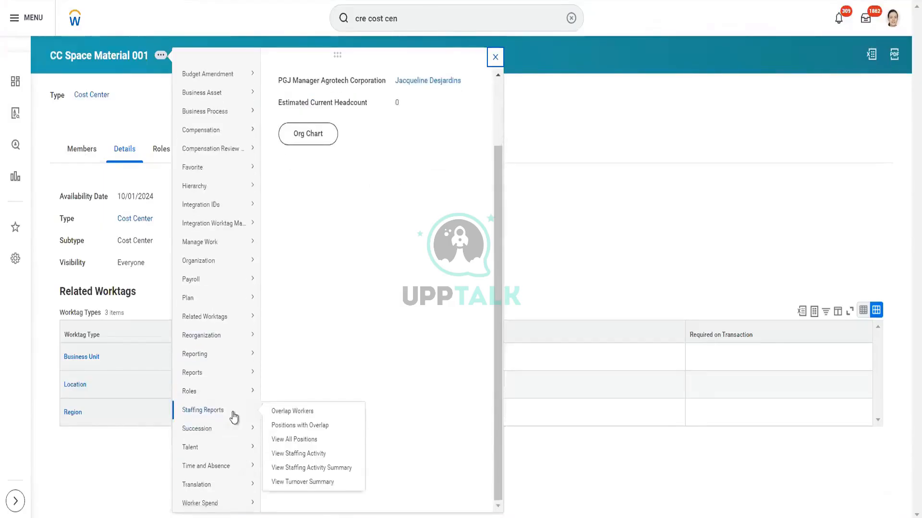
- Browse the Compensation and Business Asset related actions of CC Space Material 001, and view its role assignments
mouse_move(221, 469)
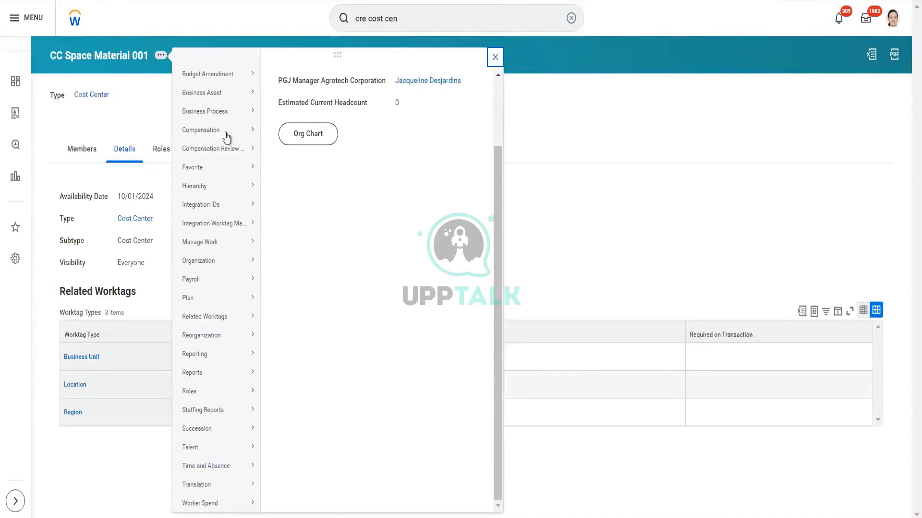
mouse_move(223, 130)
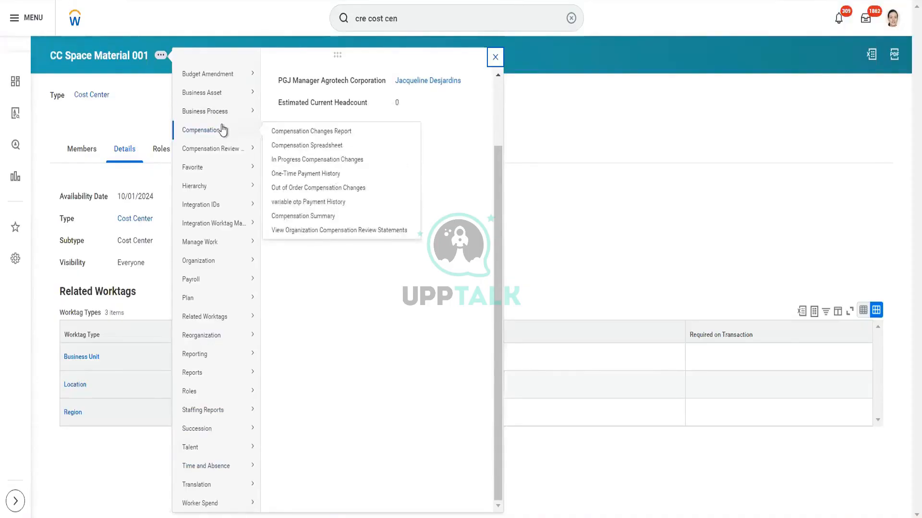
scroll(223, 129, "up", 2)
mouse_move(214, 175)
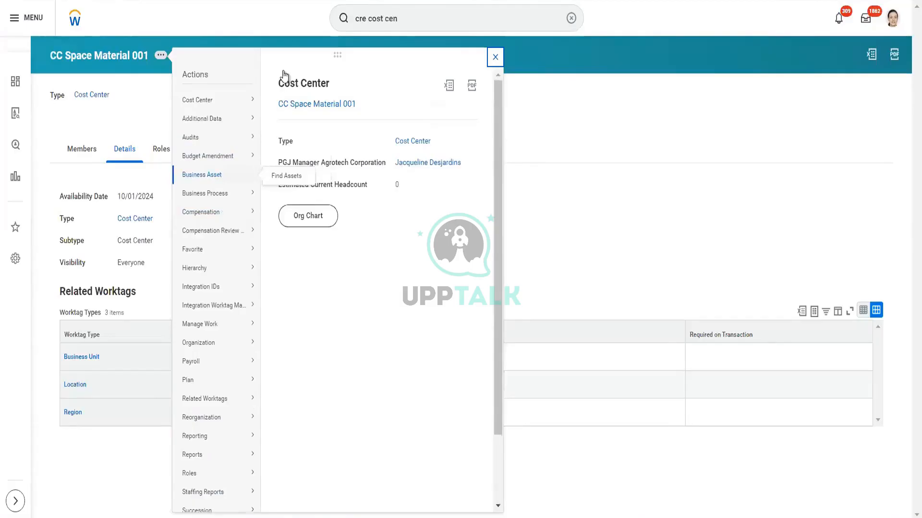
left_click(495, 57)
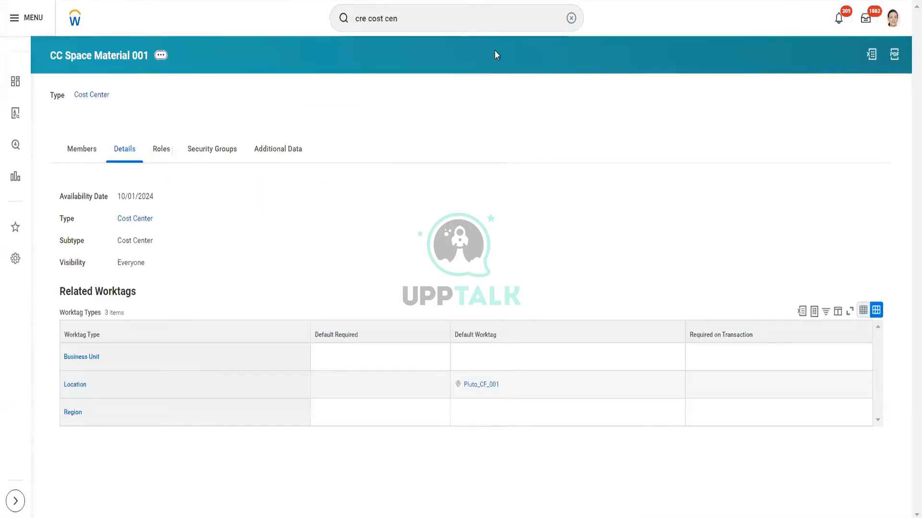
left_click(165, 158)
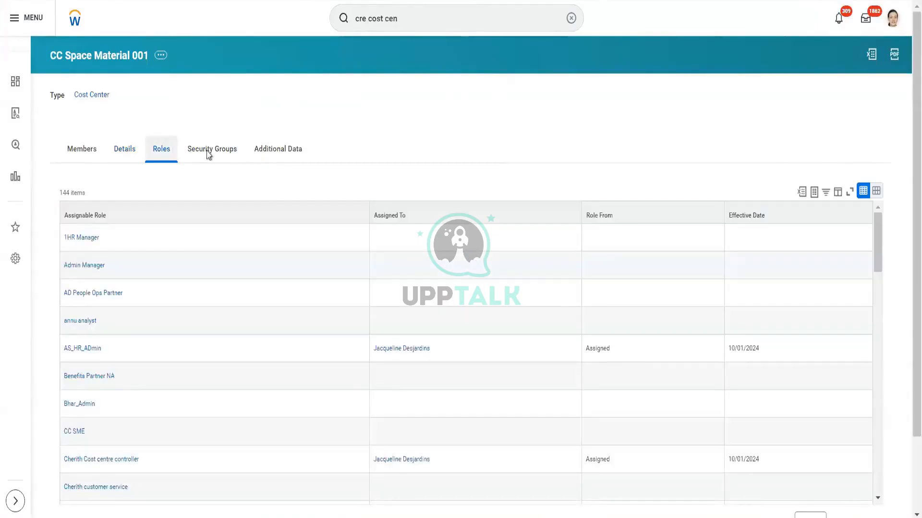
- Search for the Create Region task and open it
left_click(439, 24)
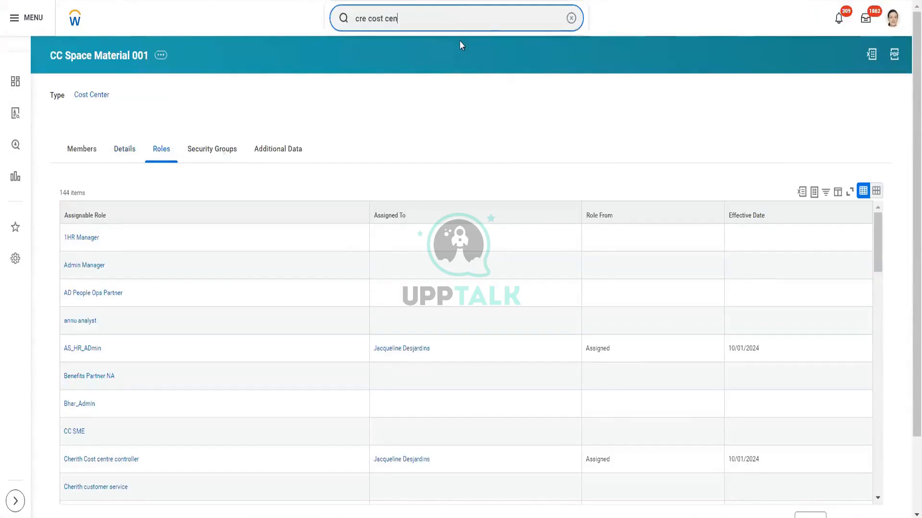
key("BackSpace")
key("BackSpace")
key("BackSpace")
key("BackSpace")
key("BackSpace")
key("BackSpace")
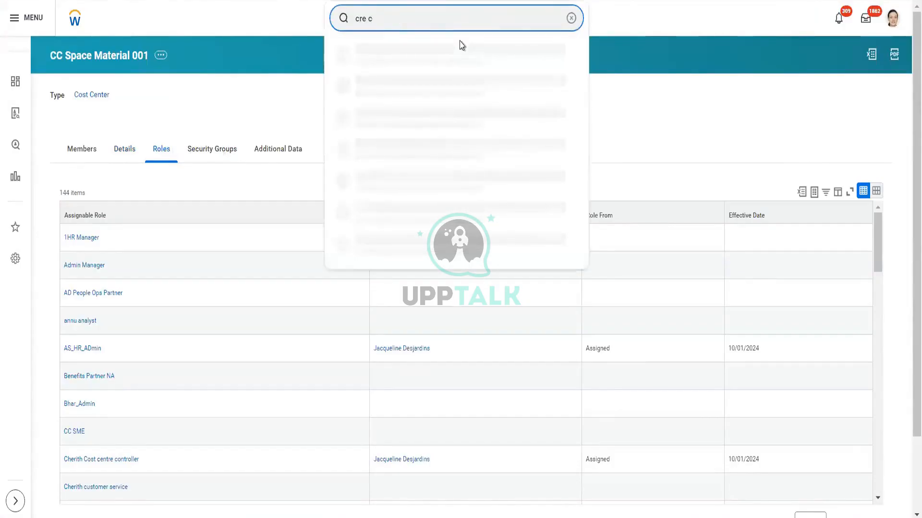
type("region")
left_click(407, 51)
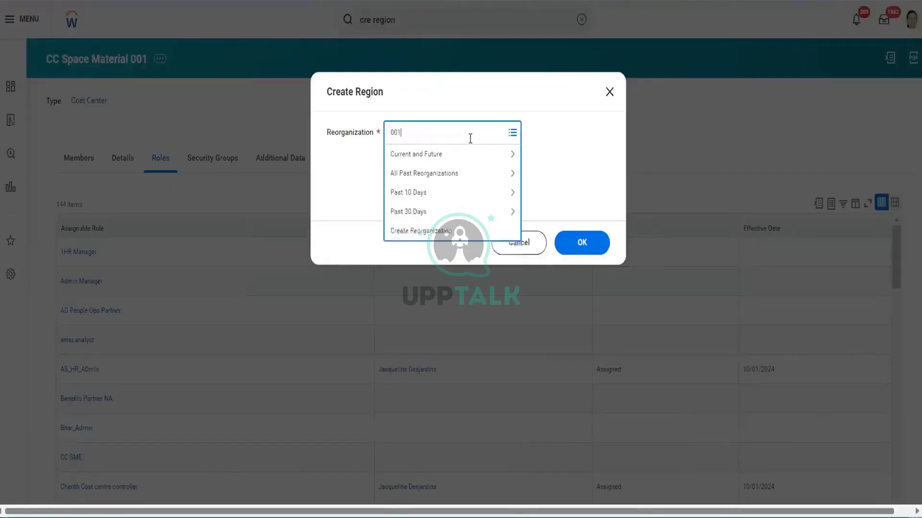
- Select CF Workday HCM 001 (10/01/2024) as the reorganization for the new region and continue to its details
key("Return")
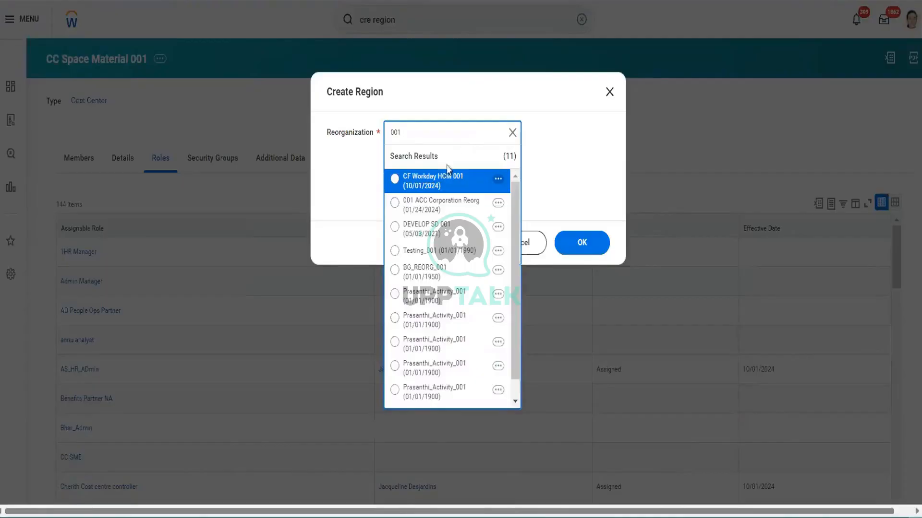
left_click(442, 185)
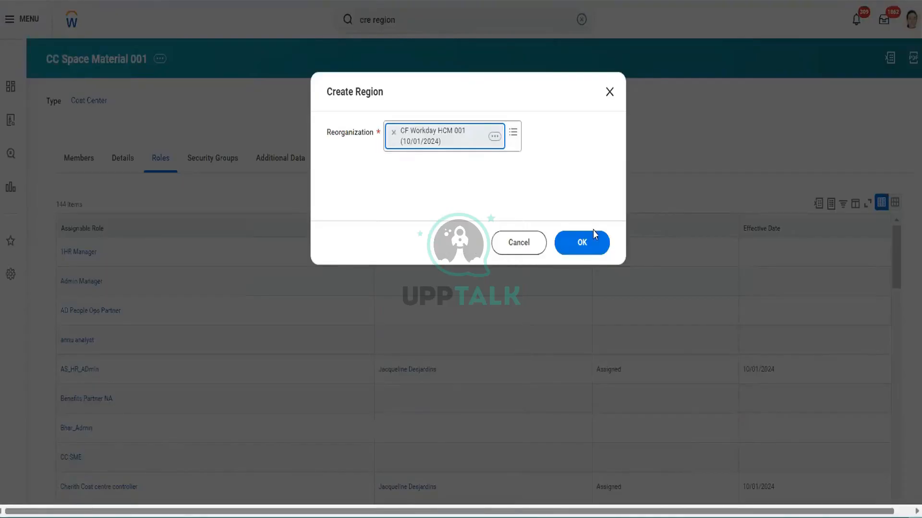
left_click(579, 245)
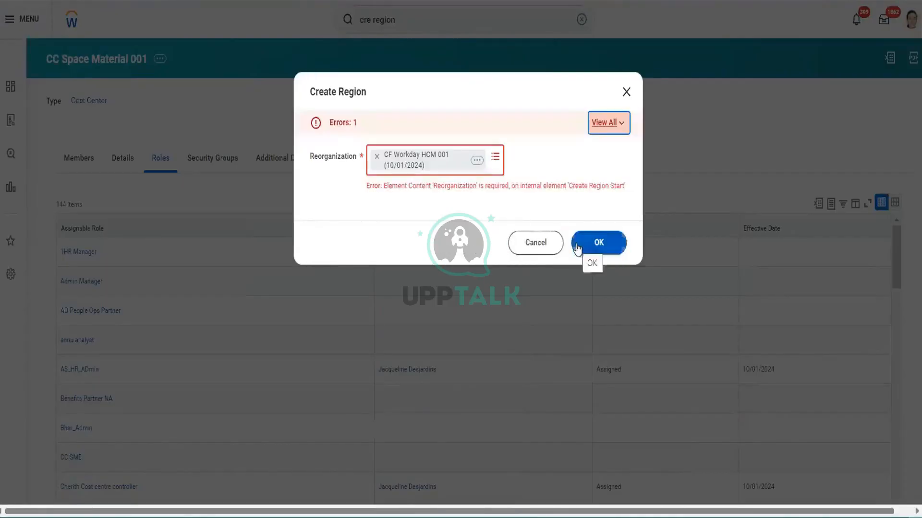
left_click(577, 247)
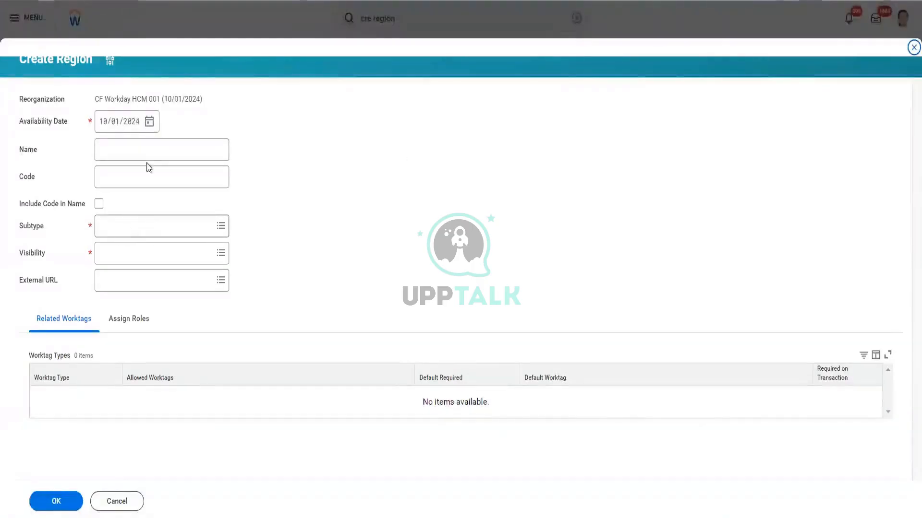
- Name the new region Region Space Material 001
left_click(170, 147)
type("R")
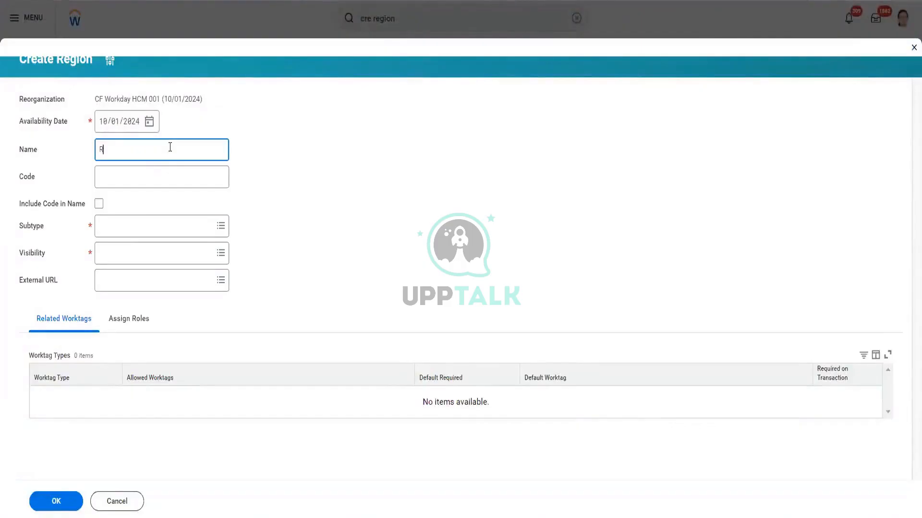
type("egion Space Material 001")
left_click(128, 231)
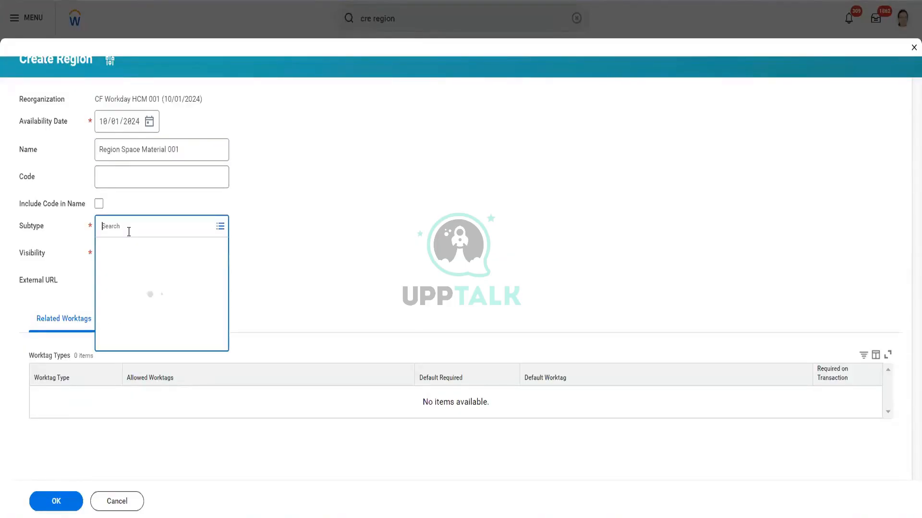
type("region")
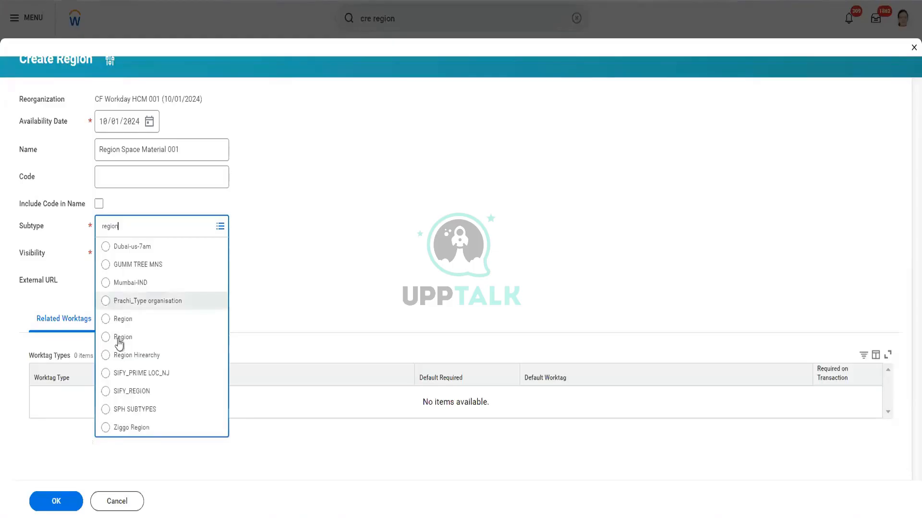
left_click(137, 324)
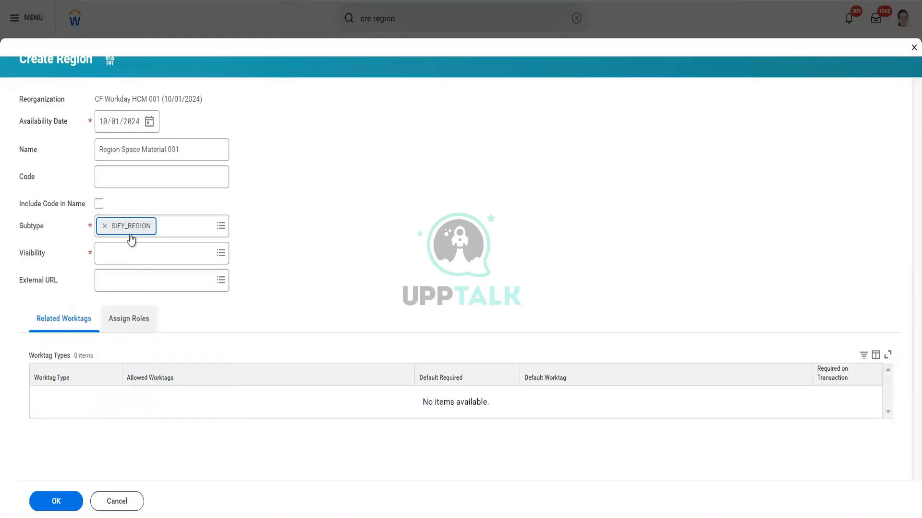
left_click(104, 227)
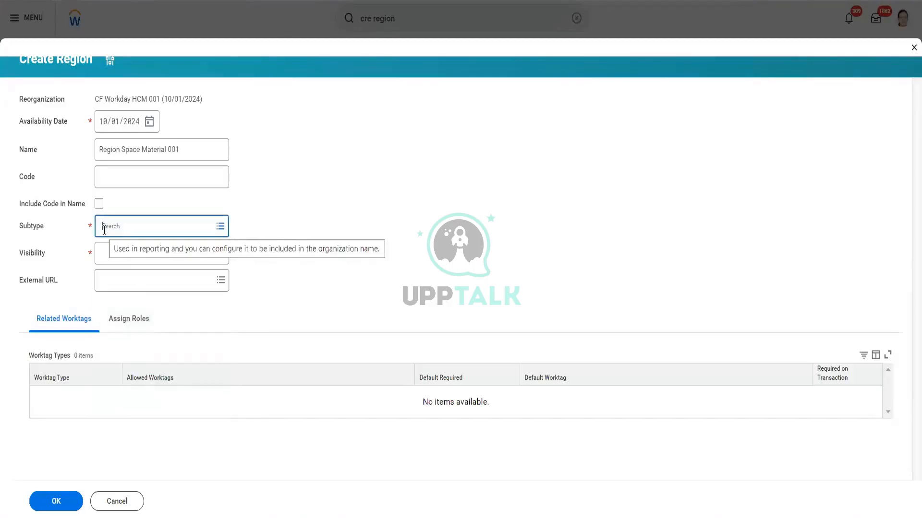
- Set the new region's subtype to Region and its visibility to Everyone
key("Return")
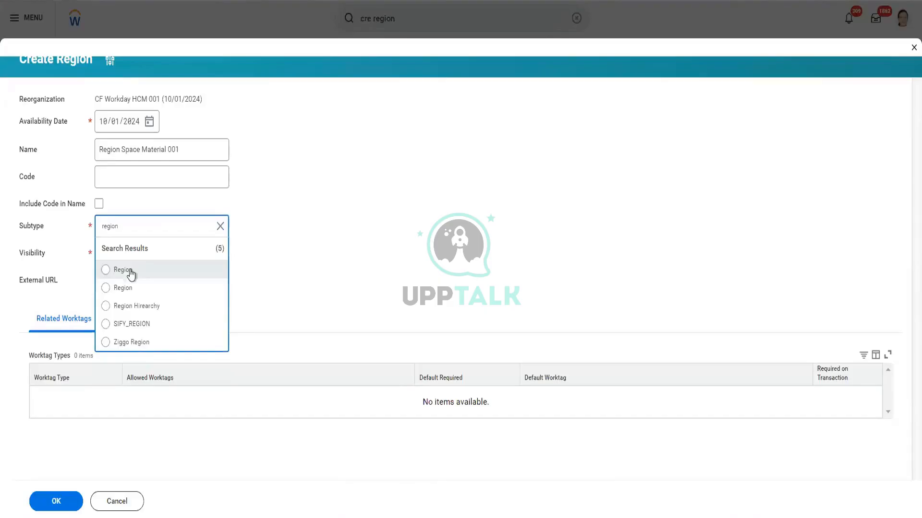
left_click(131, 272)
left_click(159, 253)
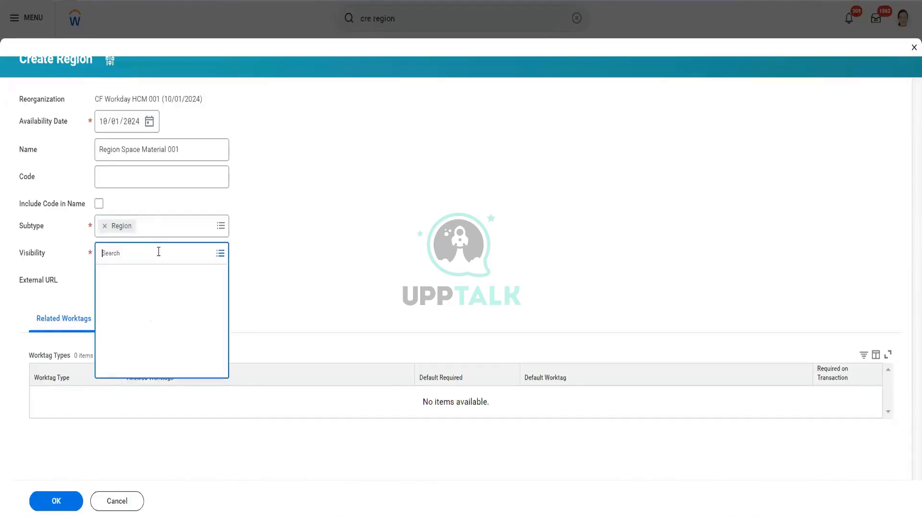
type("every")
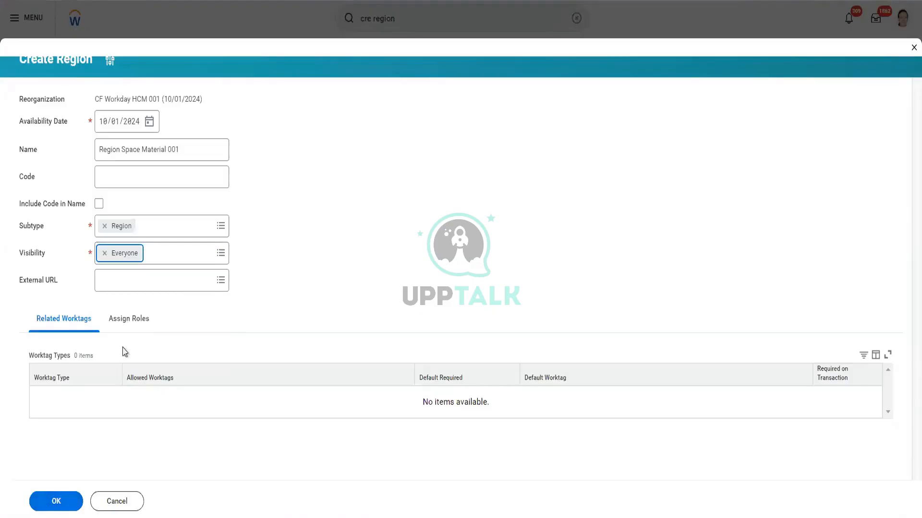
- Add the Region Finance Manager role to the region and assign it to the Chief Executive Officer position P-00001
left_click(129, 325)
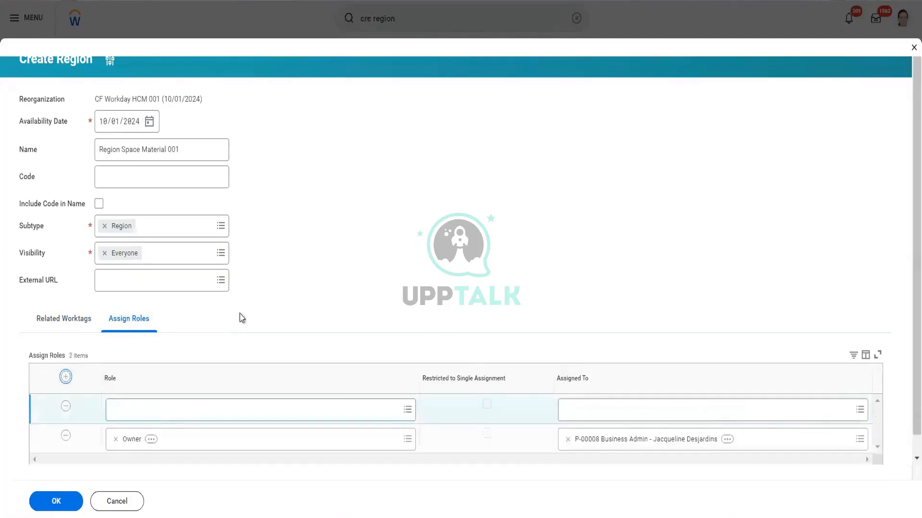
left_click(189, 388)
type("region")
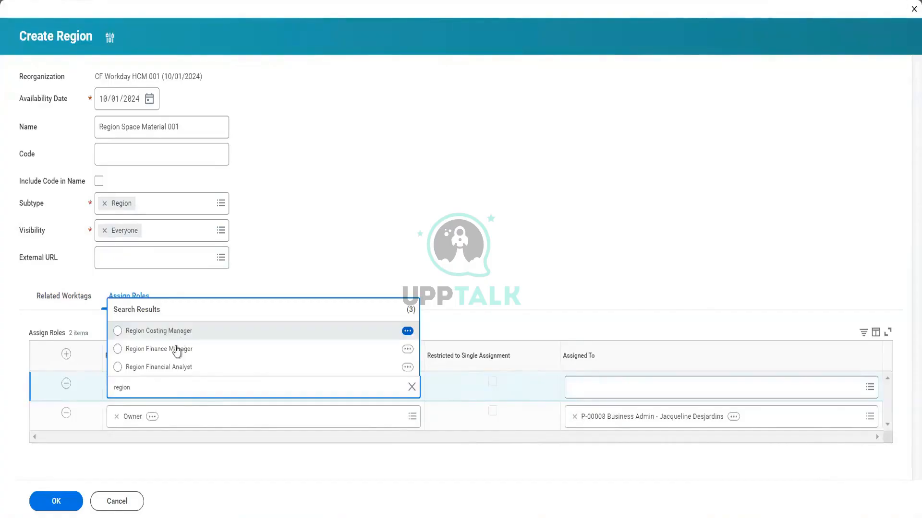
left_click(174, 356)
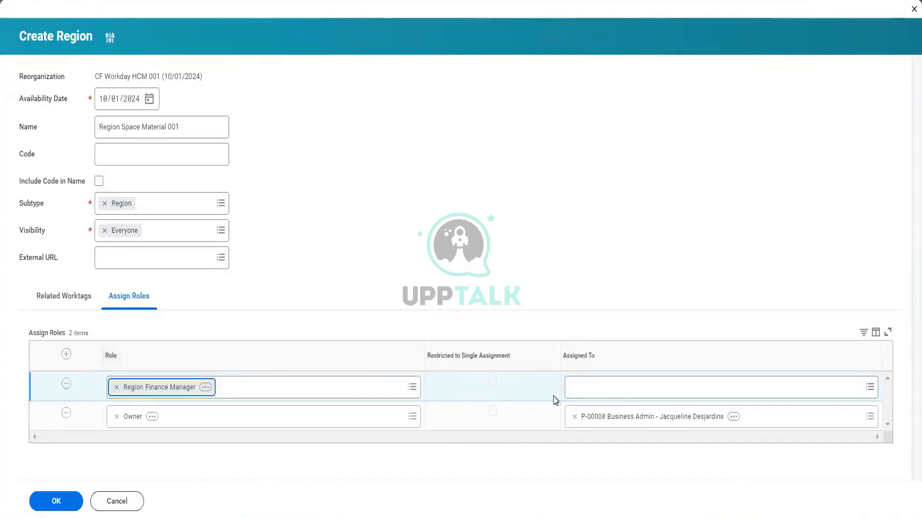
left_click(583, 389)
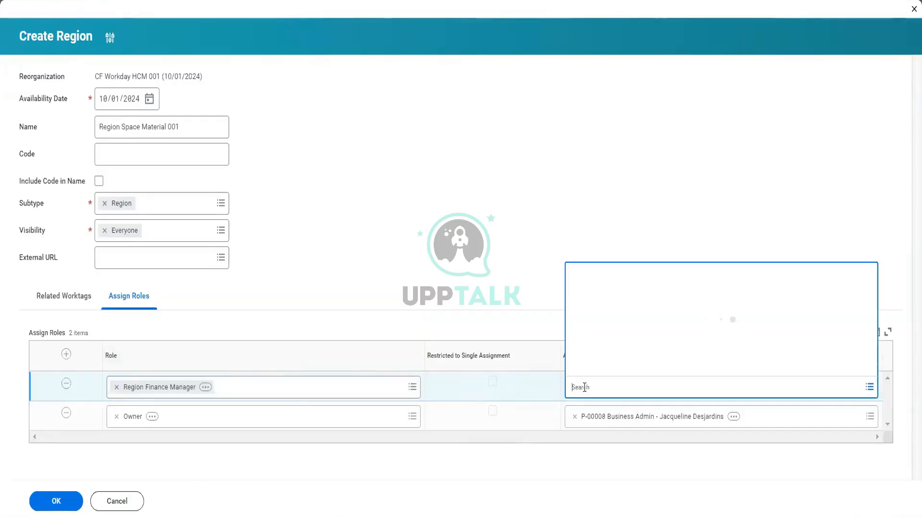
type("steve morg")
key("Return")
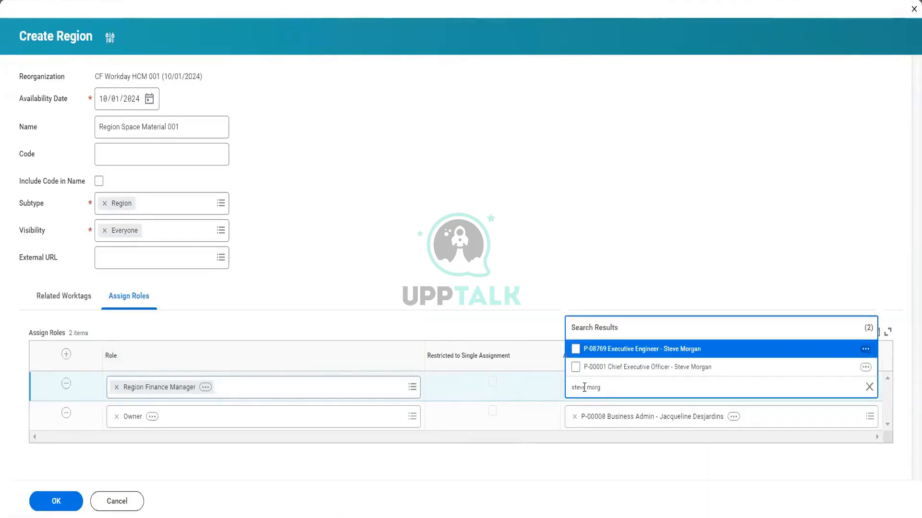
left_click(640, 369)
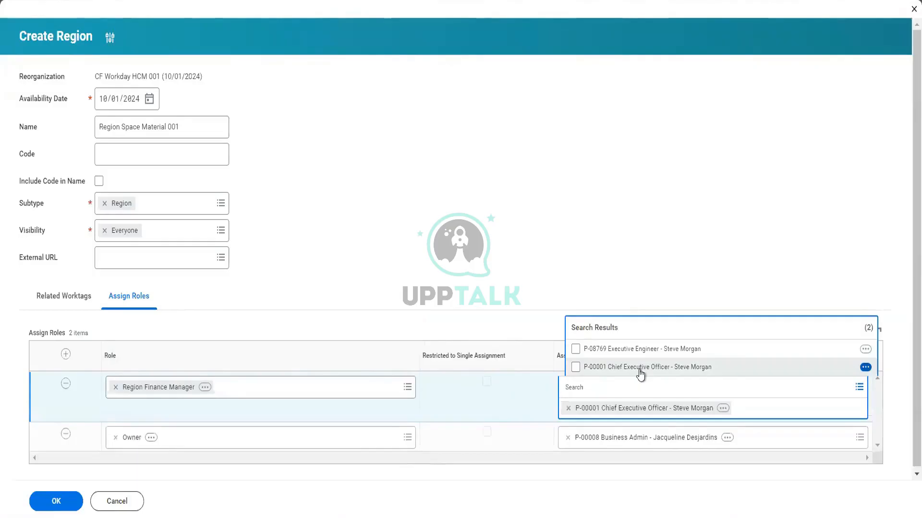
- Add the Region Costing Manager role, assign it to the Finance manager position P-09294, and submit the region
left_click(67, 355)
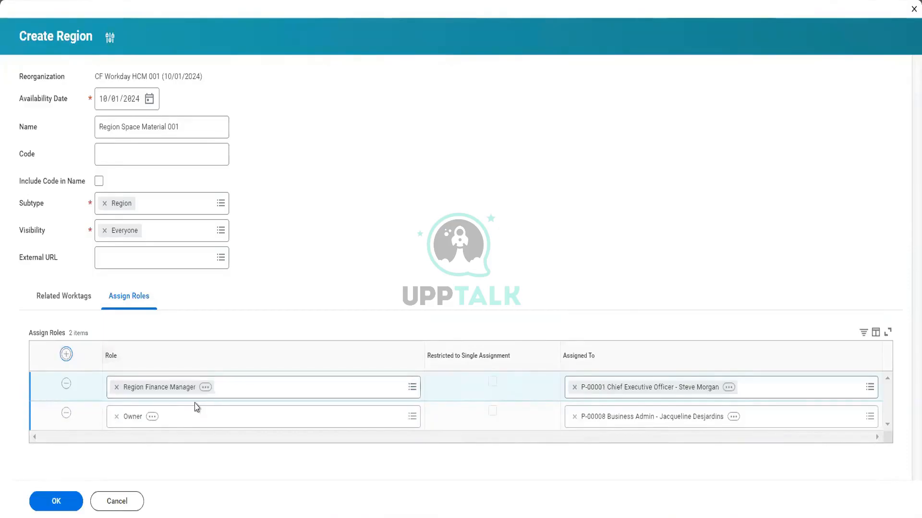
left_click(227, 388)
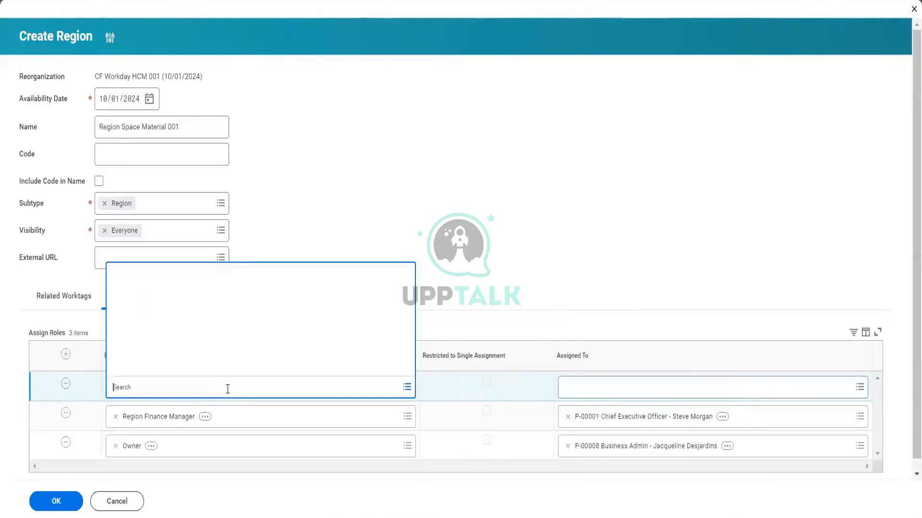
type("manager")
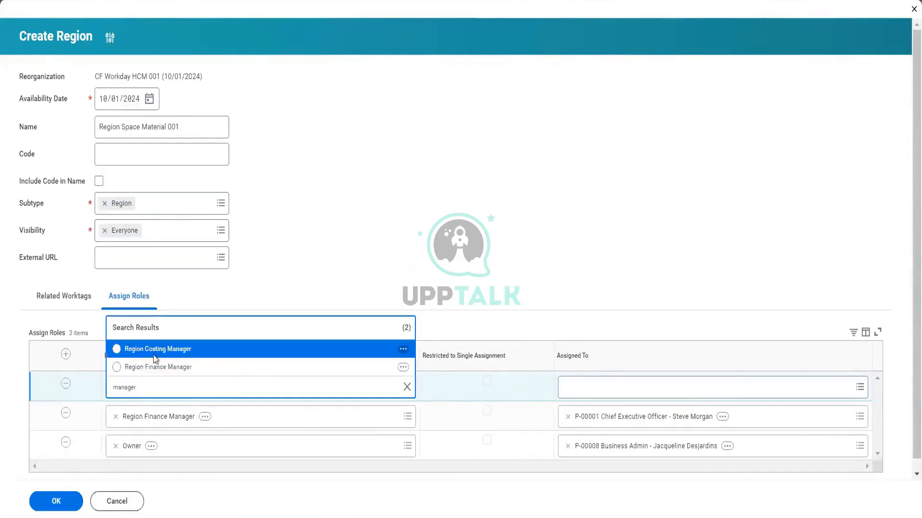
left_click(199, 351)
left_click(634, 382)
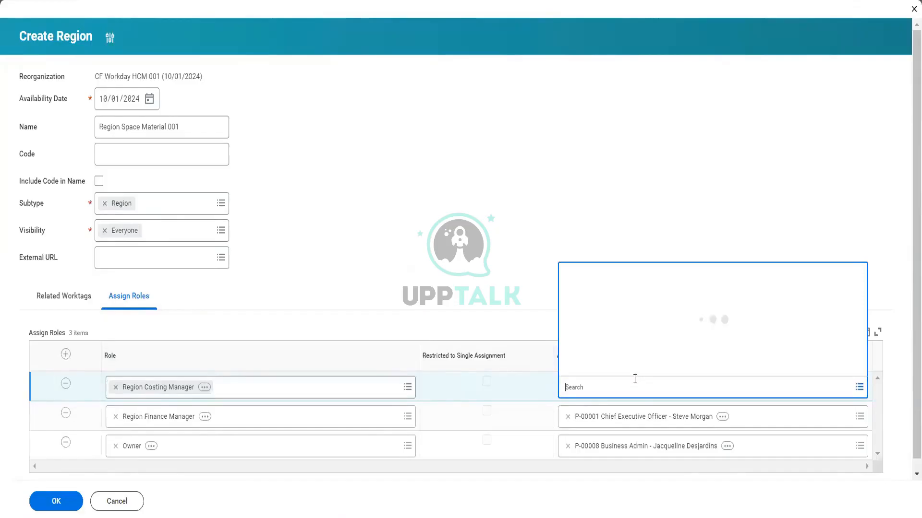
type("finance")
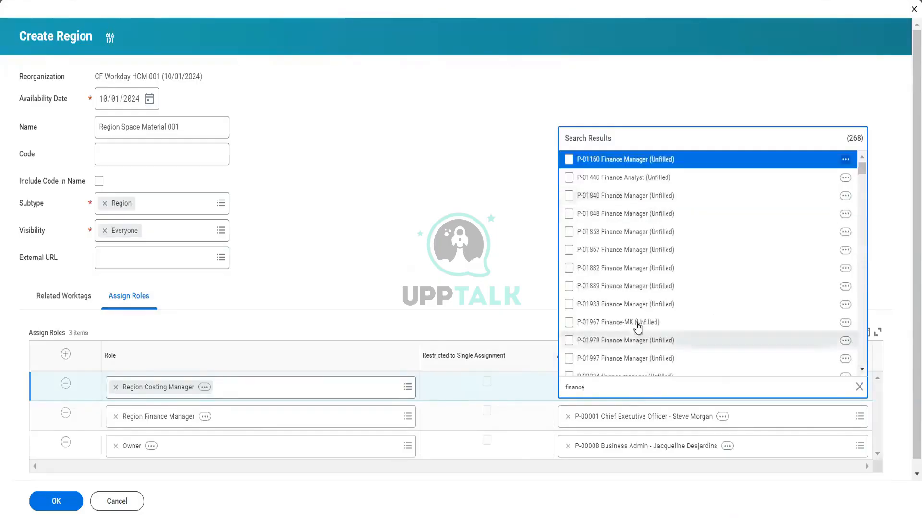
scroll(651, 345, "down", 5)
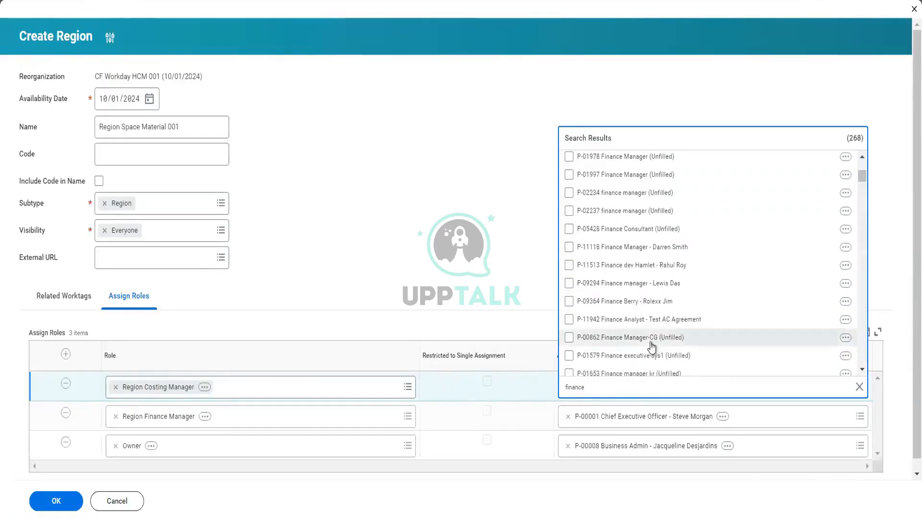
left_click(669, 284)
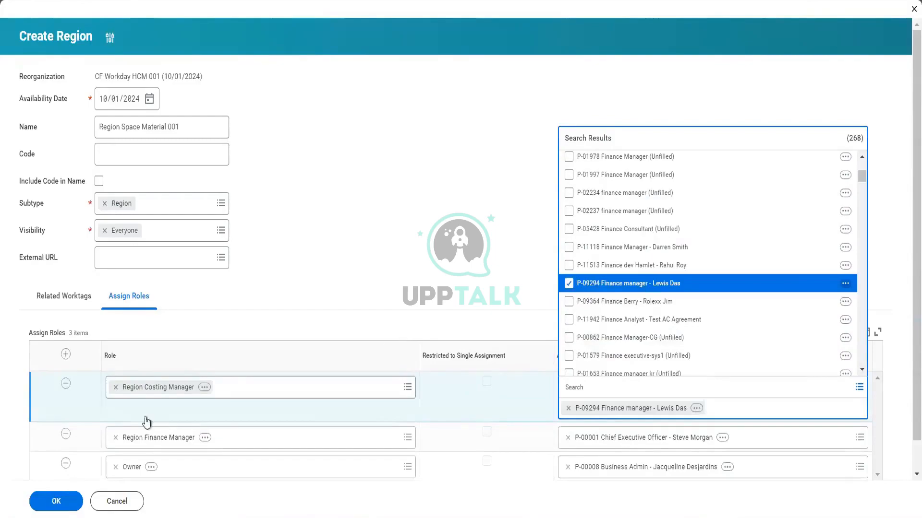
left_click(53, 504)
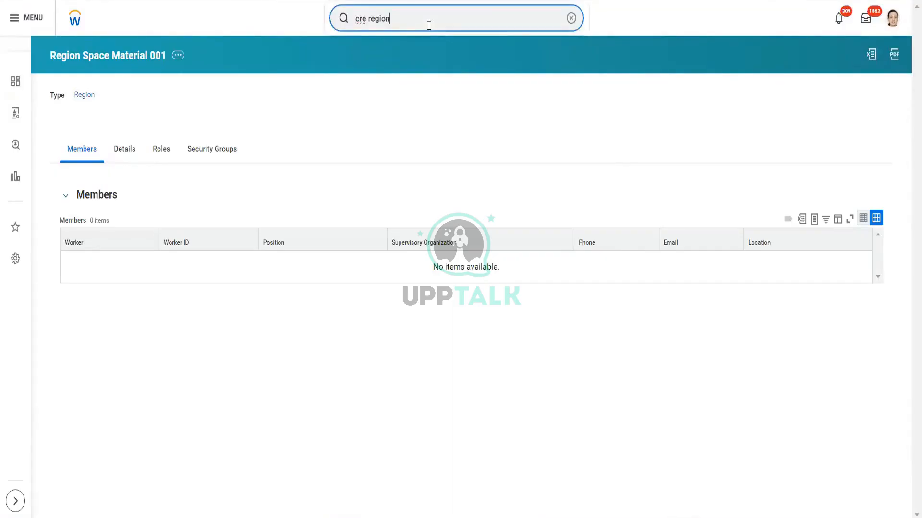
- Search for "cre super" and start the Create Supervisory Organization task
key("BackSpace")
key("BackSpace")
key("BackSpace")
key("BackSpace")
key("BackSpace")
key("BackSpace")
key("BackSpace")
key("BackSpace")
key("BackSpace")
key("BackSpace")
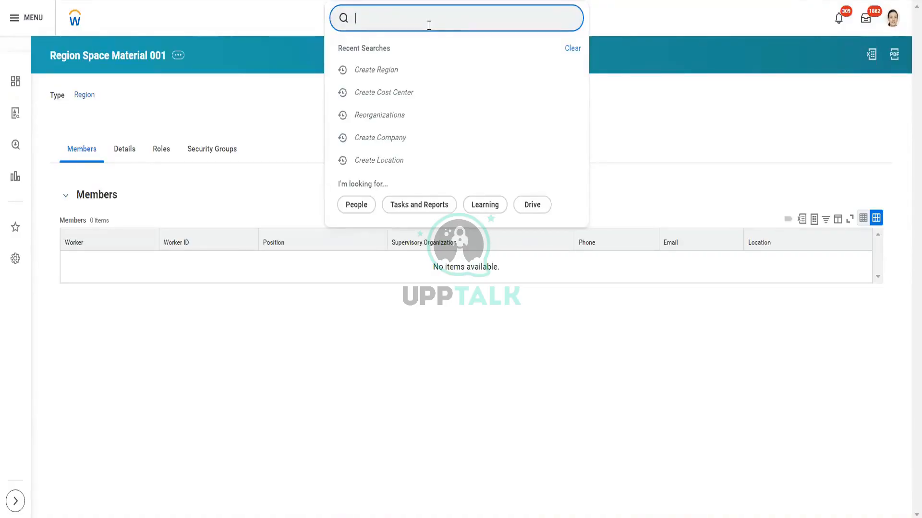
type("cre")
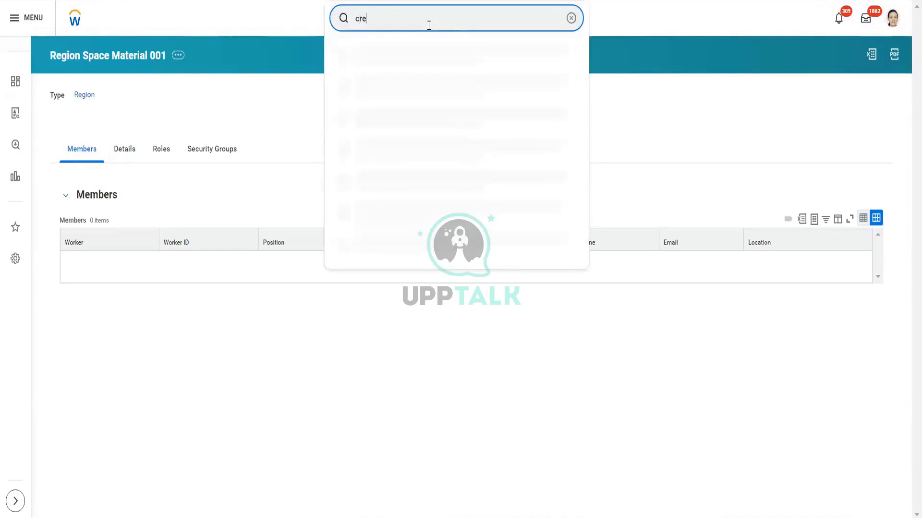
type(" super")
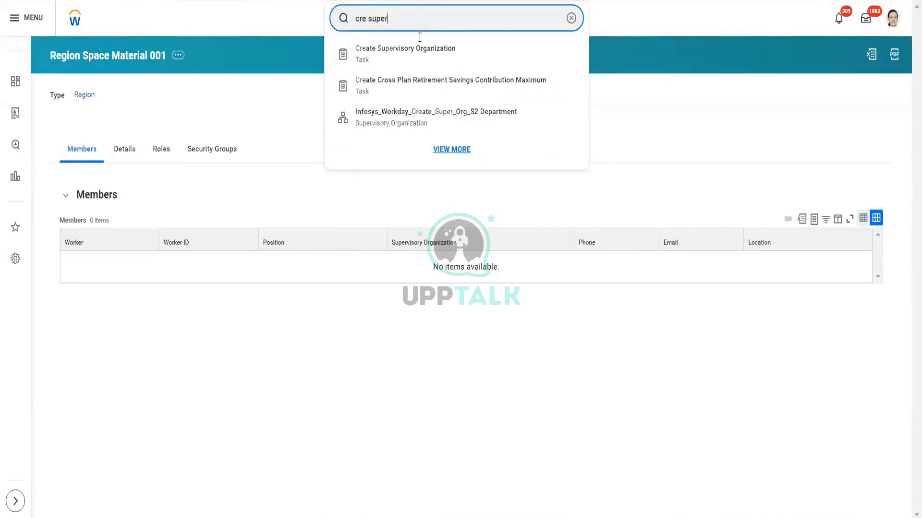
left_click(403, 60)
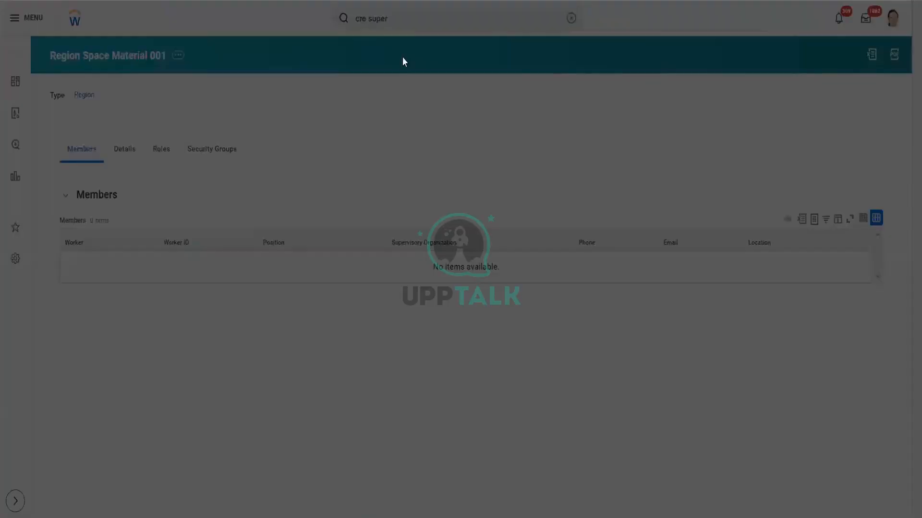
- Choose the reorganization CF Workday HCM 001 (10/01/2024) for the new supervisory organization and continue to its details
left_click(417, 123)
left_click(417, 123)
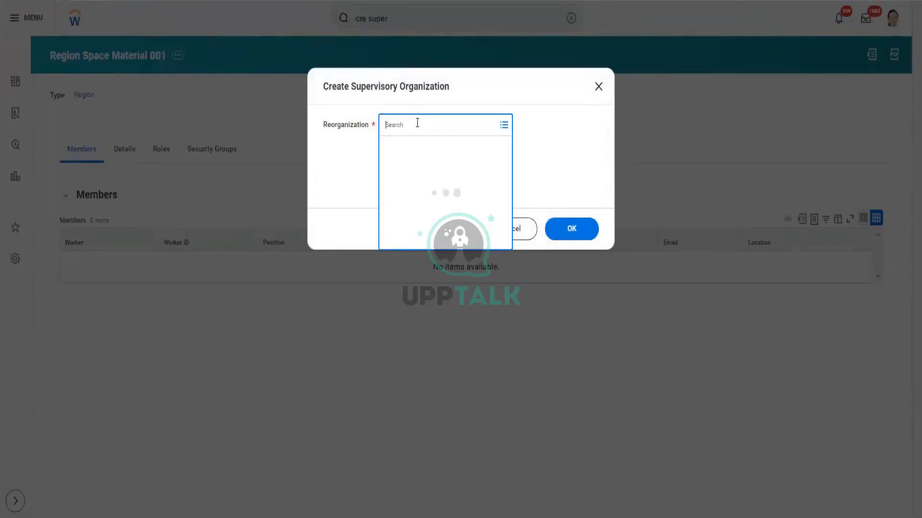
type("hcm 001")
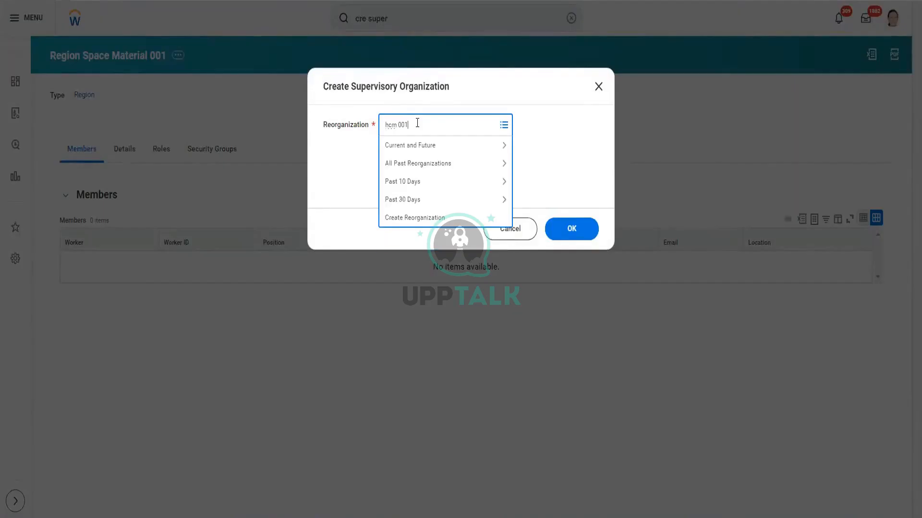
key("Return")
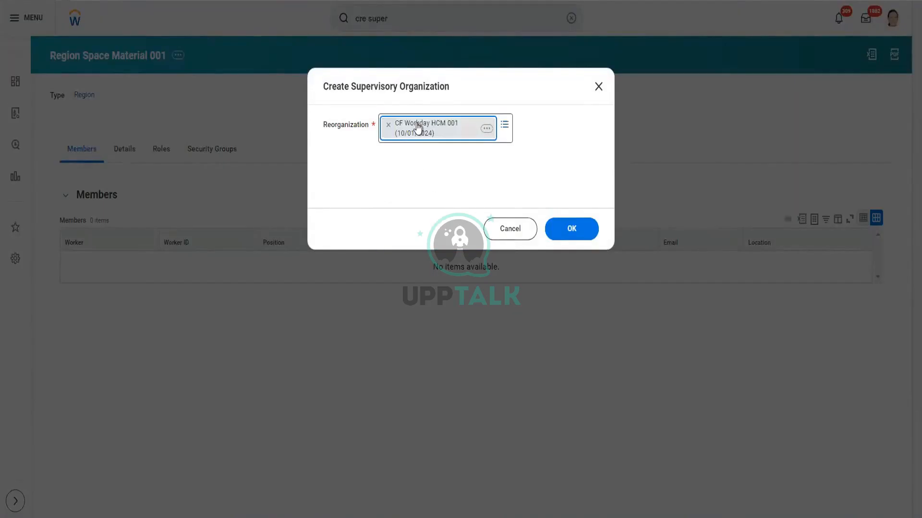
left_click(571, 230)
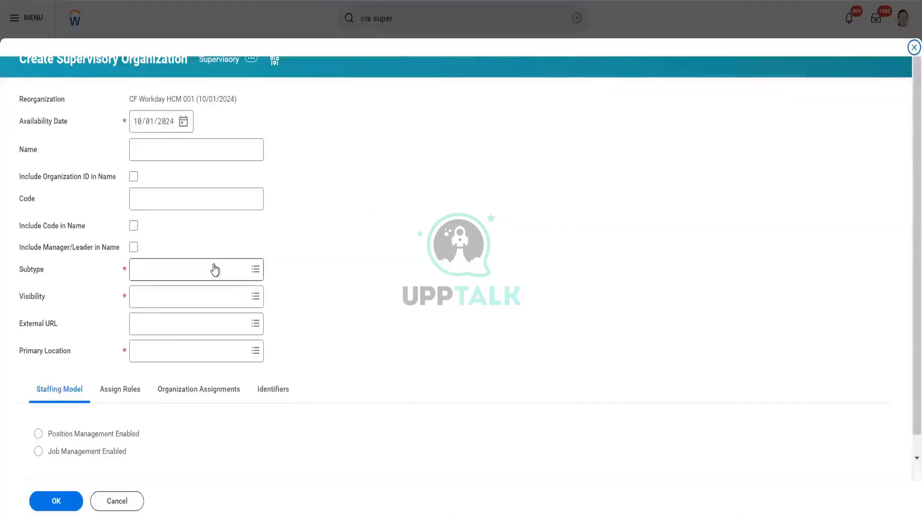
- Name the supervisory organization SM CF UK 001 and include the manager/leader in its name
left_click(175, 152)
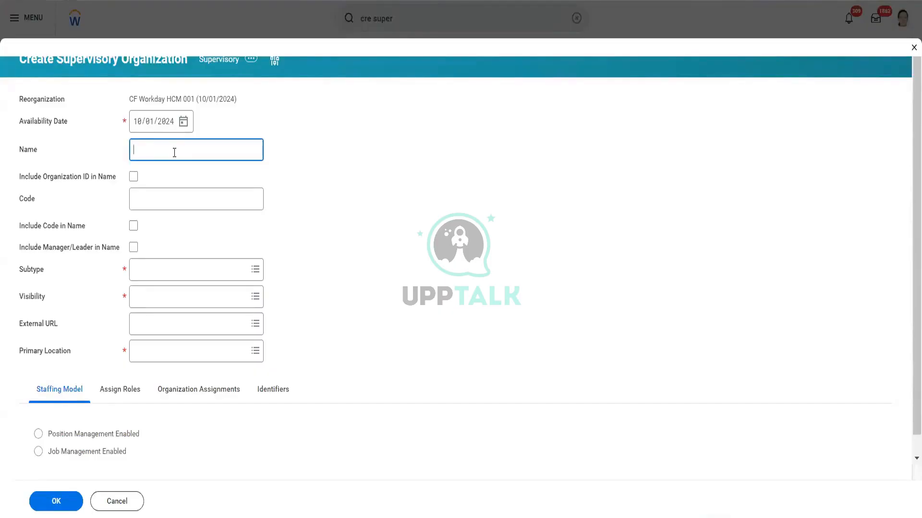
type("Spuer")
key("BackSpace")
key("BackSpace")
key("BackSpace")
key("BackSpace")
type("M CF")
type("UK 001")
left_click(133, 247)
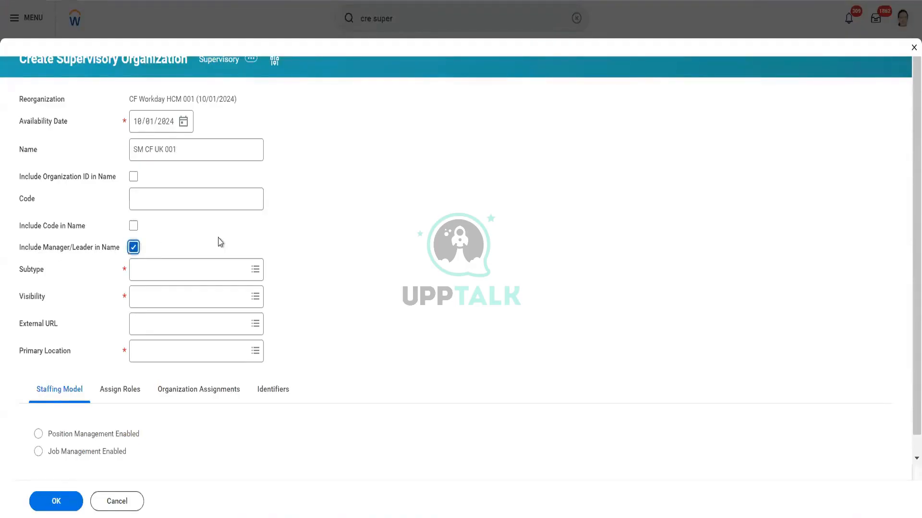
- Set the supervisory organization's subtype to Department and its visibility to Everyone
left_click(169, 270)
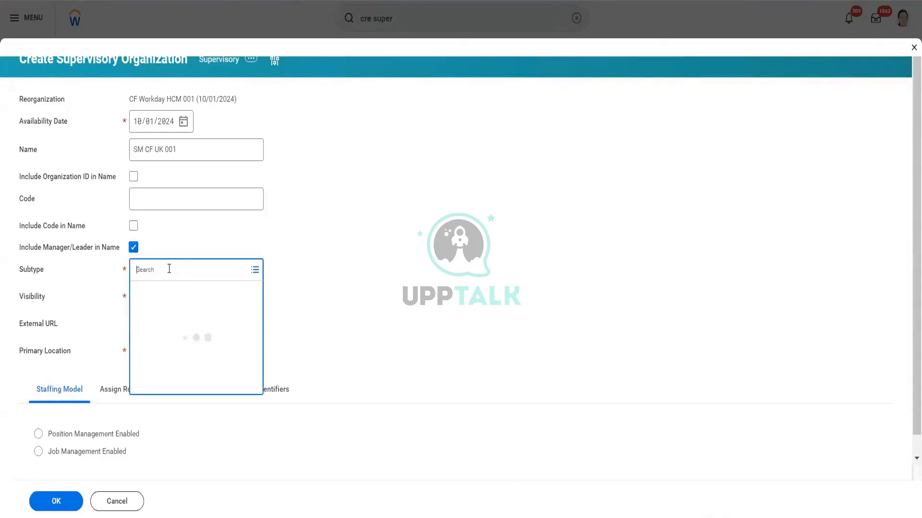
type("depart")
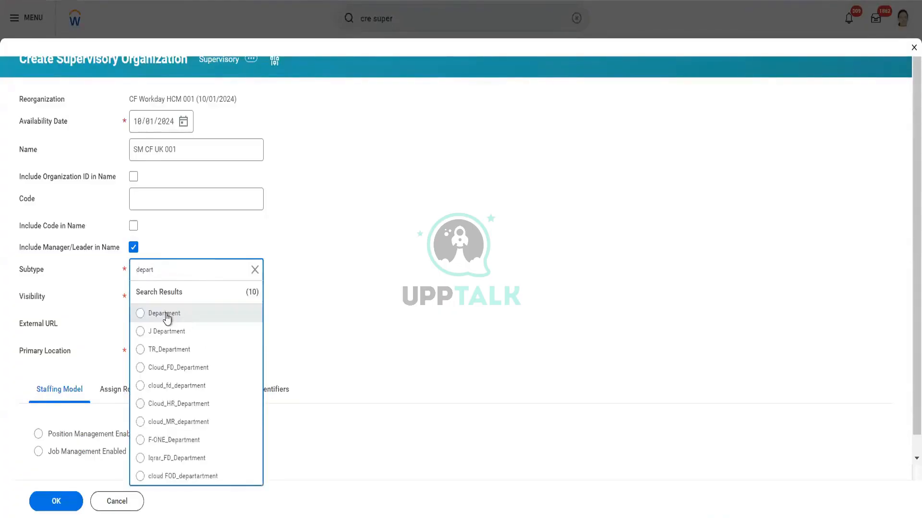
left_click(165, 315)
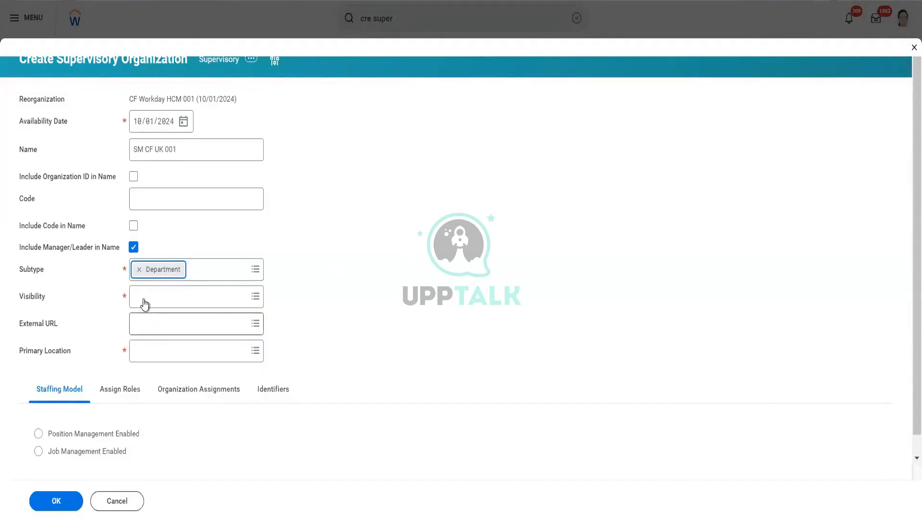
left_click(163, 296)
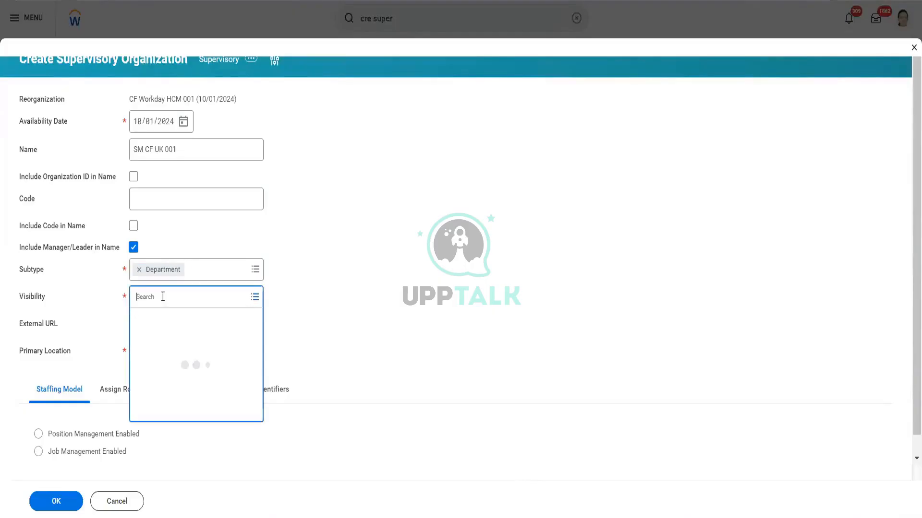
type("every")
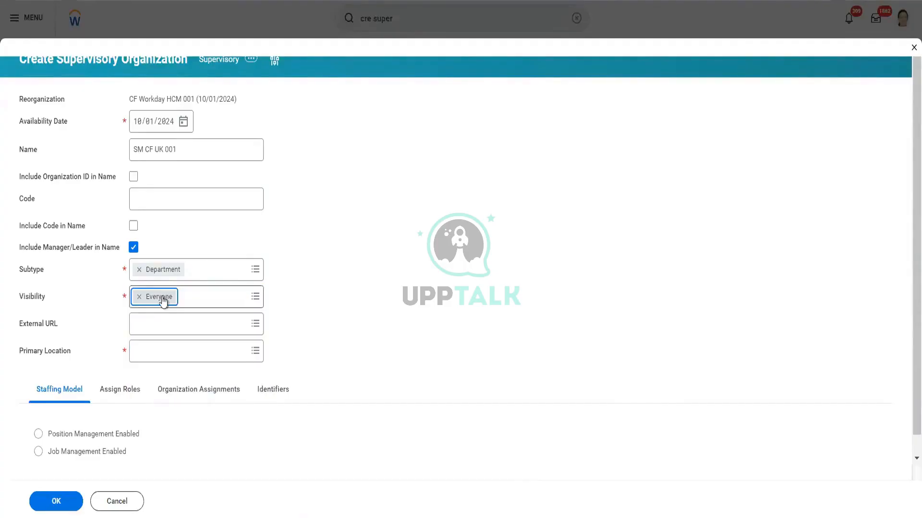
- Set the primary location to Pluto_CF_001 and choose the Position Management Enabled staffing model
left_click(187, 349)
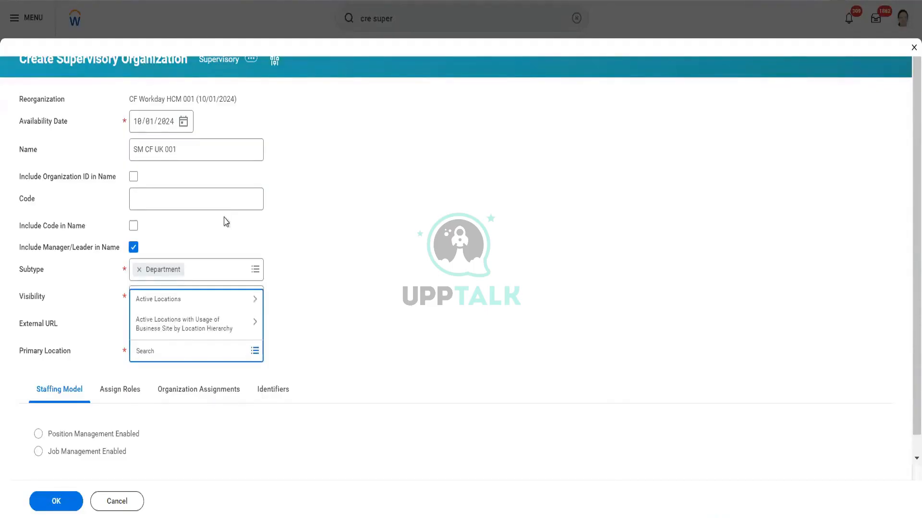
type("pluto_CF_001")
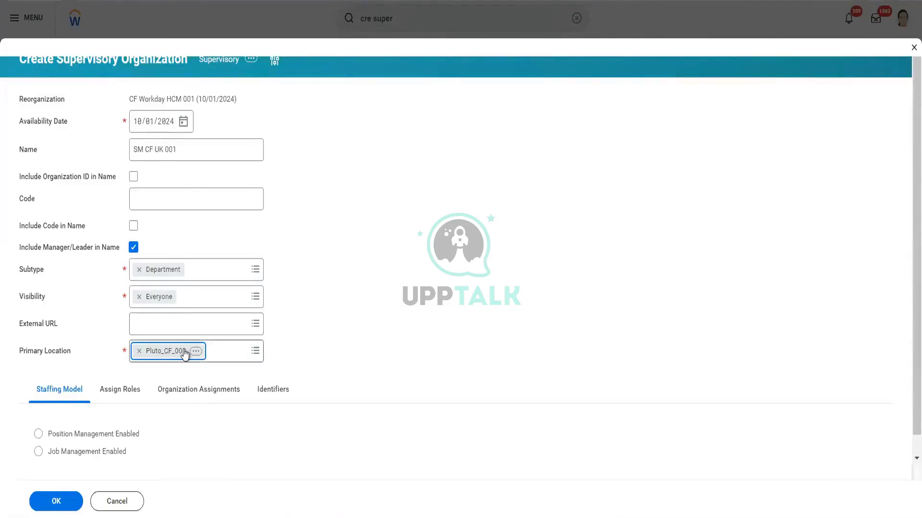
left_click(66, 439)
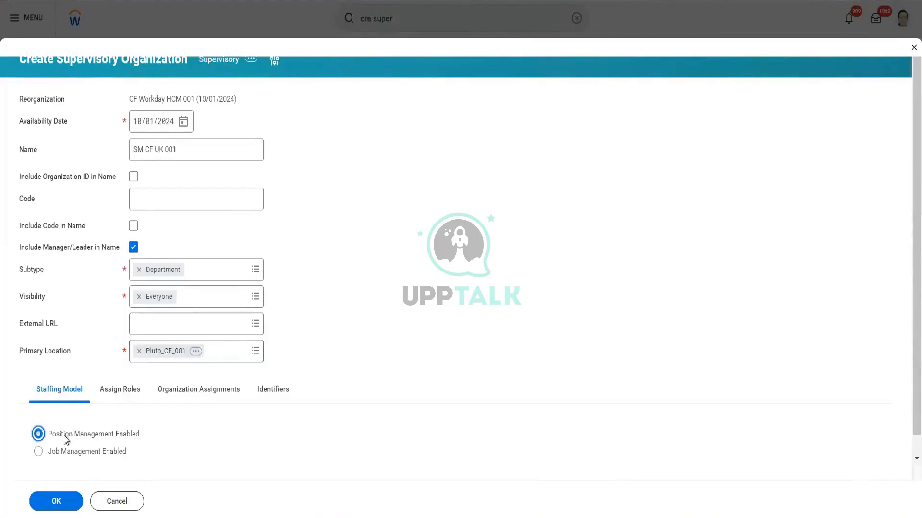
- Review the supervisory organization's role assignments and return to its staffing model
left_click(119, 396)
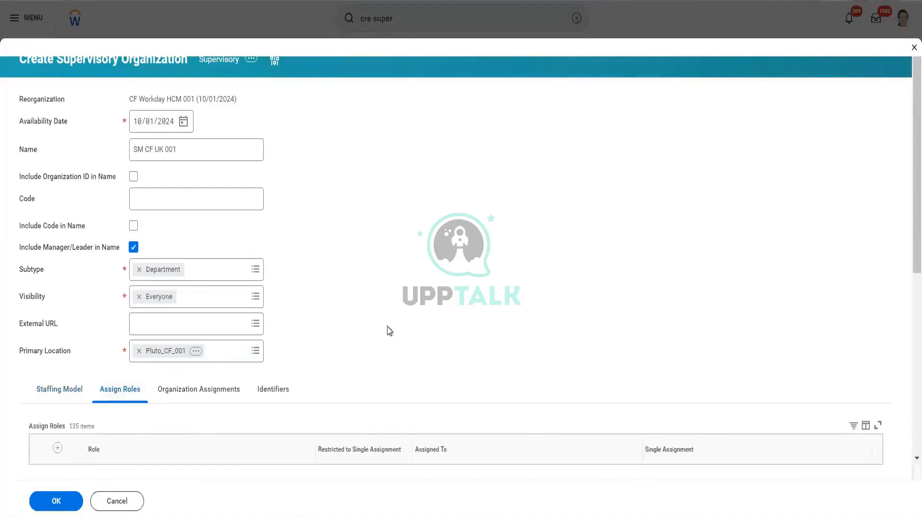
scroll(389, 331, "down", 5)
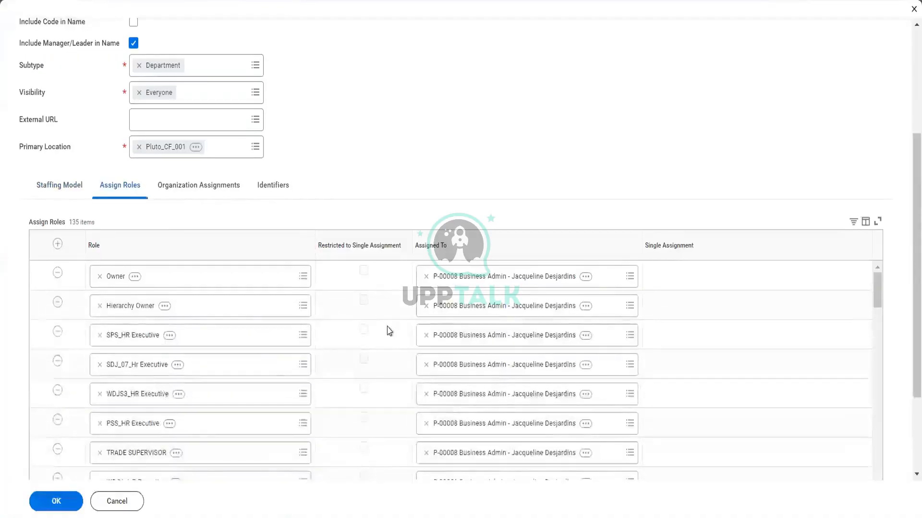
scroll(389, 331, "down", 1)
scroll(389, 331, "down", 4)
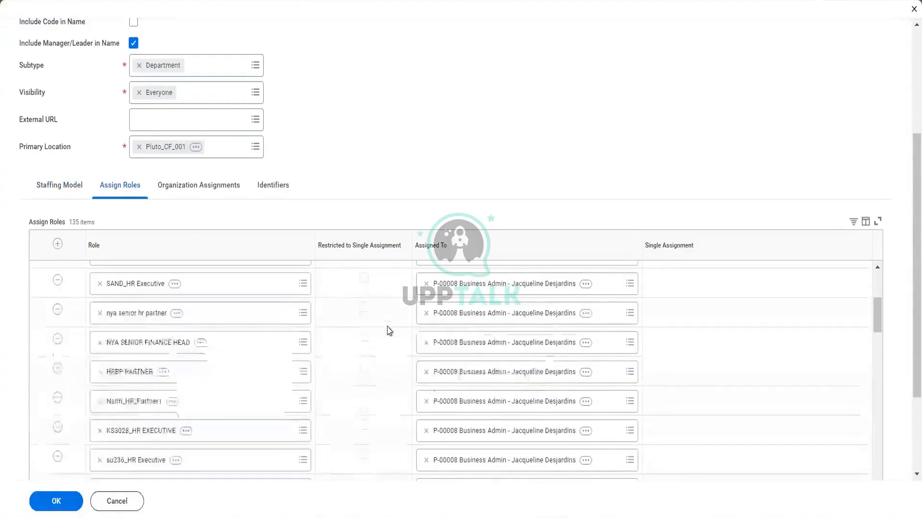
scroll(389, 331, "up", 10)
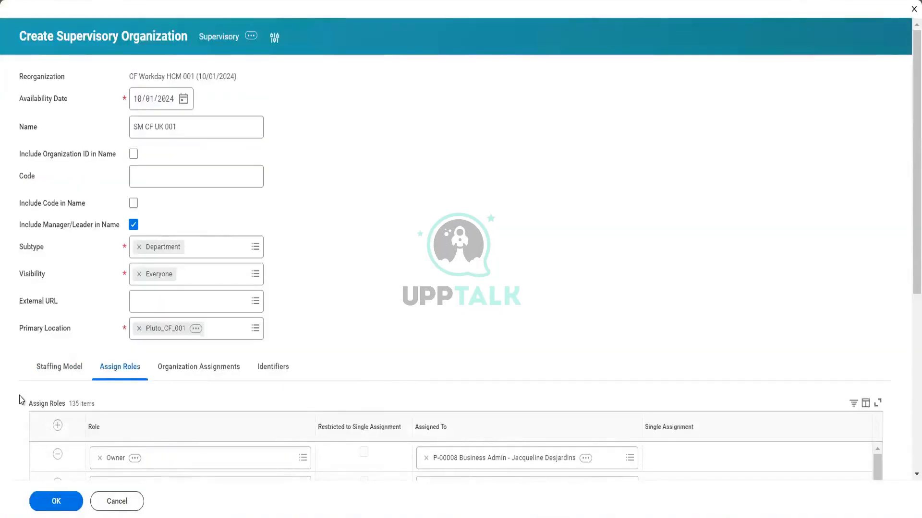
scroll(22, 398, "down", 3)
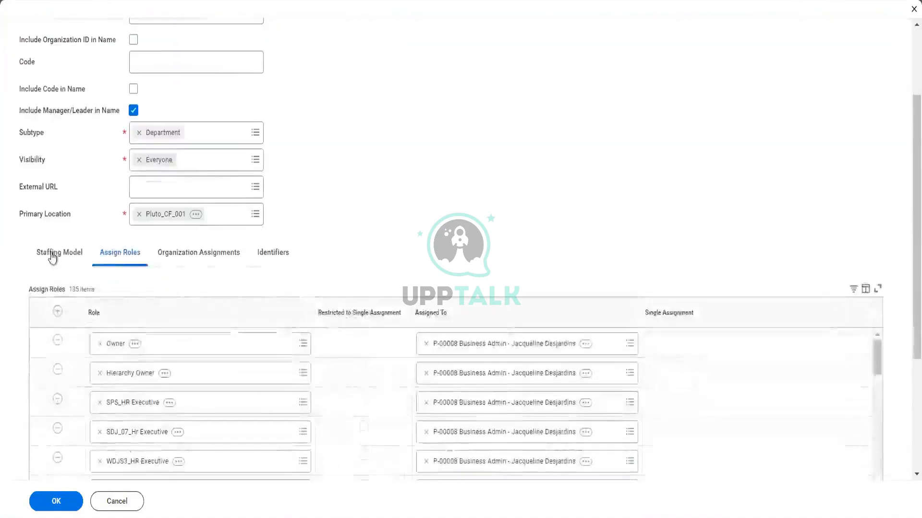
left_click(53, 258)
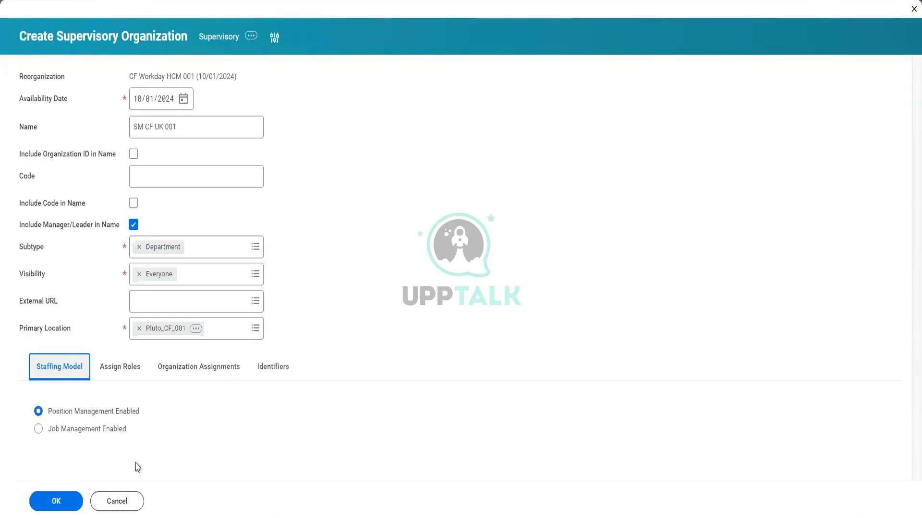
- In the organization assignments, add Space Material 001 as the allowed company
left_click(192, 367)
scroll(492, 265, "down", 5)
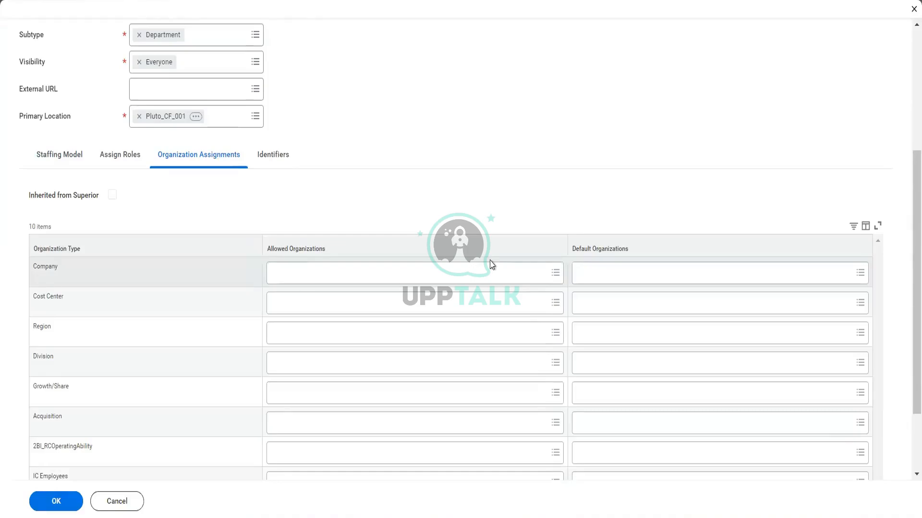
left_click(475, 269)
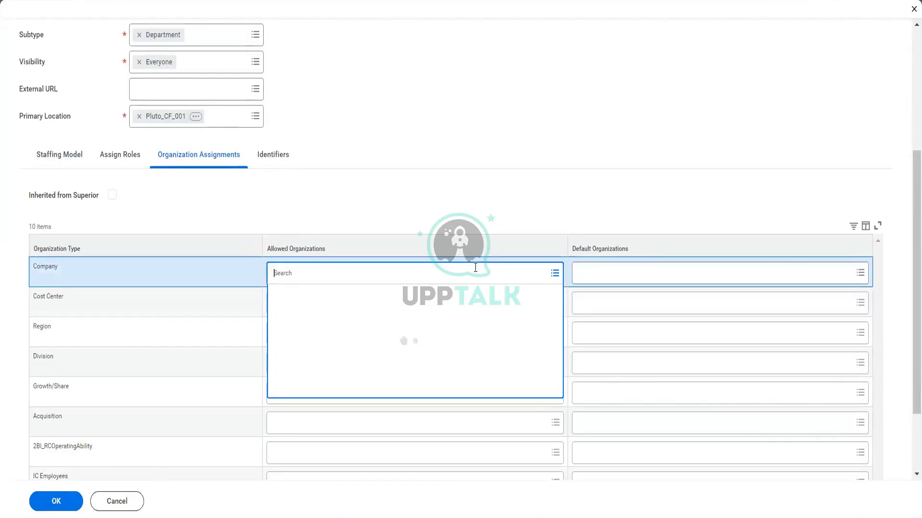
type("space material")
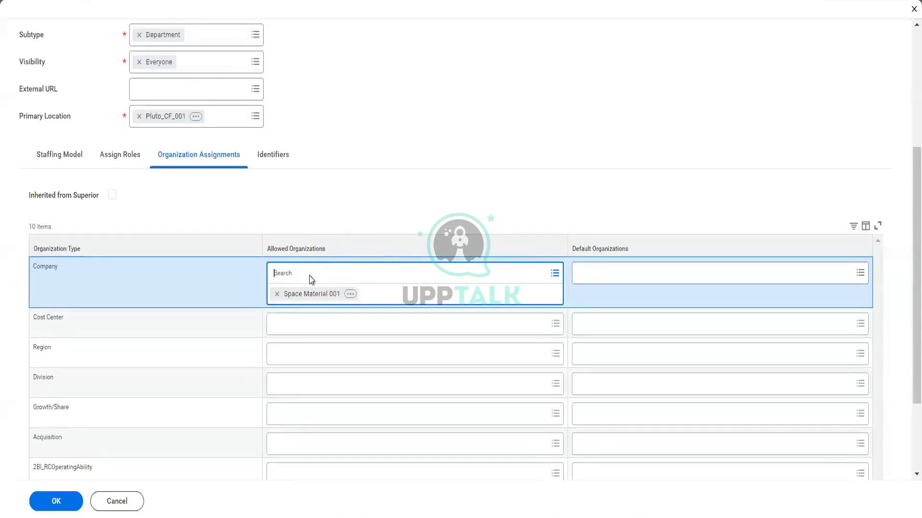
- Copy the allowed company's name and use it to add Region Space Material 001 as the allowed region
right_click(306, 299)
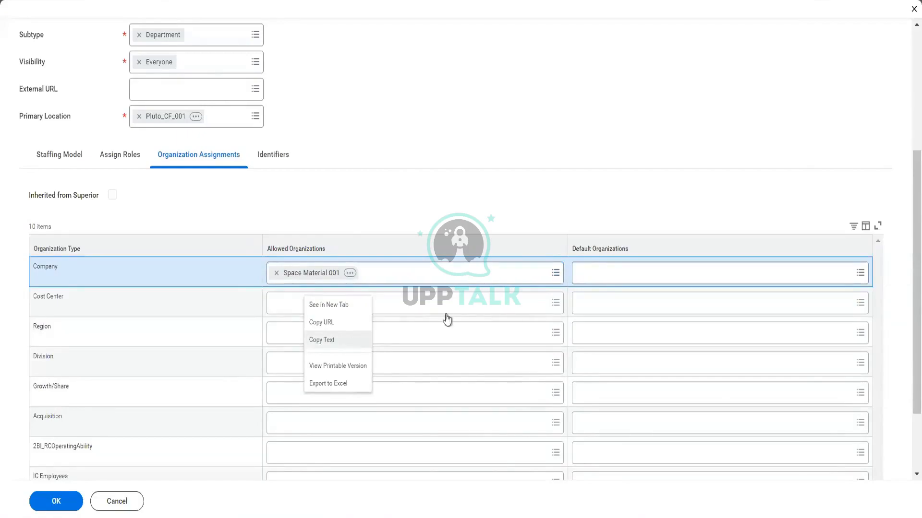
left_click(342, 340)
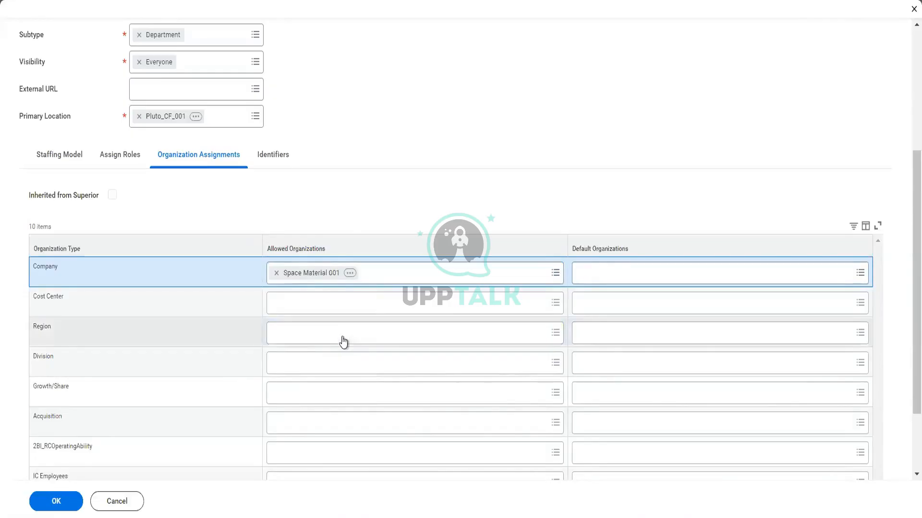
left_click(342, 340)
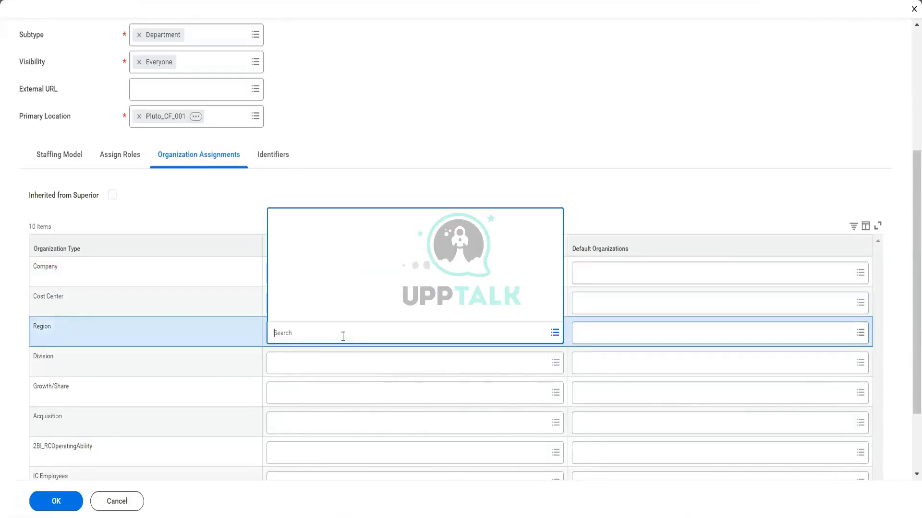
key("ctrl+v")
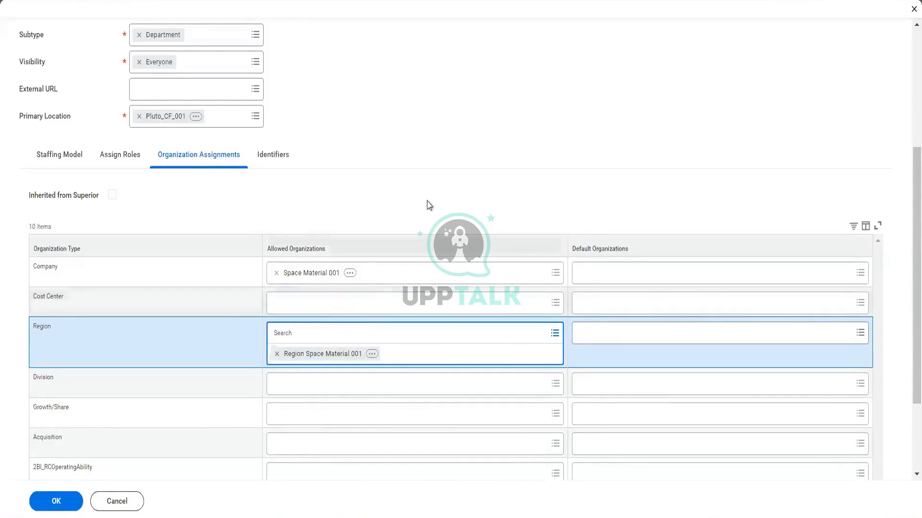
- Add CC Space Material 001 as the allowed cost center in the organization assignments
left_click(348, 306)
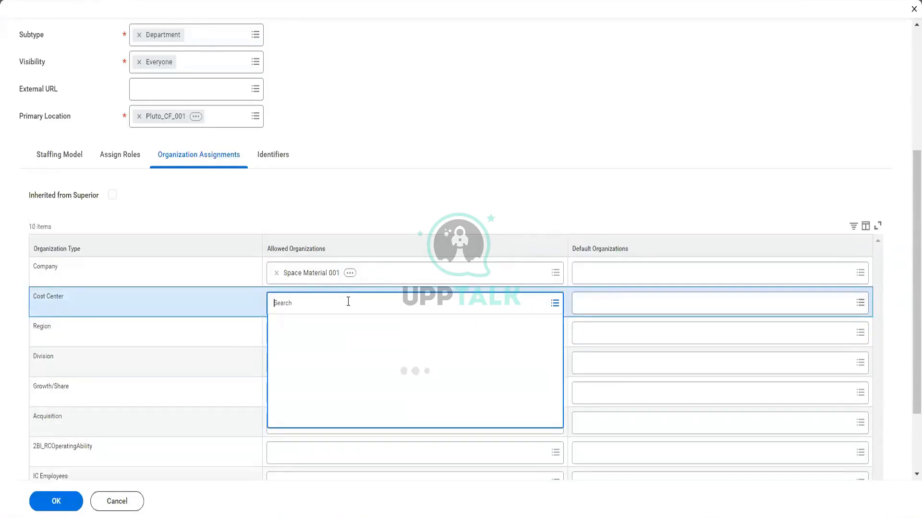
key("ctrl+v")
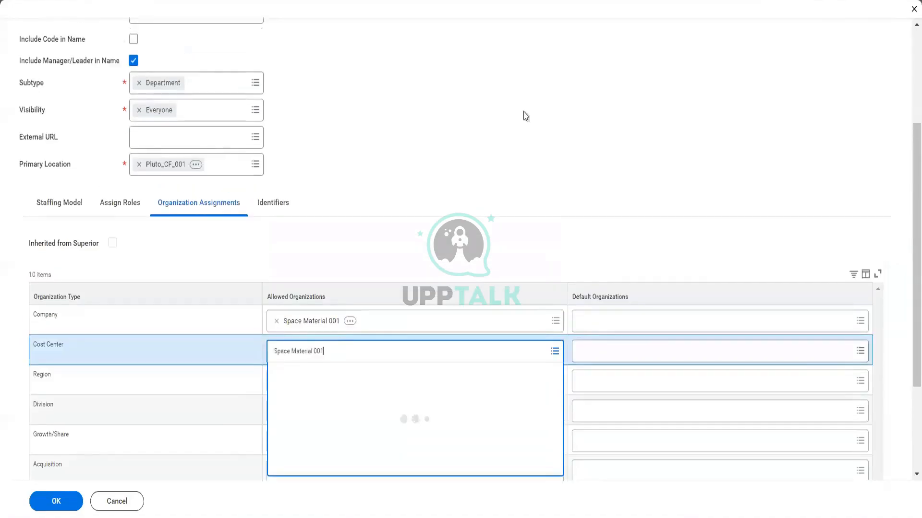
scroll(526, 116, "up", 3)
scroll(526, 116, "up", 2)
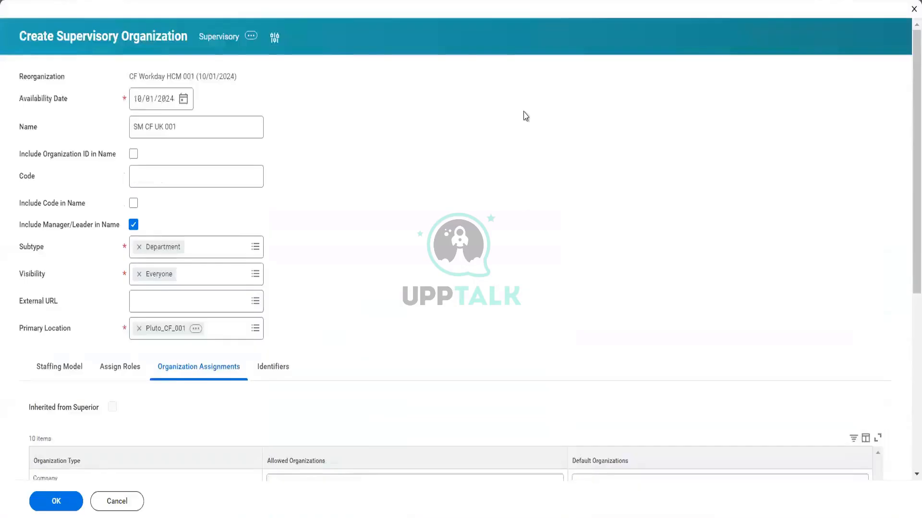
scroll(526, 116, "down", 4)
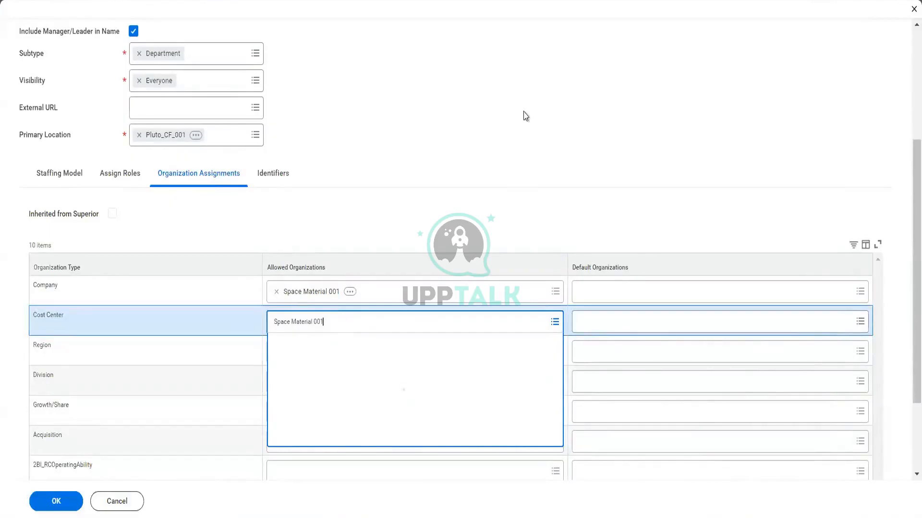
scroll(525, 116, "down", 2)
key("Return")
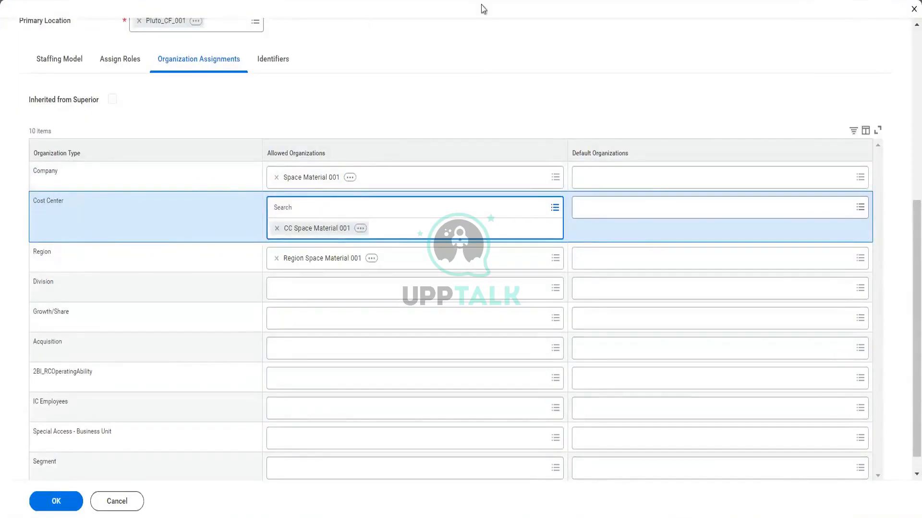
left_click(441, 44)
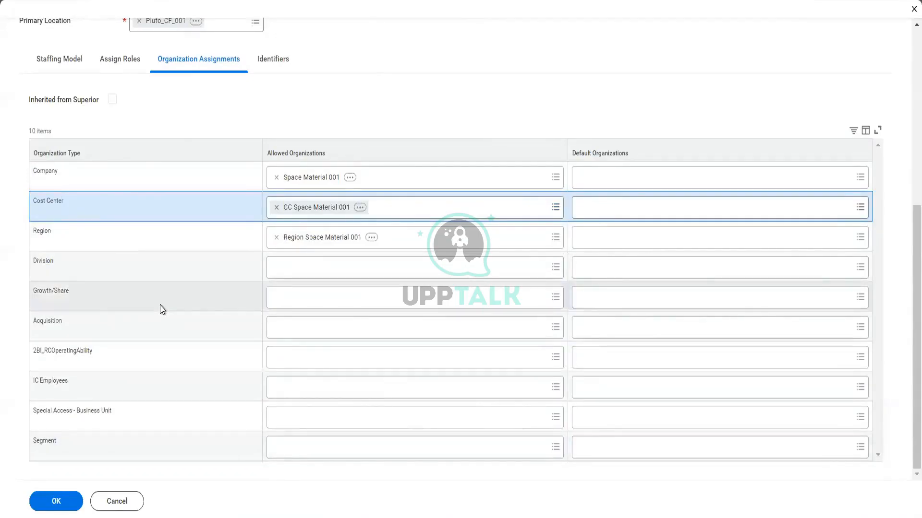
- Review the details and organization assignments of SM CF UK 001 and submit the new supervisory organization
scroll(162, 309, "up", 3)
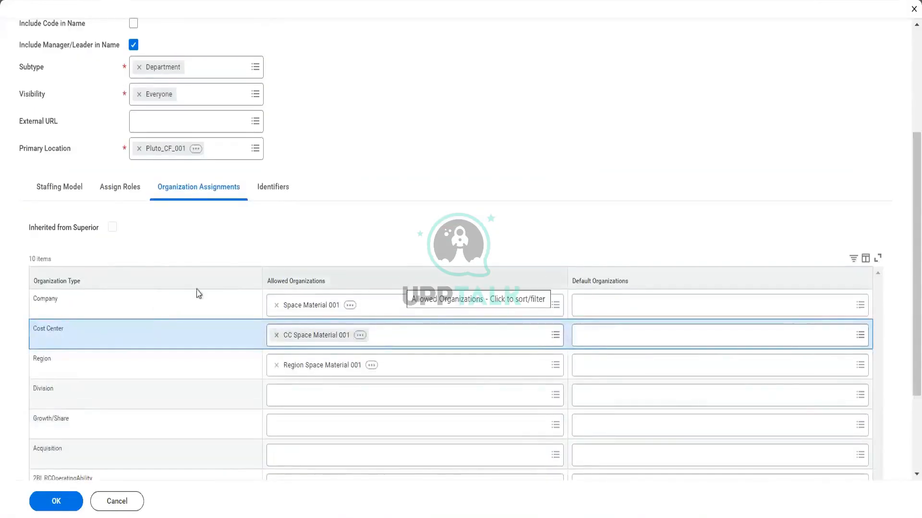
scroll(366, 99, "up", 4)
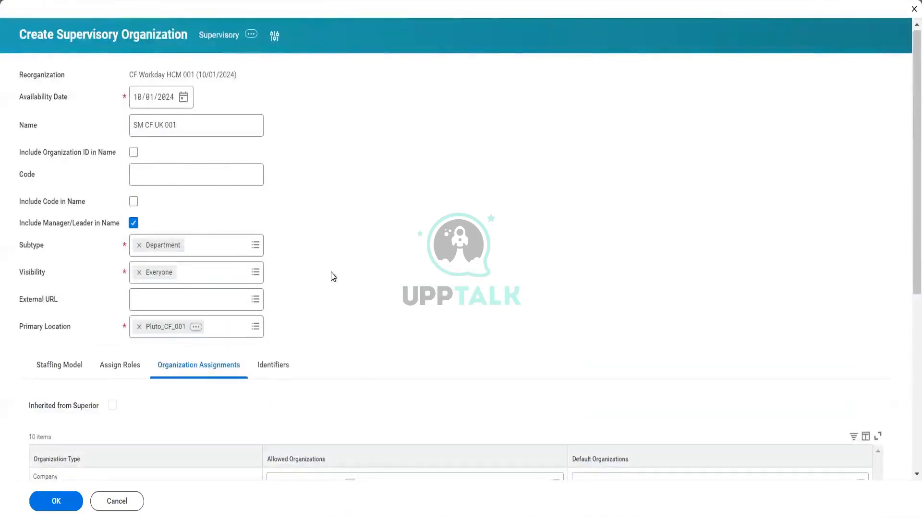
scroll(333, 277, "down", 4)
scroll(329, 274, "up", 4)
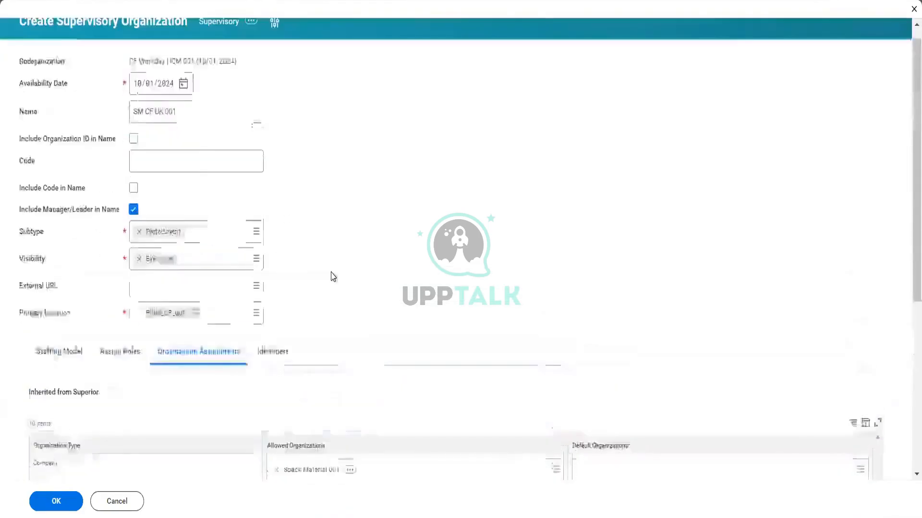
scroll(298, 329, "down", 5)
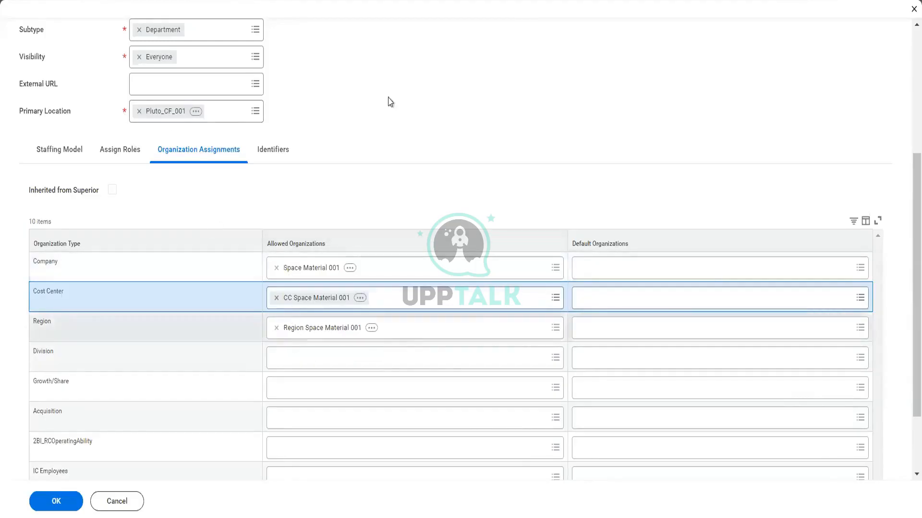
scroll(390, 101, "up", 5)
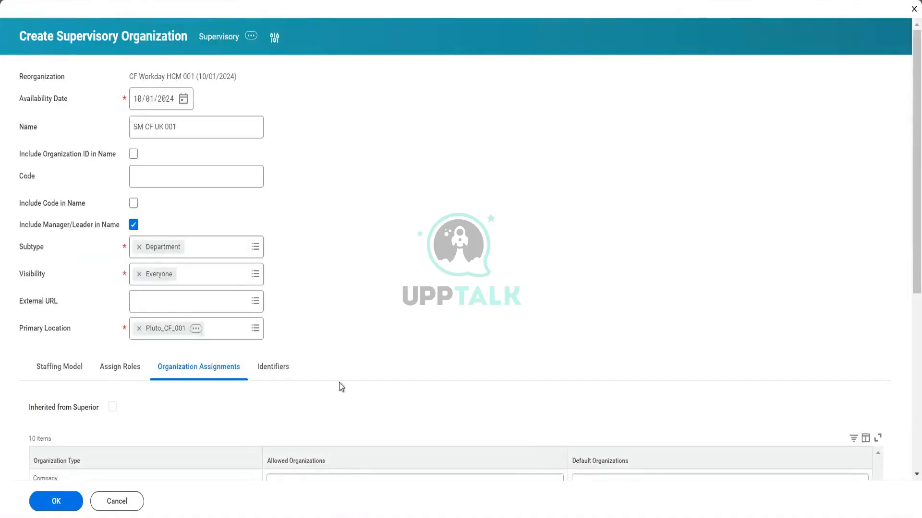
left_click(61, 501)
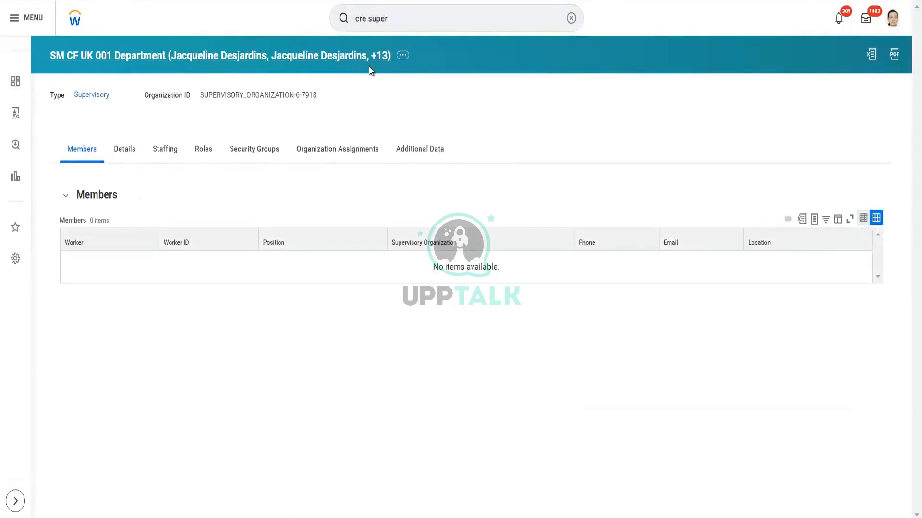
- Examine the related actions available for the supervisory organization SM CF UK 001, down to the reorganization group
left_click(403, 56)
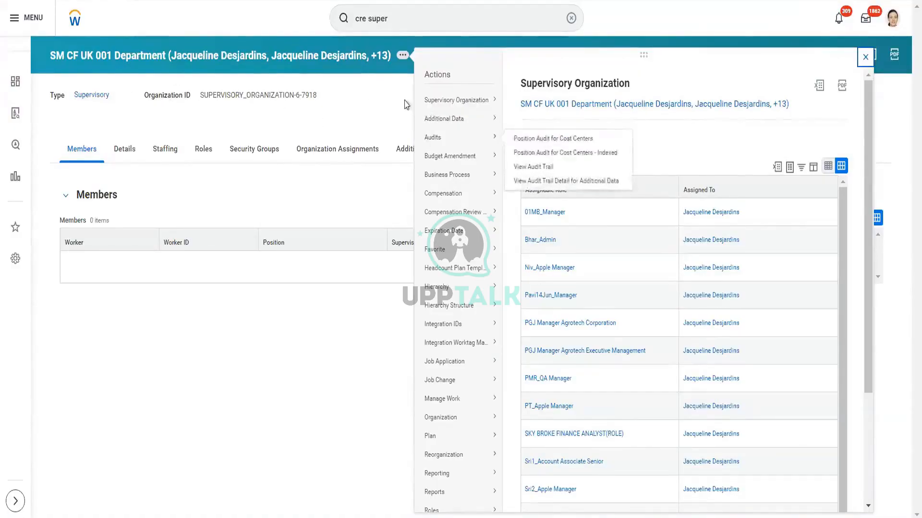
mouse_move(443, 108)
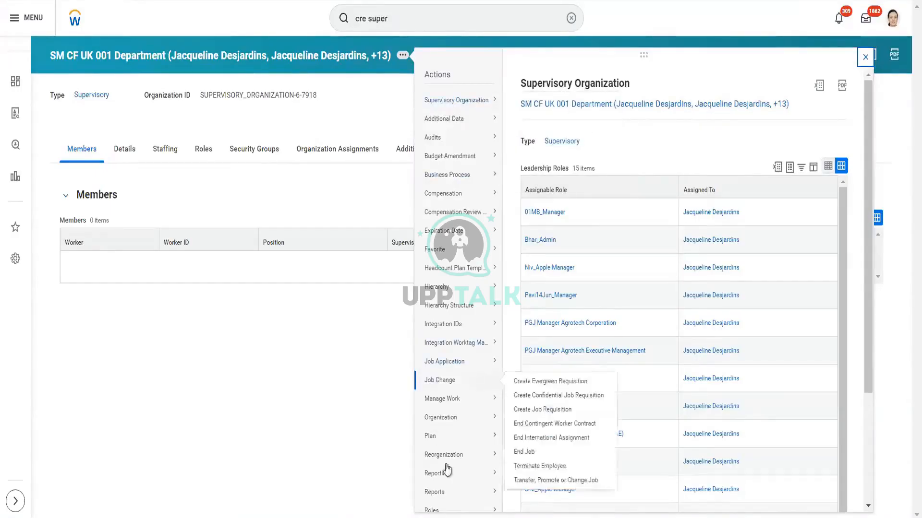
mouse_move(453, 457)
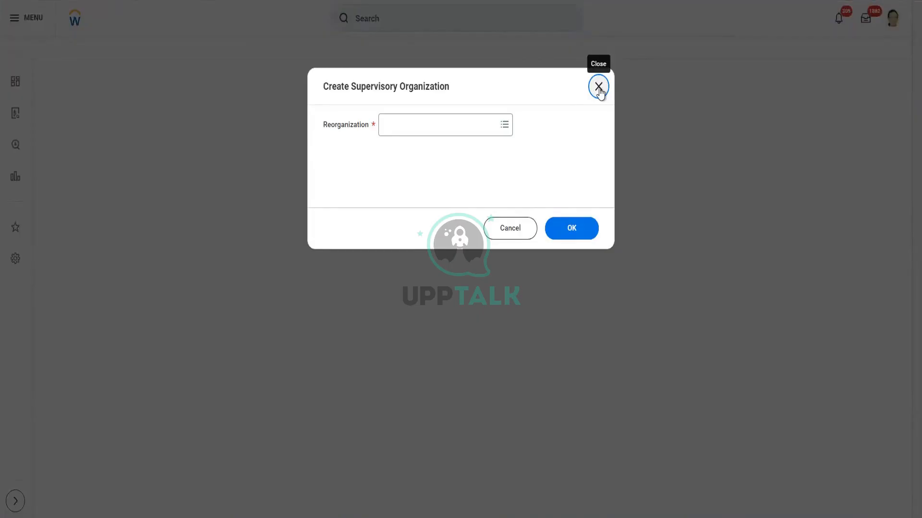
left_click(447, 124)
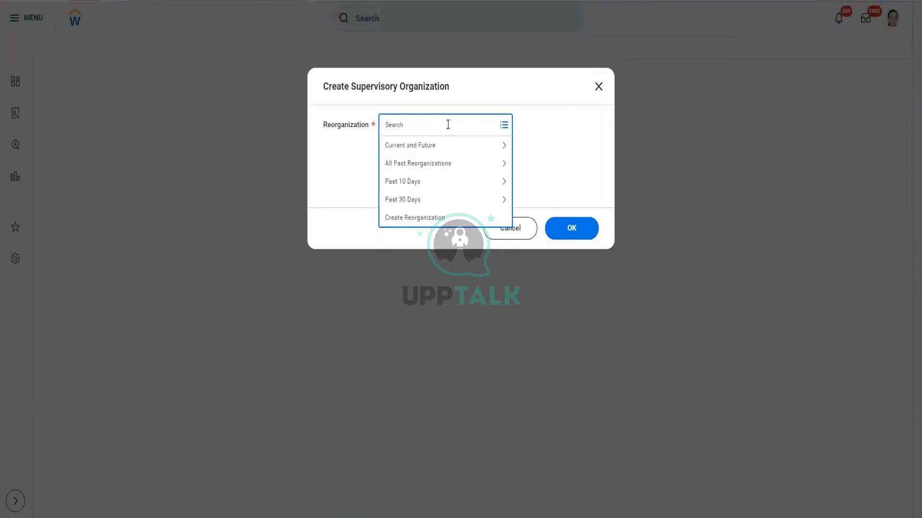
type("hcm 001")
key("Return")
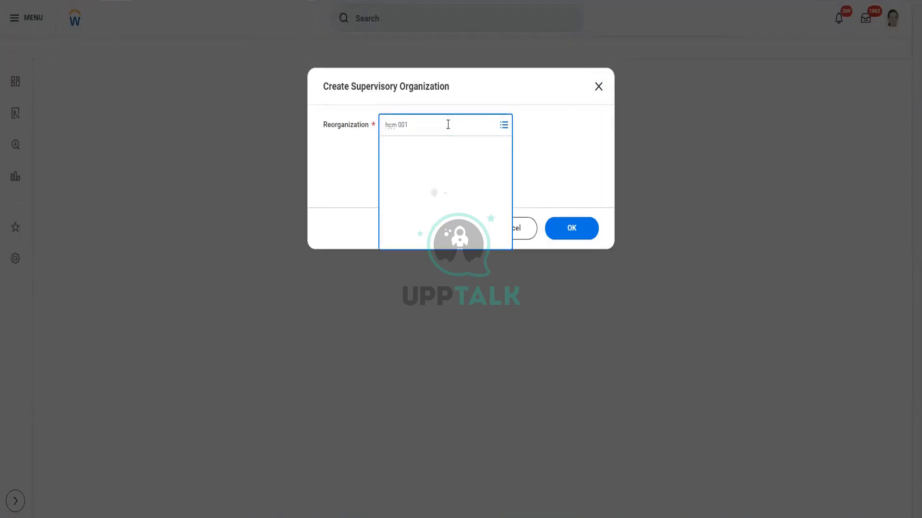
left_click(572, 229)
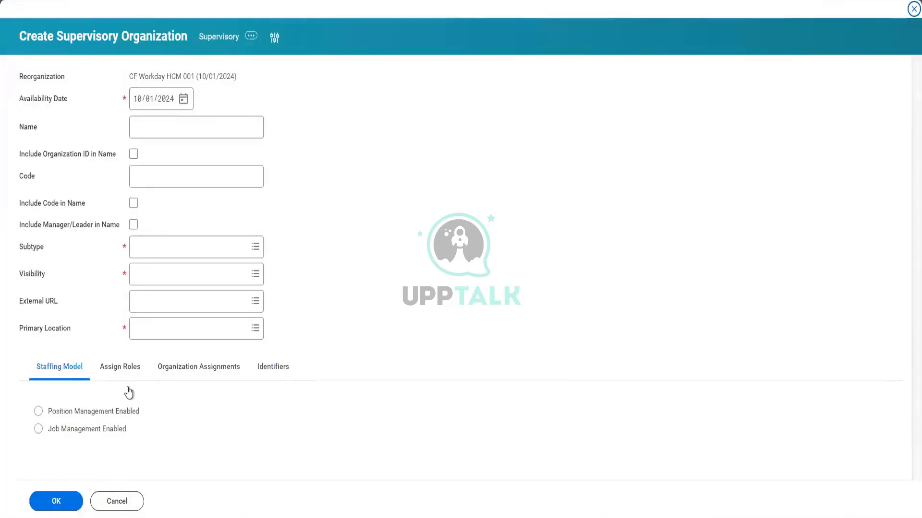
left_click(114, 509)
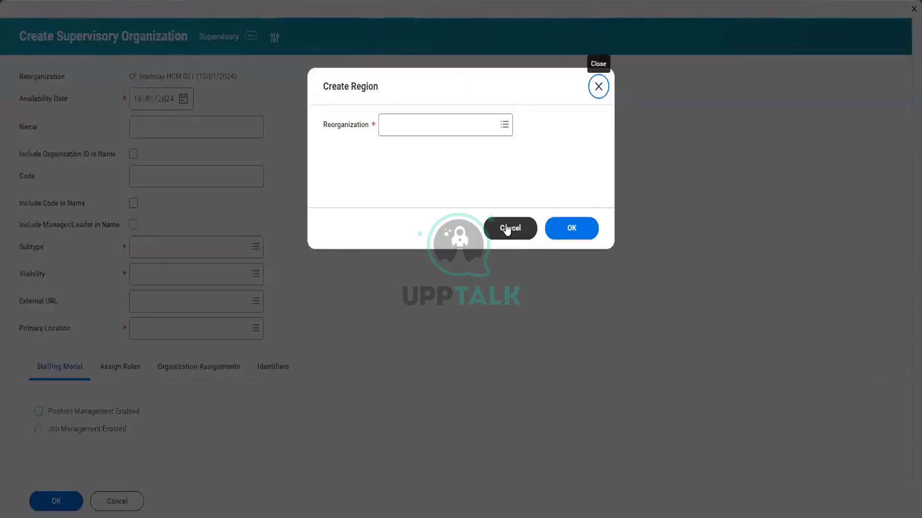
left_click(509, 229)
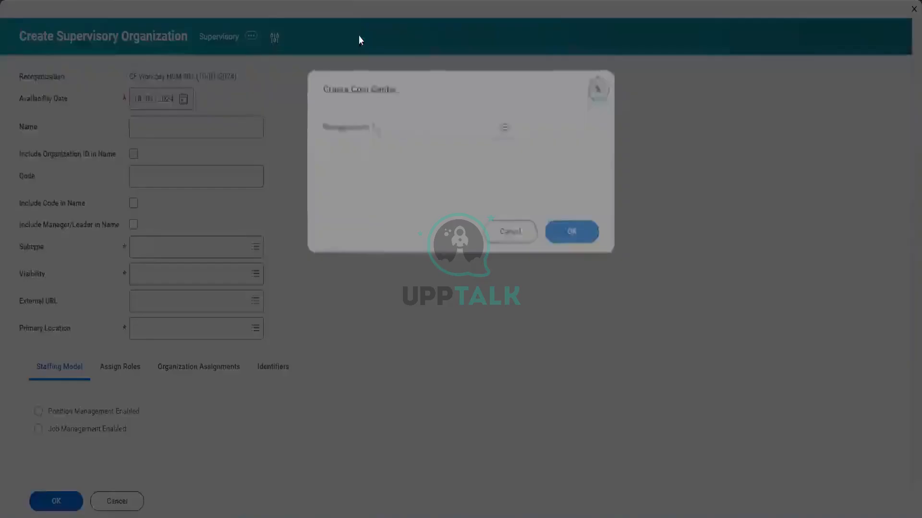
left_click(509, 231)
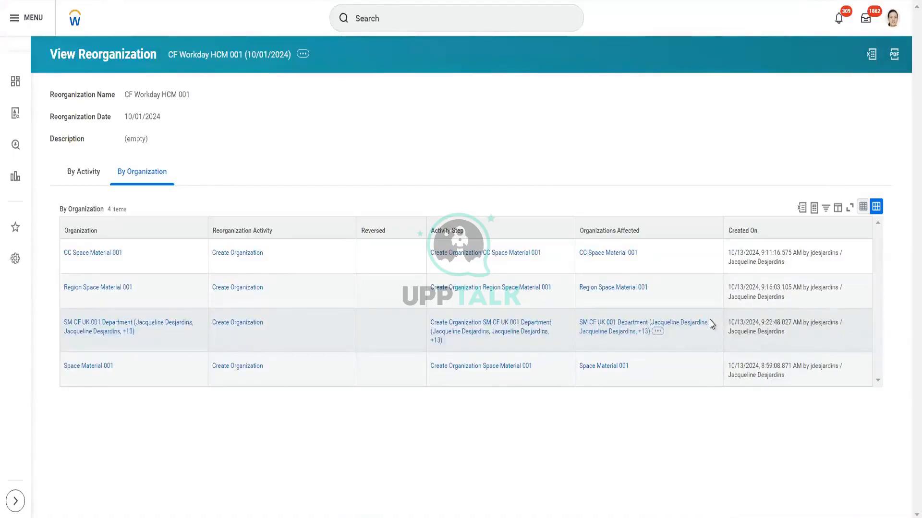
- Search for the Create Company Hierarchy task and open it
left_click(403, 16)
type("cre")
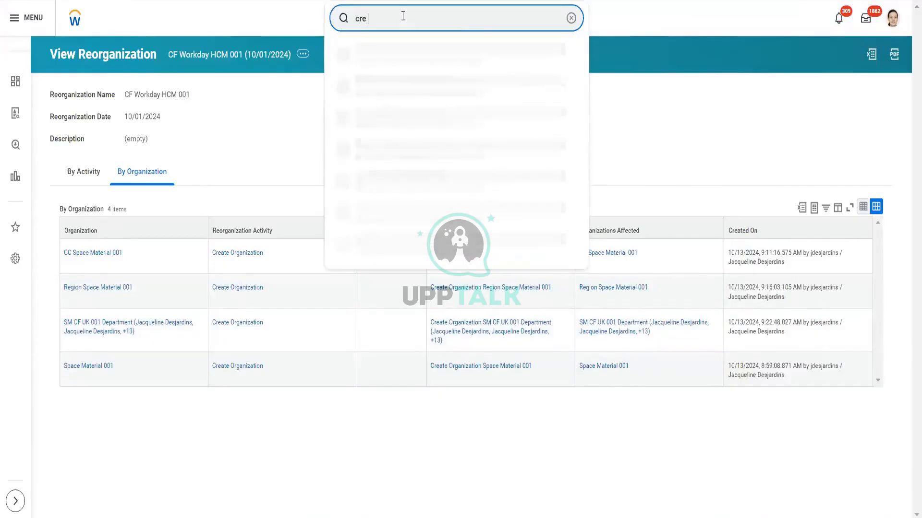
type(" comp hie")
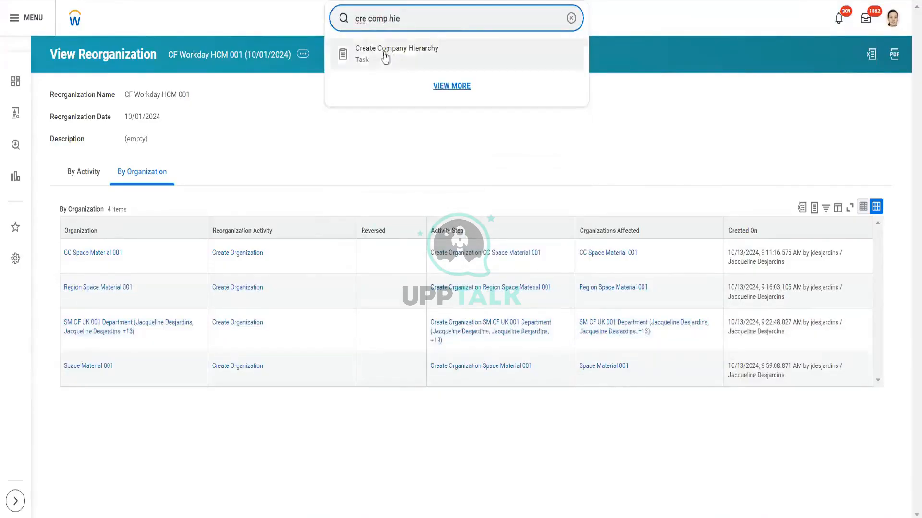
left_click(417, 56)
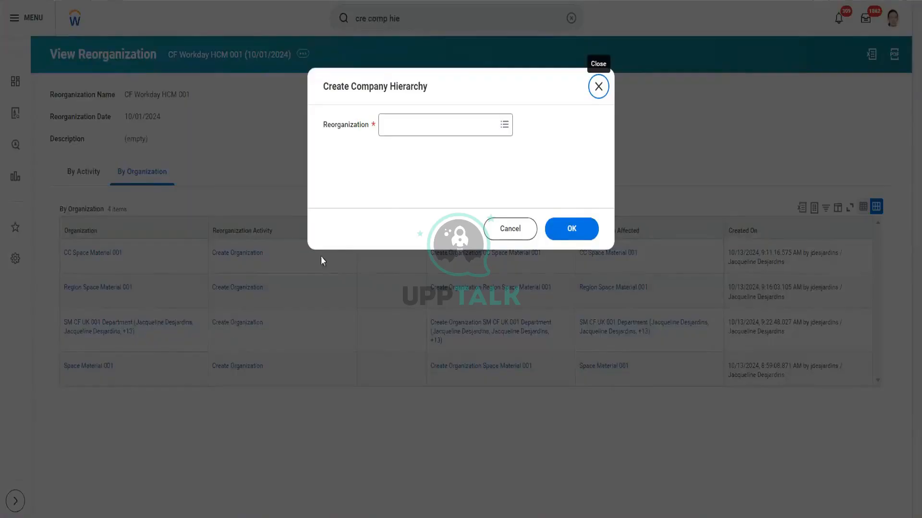
left_click(447, 131)
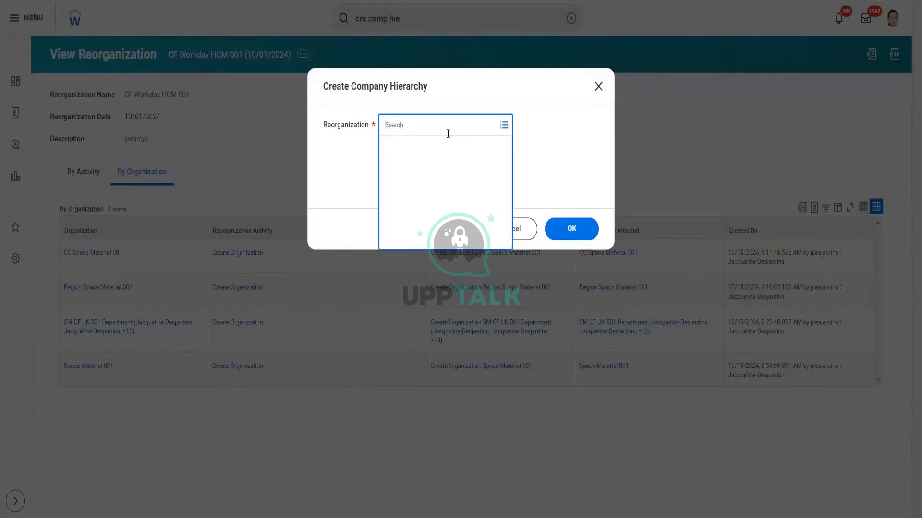
type("hcm")
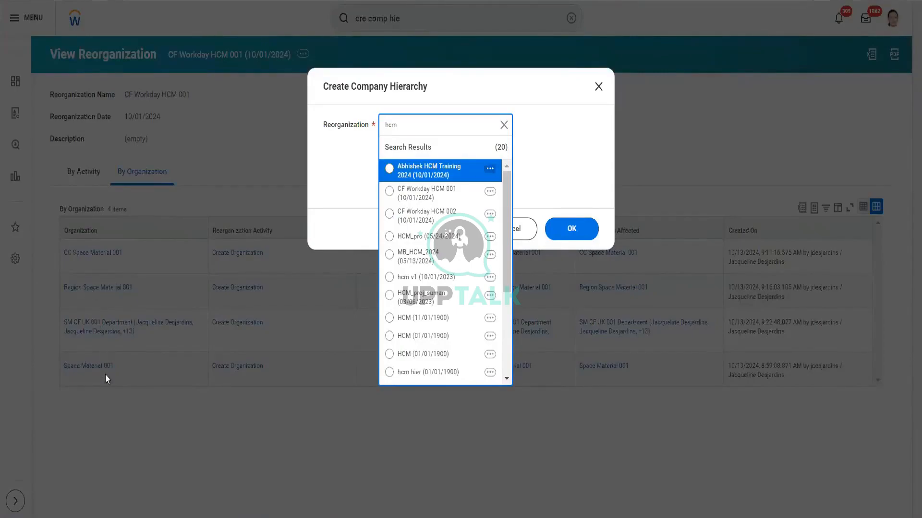
left_click(62, 309)
double_click(387, 228)
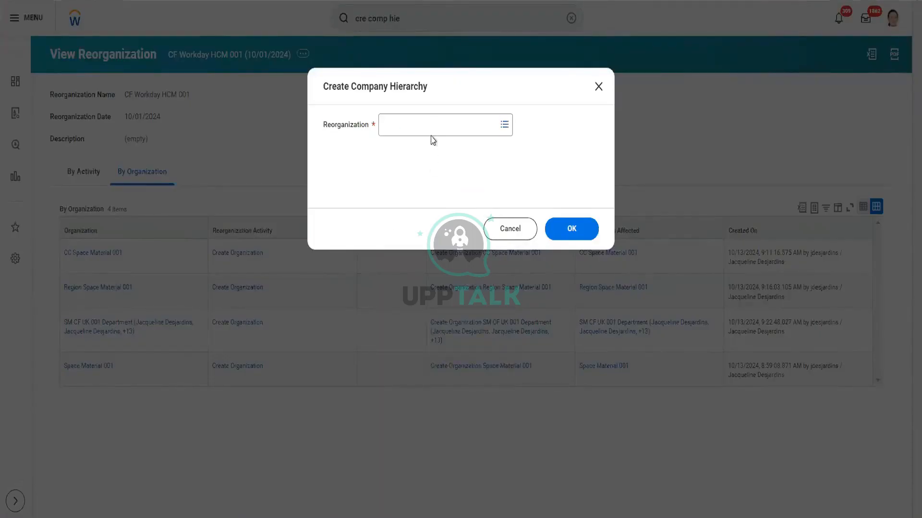
- Choose CF Workday HCM 001 as the reorganization for the new company hierarchy and continue to its details
left_click(431, 123)
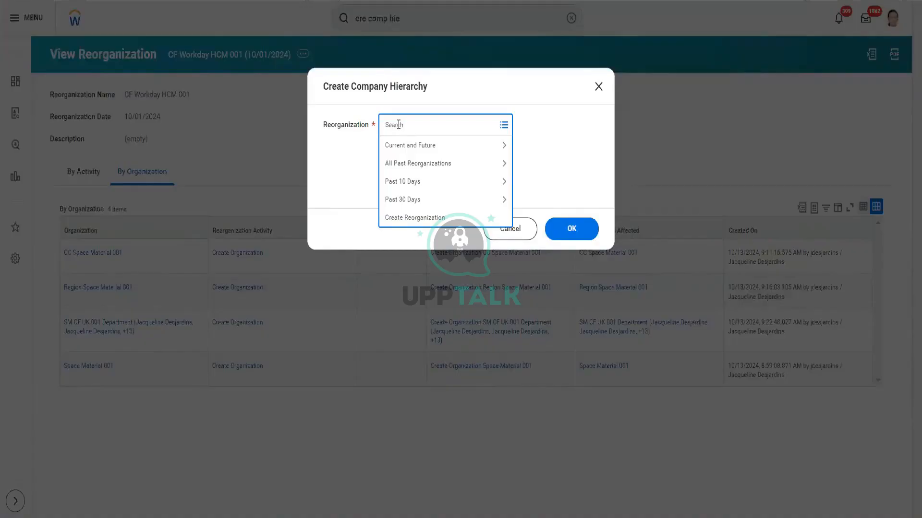
type("S")
key("BackSpace")
type("HCM 001")
key("Return")
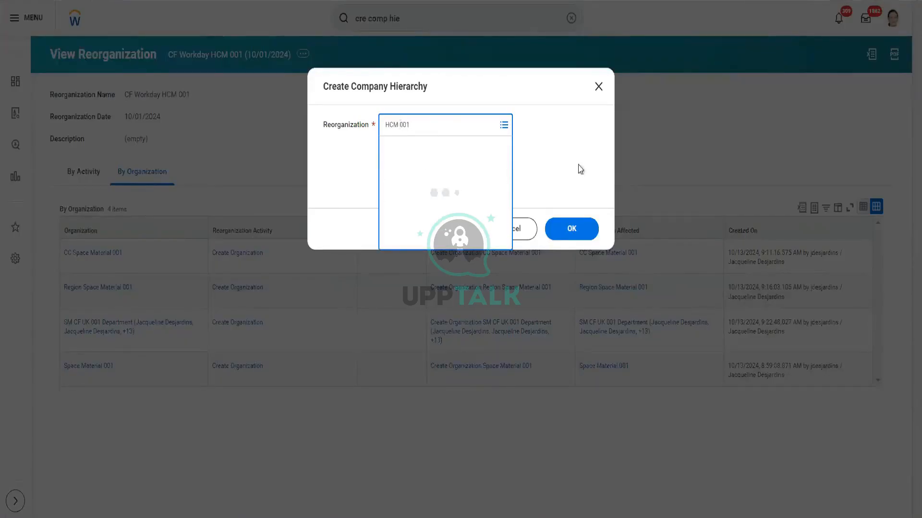
left_click(571, 230)
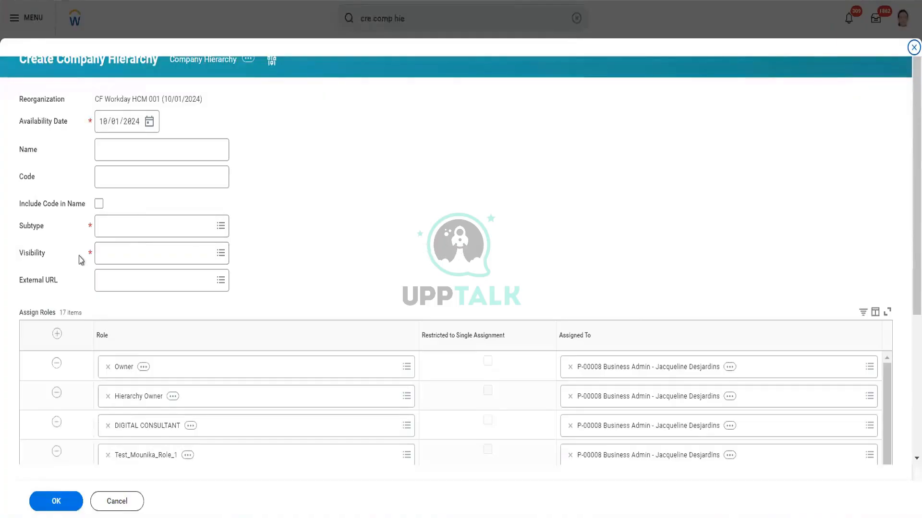
- Set the company hierarchy's visibility to Everyone and its subtype to Company Hierarchy
left_click(136, 248)
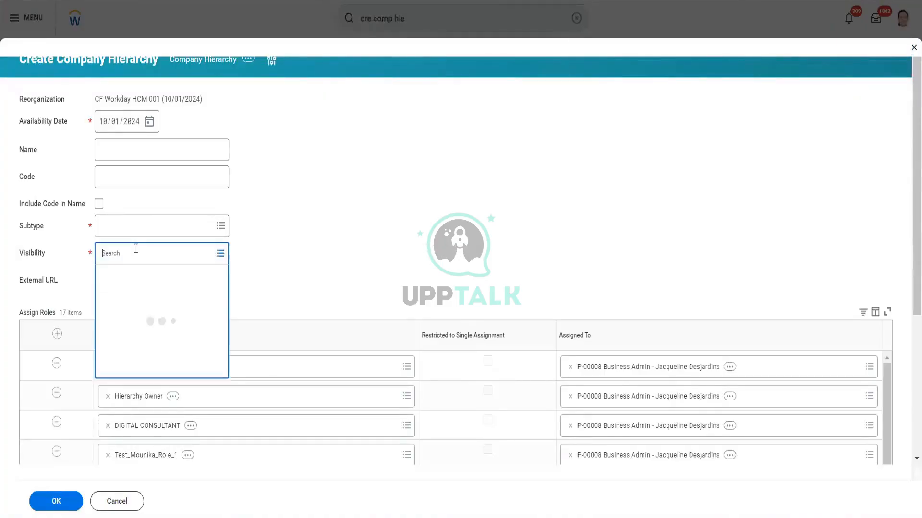
type("everyone4")
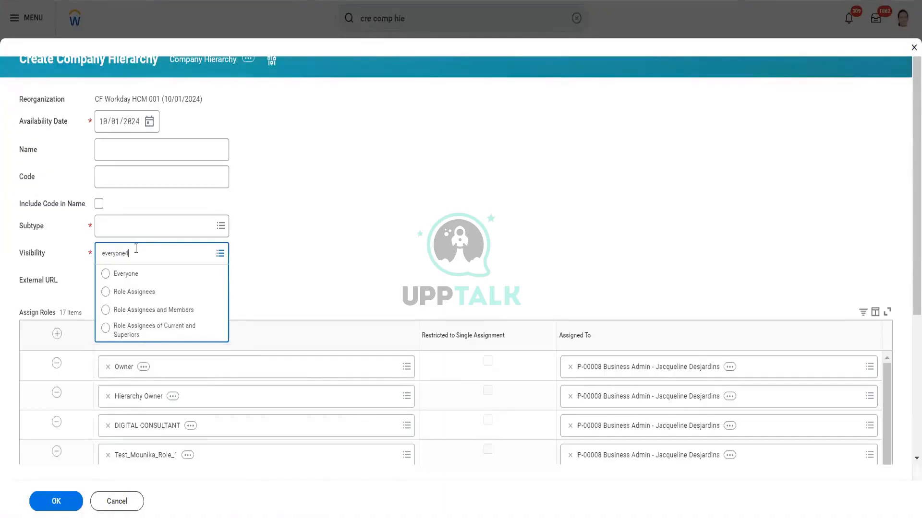
key("Return")
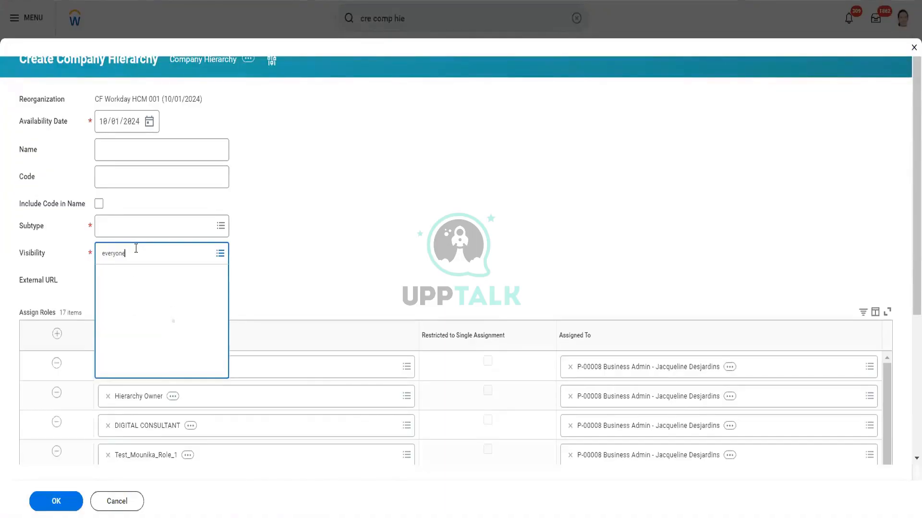
left_click(152, 228)
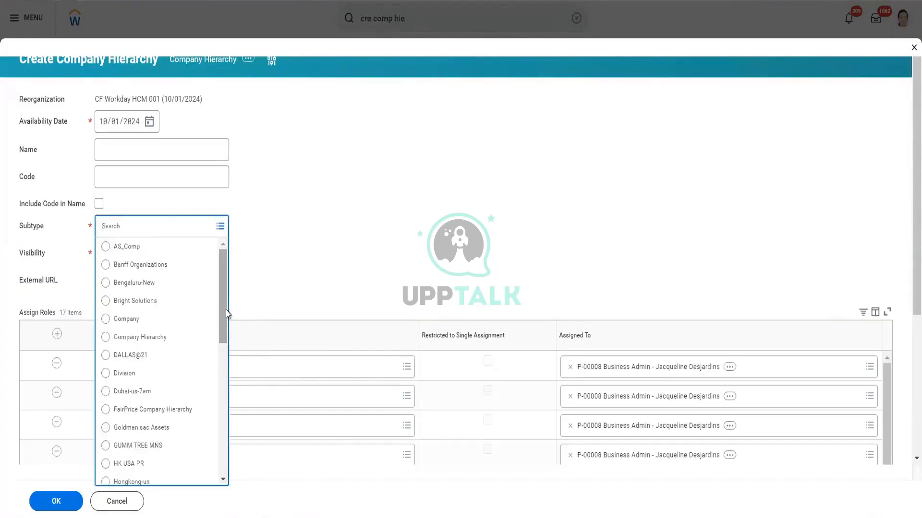
left_click(141, 337)
- Name the new company hierarchy CH Space Material 001
left_click(145, 155)
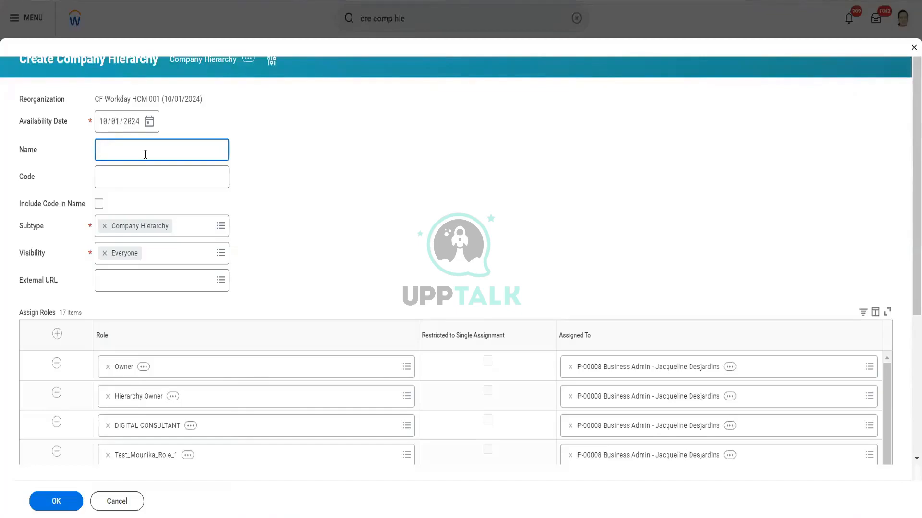
type("CH Space Material 001")
- Remove unneeded role assignments, including Bhar_Admin and PGJ Manager Agrotech Corporation, and submit the new company hierarchy
scroll(311, 167, "down", 1)
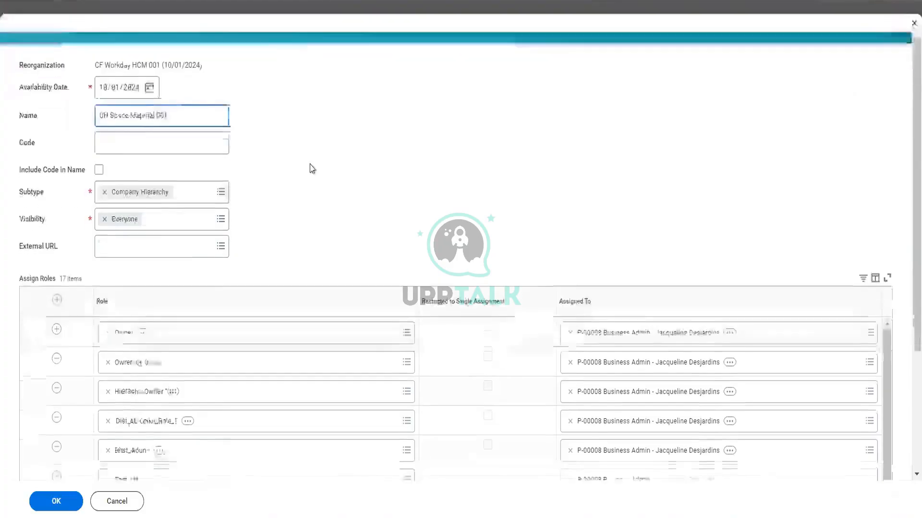
scroll(311, 167, "down", 4)
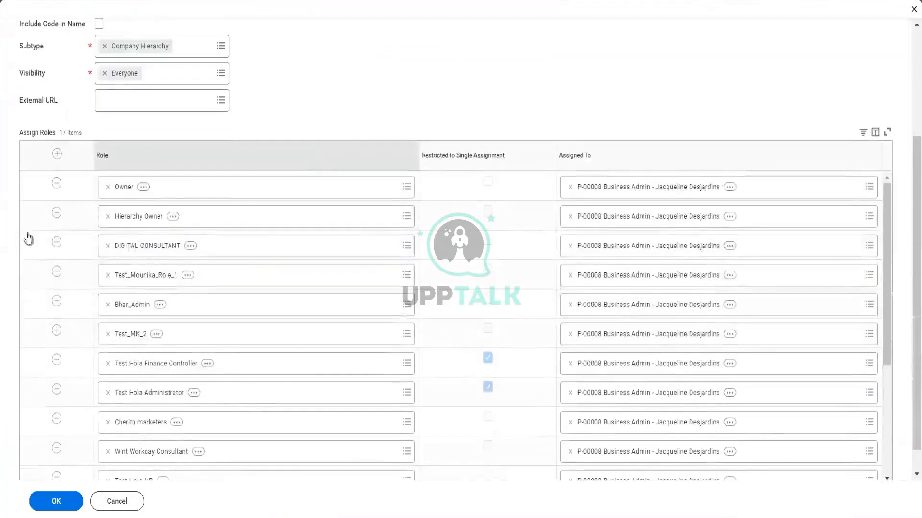
left_click(56, 302)
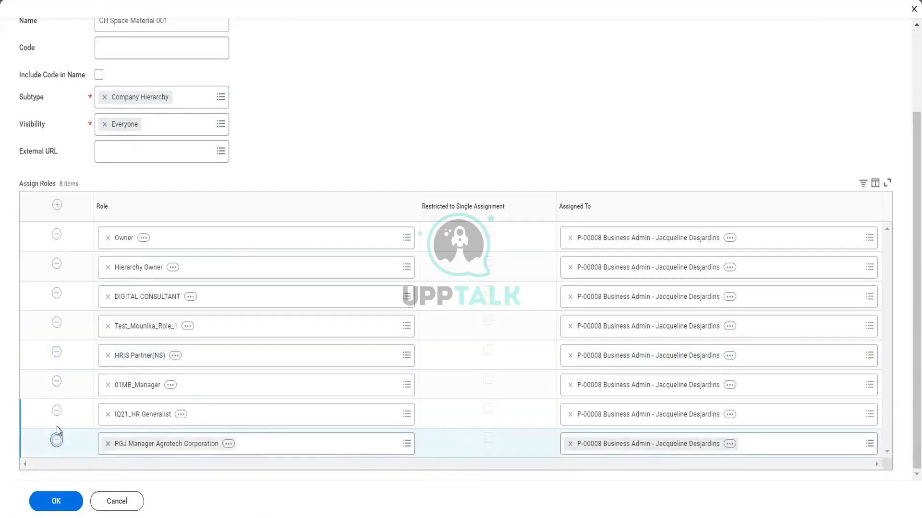
left_click(56, 439)
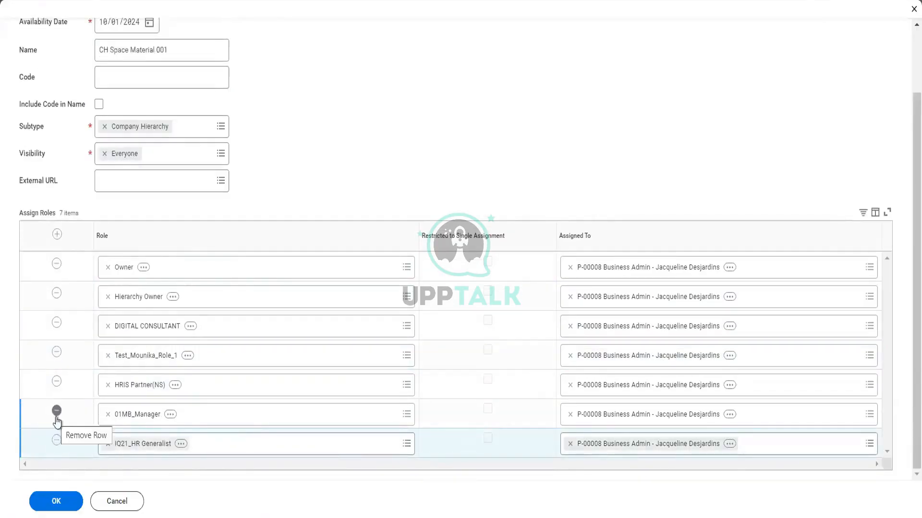
left_click(58, 501)
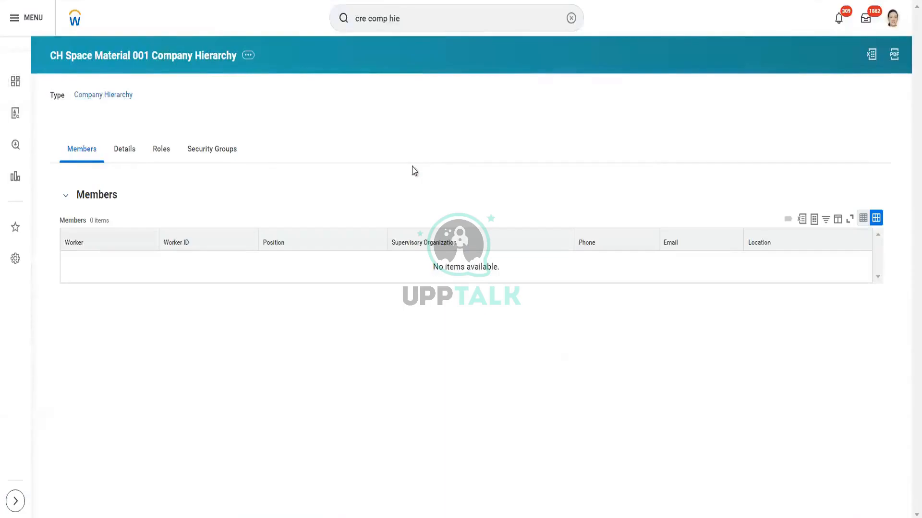
- Review the details of the new CH Space Material 001 company hierarchy and return to its members
left_click(123, 153)
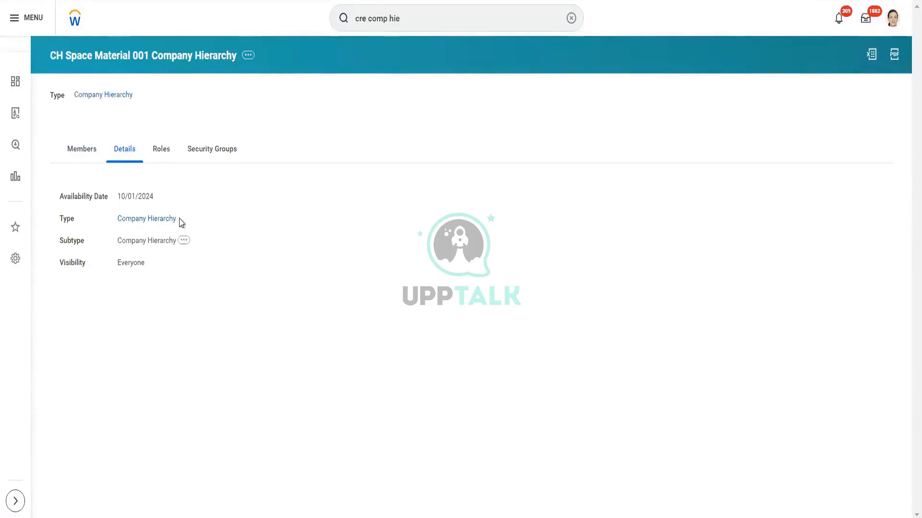
left_click(87, 144)
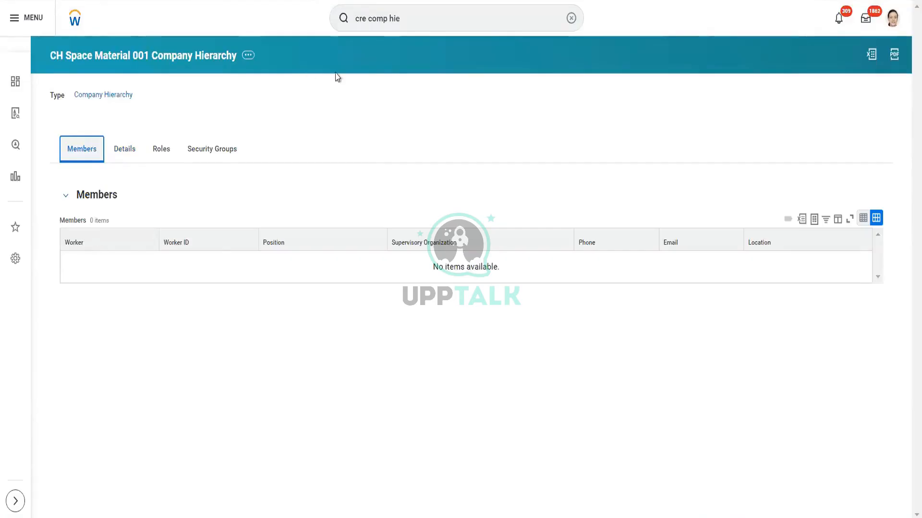
- Start Assign Included Organizations for the CH Space Material 001 company hierarchy under the reorganization CF Workday HCM 001
left_click(249, 57)
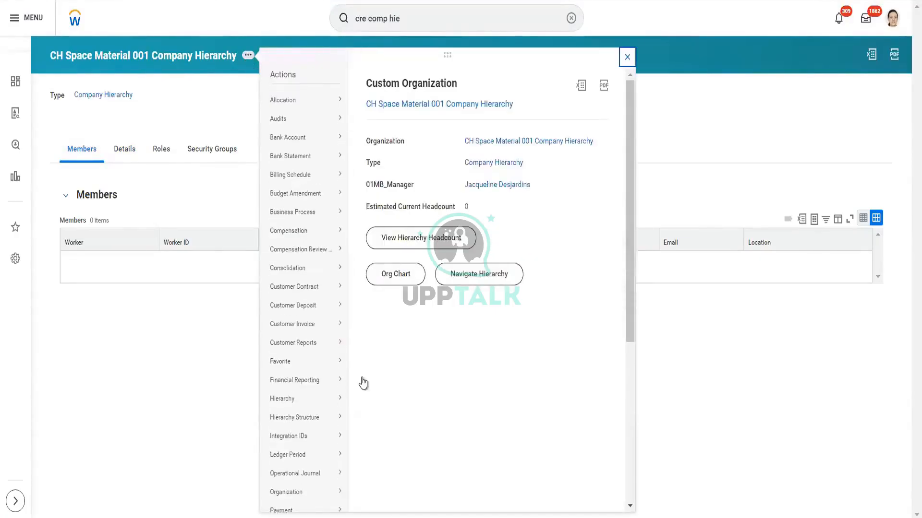
mouse_move(343, 364)
mouse_move(301, 475)
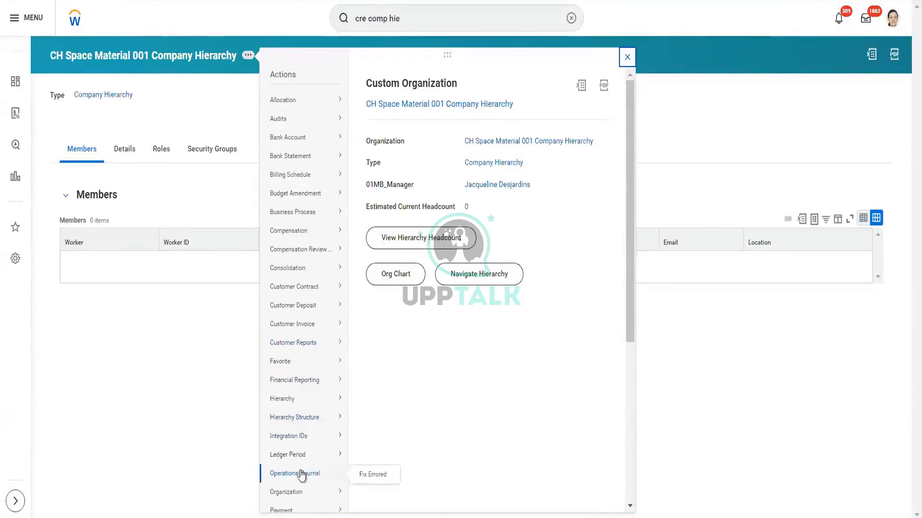
scroll(300, 474, "down", 3)
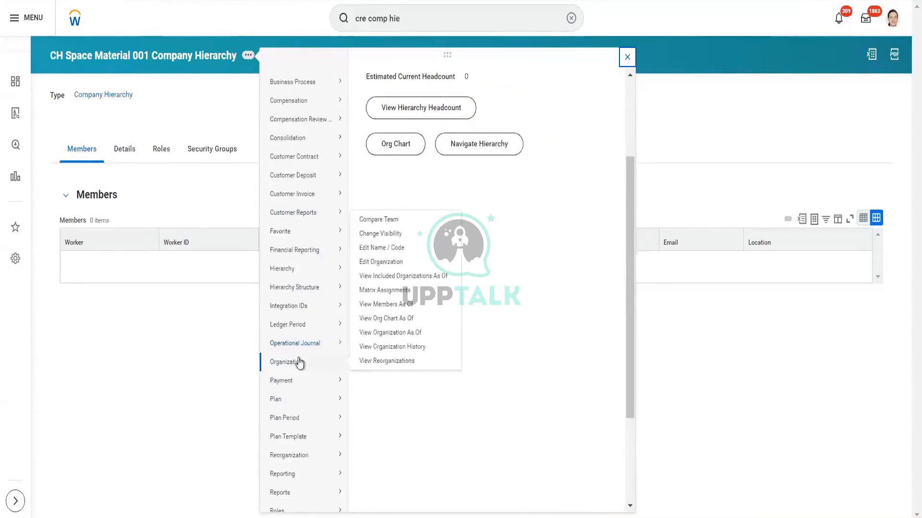
mouse_move(298, 453)
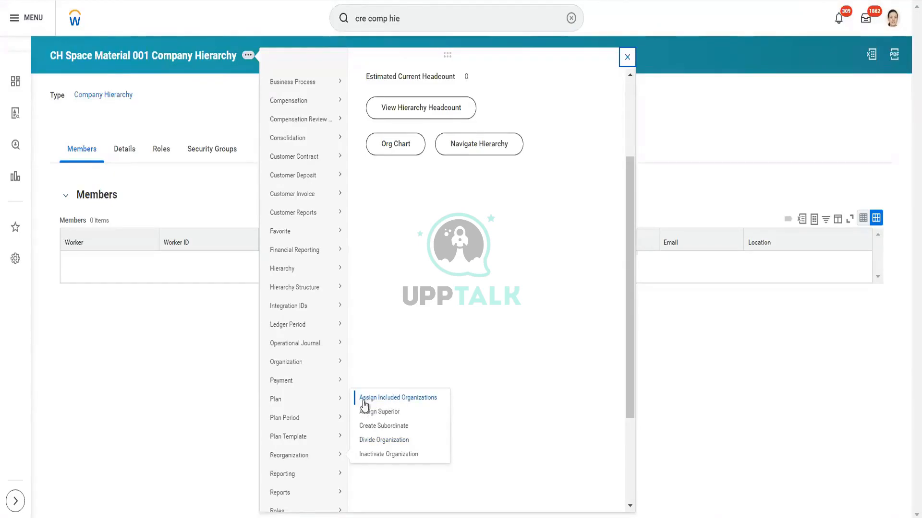
left_click(390, 398)
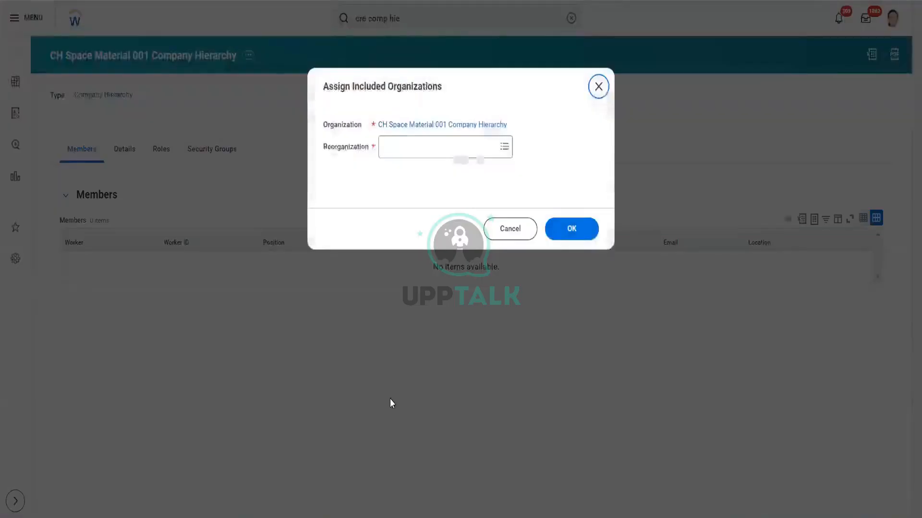
left_click(482, 154)
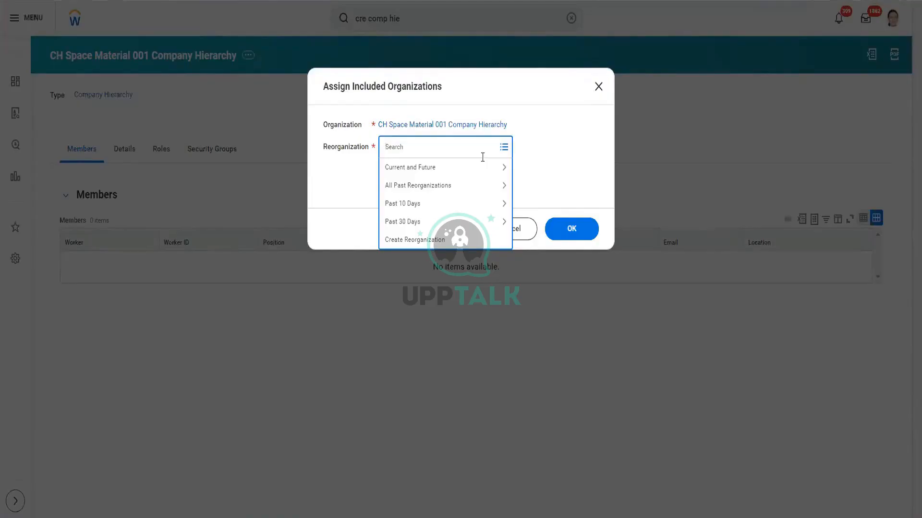
type("hcm 001")
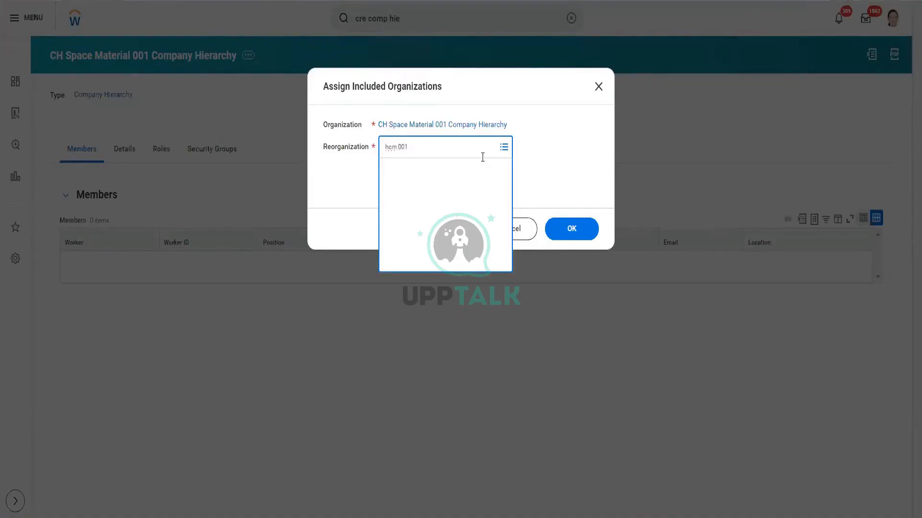
left_click(570, 233)
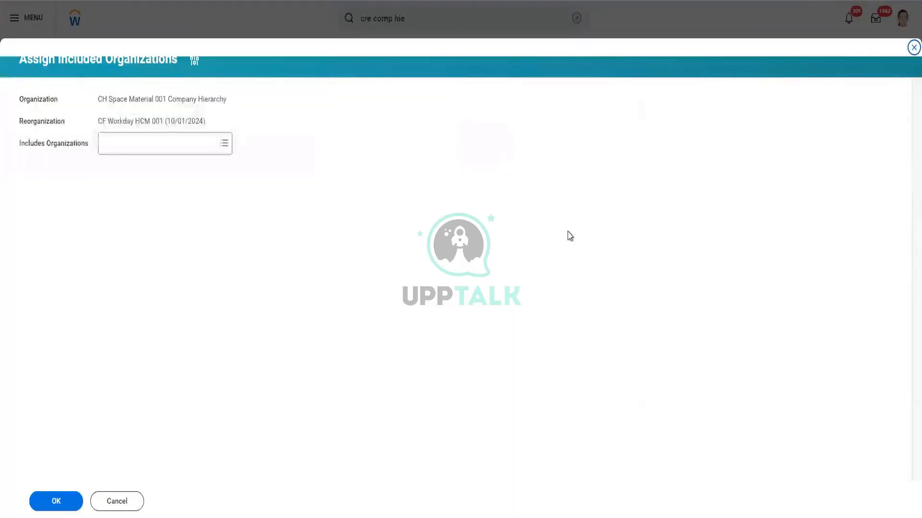
- Include the company Space Material 001 in the hierarchy and submit the assignment
left_click(175, 143)
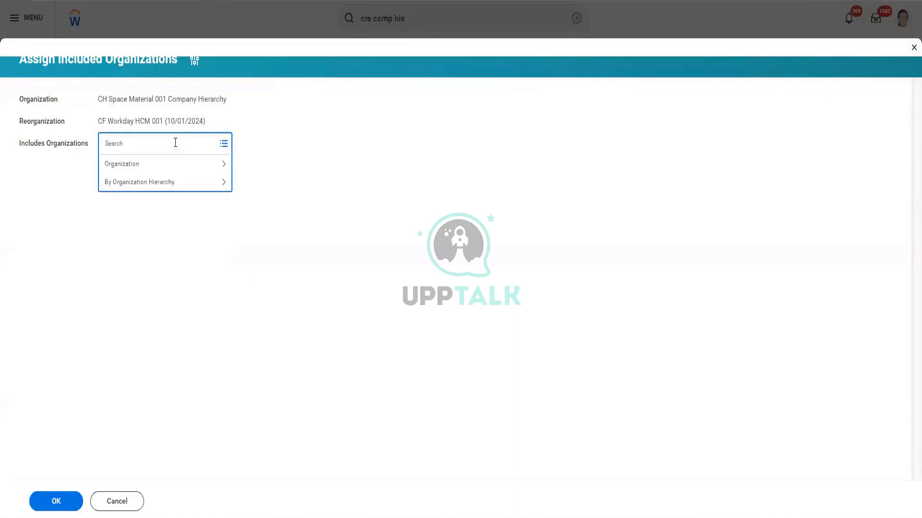
type("space mat")
key("Return")
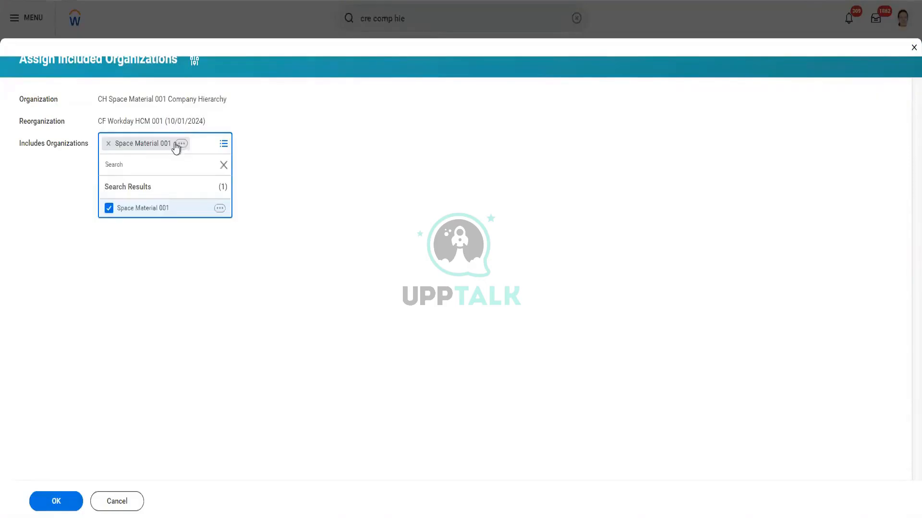
left_click(54, 502)
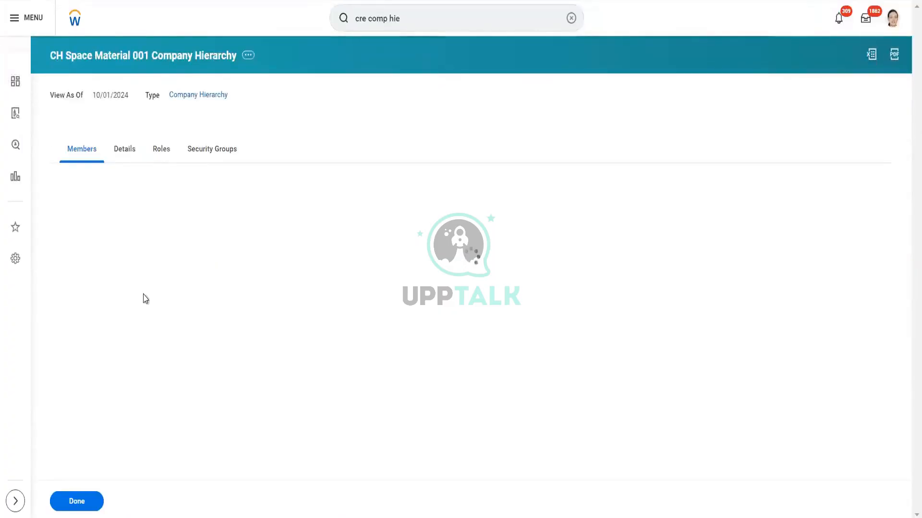
- Check the included organizations in the hierarchy's details and view the org chart of CH Space Material 001
left_click(121, 154)
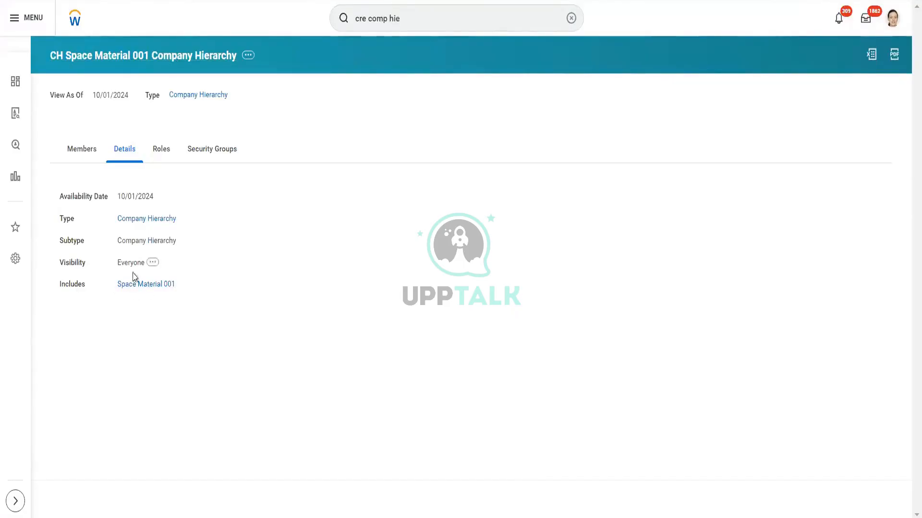
left_click(248, 56)
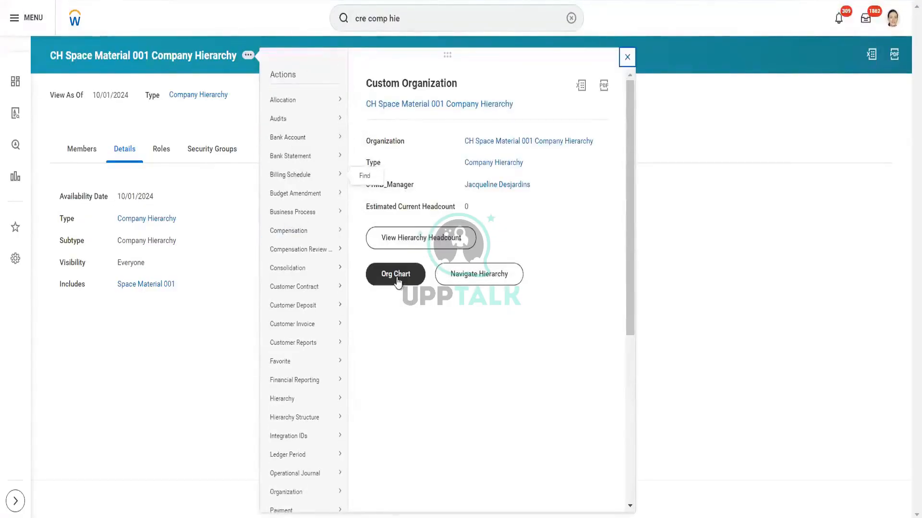
left_click(398, 283)
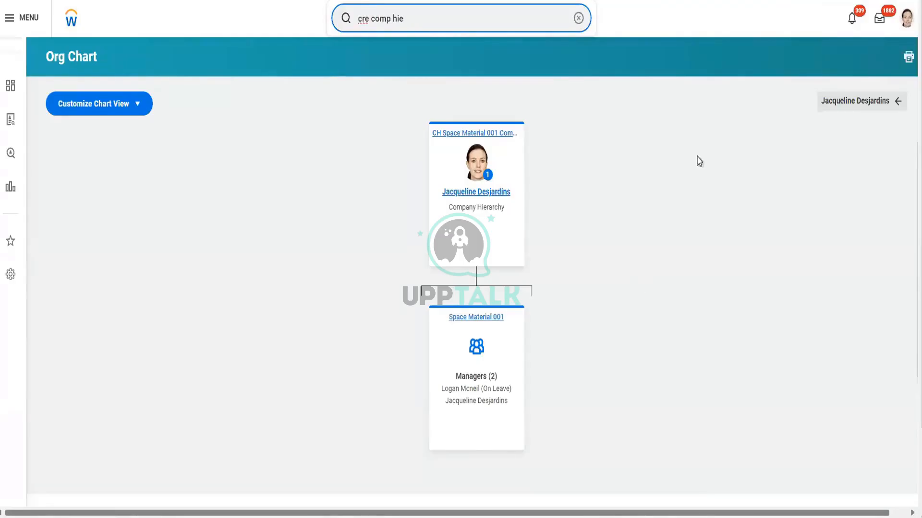
mouse_move(888, 0)
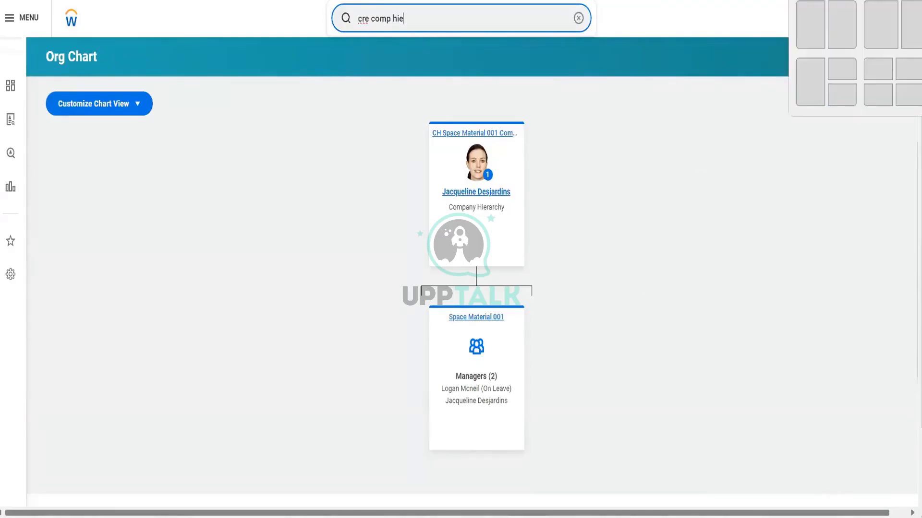